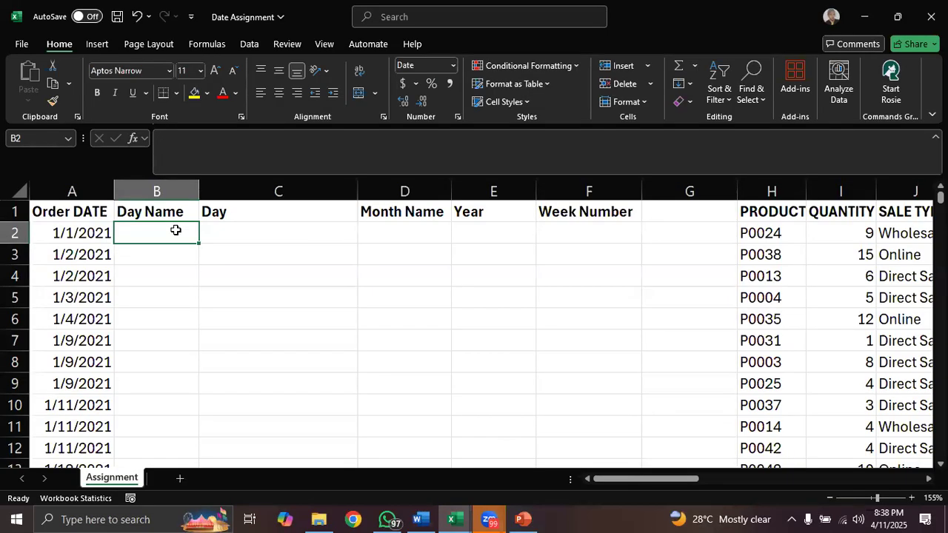
- Enter =TEXT(A2,"dddd") in cell B2 and fill the formula down the Day Name column
{"action": "type", "text": "="}
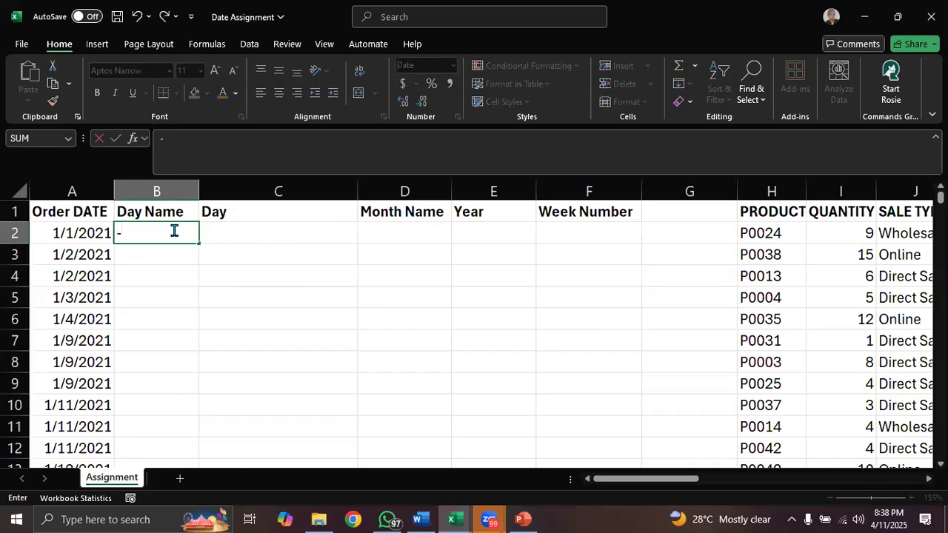
{"action": "key", "text": "BackSpace"}
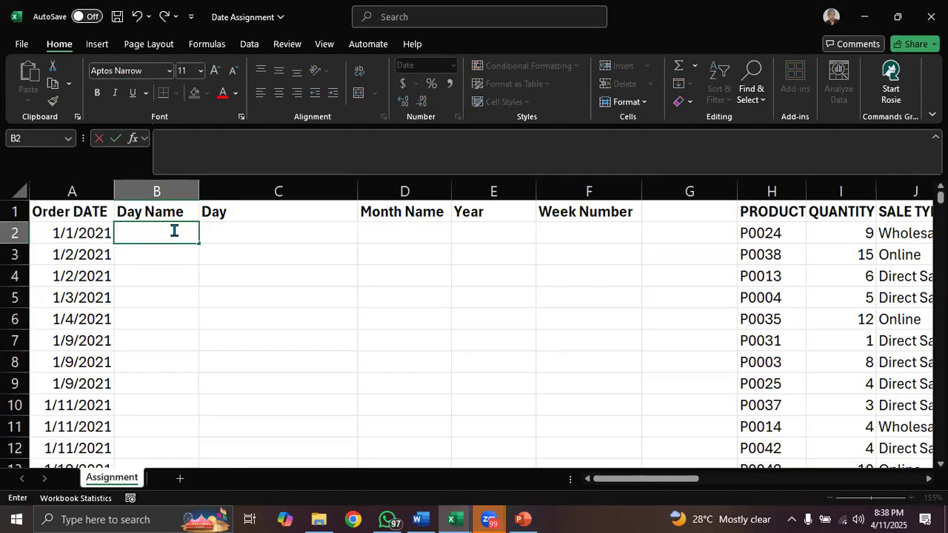
{"action": "type", "text": "=text"}
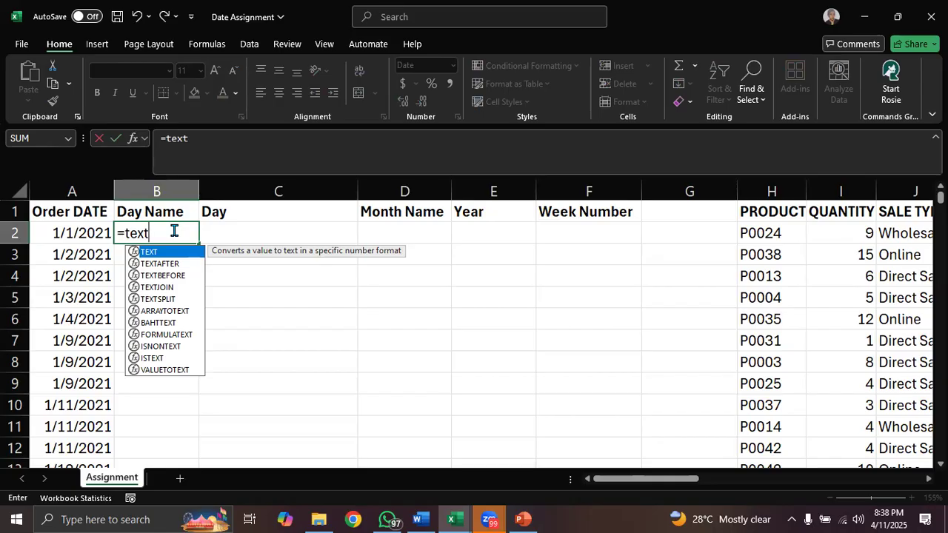
{"action": "key", "text": "Tab"}
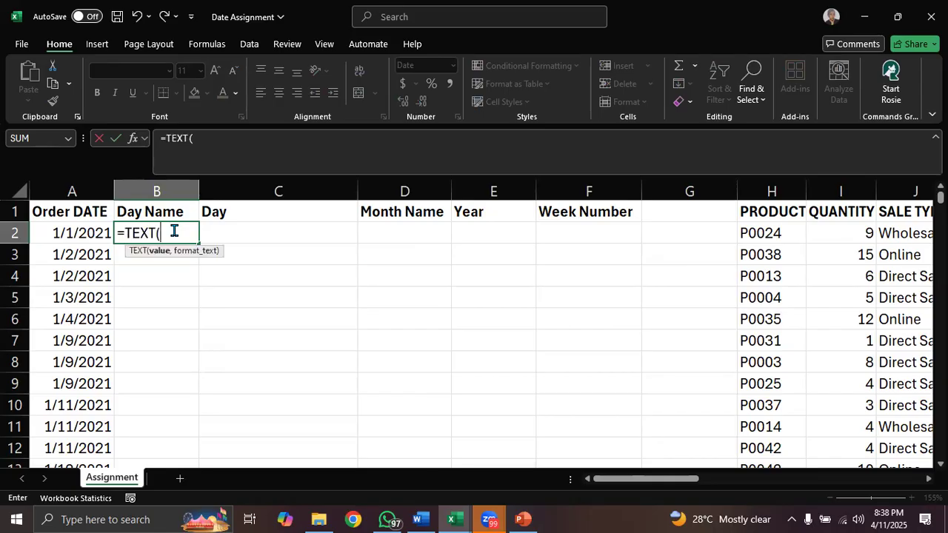
{"action": "left_click", "coordinate": [68, 234]}
{"action": "type", "text": ","}
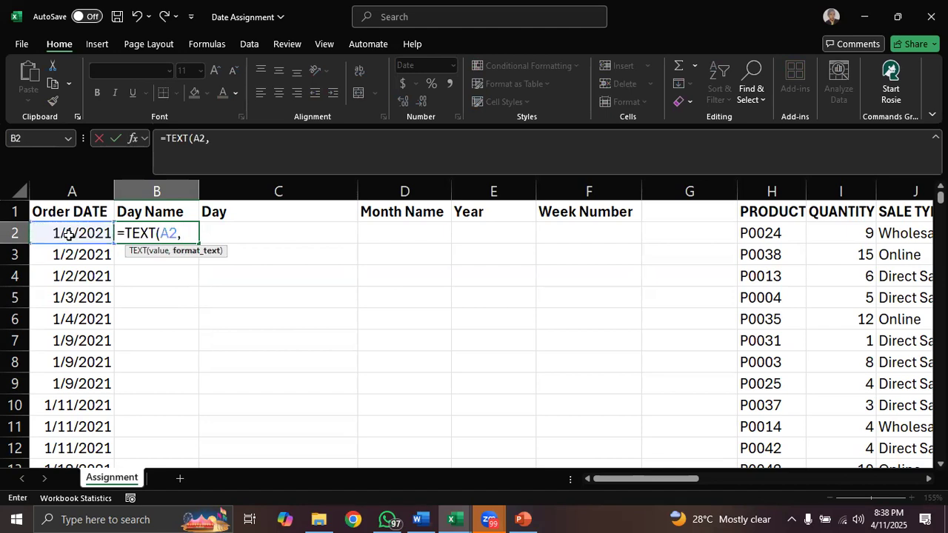
{"action": "type", "text": "\"dddd\")"}
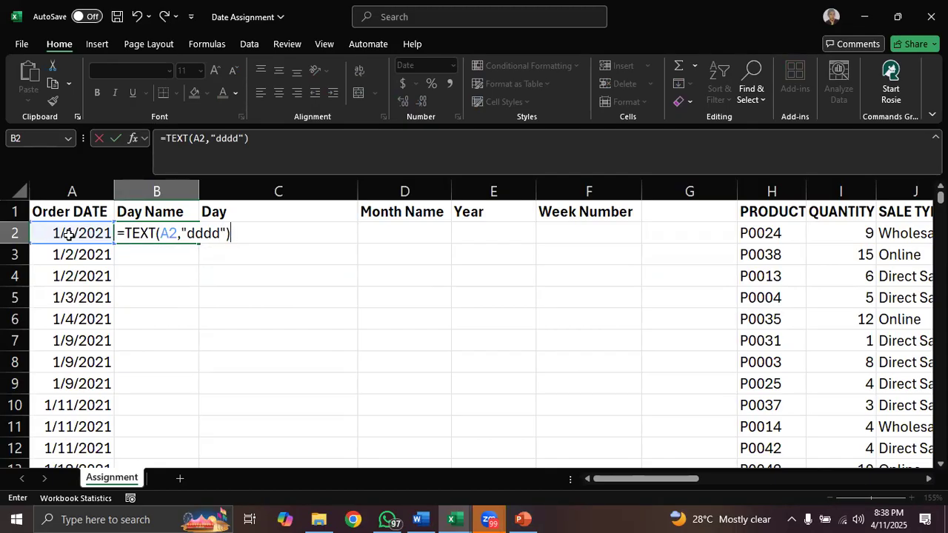
{"action": "key", "text": "Return"}
{"action": "left_click", "coordinate": [191, 238]}
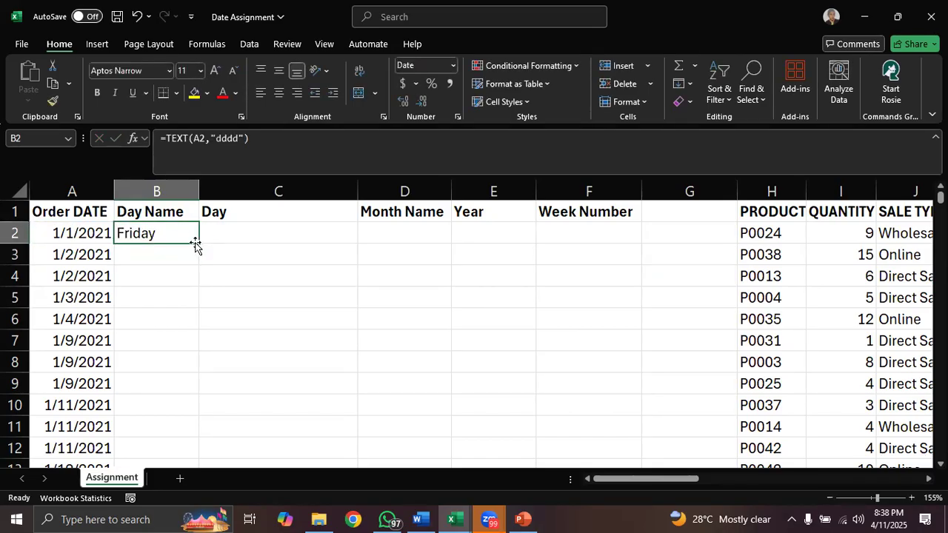
{"action": "double_click", "coordinate": [195, 242]}
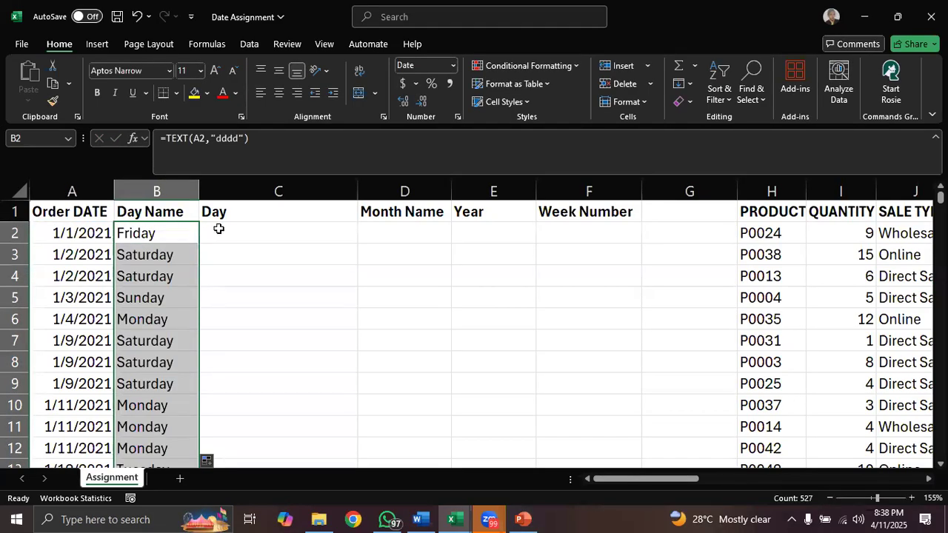
- Enter a DAY formula in cell C2 that extracts the day number from the order date in A2
{"action": "left_click", "coordinate": [218, 228]}
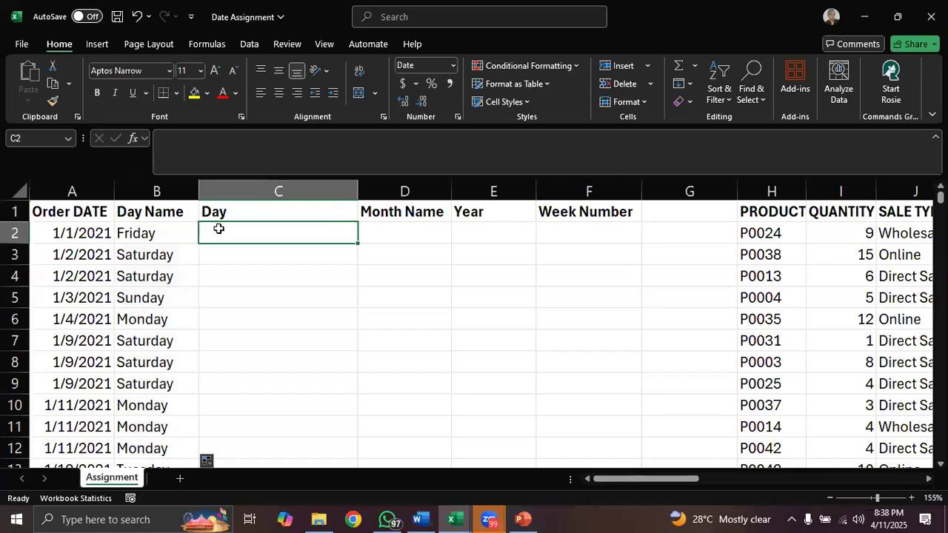
{"action": "type", "text": "="}
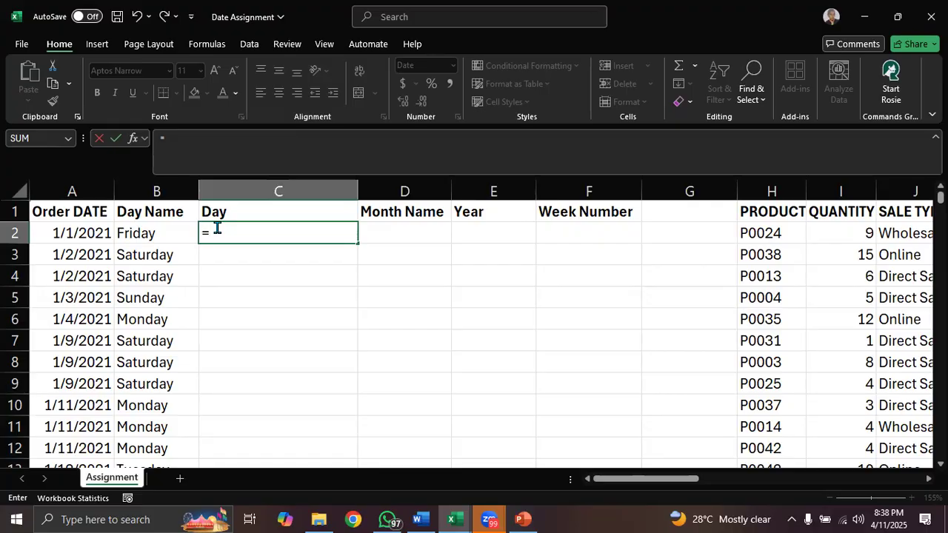
{"action": "type", "text": "day"}
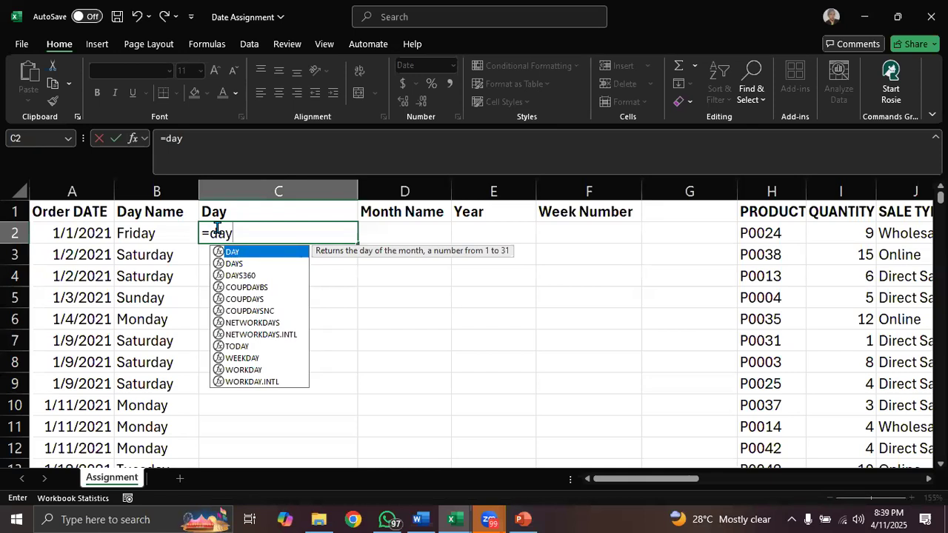
{"action": "key", "text": "Tab"}
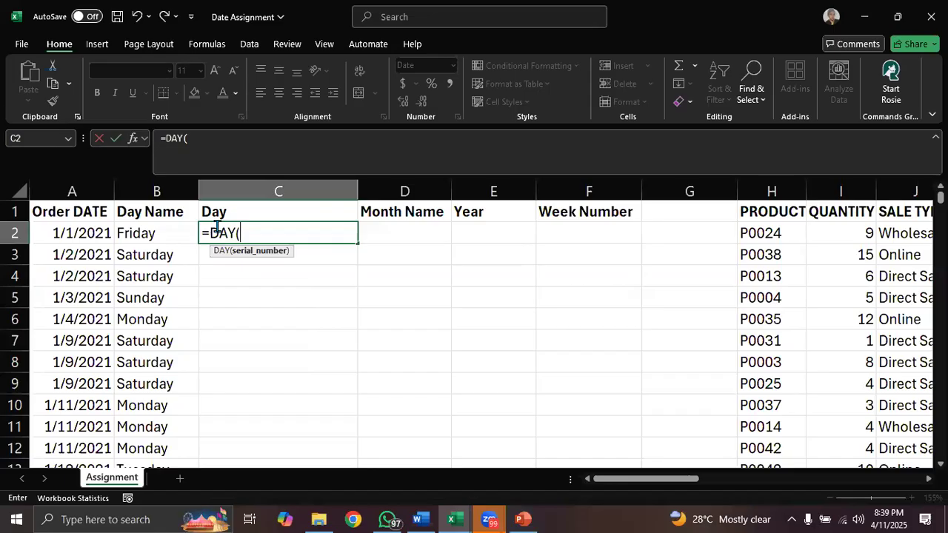
{"action": "left_click", "coordinate": [92, 233]}
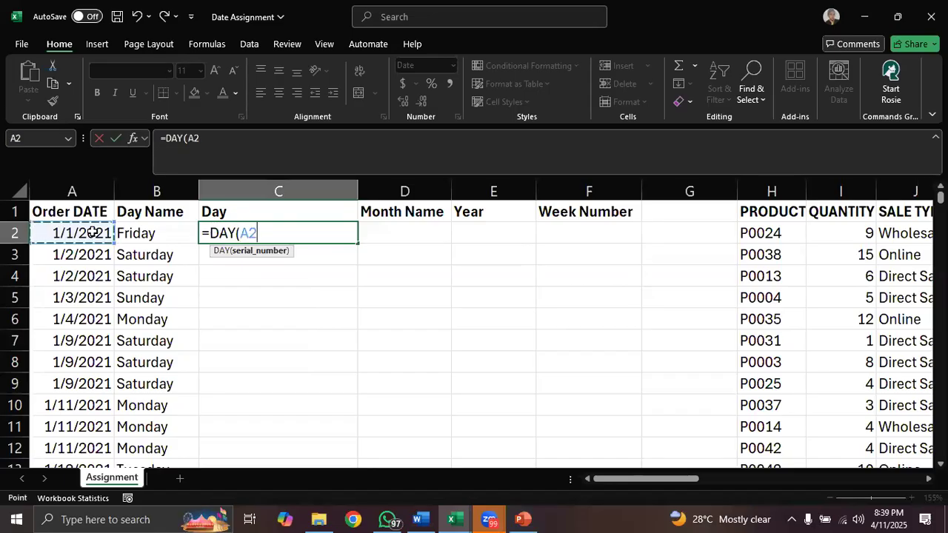
{"action": "key", "text": "Return"}
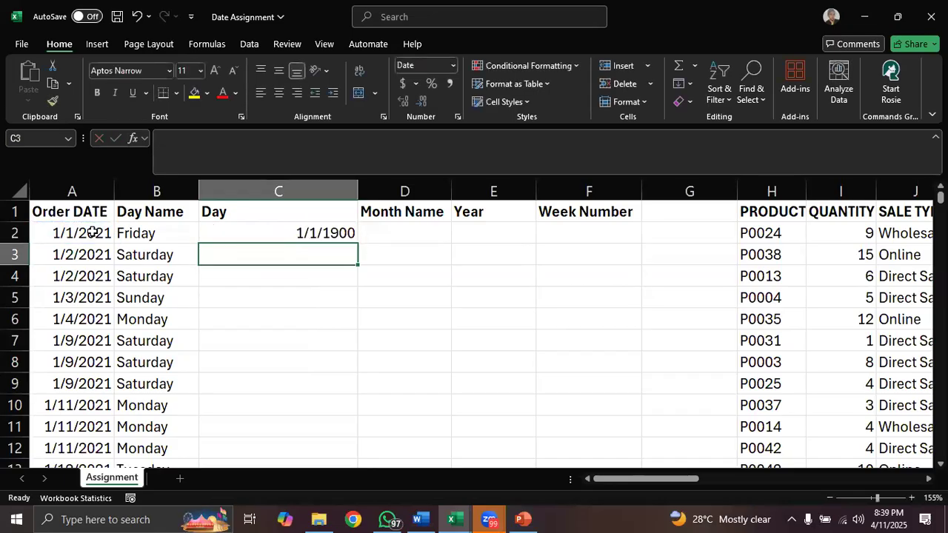
- Set the number format of column C to General and fill the C2 formula down the Day column
{"action": "left_click", "coordinate": [314, 233]}
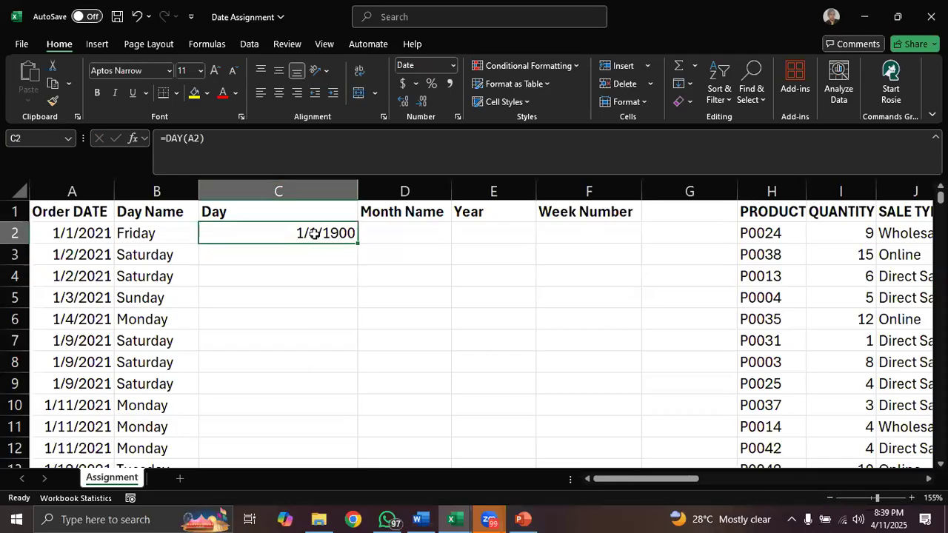
{"action": "left_click", "coordinate": [317, 190]}
{"action": "left_click", "coordinate": [453, 66]}
{"action": "left_click", "coordinate": [443, 98]}
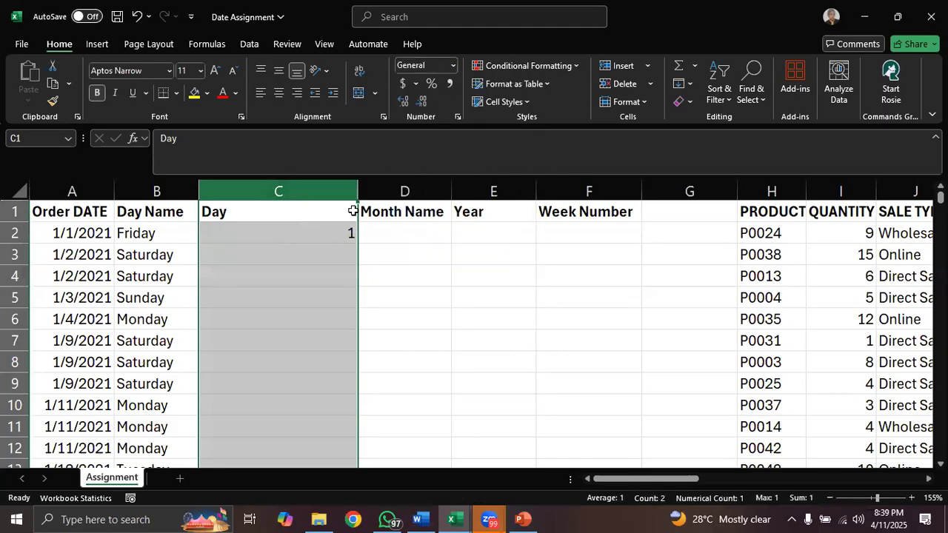
{"action": "left_click", "coordinate": [331, 231]}
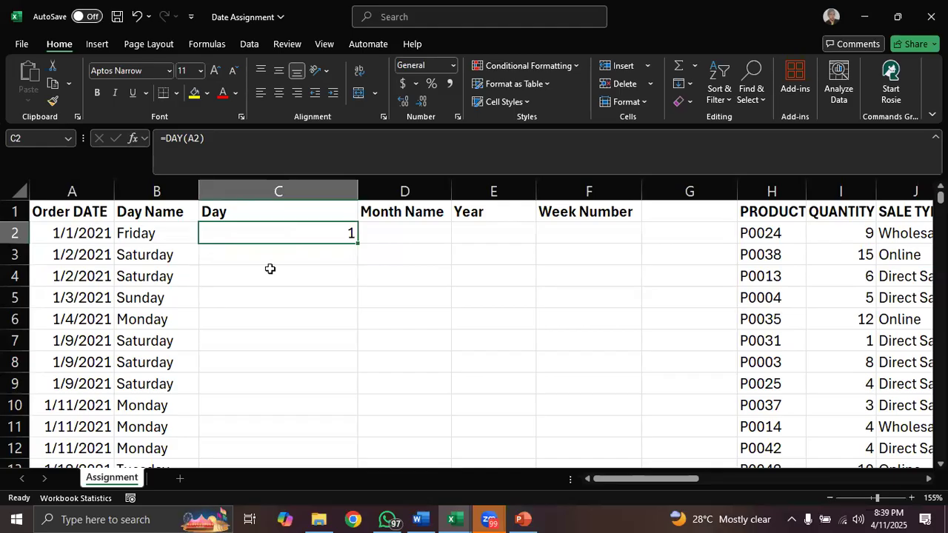
{"action": "double_click", "coordinate": [356, 245]}
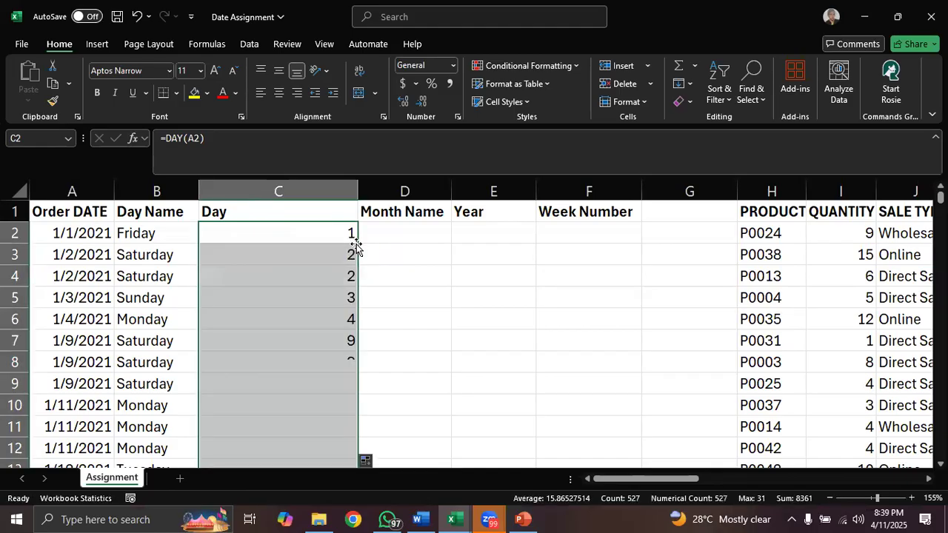
- Enter =TEXT(A2,"mmmm") in cell D2 to return the month name of the order date
{"action": "left_click", "coordinate": [391, 232]}
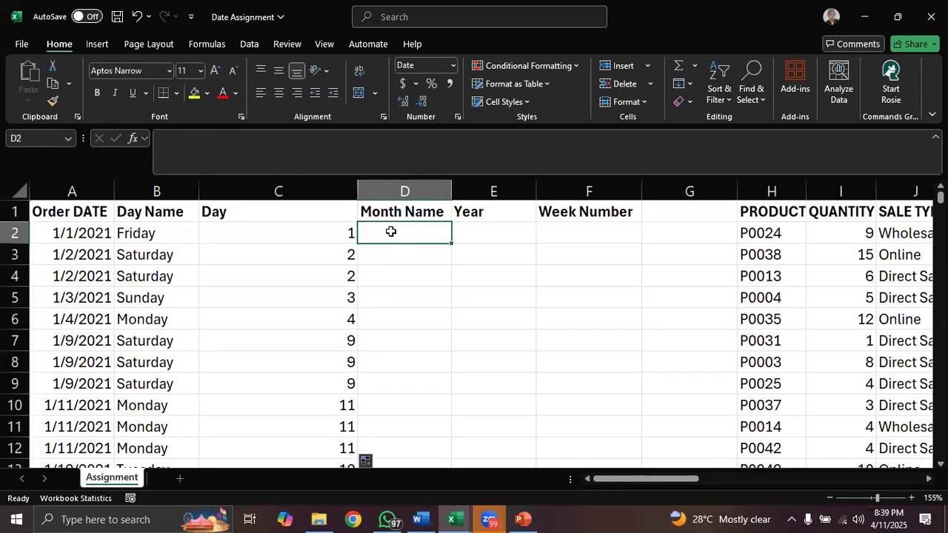
{"action": "type", "text": "=text"}
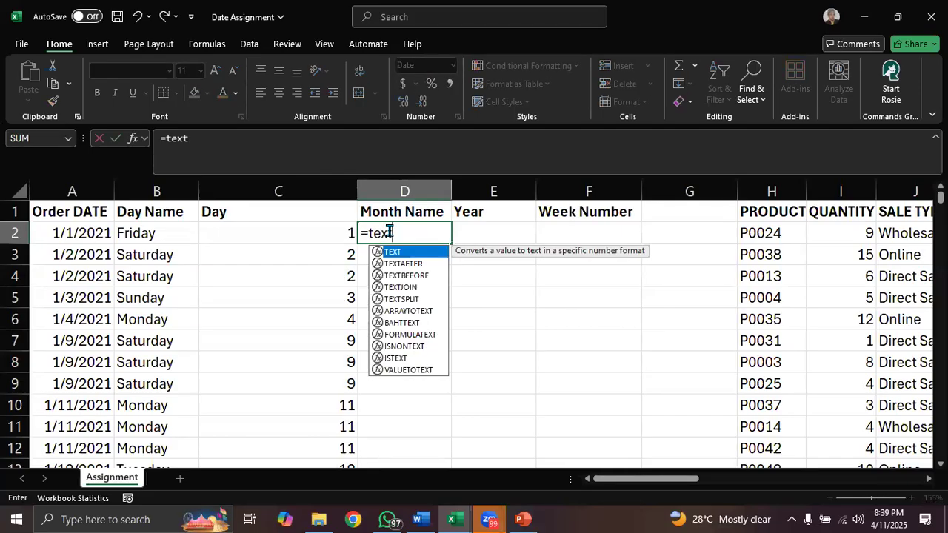
{"action": "key", "text": "Tab"}
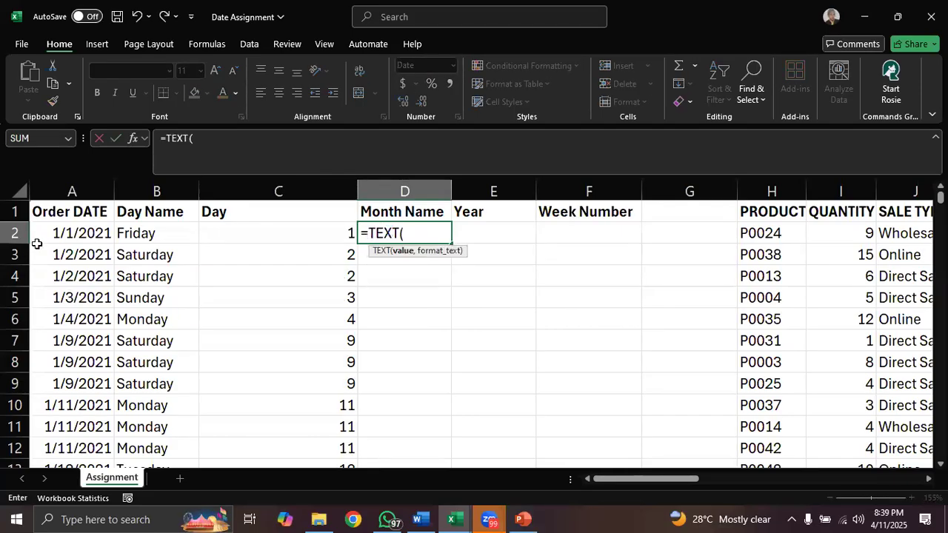
{"action": "left_click", "coordinate": [68, 233]}
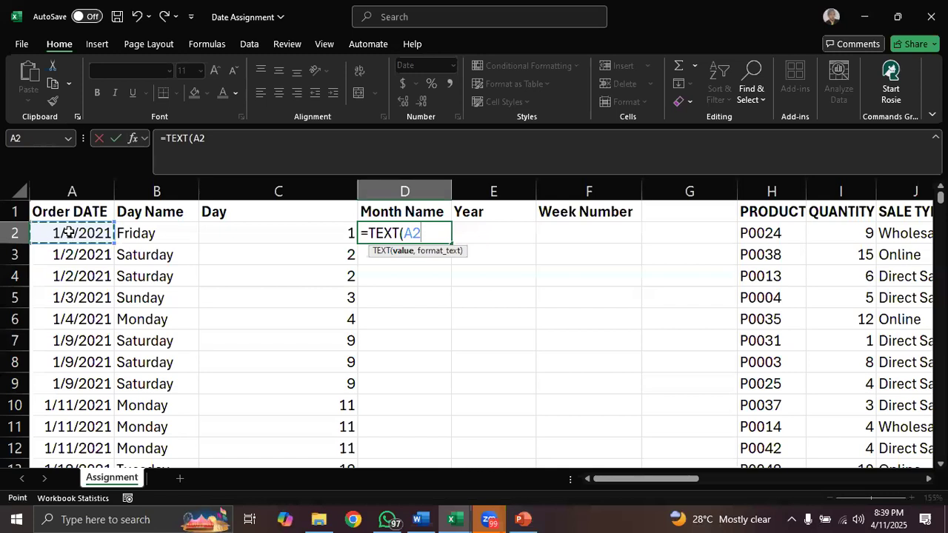
{"action": "type", "text": ",\"mmmm"}
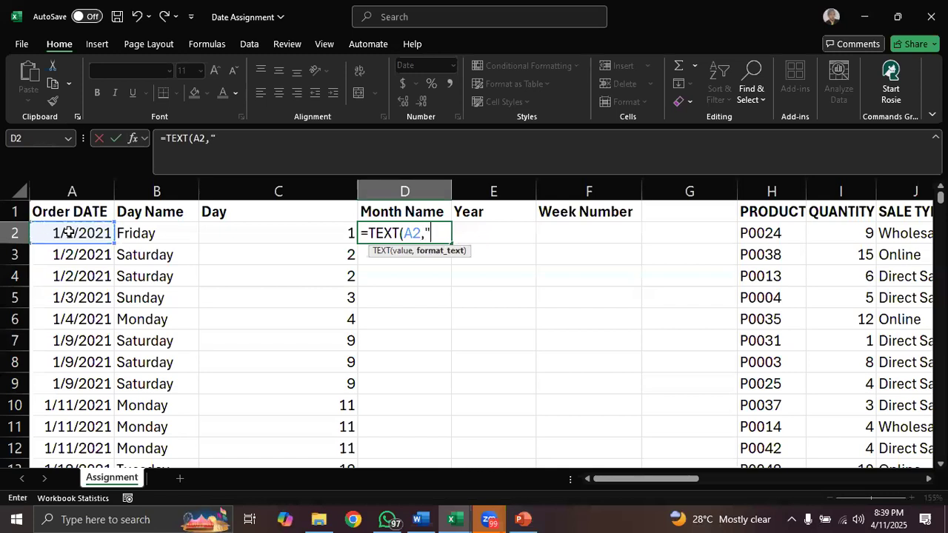
{"action": "type", "text": "\")"}
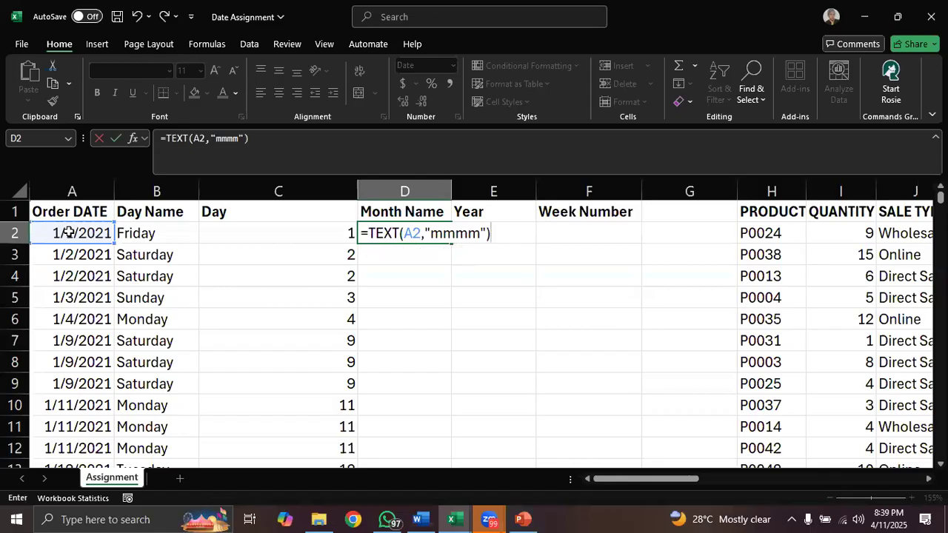
{"action": "key", "text": "Return"}
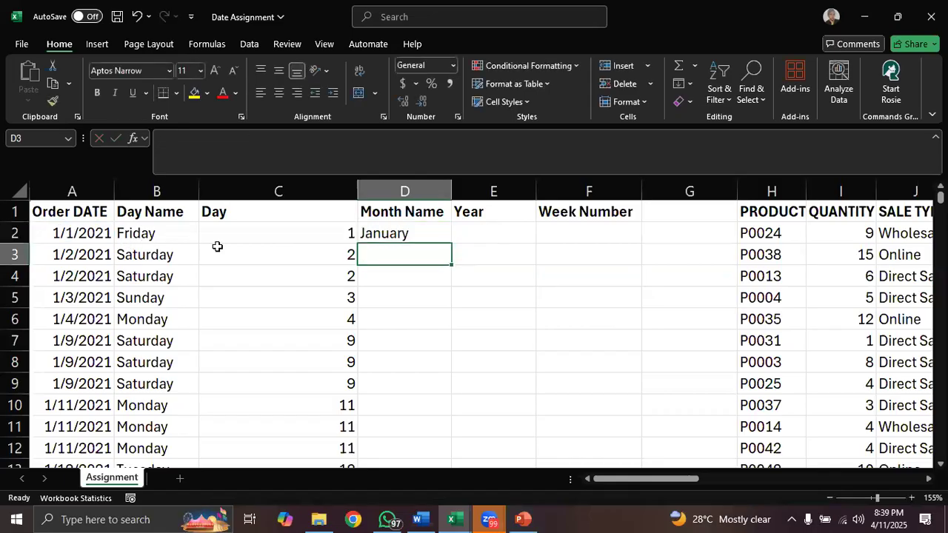
- Enter a YEAR formula in cell E2 that extracts the year from the order date in A2
{"action": "left_click", "coordinate": [511, 229]}
{"action": "type", "text": "=year"}
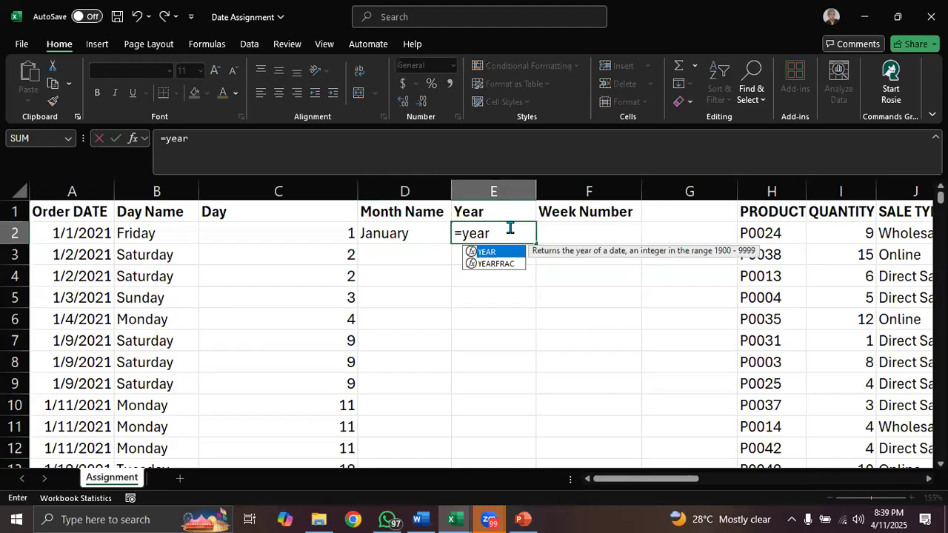
{"action": "key", "text": "Tab"}
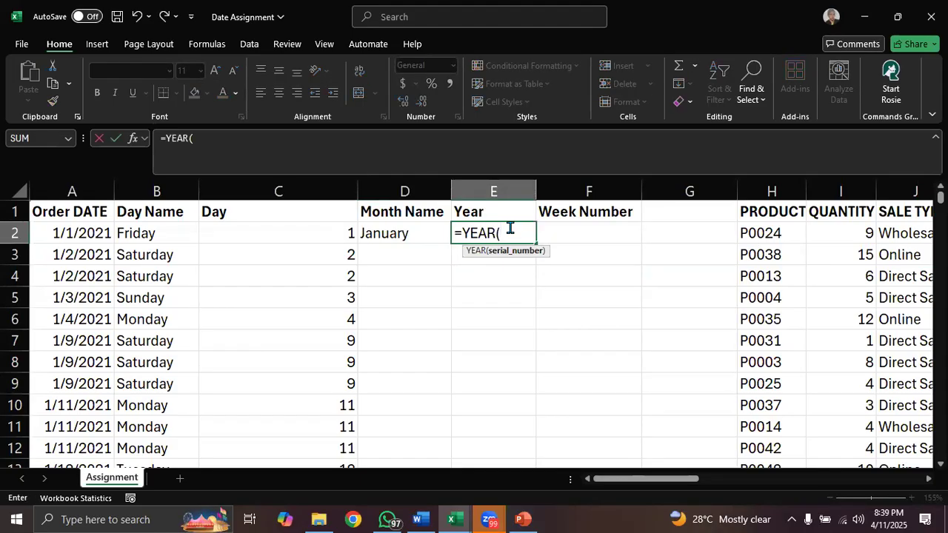
{"action": "left_click", "coordinate": [101, 234]}
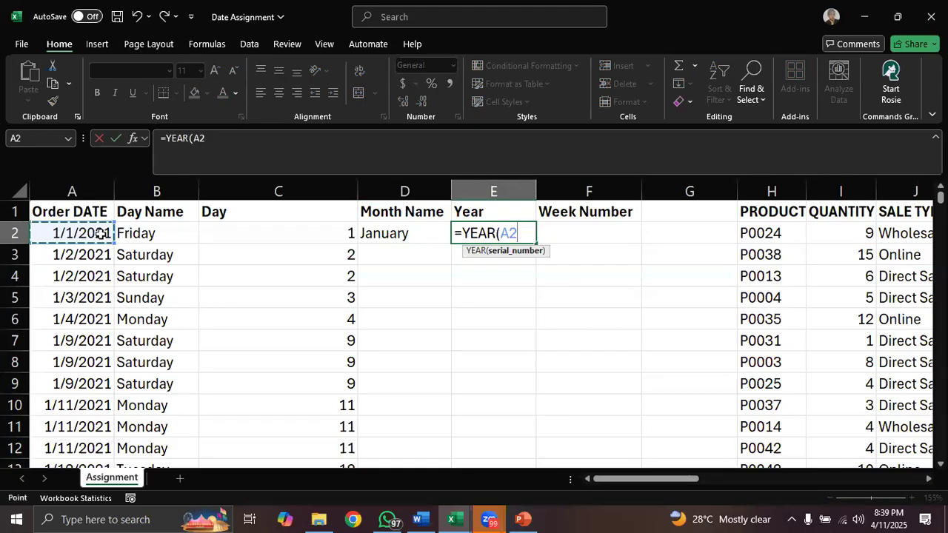
{"action": "key", "text": "Return"}
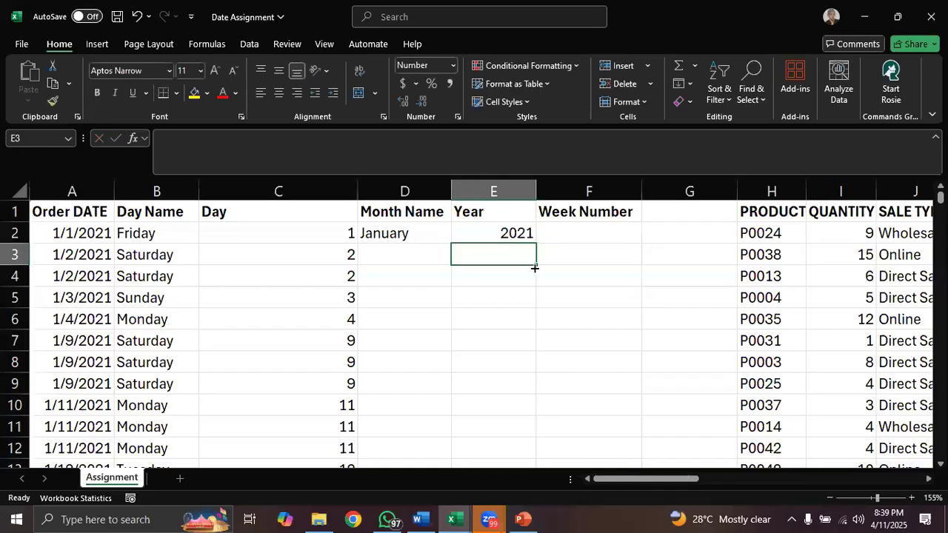
- Fill the D2 and E2 formulas down the Month Name and Year columns
{"action": "left_click", "coordinate": [518, 233]}
{"action": "left_click", "coordinate": [397, 235]}
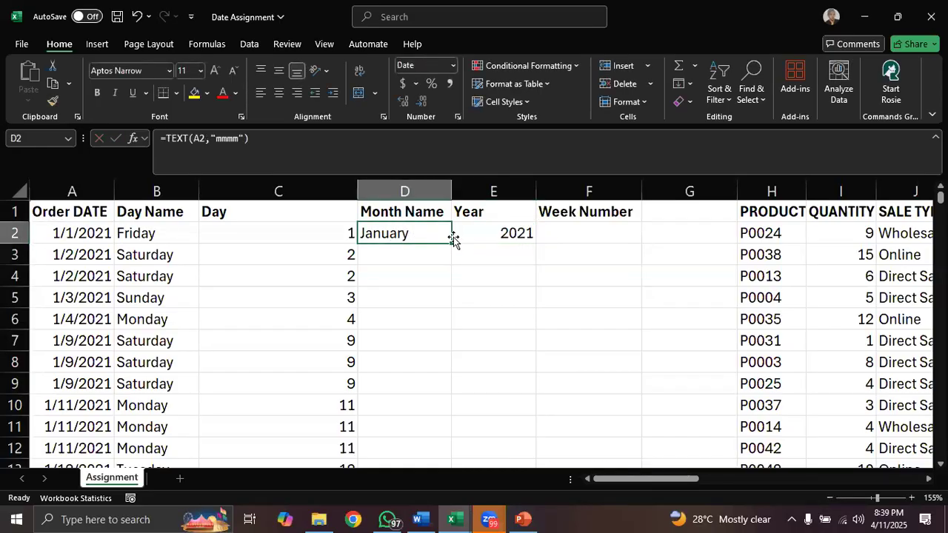
{"action": "double_click", "coordinate": [450, 244]}
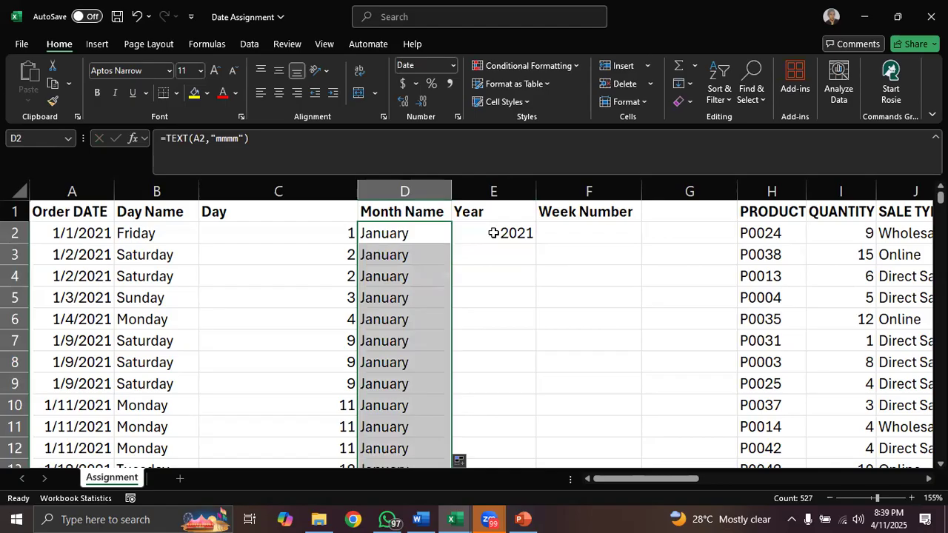
{"action": "left_click", "coordinate": [494, 235]}
{"action": "double_click", "coordinate": [539, 244]}
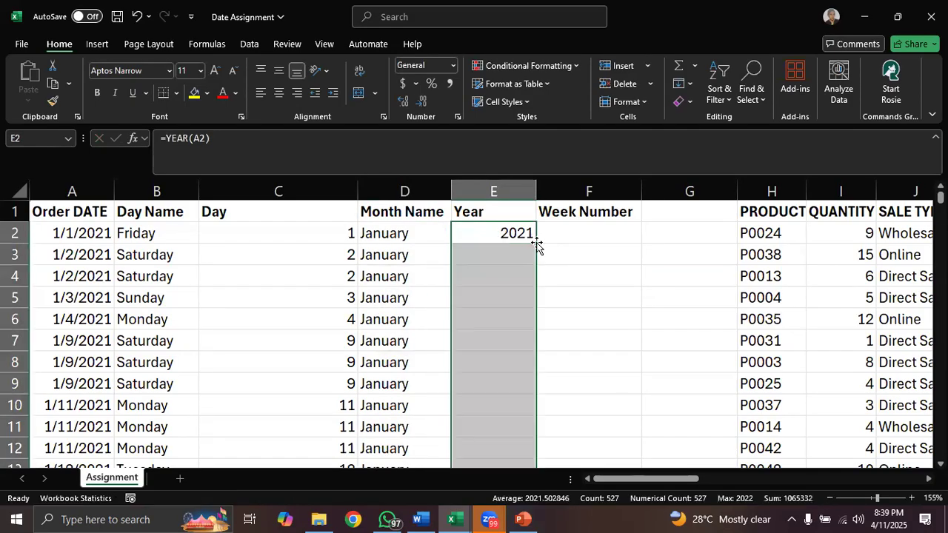
- Enter =WEEKNUM(A2) in cell F2 to return the week number of the order date
{"action": "left_click", "coordinate": [567, 232]}
{"action": "type", "text": "="}
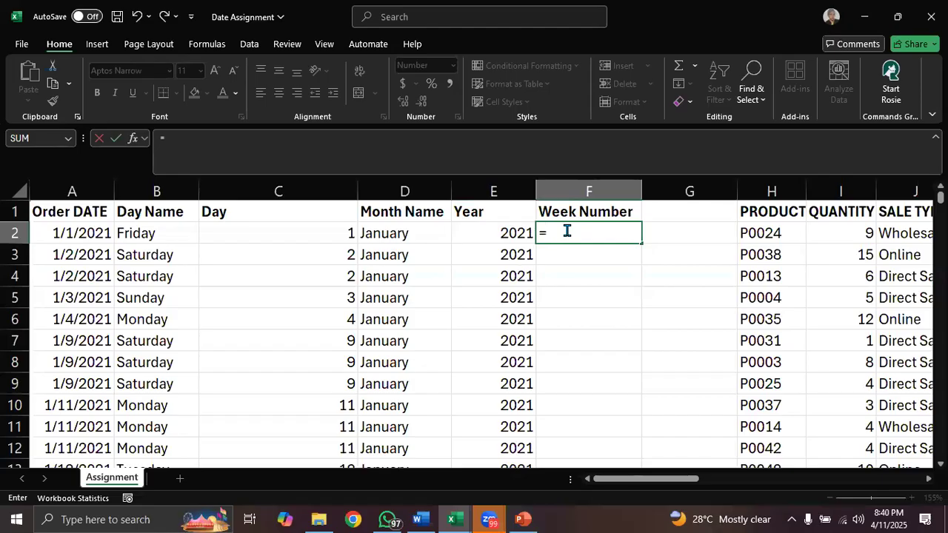
{"action": "type", "text": "weekn"}
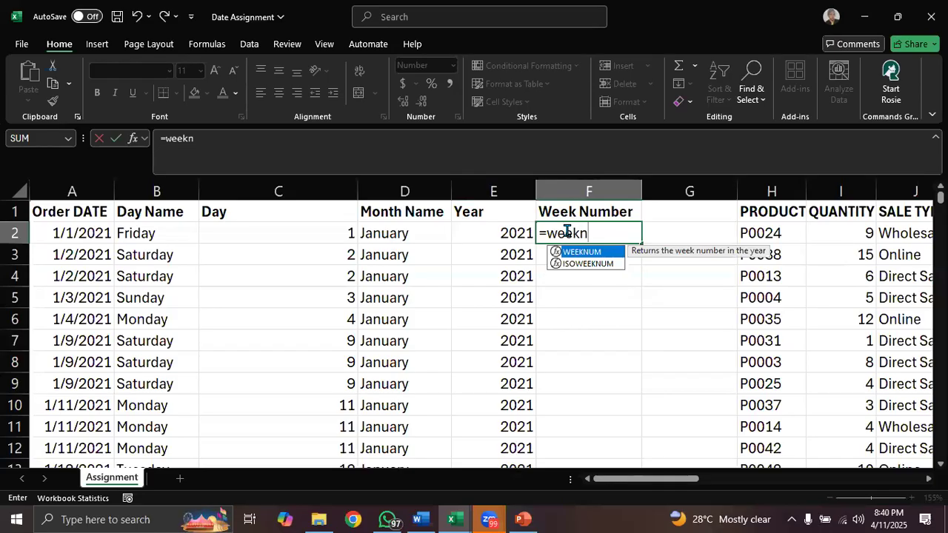
{"action": "key", "text": "Tab"}
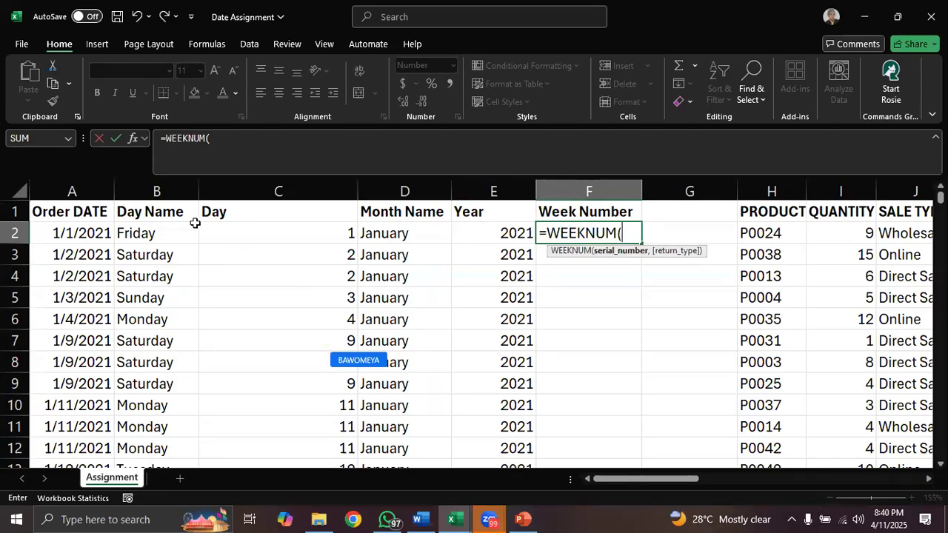
{"action": "left_click", "coordinate": [72, 232]}
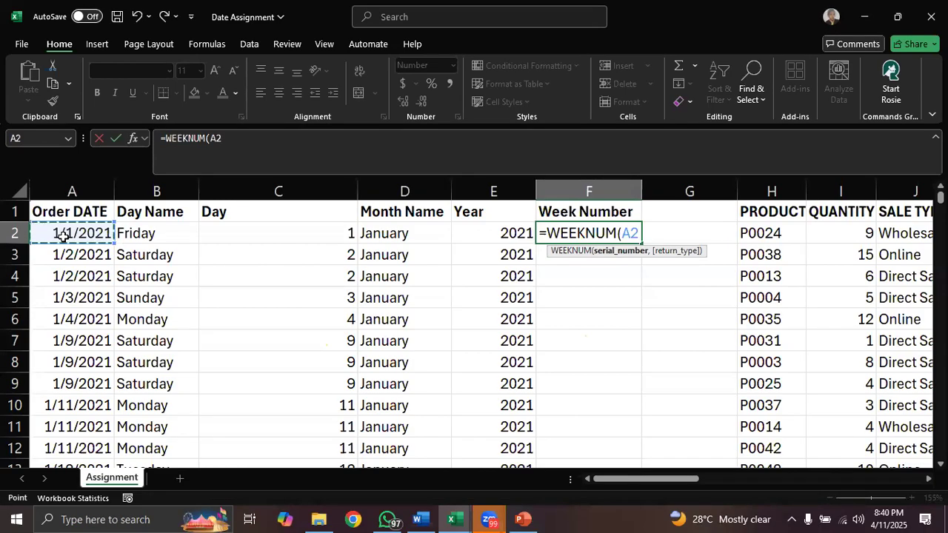
{"action": "type", "text": ")"}
{"action": "key", "text": "Return"}
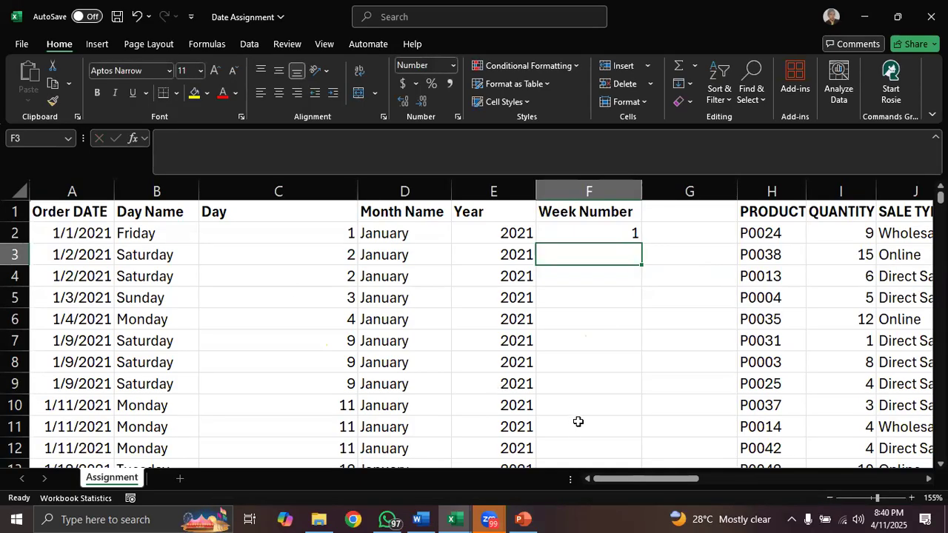
- Enter =WORKDAY.INTL(A2,24,11) in cell L2 to calculate the delivery date 24 working days after the order date, excluding only Sundays
{"action": "left_click_drag", "start_coordinate": [631, 478], "coordinate": [732, 479]}
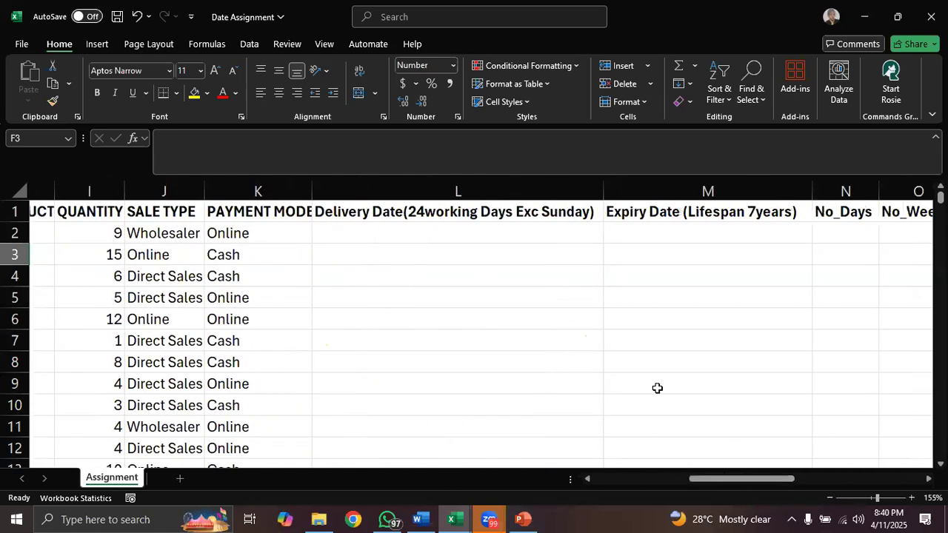
{"action": "left_click", "coordinate": [428, 226]}
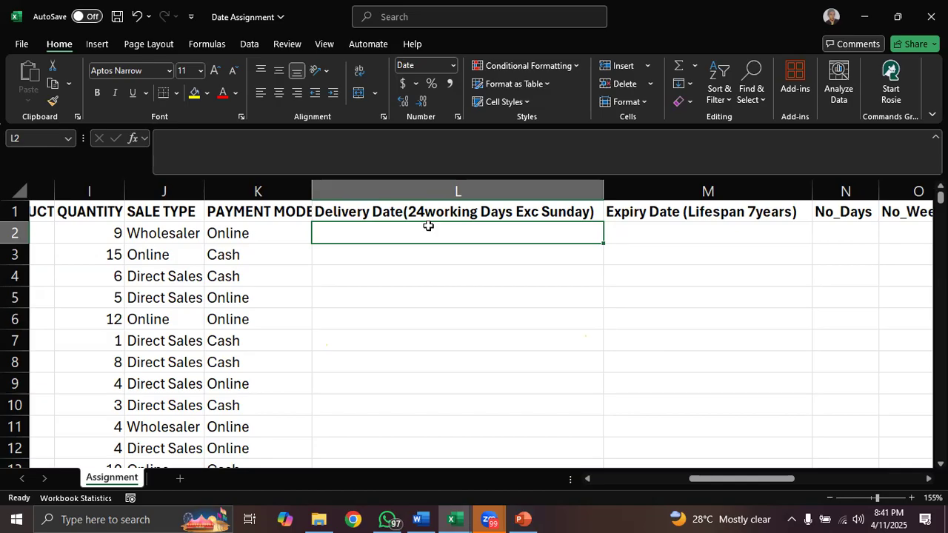
{"action": "type", "text": "=w"}
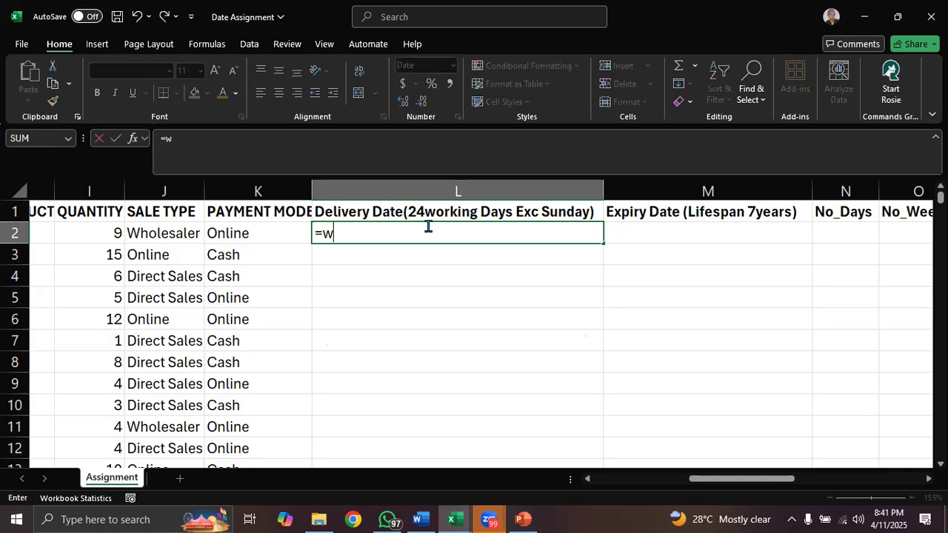
{"action": "type", "text": "orkday"}
{"action": "key", "text": "Down"}
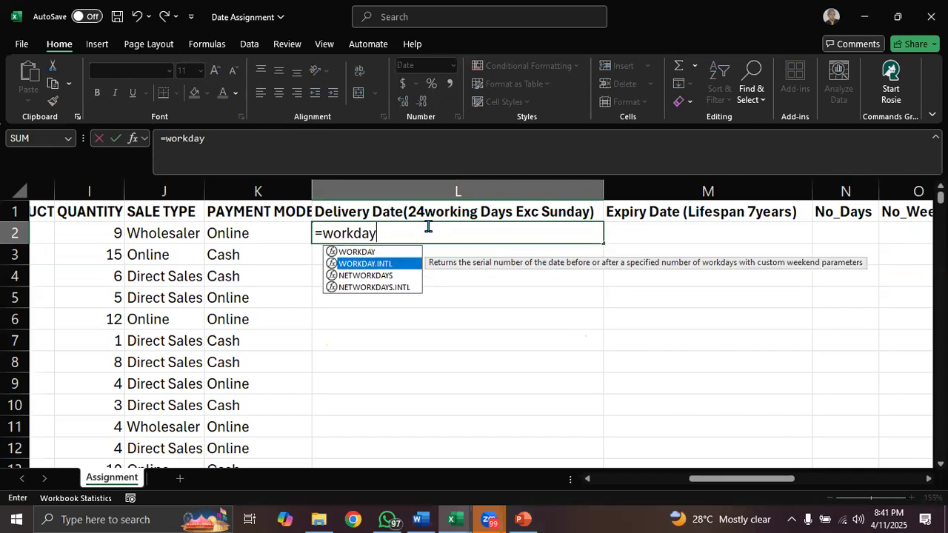
{"action": "key", "text": "Tab"}
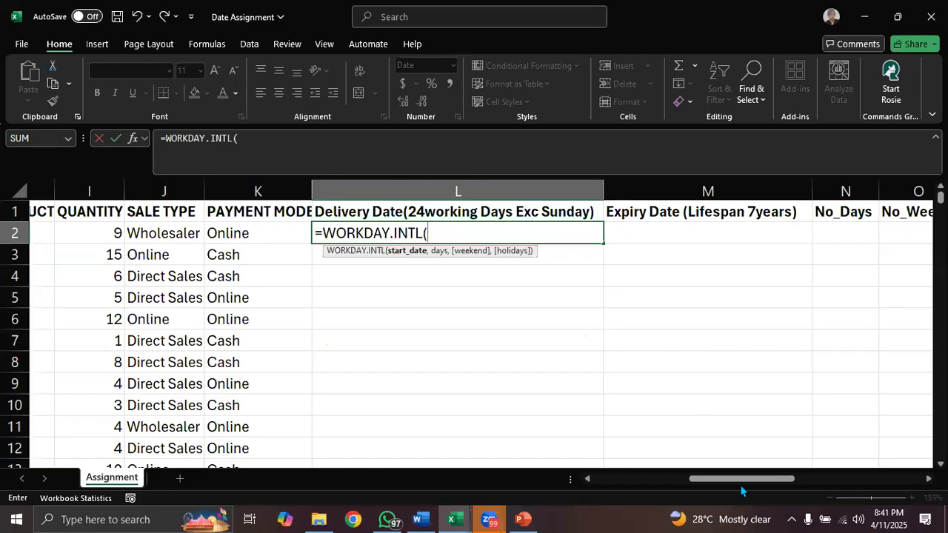
{"action": "left_click_drag", "start_coordinate": [742, 481], "coordinate": [644, 482]}
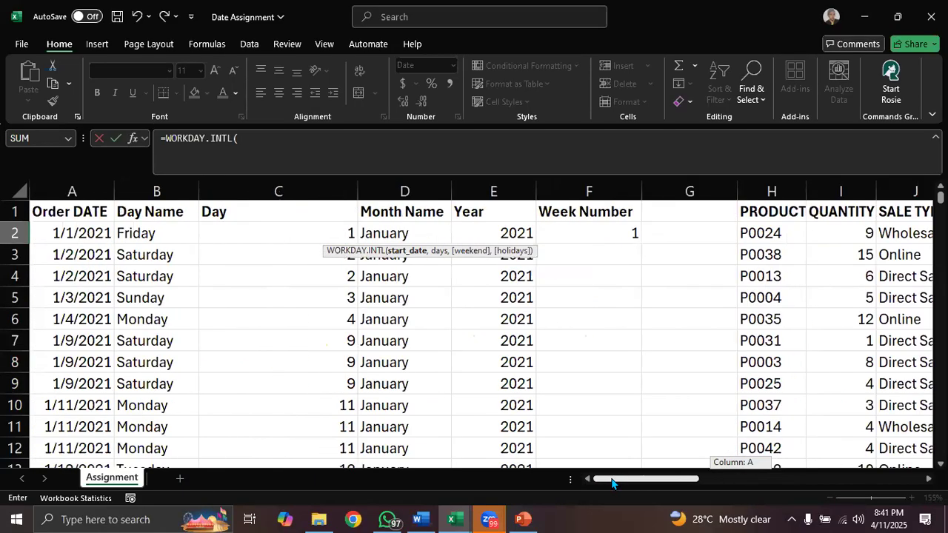
{"action": "left_click", "coordinate": [91, 235]}
{"action": "type", "text": ","}
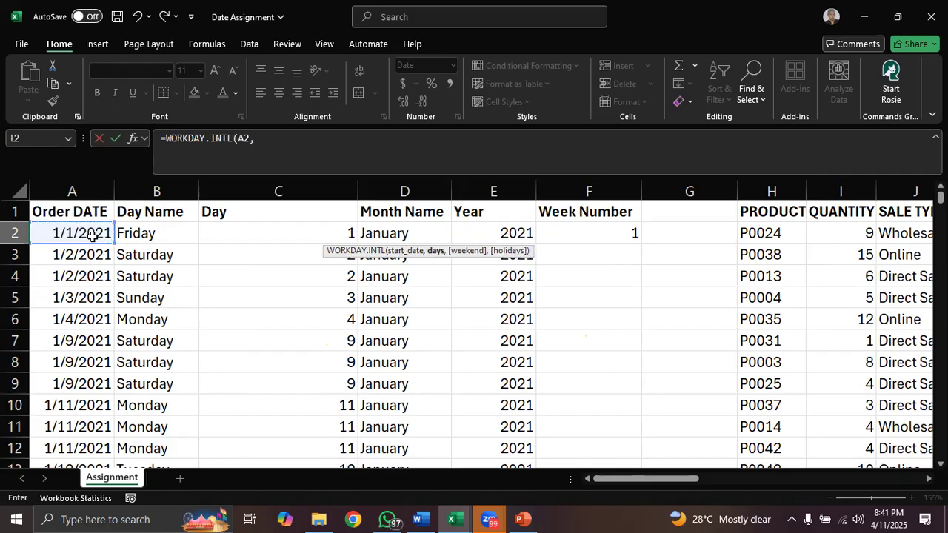
{"action": "type", "text": "24,"}
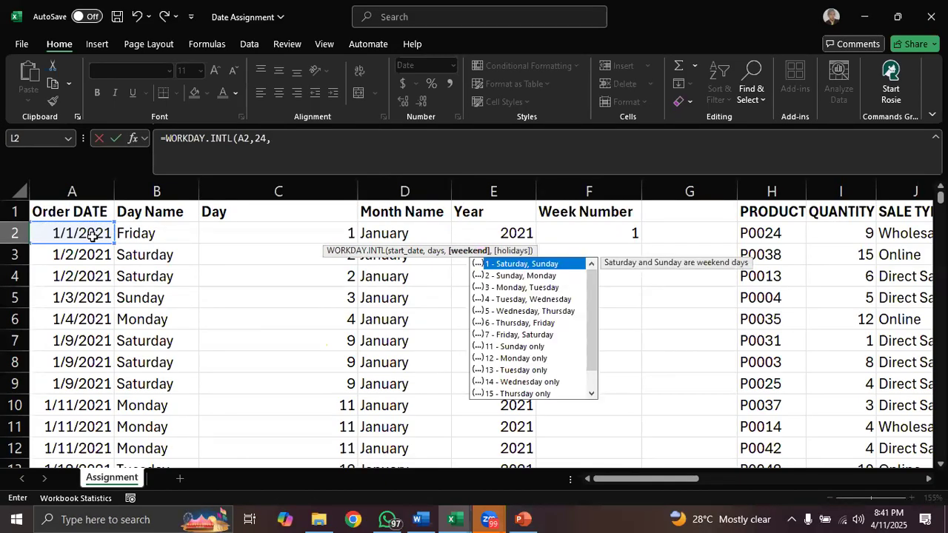
{"action": "key", "text": "Down"}
{"action": "key", "text": "Down"}
{"action": "key", "text": "Down"}
{"action": "key", "text": "Down"}
{"action": "key", "text": "Down"}
{"action": "key", "text": "Down"}
{"action": "key", "text": "Down"}
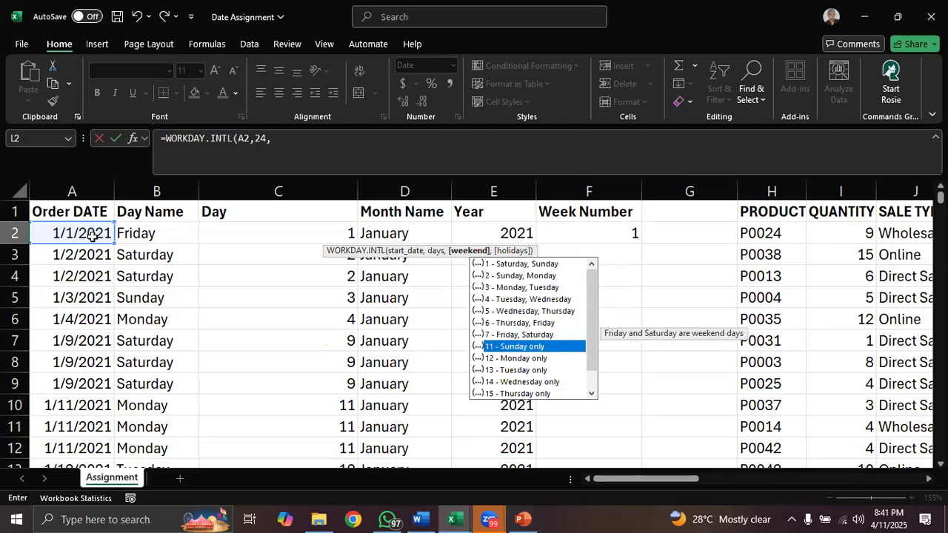
{"action": "key", "text": "Tab"}
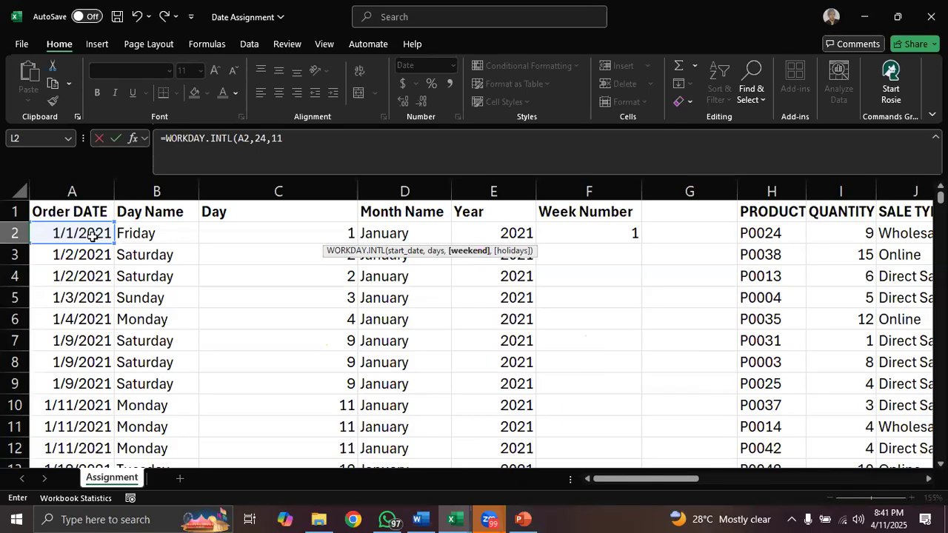
{"action": "type", "text": ")"}
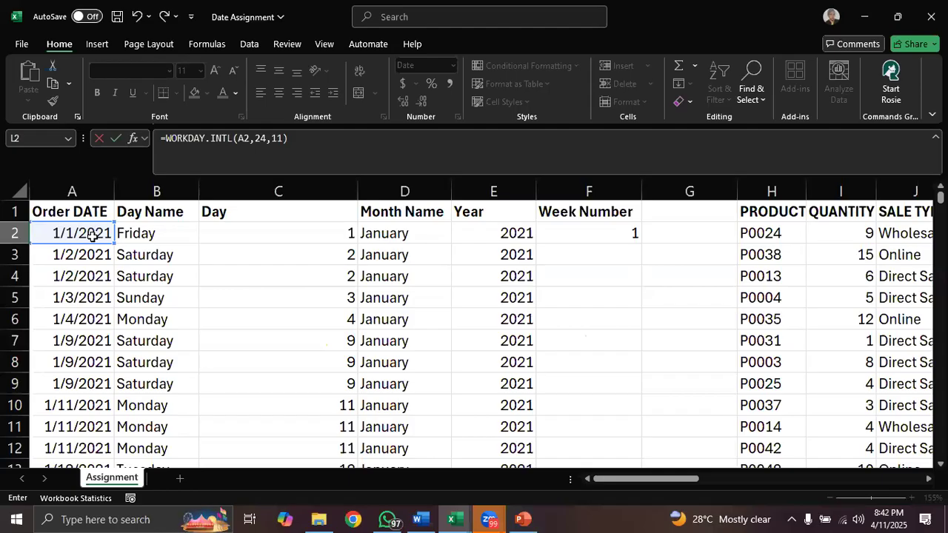
{"action": "key", "text": "Return"}
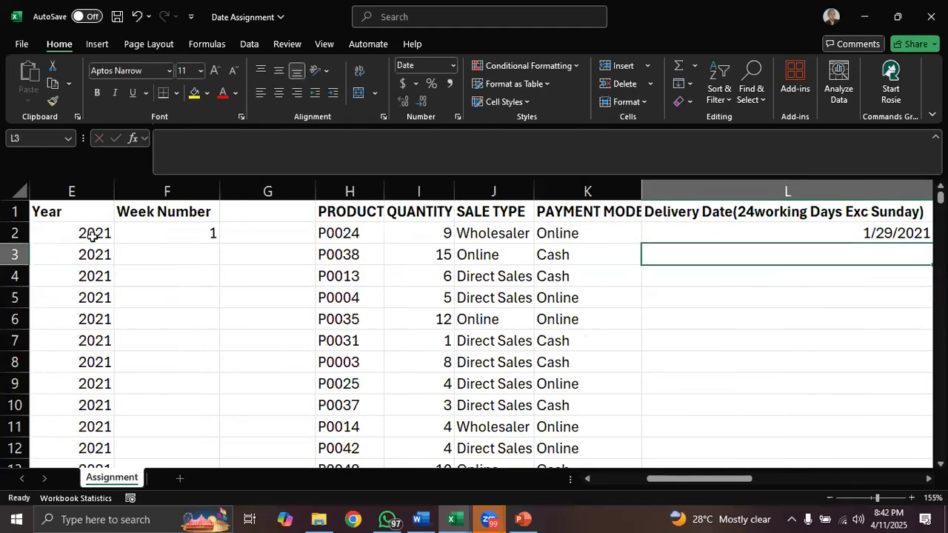
- Compare the L2 delivery date with the order date in A2 and fill the L2 formula down the Delivery Date column
{"action": "left_click_drag", "start_coordinate": [698, 483], "coordinate": [726, 482]}
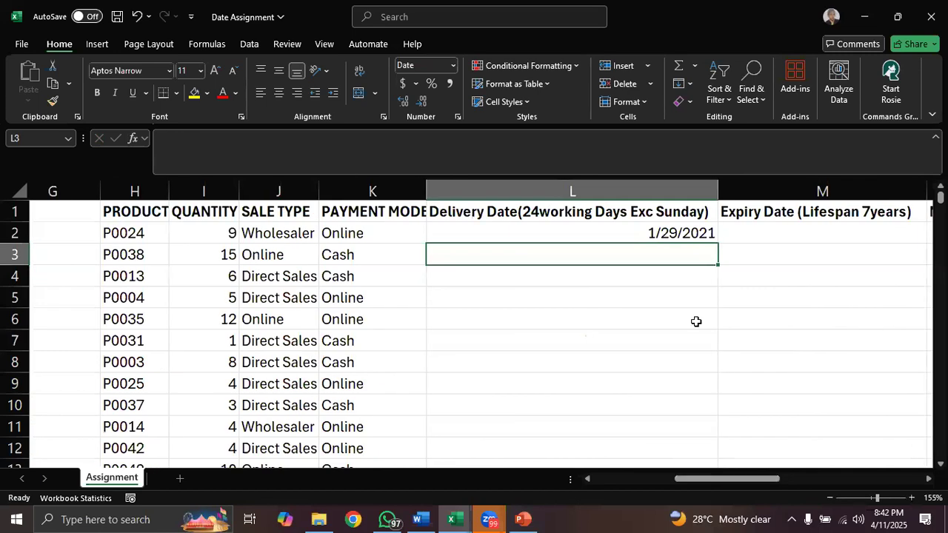
{"action": "left_click", "coordinate": [674, 233]}
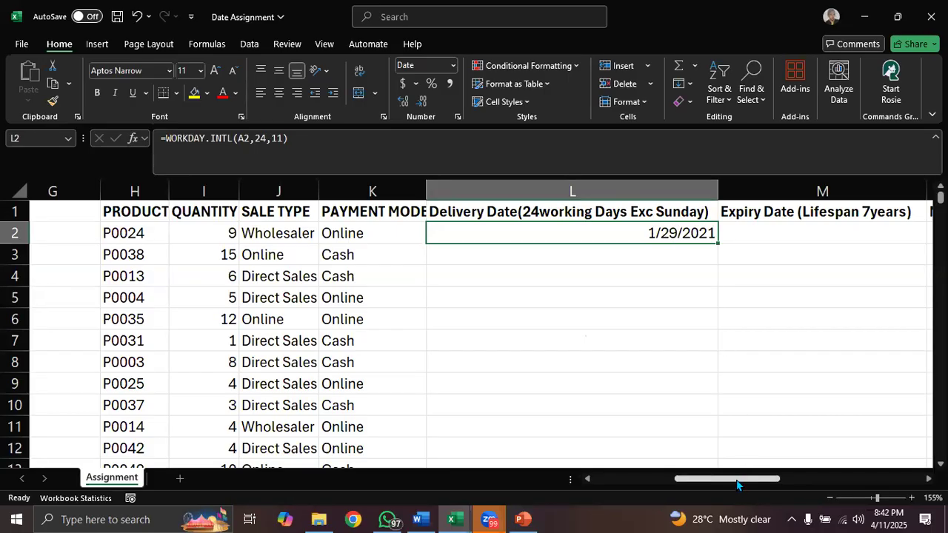
{"action": "left_click_drag", "start_coordinate": [737, 485], "coordinate": [599, 482]}
{"action": "left_click", "coordinate": [60, 236]}
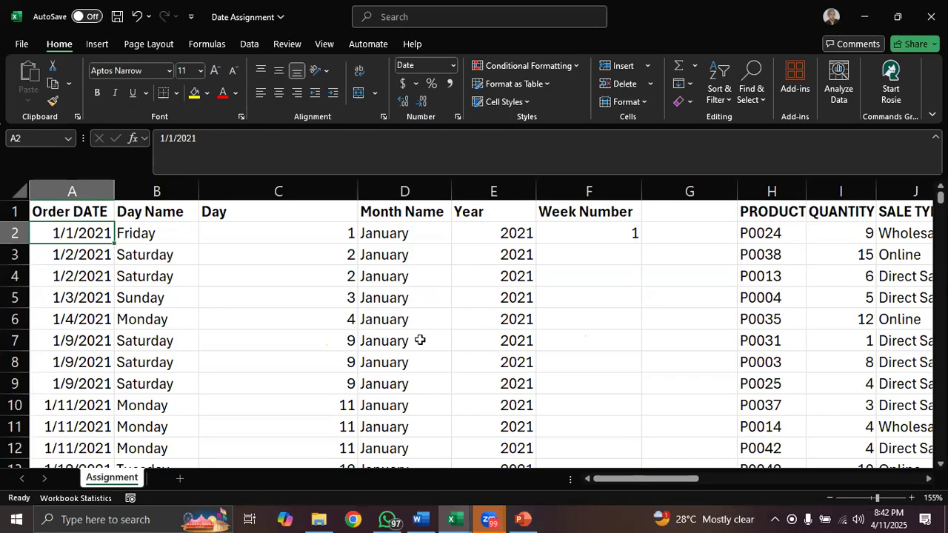
{"action": "left_click_drag", "start_coordinate": [650, 481], "coordinate": [746, 481]}
{"action": "left_click", "coordinate": [568, 235]}
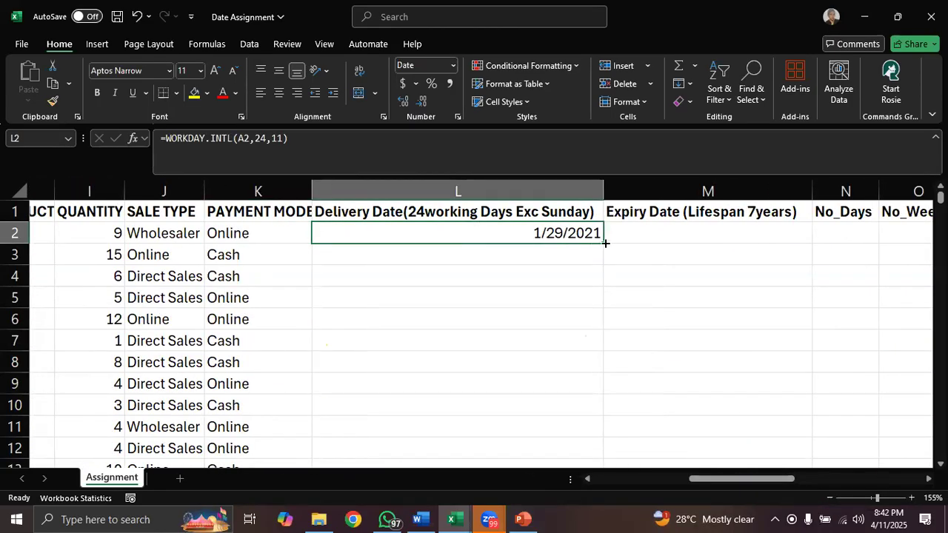
{"action": "double_click", "coordinate": [605, 244]}
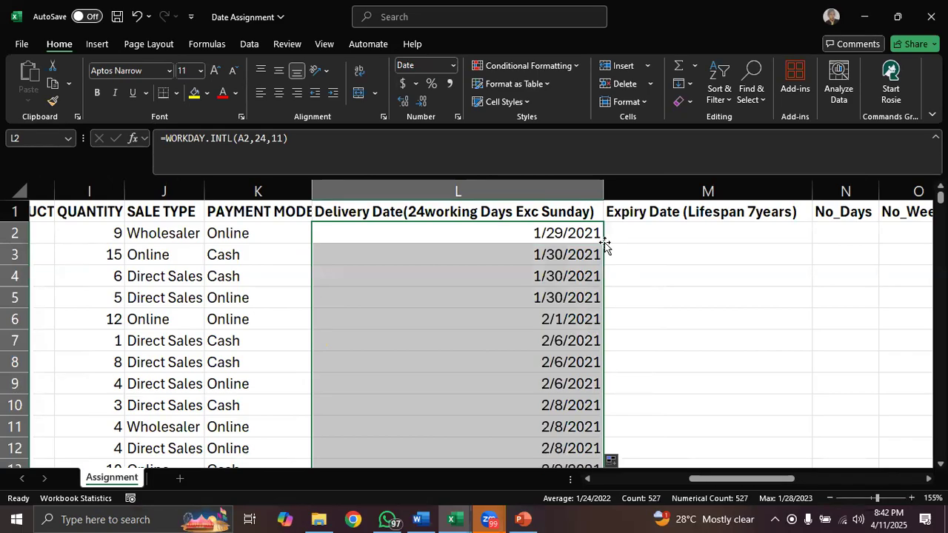
- Enter =EDATE(A2,84) in cell M2 to calculate the expiry date seven years after the order date
{"action": "left_click", "coordinate": [643, 234]}
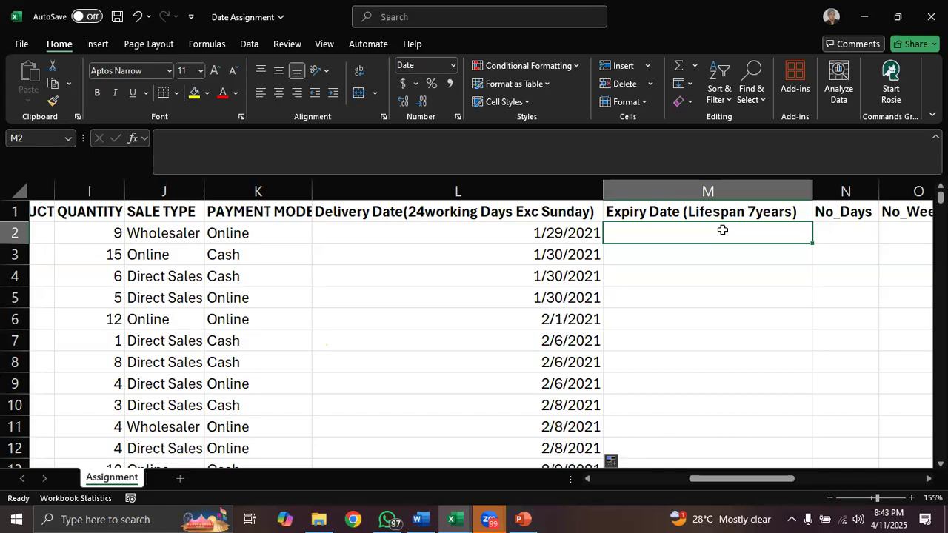
{"action": "type", "text": "=edate"}
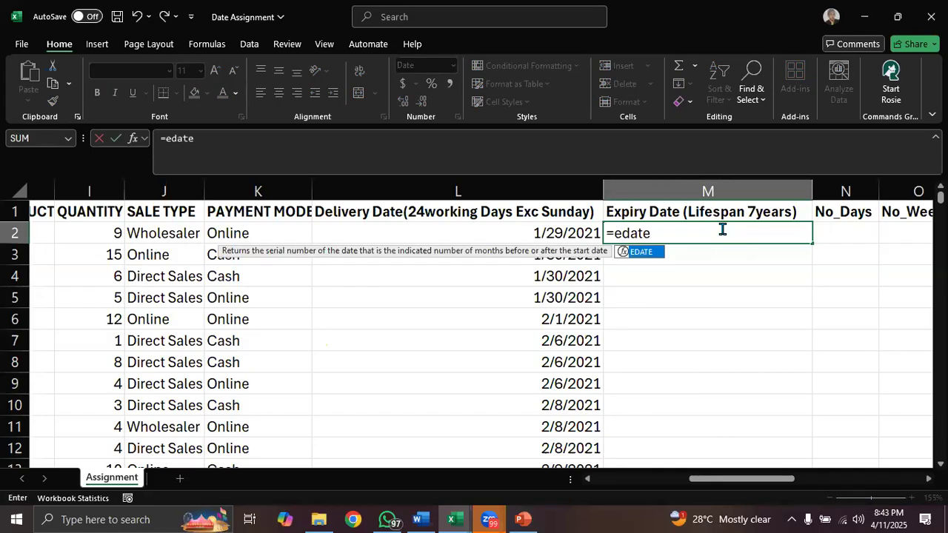
{"action": "key", "text": "Tab"}
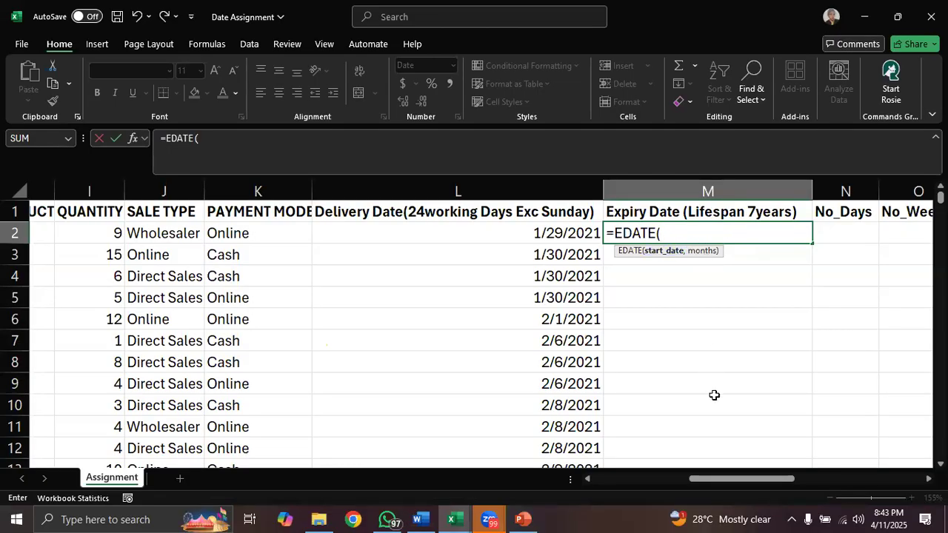
{"action": "left_click_drag", "start_coordinate": [731, 481], "coordinate": [559, 478]}
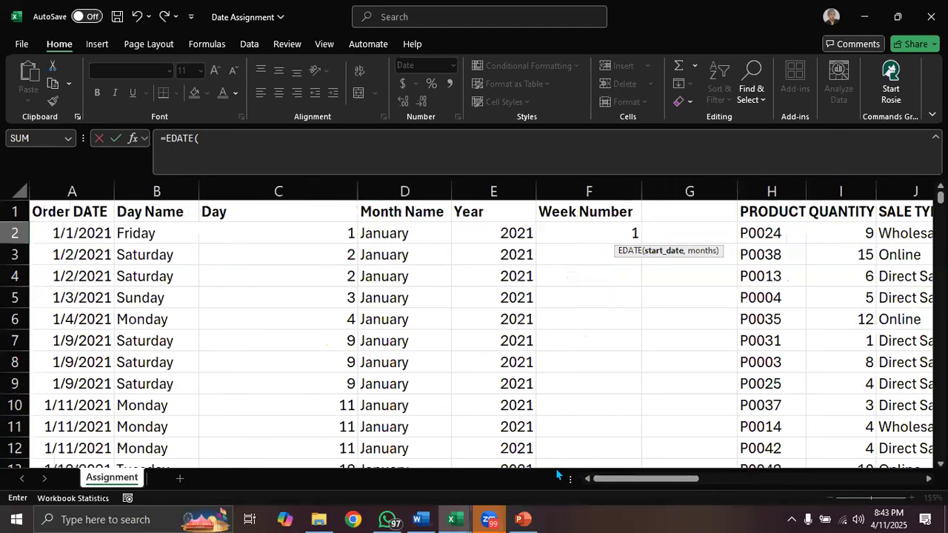
{"action": "left_click", "coordinate": [71, 233]}
{"action": "type", "text": ","}
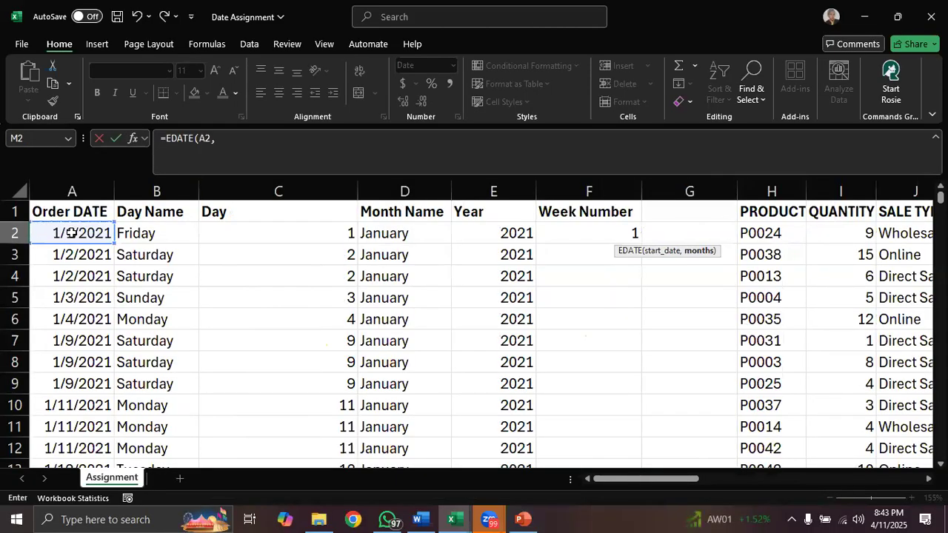
{"action": "type", "text": "84)"}
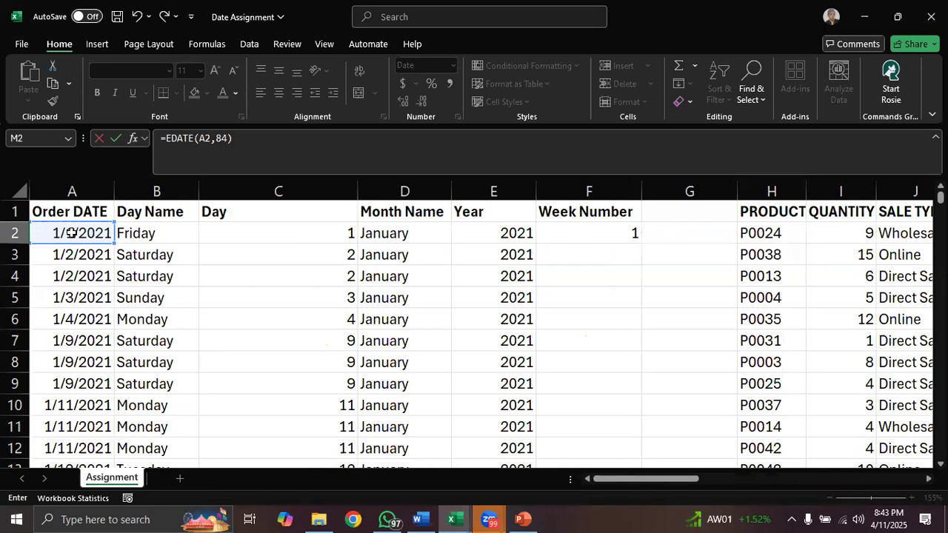
{"action": "key", "text": "Return"}
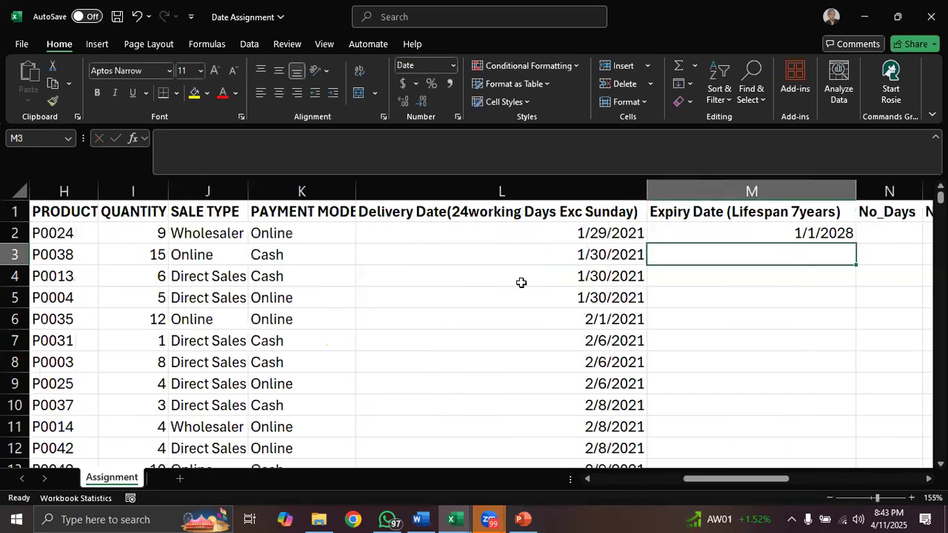
- Fill the M2 formula down the Expiry Date column
{"action": "left_click", "coordinate": [784, 233]}
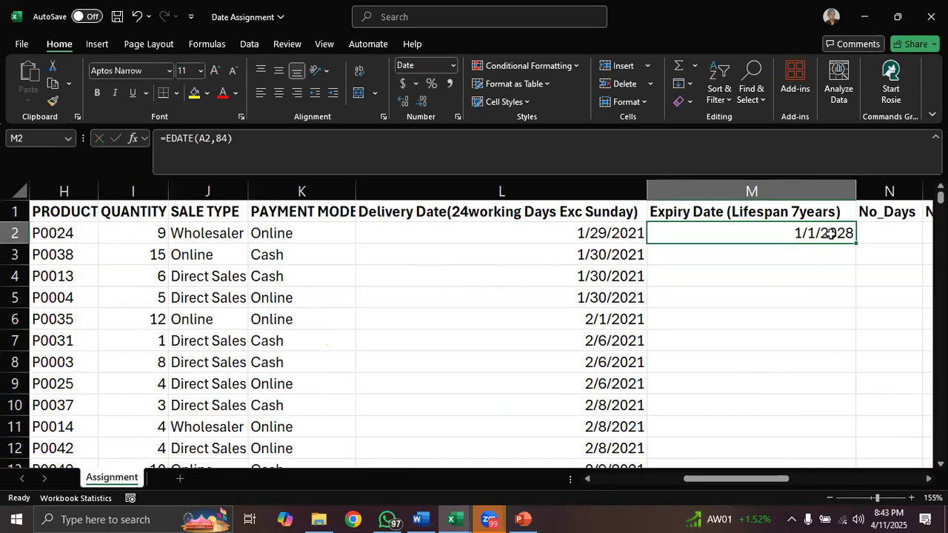
{"action": "left_click_drag", "start_coordinate": [749, 479], "coordinate": [770, 480]}
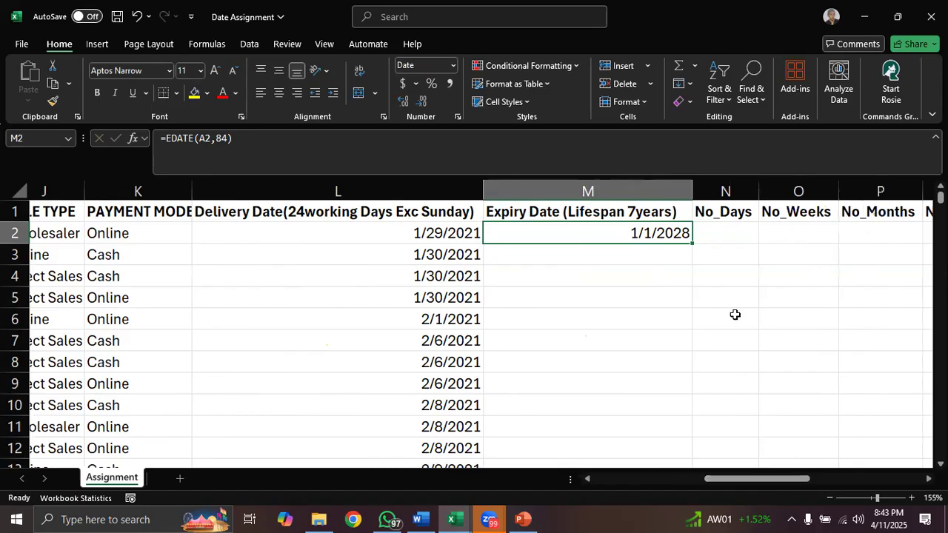
{"action": "double_click", "coordinate": [691, 244]}
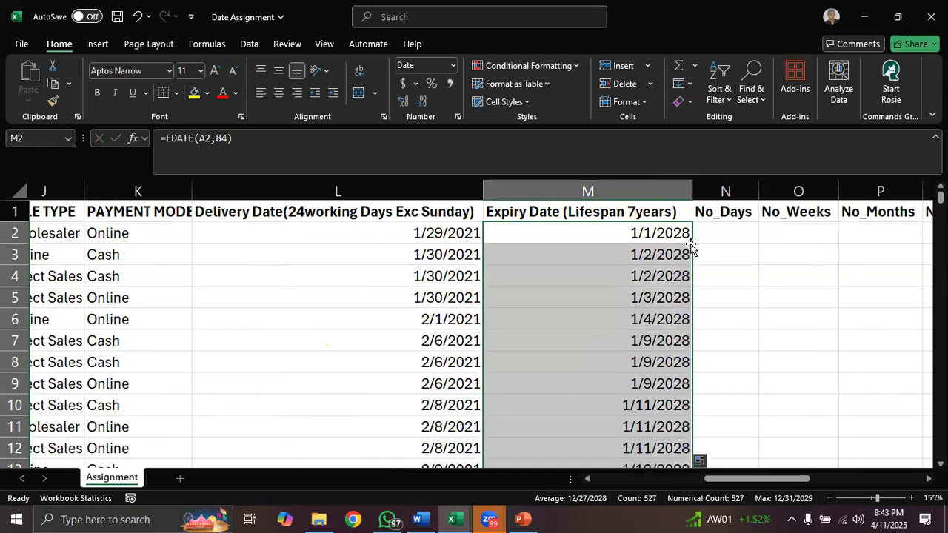
- Enter =DAYS(M2,A2) in cell N2 to calculate the number of days between the order date and the expiry date
{"action": "left_click", "coordinate": [725, 232]}
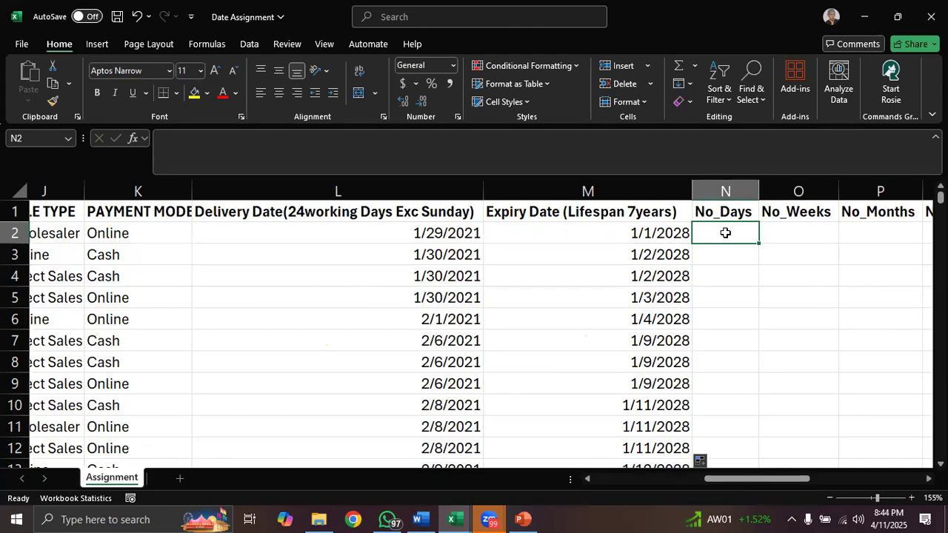
{"action": "left_click_drag", "start_coordinate": [759, 481], "coordinate": [731, 481]}
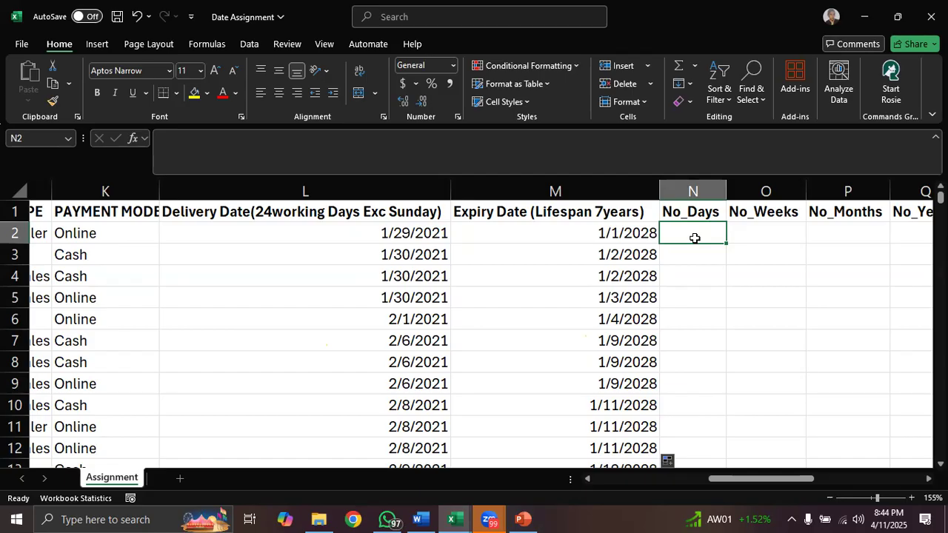
{"action": "type", "text": "=days"}
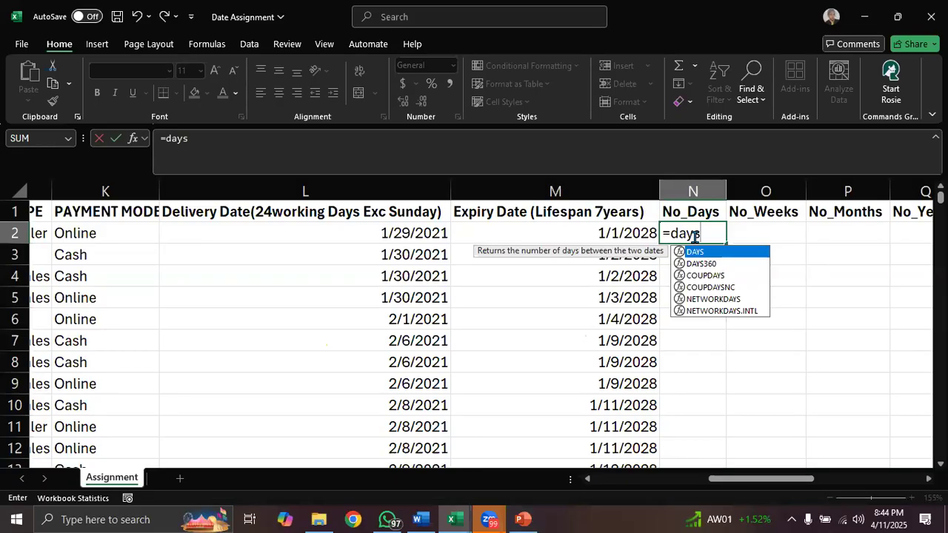
{"action": "key", "text": "Tab"}
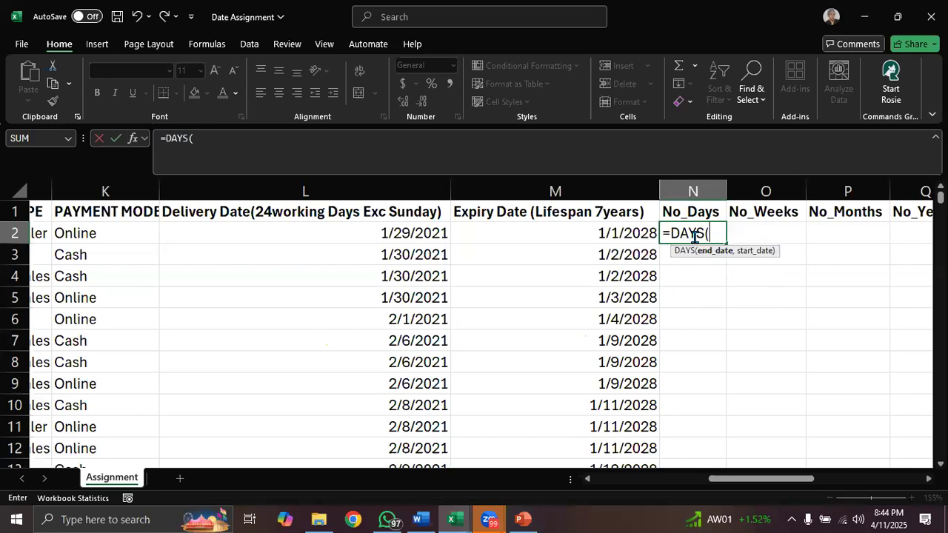
{"action": "left_click", "coordinate": [609, 234]}
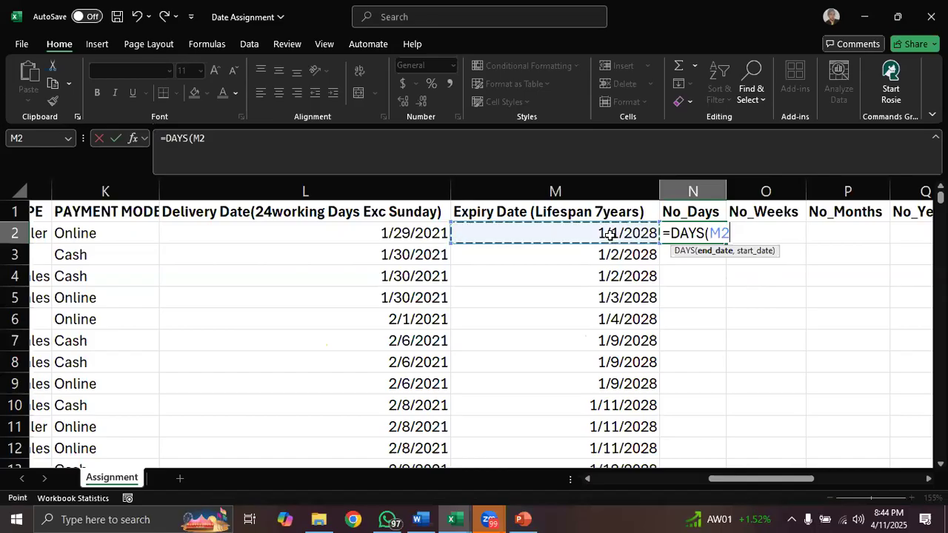
{"action": "type", "text": ","}
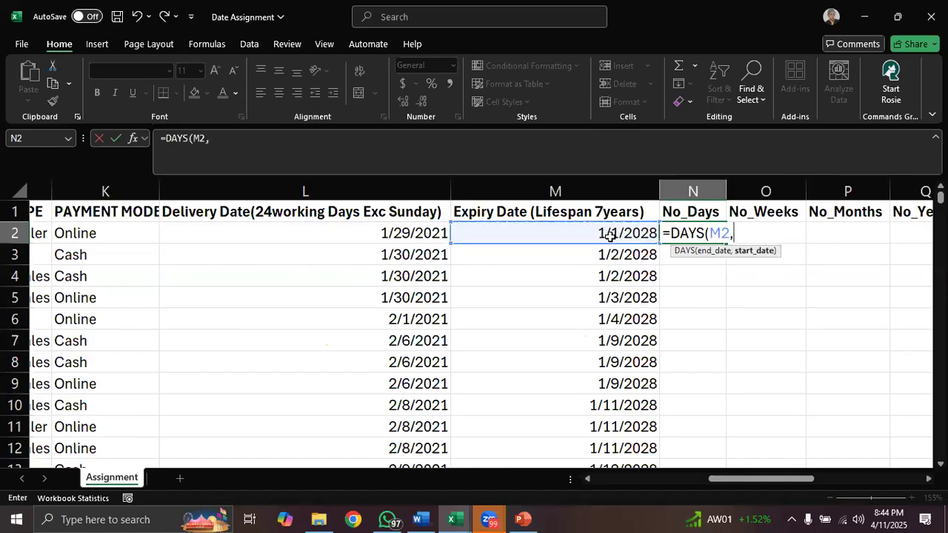
{"action": "left_click_drag", "start_coordinate": [750, 480], "coordinate": [634, 482]}
{"action": "left_click", "coordinate": [77, 233]}
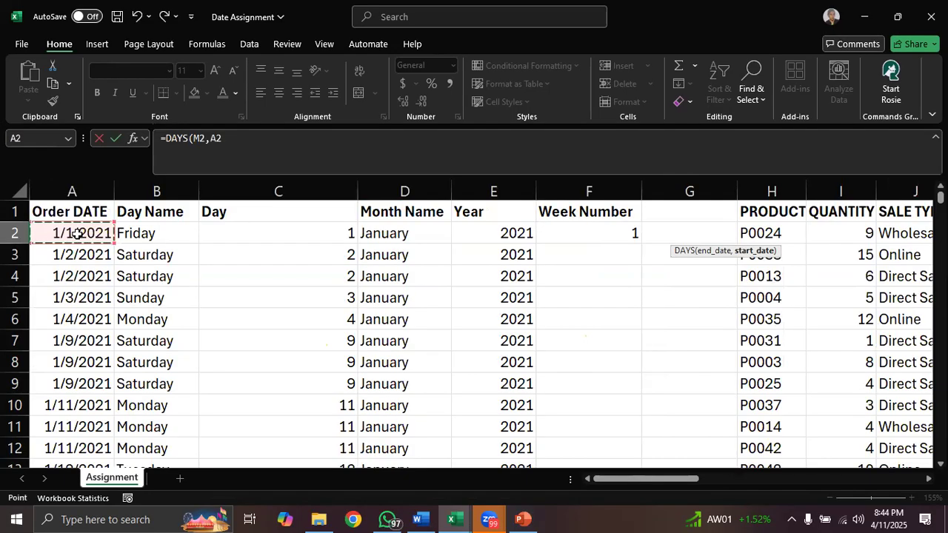
{"action": "type", "text": ")"}
{"action": "key", "text": "Return"}
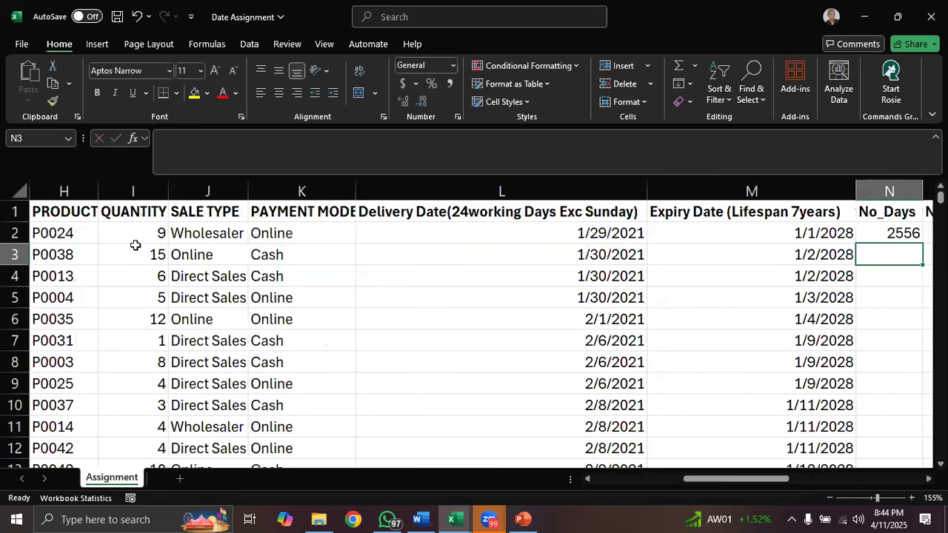
{"action": "left_click_drag", "start_coordinate": [723, 485], "coordinate": [745, 482]}
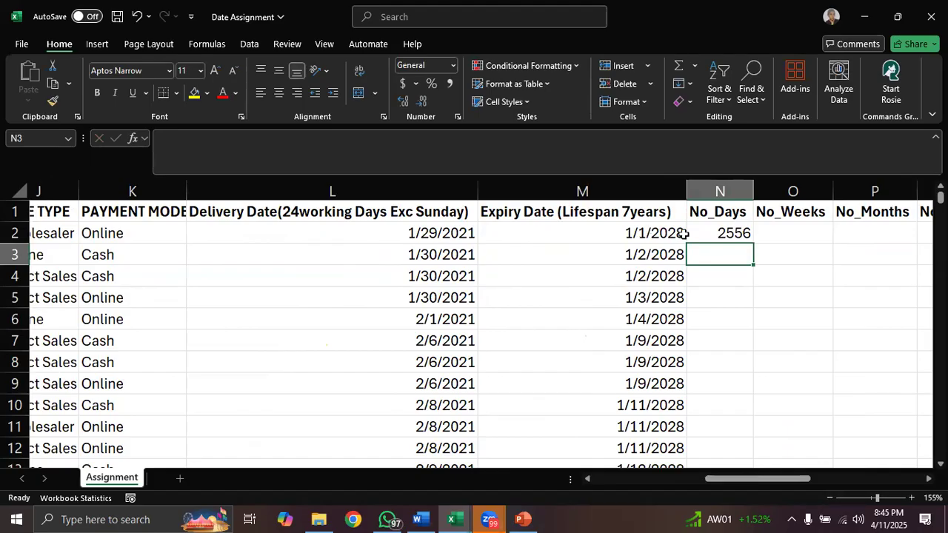
{"action": "left_click", "coordinate": [723, 234]}
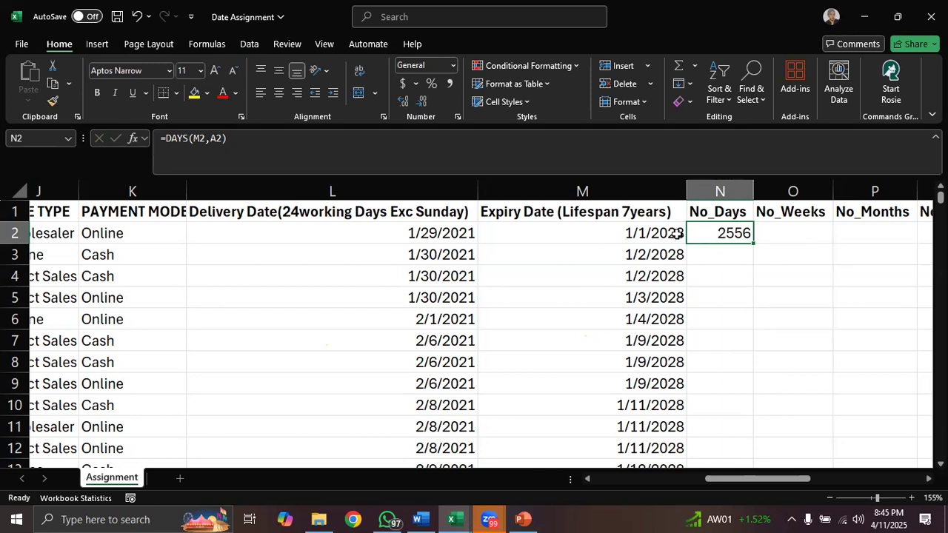
{"action": "left_click", "coordinate": [773, 234]}
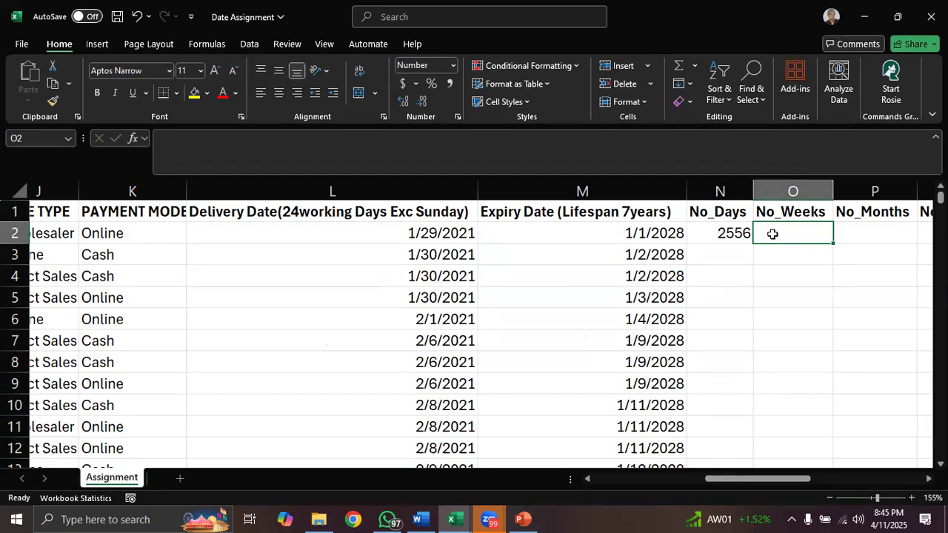
{"action": "type", "text": "="}
{"action": "left_click", "coordinate": [720, 233]}
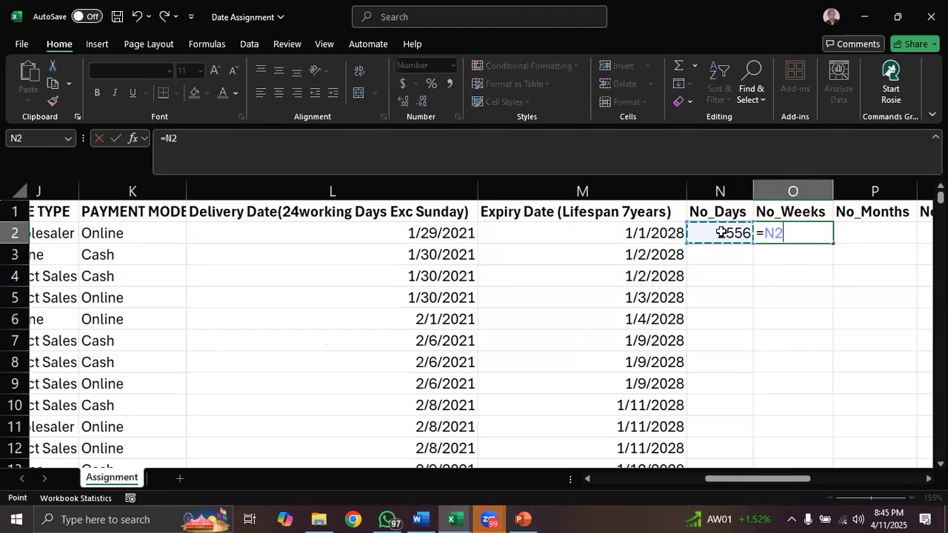
{"action": "type", "text": "/"}
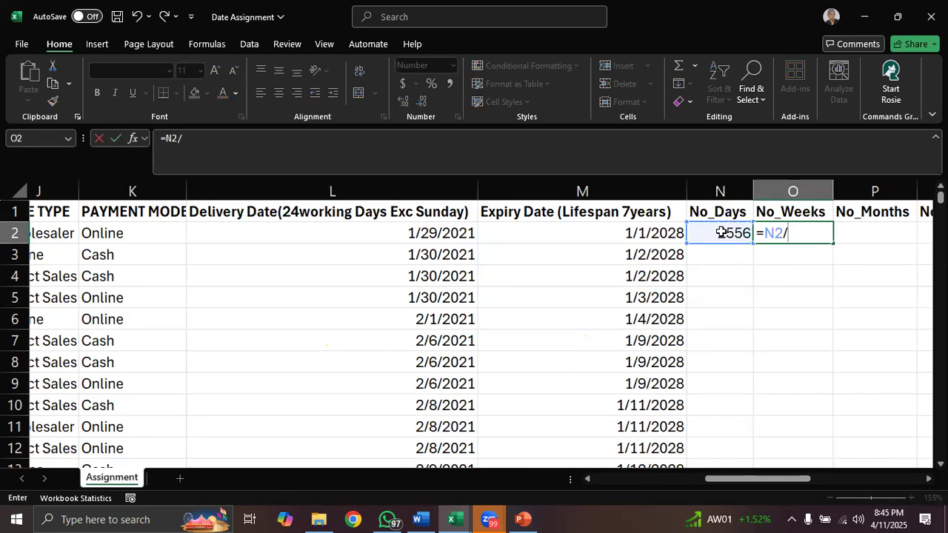
{"action": "key", "text": "BackSpace"}
{"action": "key", "text": "BackSpace"}
{"action": "key", "text": "BackSpace"}
{"action": "key", "text": "BackSpace"}
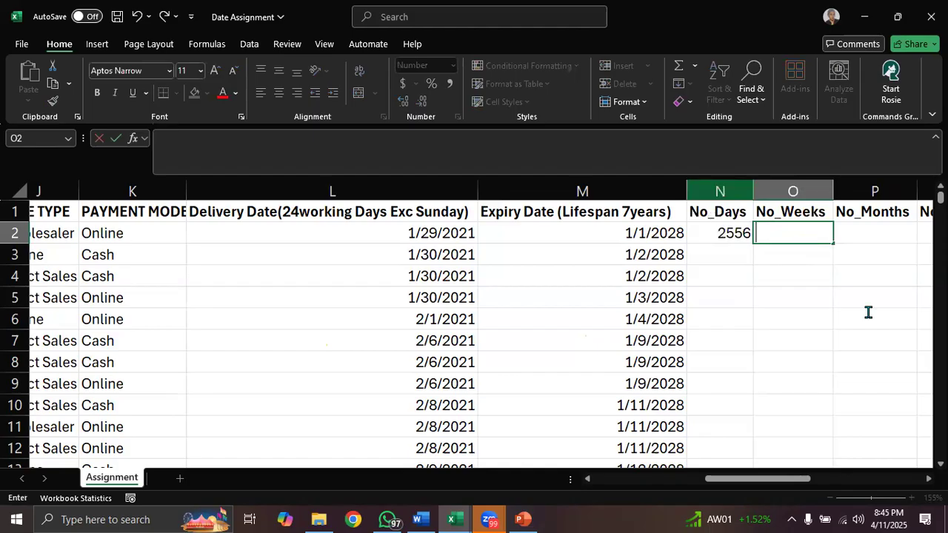
{"action": "key", "text": "alt+Tab"}
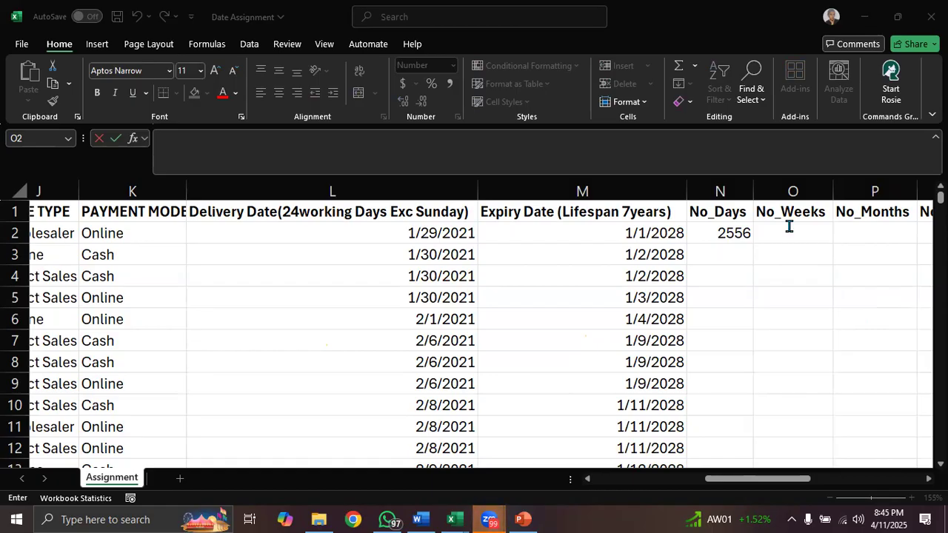
- Enter =N2/7 in cell O2 to convert the number of days into weeks
{"action": "type", "text": "="}
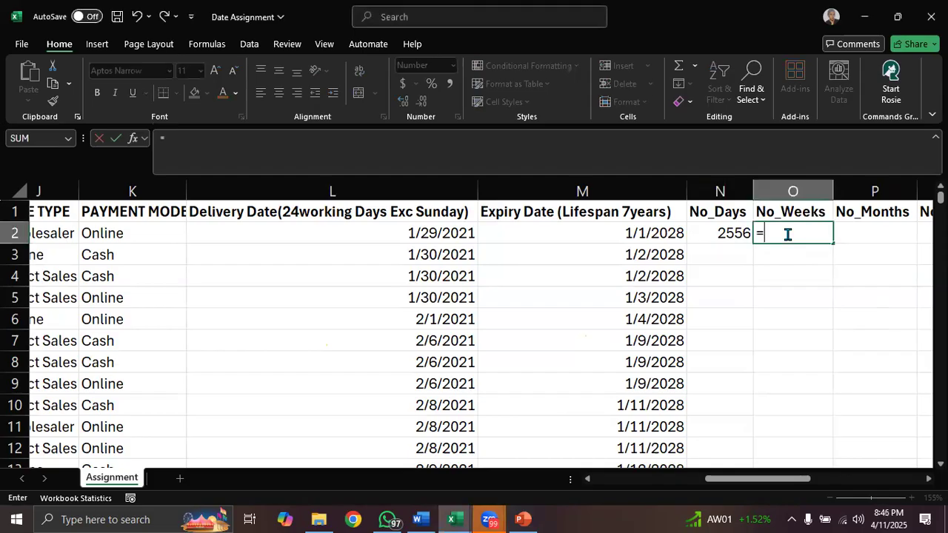
{"action": "left_click", "coordinate": [717, 233]}
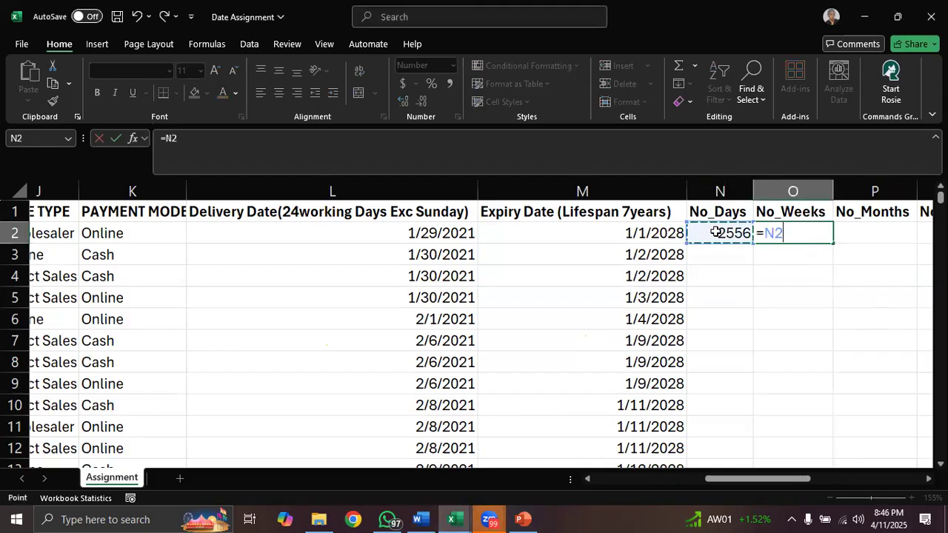
{"action": "type", "text": "/"}
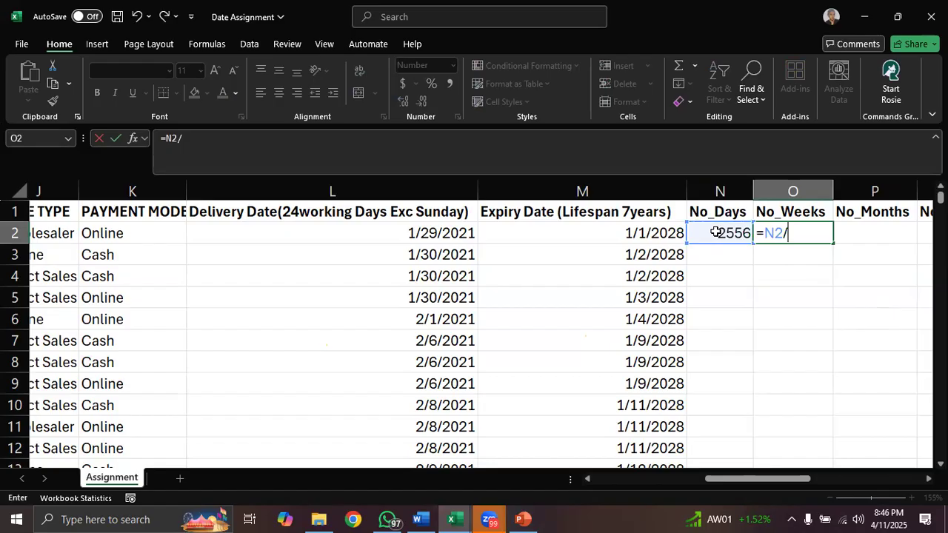
{"action": "type", "text": "7"}
{"action": "key", "text": "Return"}
{"action": "left_click", "coordinate": [795, 234]}
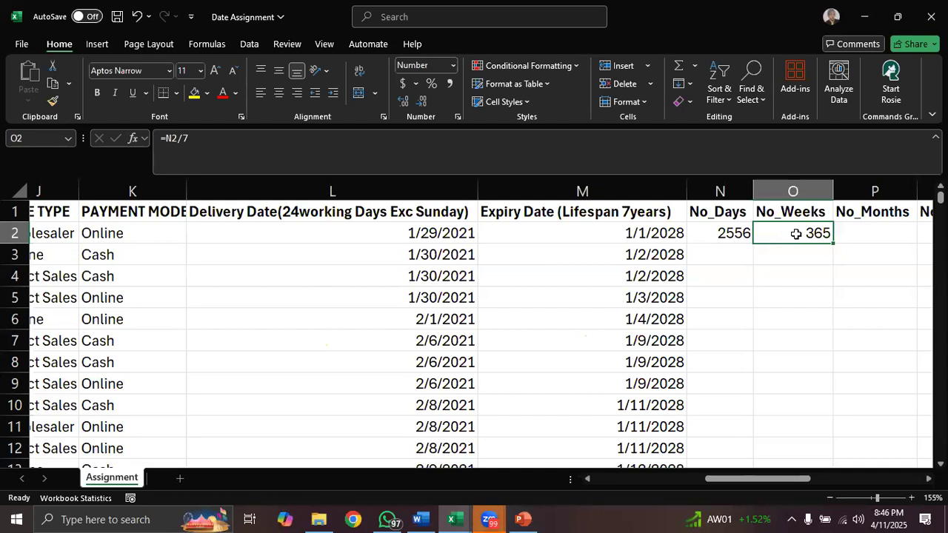
{"action": "left_click", "coordinate": [853, 233]}
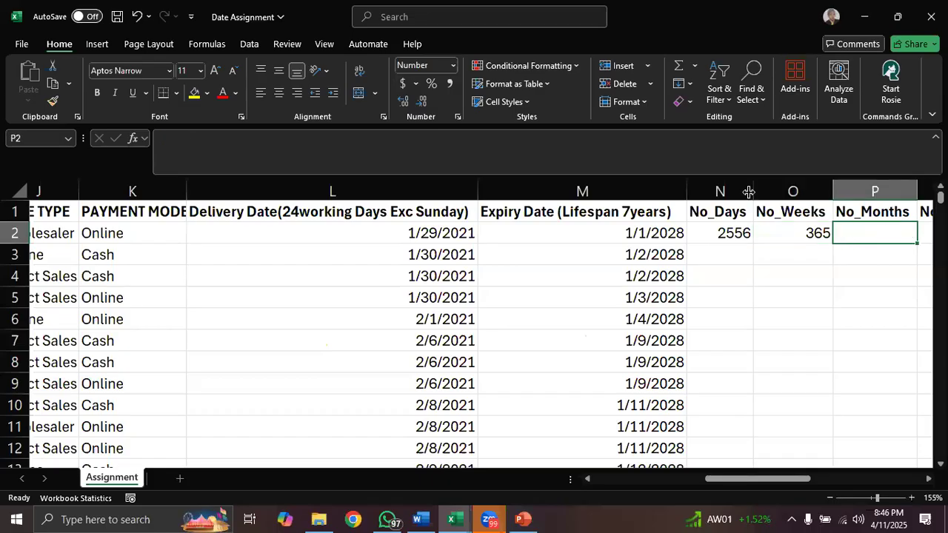
{"action": "left_click", "coordinate": [890, 252]}
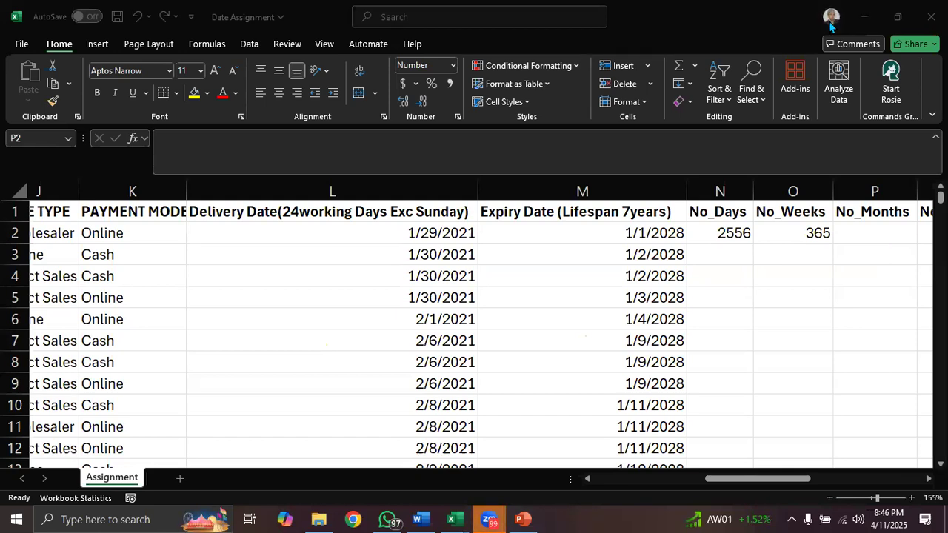
{"action": "left_click", "coordinate": [850, 228]}
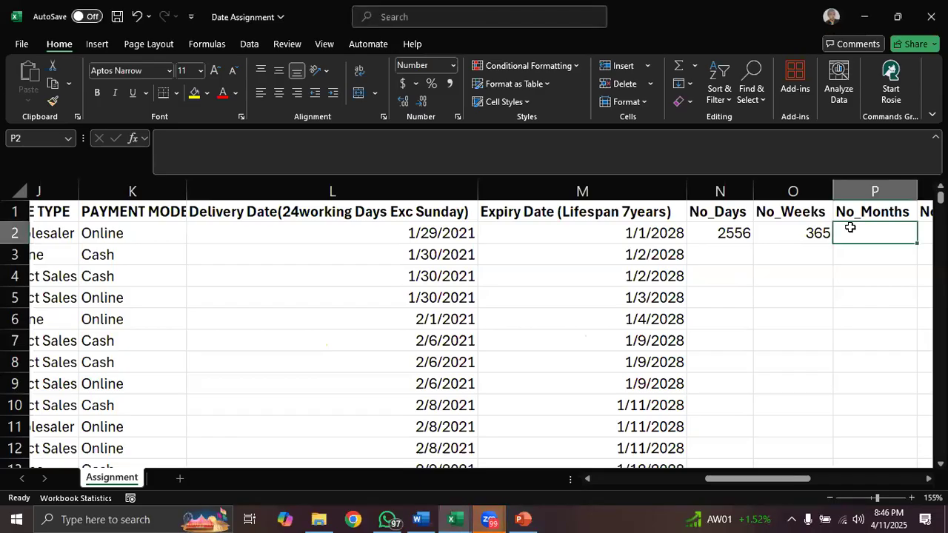
{"action": "left_click", "coordinate": [801, 235]}
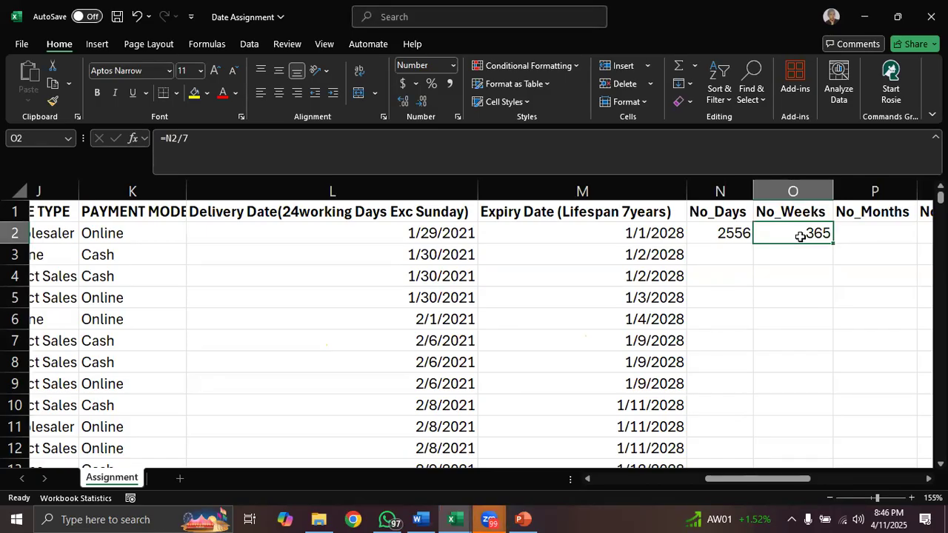
- Enter =N2/30 in cell P2 to convert the number of days into months
{"action": "left_click", "coordinate": [857, 234]}
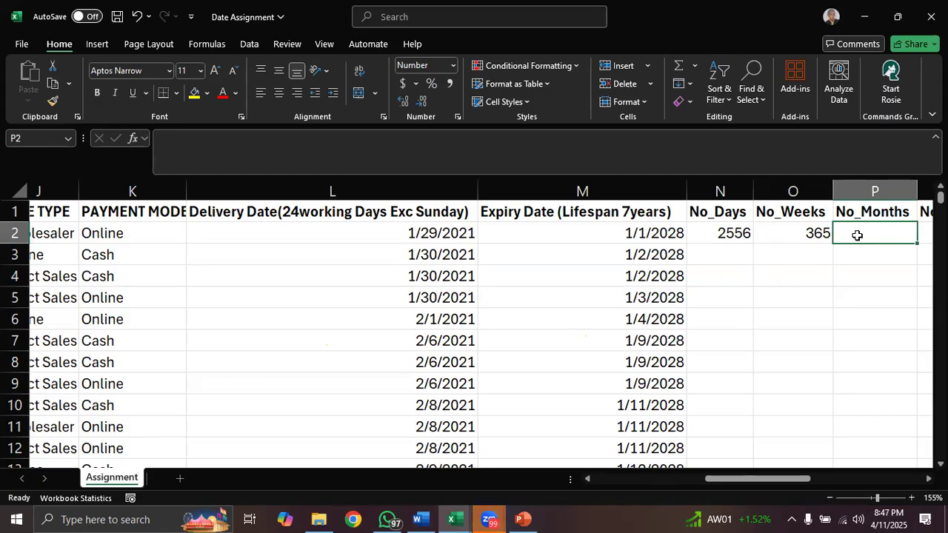
{"action": "type", "text": "="}
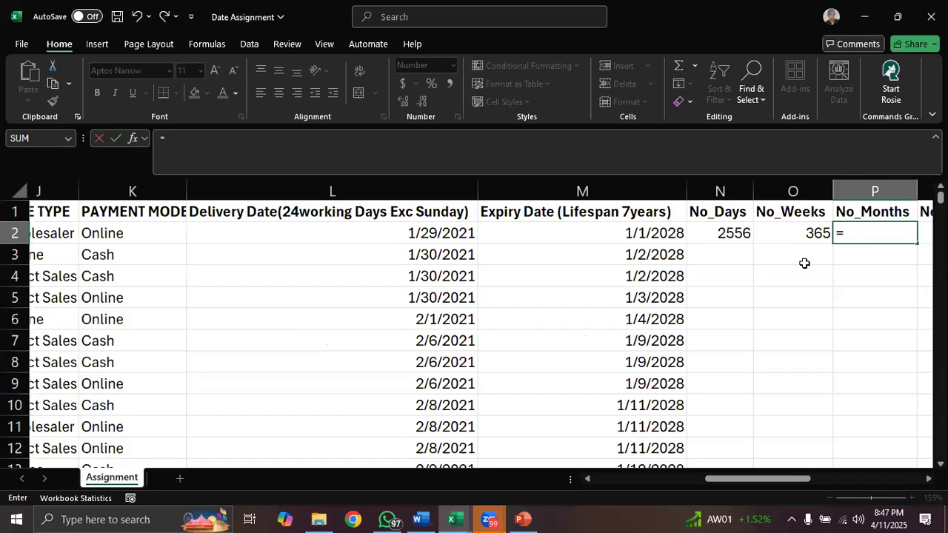
{"action": "left_click", "coordinate": [712, 233]}
{"action": "type", "text": "/30"}
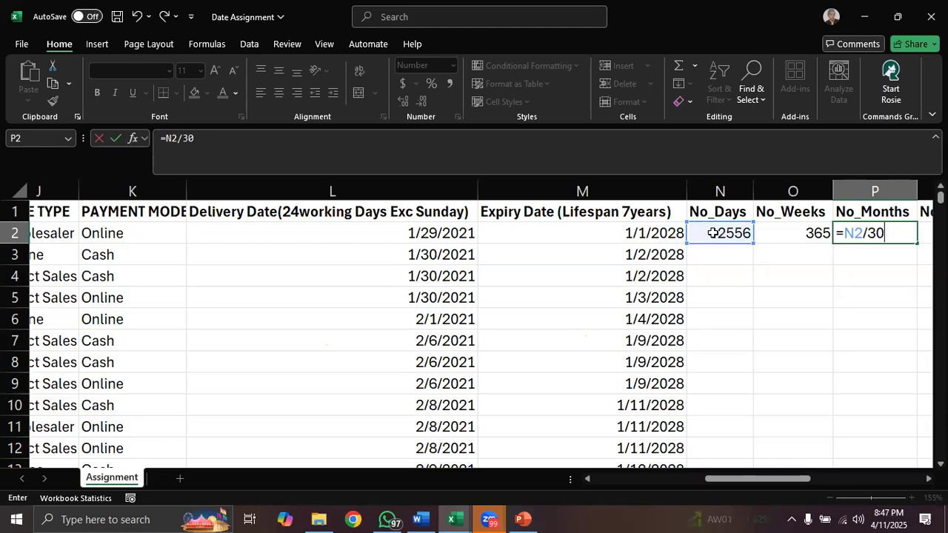
{"action": "key", "text": "Return"}
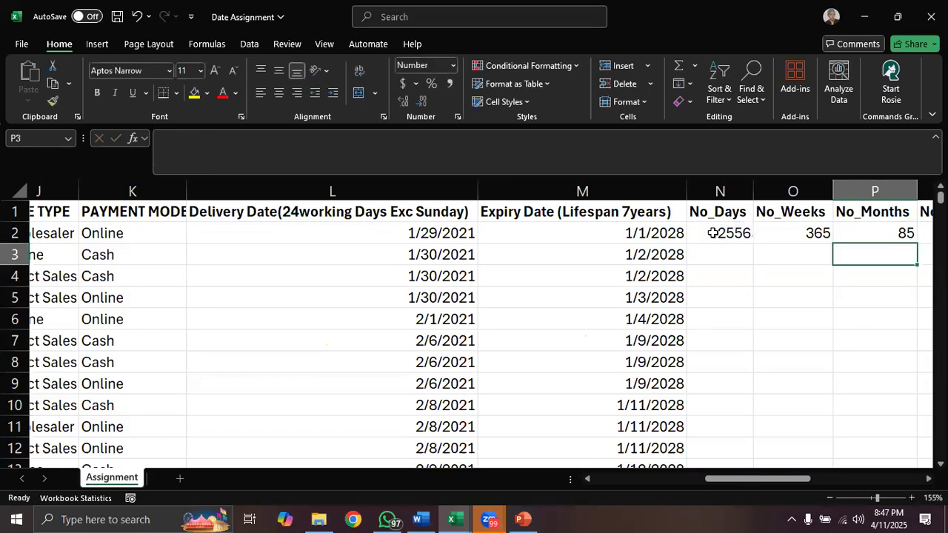
{"action": "left_click", "coordinate": [857, 231]}
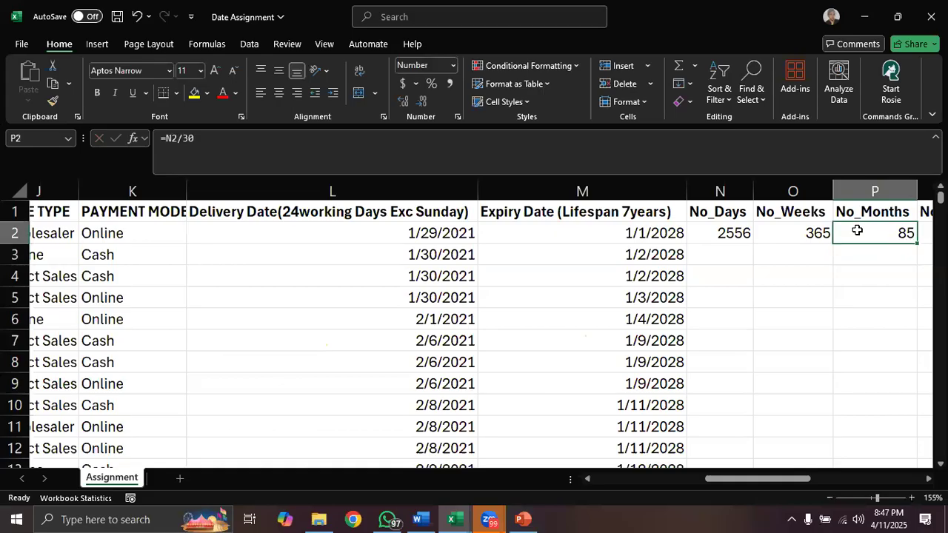
- Compare the month count in P2 with the number of months used in the M2 expiry date formula
{"action": "left_click", "coordinate": [615, 233]}
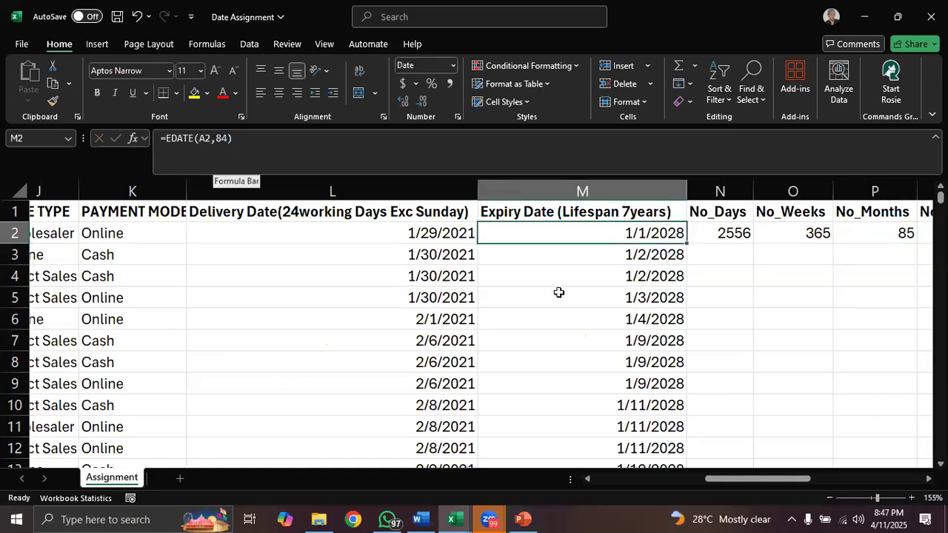
{"action": "left_click", "coordinate": [882, 235]}
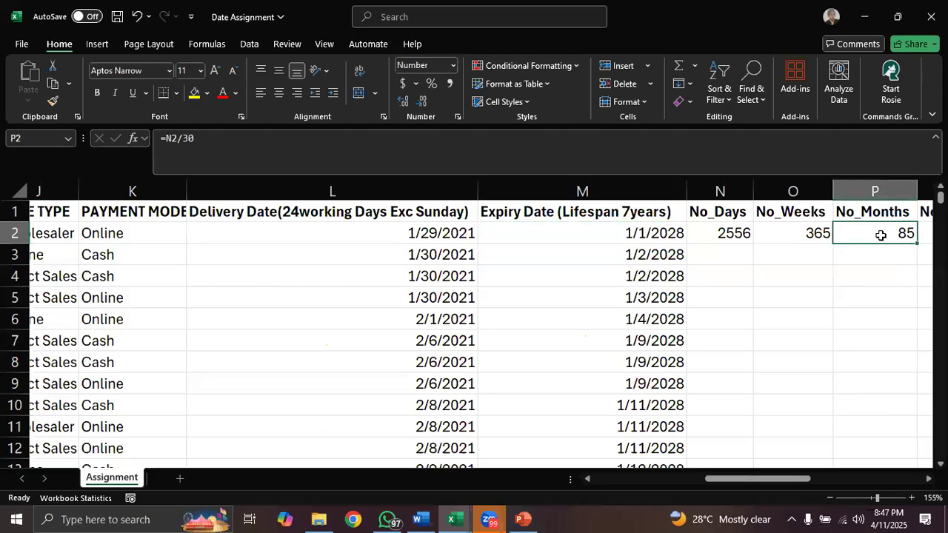
{"action": "left_click", "coordinate": [651, 234]}
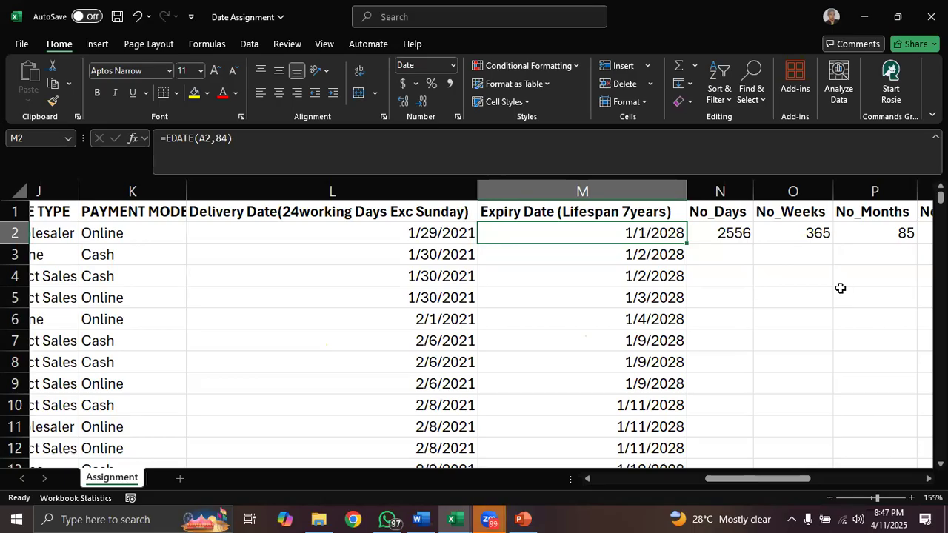
{"action": "left_click", "coordinate": [847, 236]}
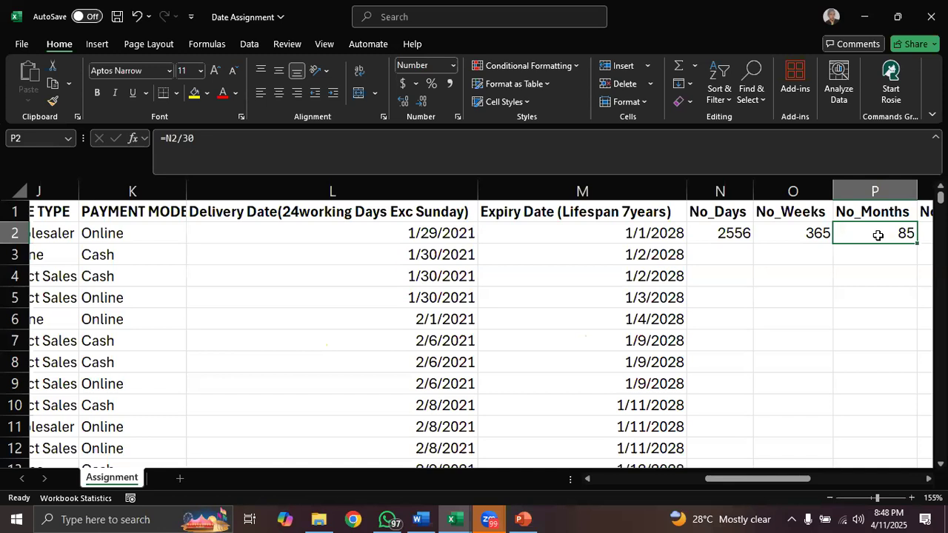
{"action": "left_click", "coordinate": [770, 211]}
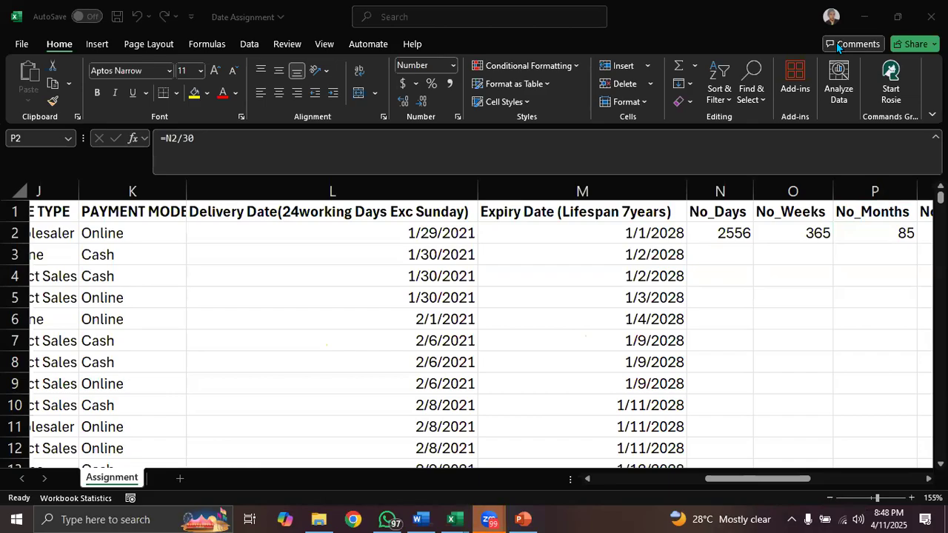
- Change the month formula in cell P2 to =N2/30.5
{"action": "left_click", "coordinate": [882, 236]}
{"action": "double_click", "coordinate": [884, 235]}
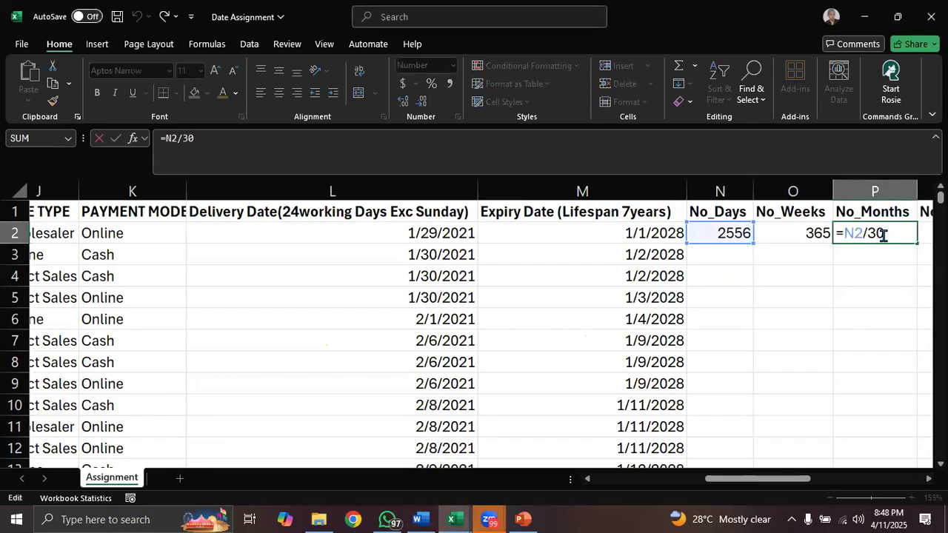
{"action": "type", "text": ".5"}
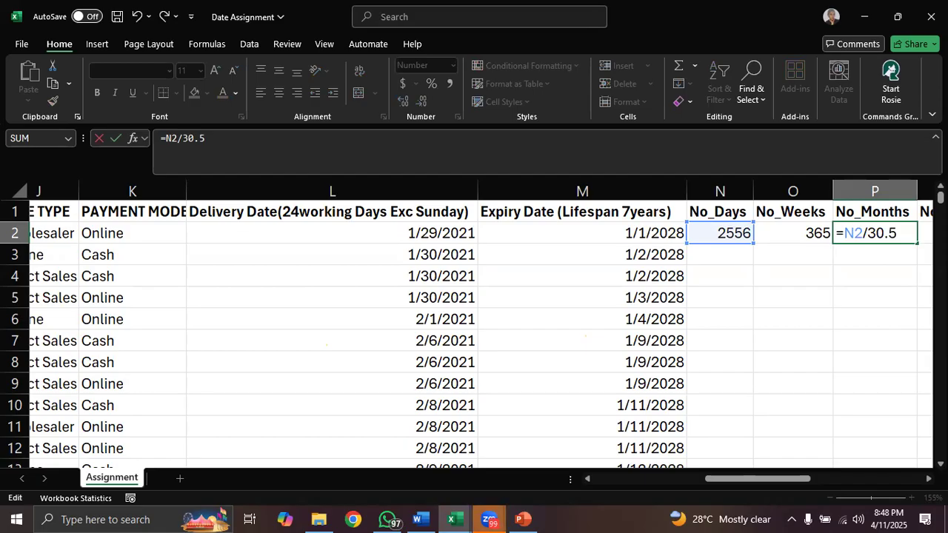
{"action": "key", "text": "Return"}
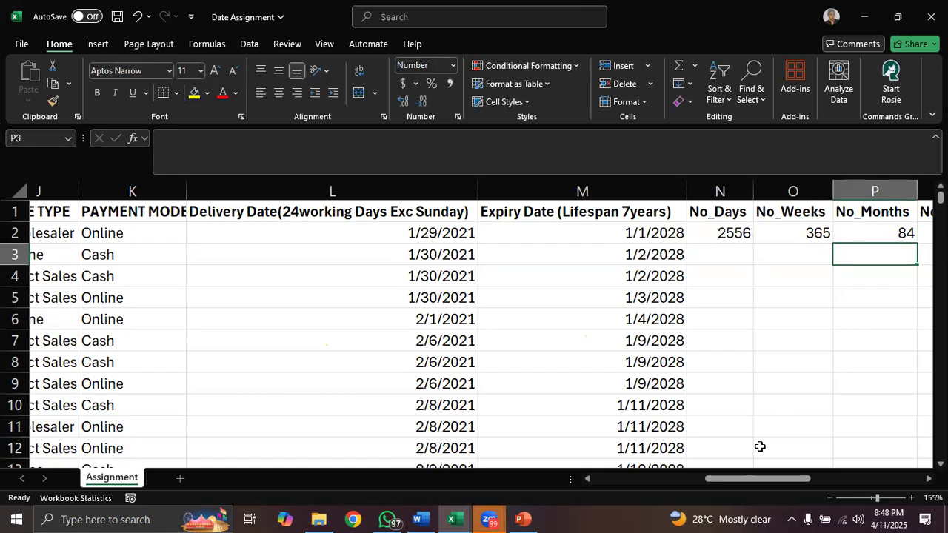
- Enter =N2/365 in cell Q2 to convert the number of days into years
{"action": "left_click_drag", "start_coordinate": [769, 483], "coordinate": [818, 483]}
{"action": "left_click", "coordinate": [632, 235]}
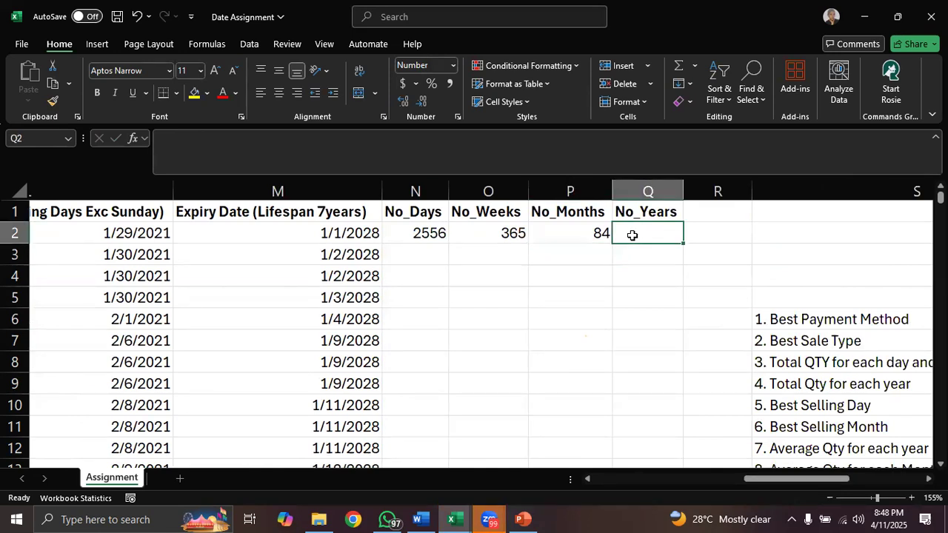
{"action": "type", "text": "="}
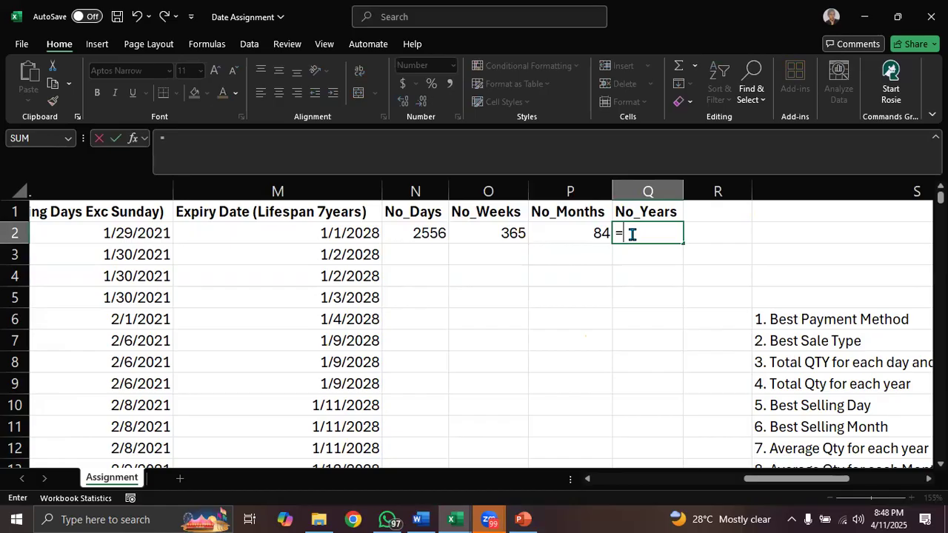
{"action": "left_click", "coordinate": [420, 232]}
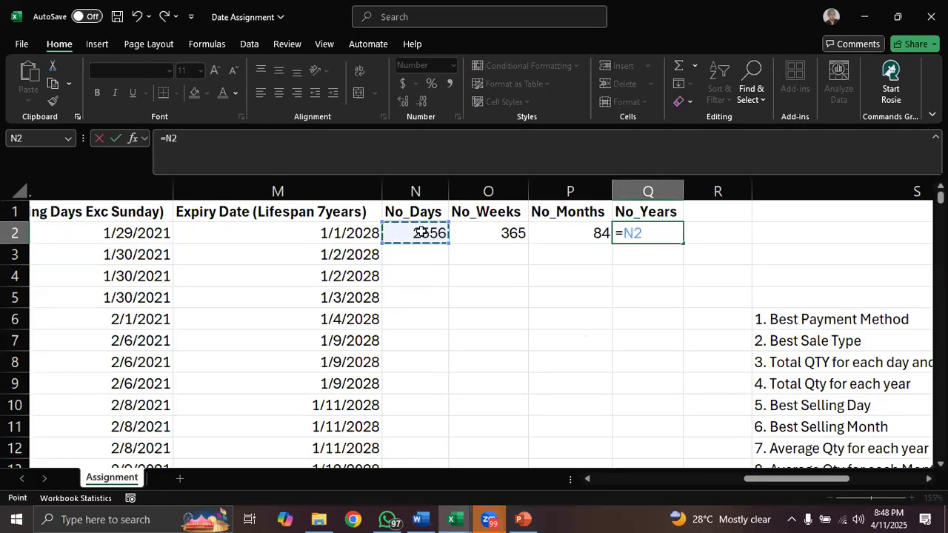
{"action": "type", "text": "/365"}
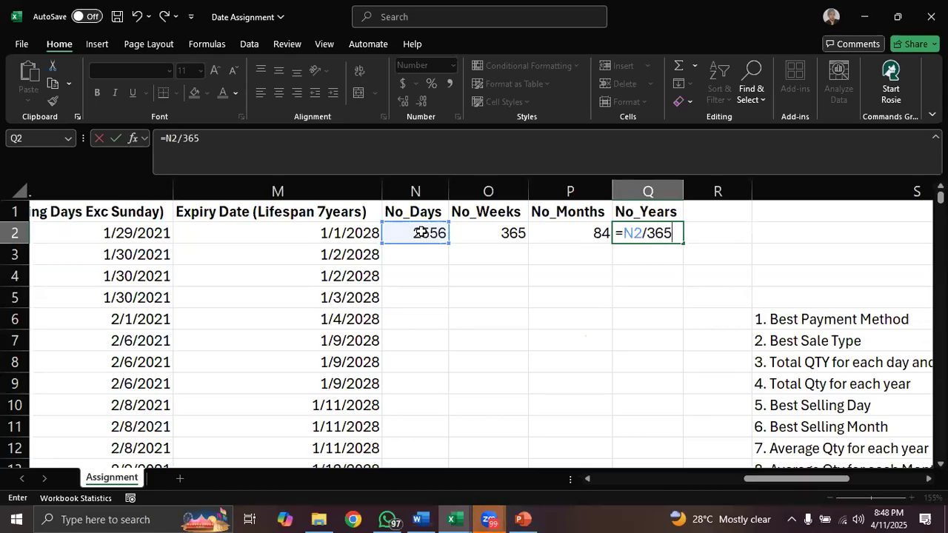
{"action": "key", "text": "Return"}
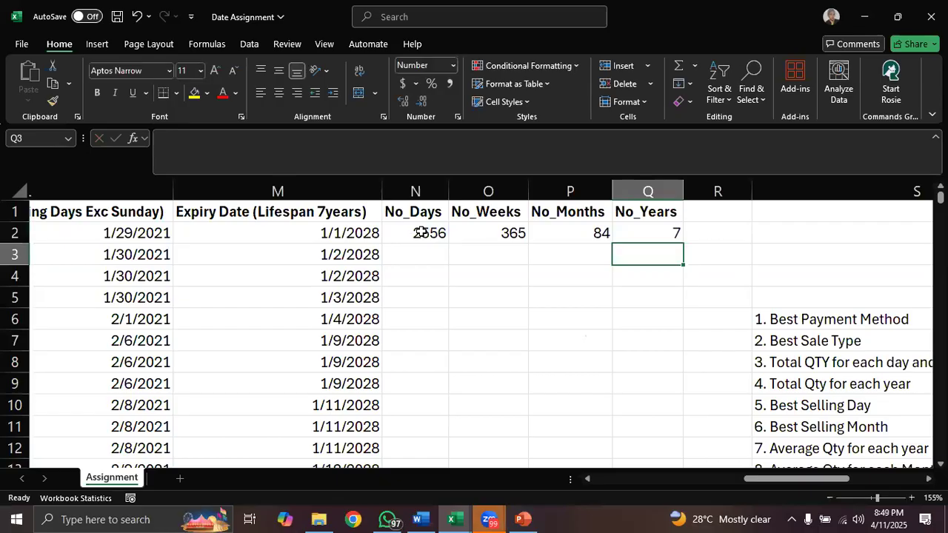
- Review the day, week, month and year formulas in cells N2 through Q2
{"action": "left_click", "coordinate": [420, 233]}
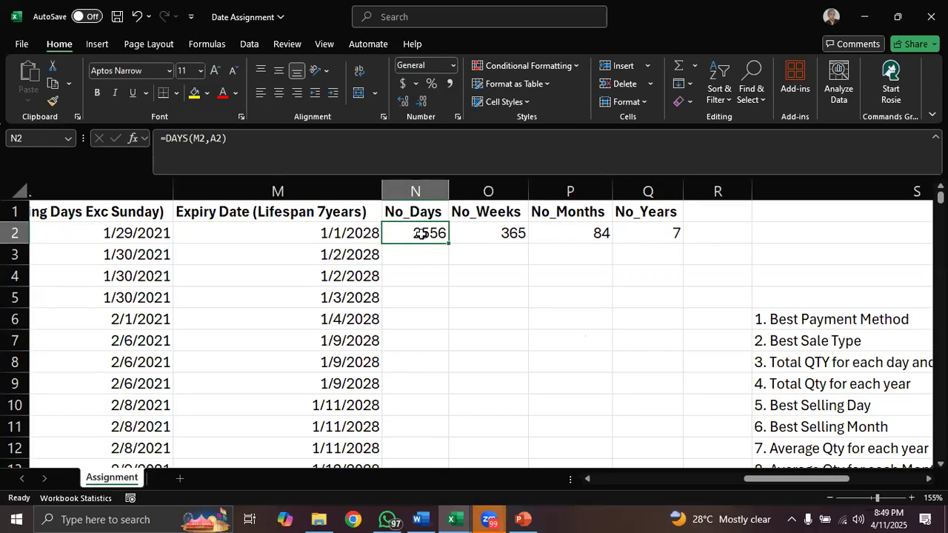
{"action": "left_click", "coordinate": [488, 233]}
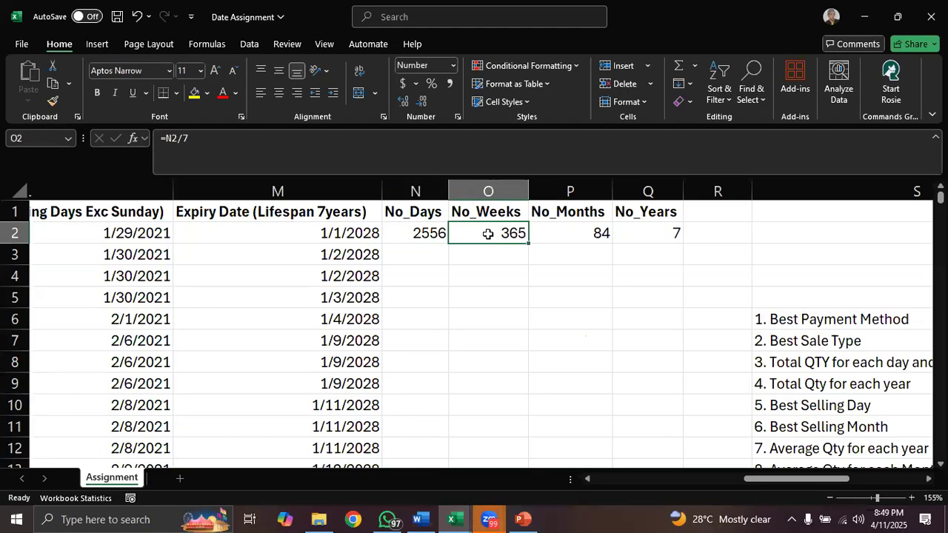
{"action": "left_click", "coordinate": [571, 235]}
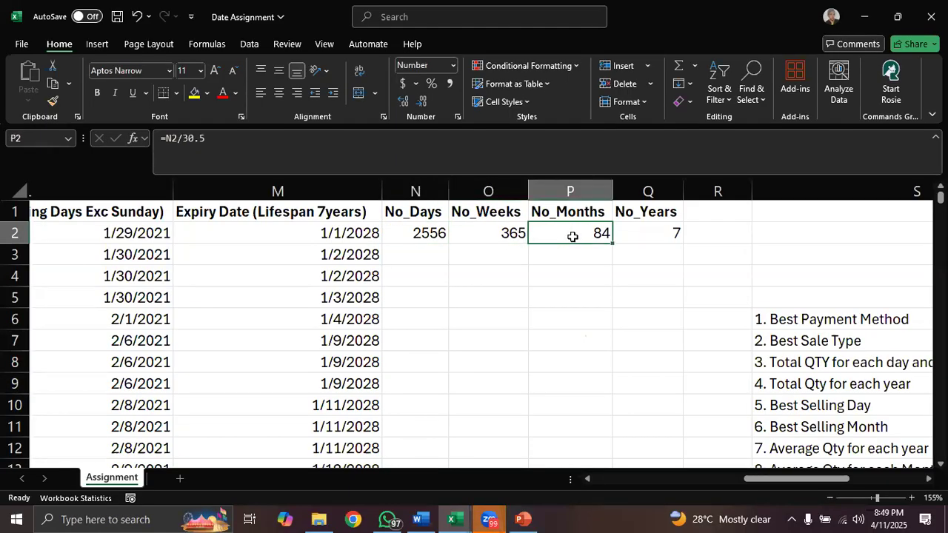
{"action": "left_click", "coordinate": [665, 228]}
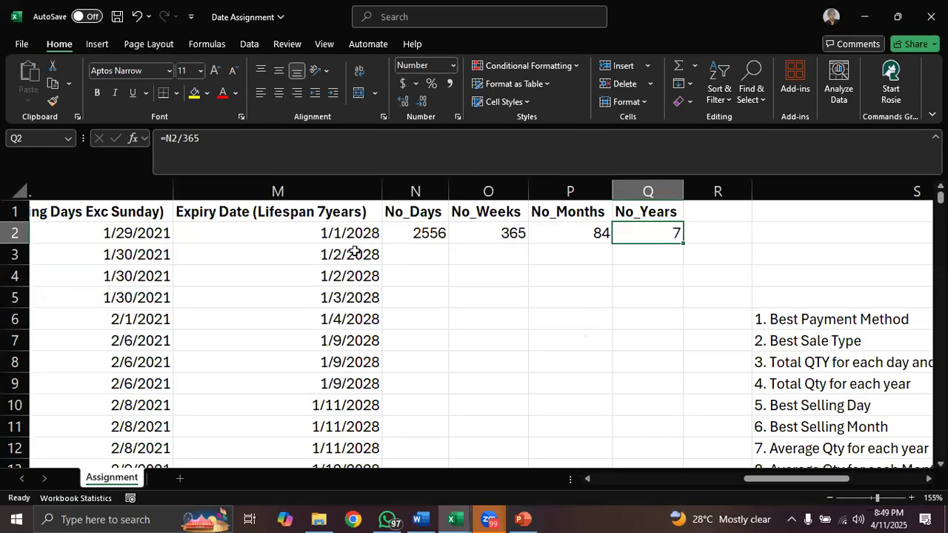
- Examine the analysis questions in column S alongside the Payment Mode, Sale Type, Day Name and Quantity columns they rely on
{"action": "left_click_drag", "start_coordinate": [775, 482], "coordinate": [848, 481]}
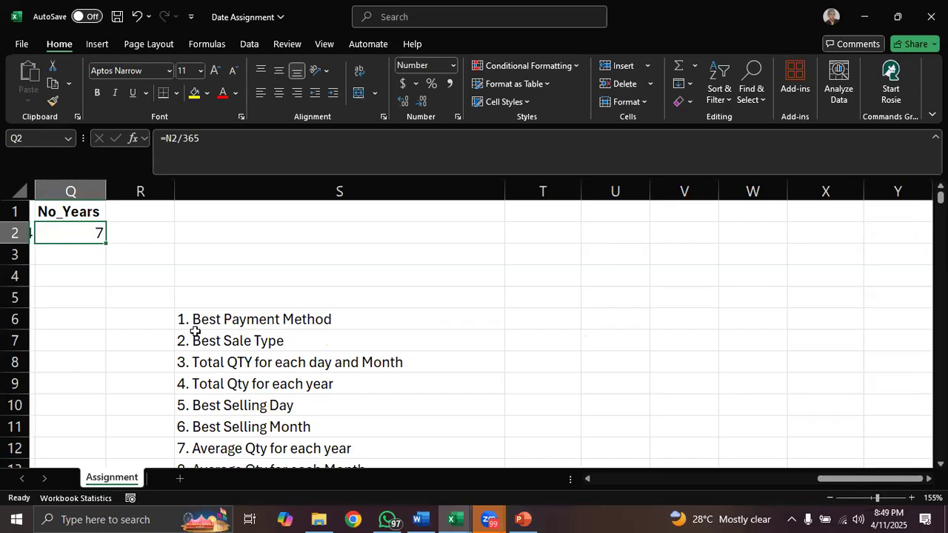
{"action": "left_click_drag", "start_coordinate": [825, 480], "coordinate": [720, 482]}
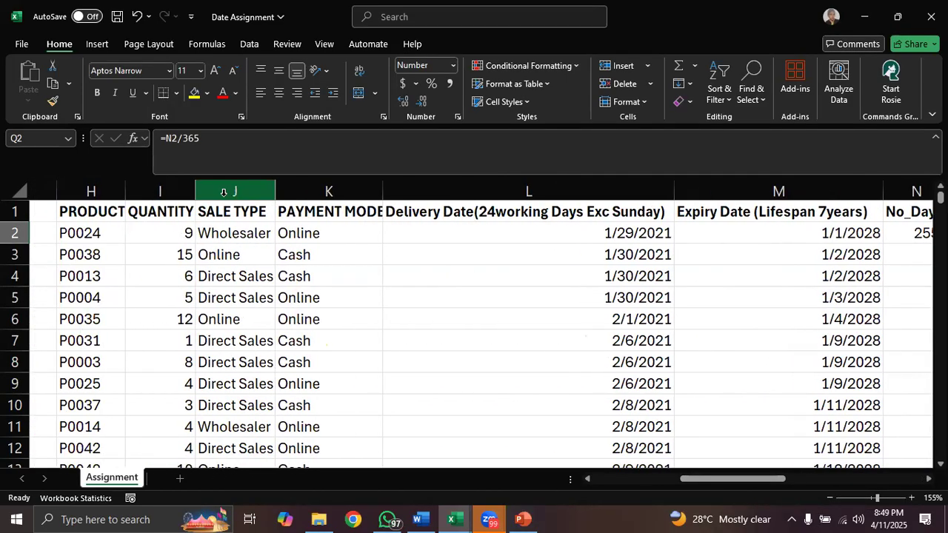
{"action": "left_click", "coordinate": [316, 189]}
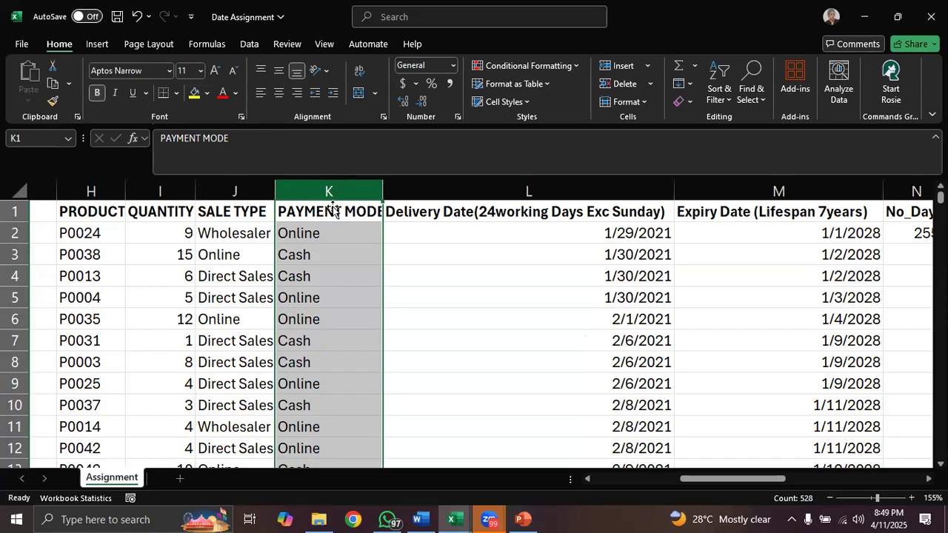
{"action": "left_click", "coordinate": [242, 193]}
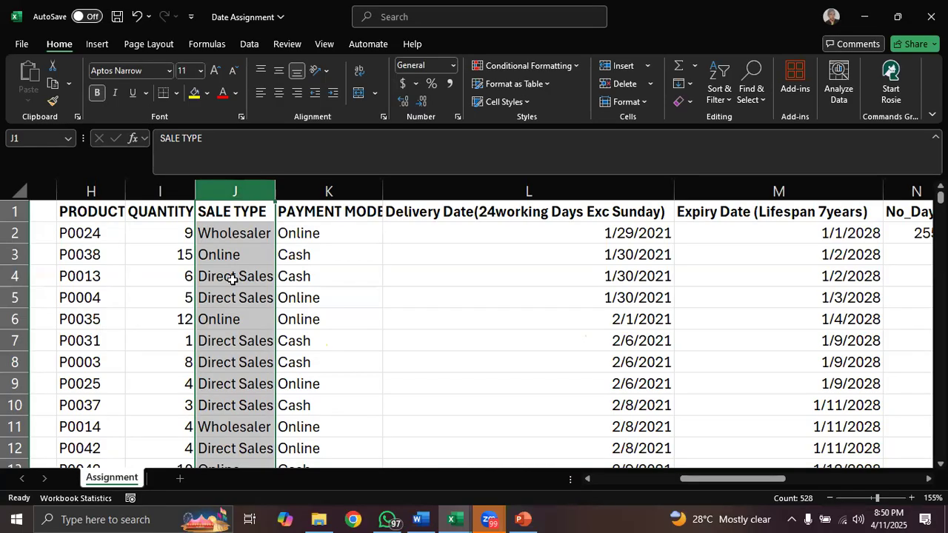
{"action": "left_click_drag", "start_coordinate": [719, 481], "coordinate": [786, 486]}
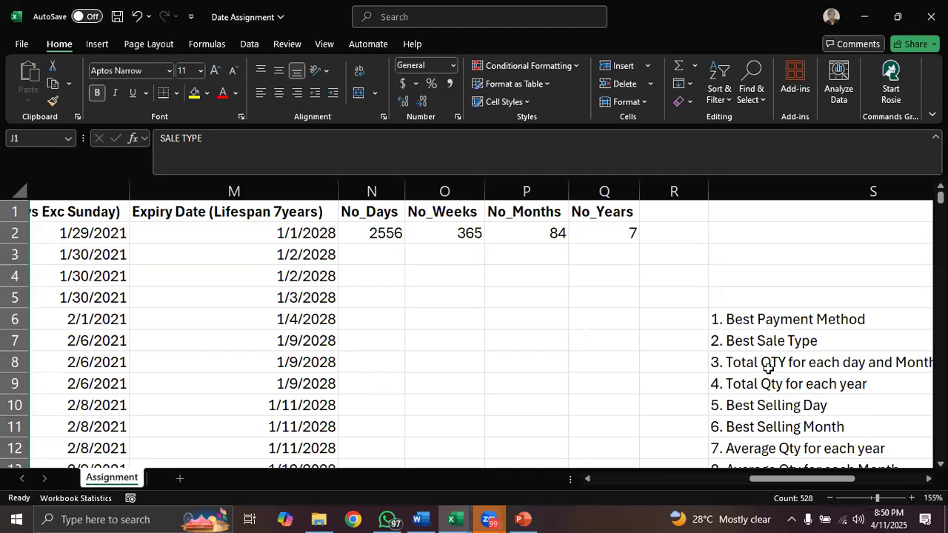
{"action": "left_click_drag", "start_coordinate": [804, 479], "coordinate": [596, 479]}
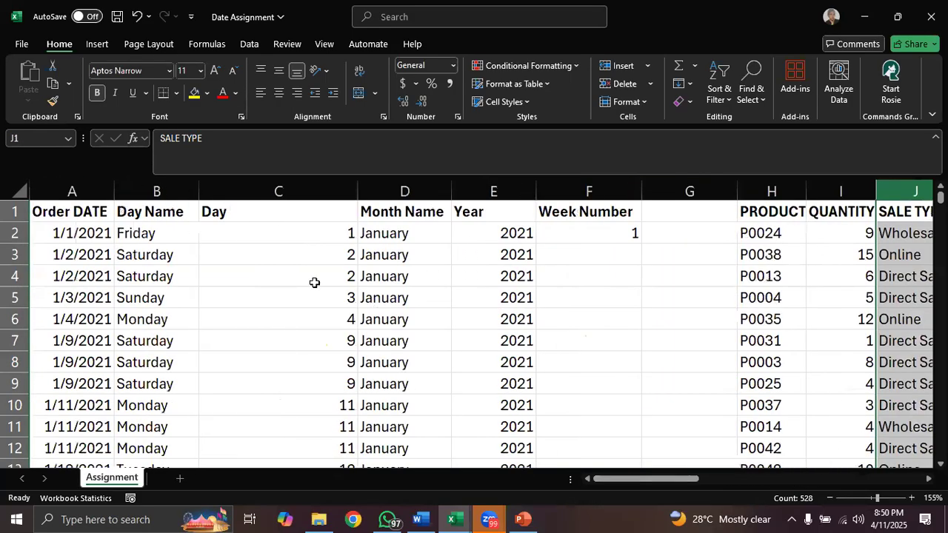
{"action": "left_click", "coordinate": [153, 191]}
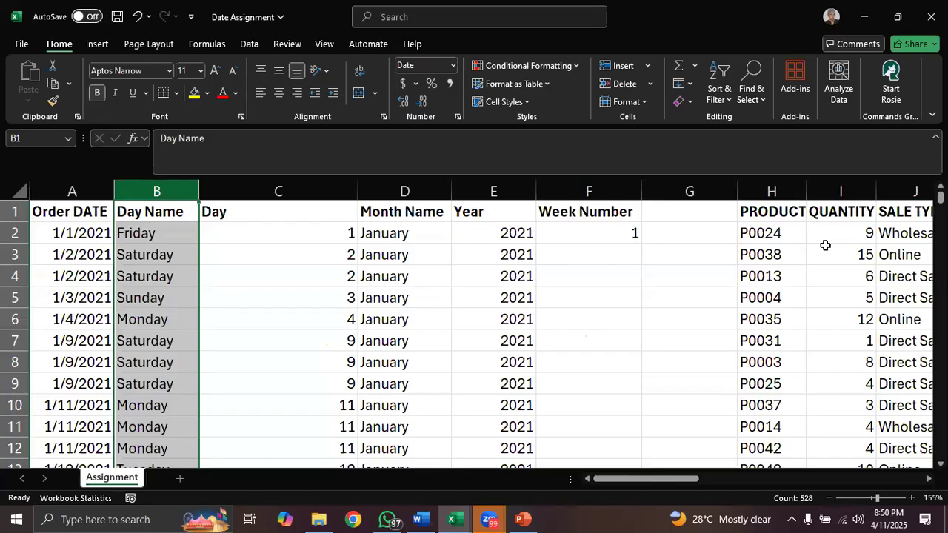
{"action": "left_click", "coordinate": [846, 190]}
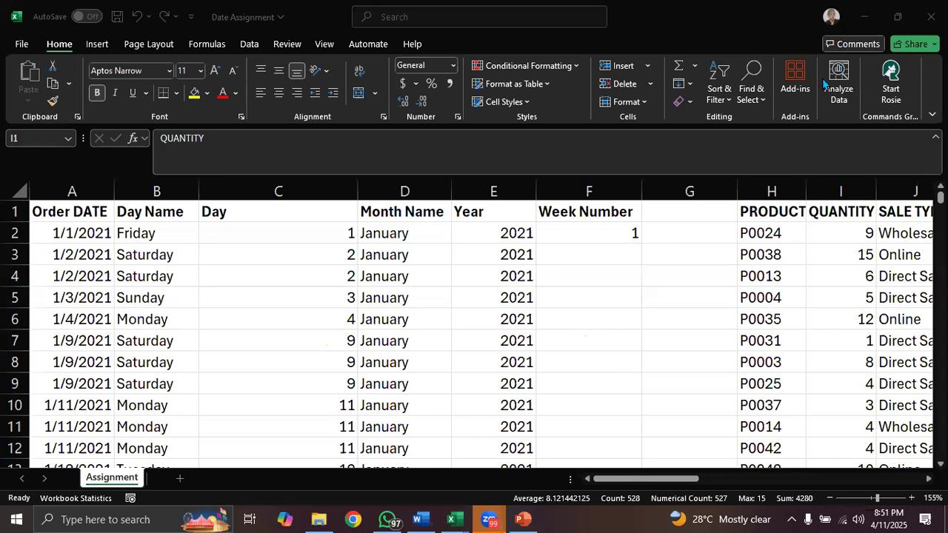
- Check the day count formula in N2 and the expiry date formula in M2
{"action": "left_click", "coordinate": [670, 480]}
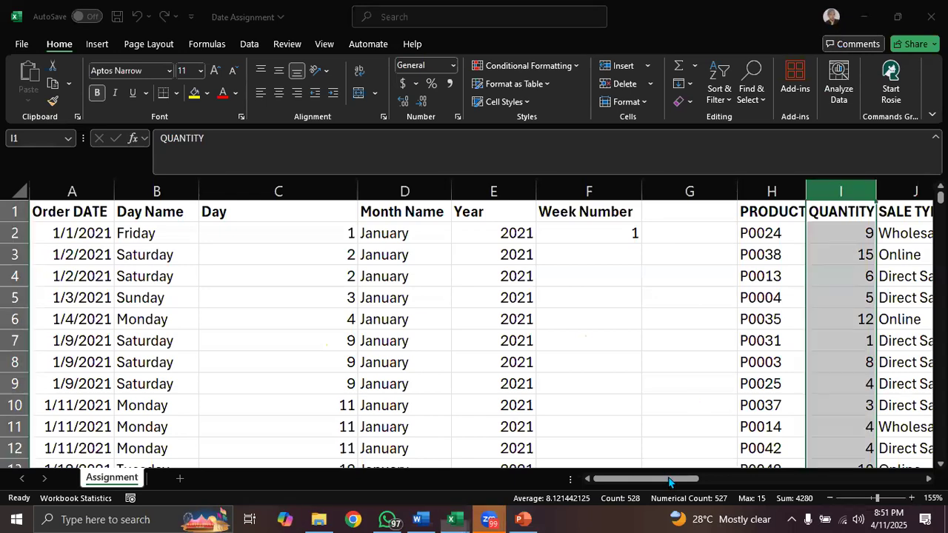
{"action": "left_click_drag", "start_coordinate": [673, 480], "coordinate": [777, 478]}
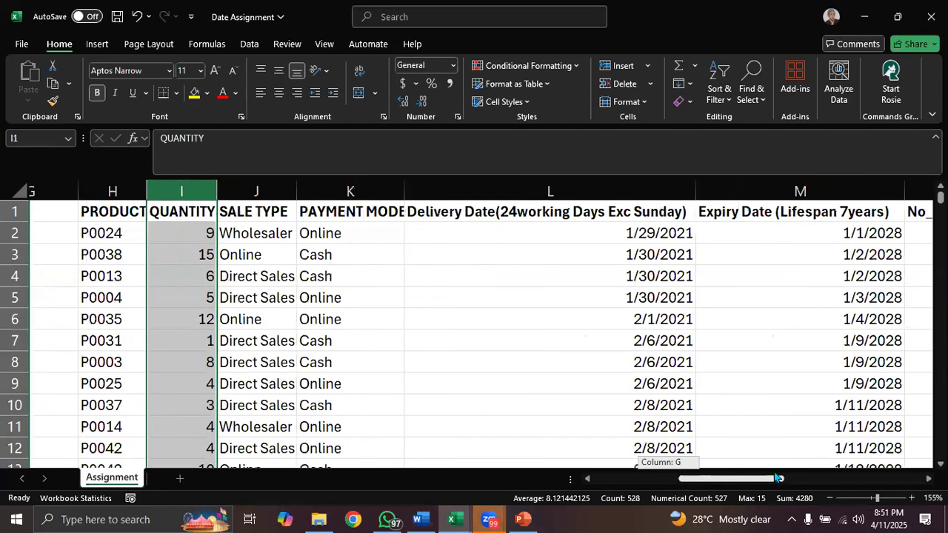
{"action": "scroll", "coordinate": [121, 232], "scroll_direction": "right", "scroll_amount": 3}
{"action": "left_click", "coordinate": [121, 232]}
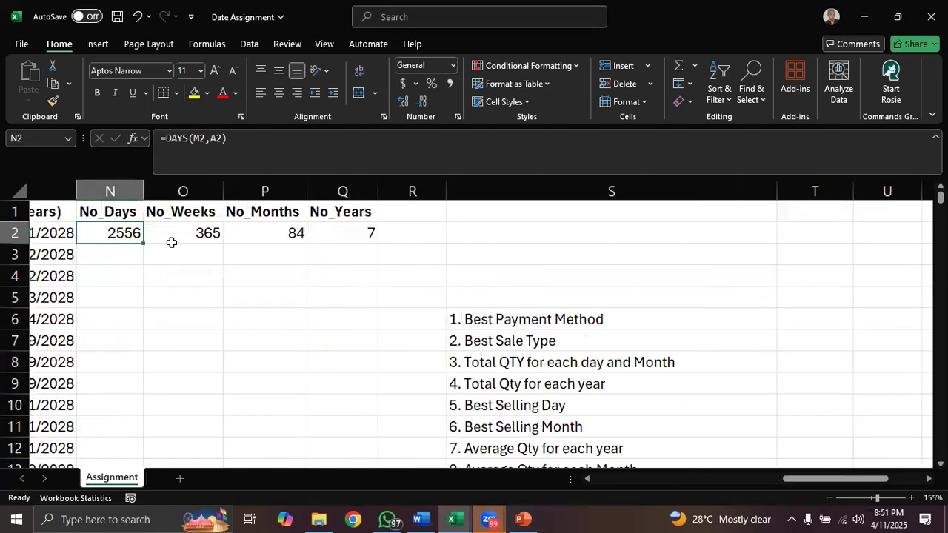
{"action": "left_click_drag", "start_coordinate": [811, 480], "coordinate": [761, 479]}
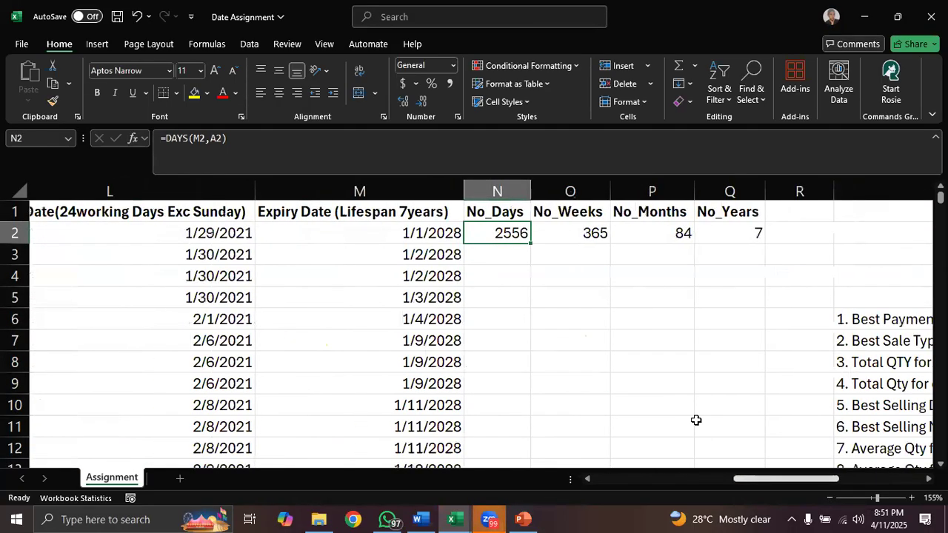
{"action": "left_click", "coordinate": [414, 230]}
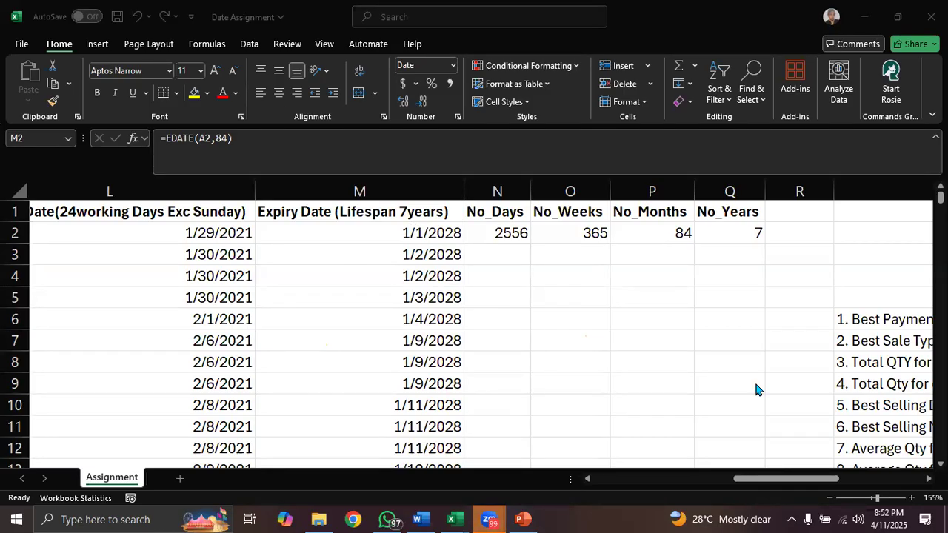
- Replace the Day Name formulas in column B with their values by copying the column and pasting values over it
{"action": "left_click", "coordinate": [779, 480]}
{"action": "left_click_drag", "start_coordinate": [779, 480], "coordinate": [652, 479]}
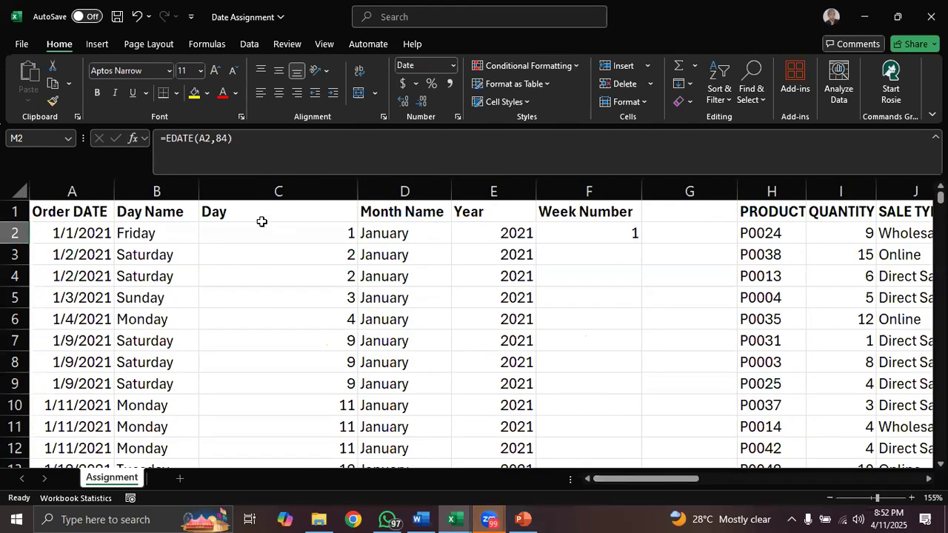
{"action": "left_click", "coordinate": [161, 189]}
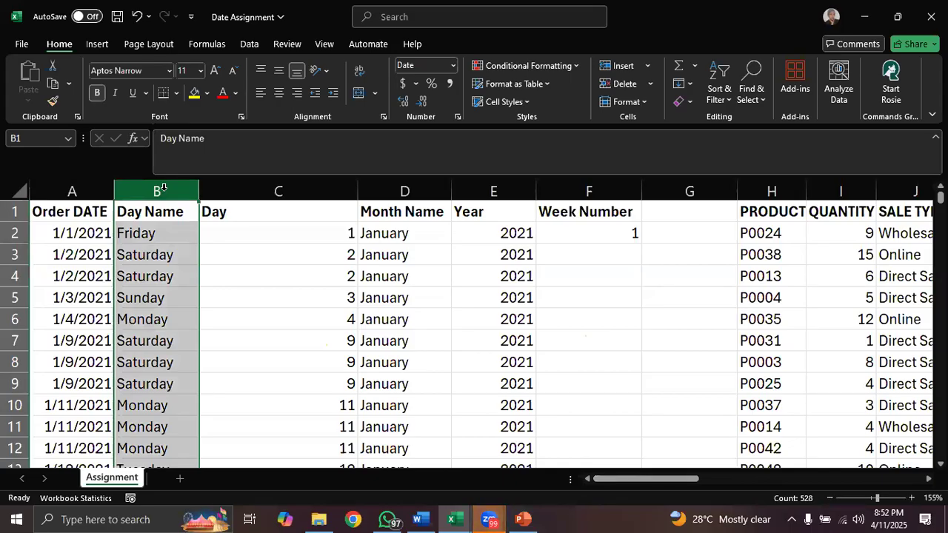
{"action": "key", "text": "ctrl+c"}
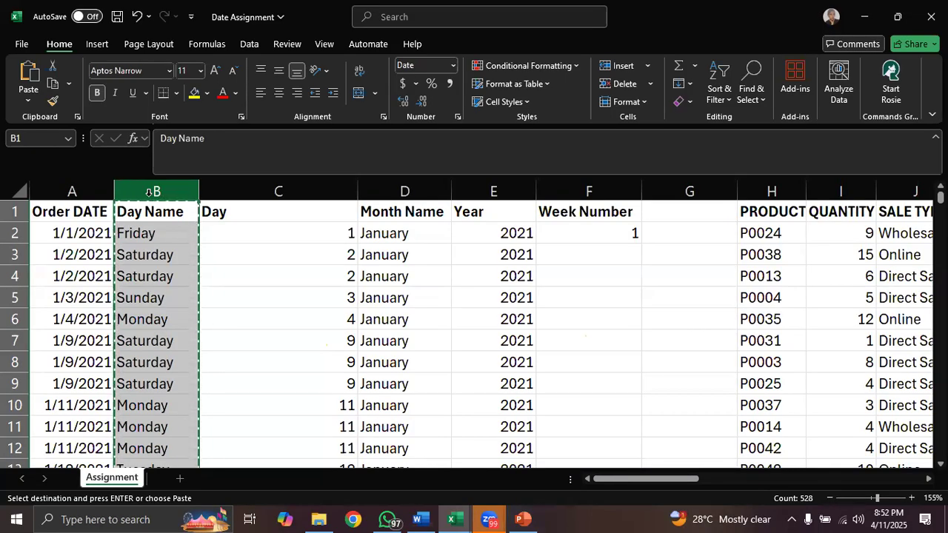
{"action": "left_click", "coordinate": [28, 101]}
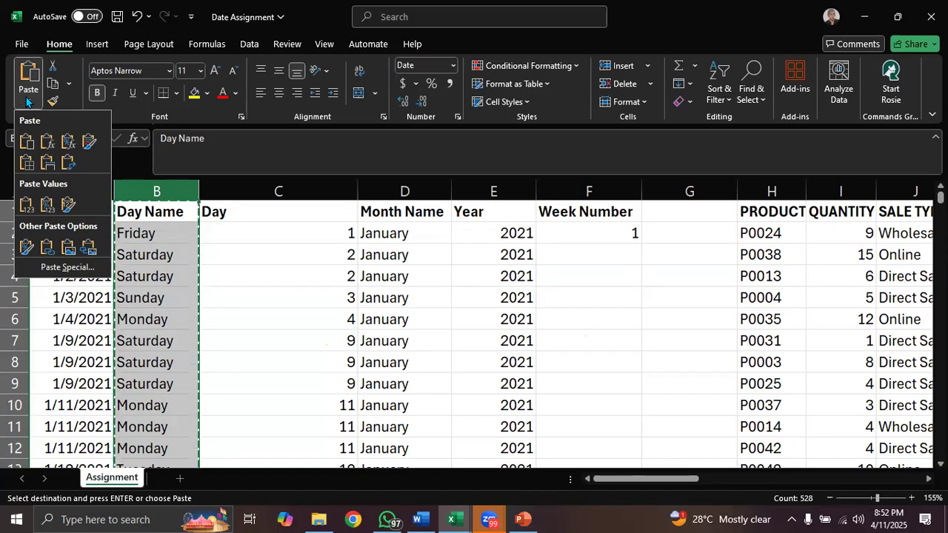
{"action": "left_click", "coordinate": [24, 208]}
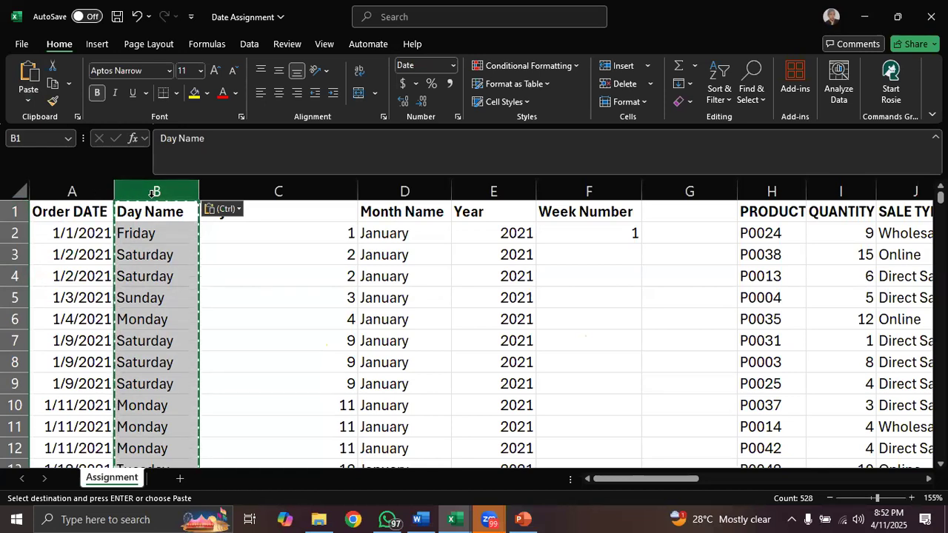
{"action": "key", "text": "Escape"}
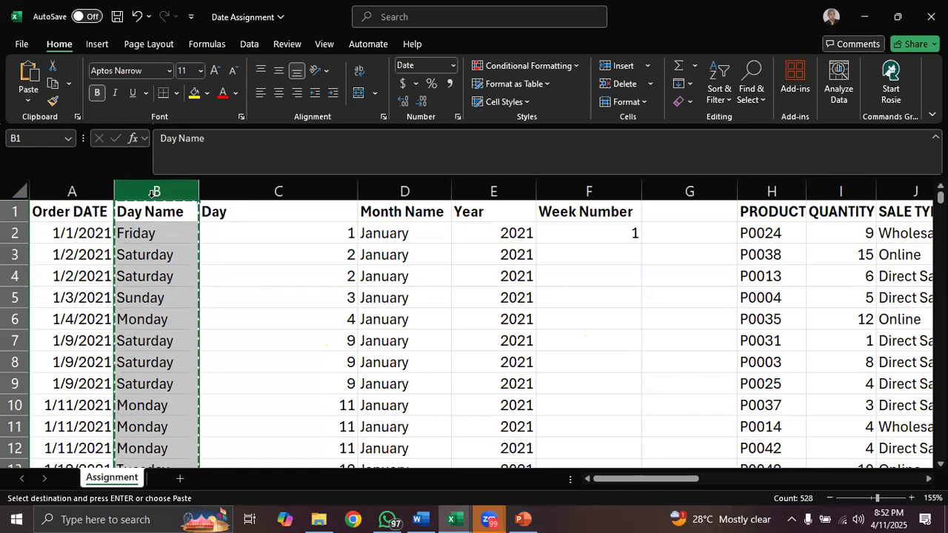
- Paste the copied Day Name column into column T, beside the list of analysis questions
{"action": "left_click_drag", "start_coordinate": [657, 485], "coordinate": [845, 478]}
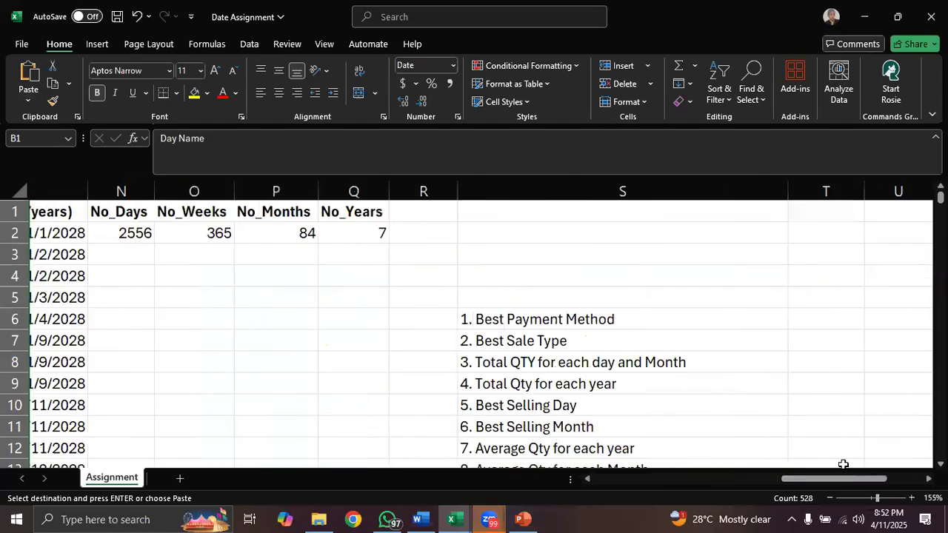
{"action": "left_click", "coordinate": [824, 190]}
{"action": "key", "text": "ctrl+v"}
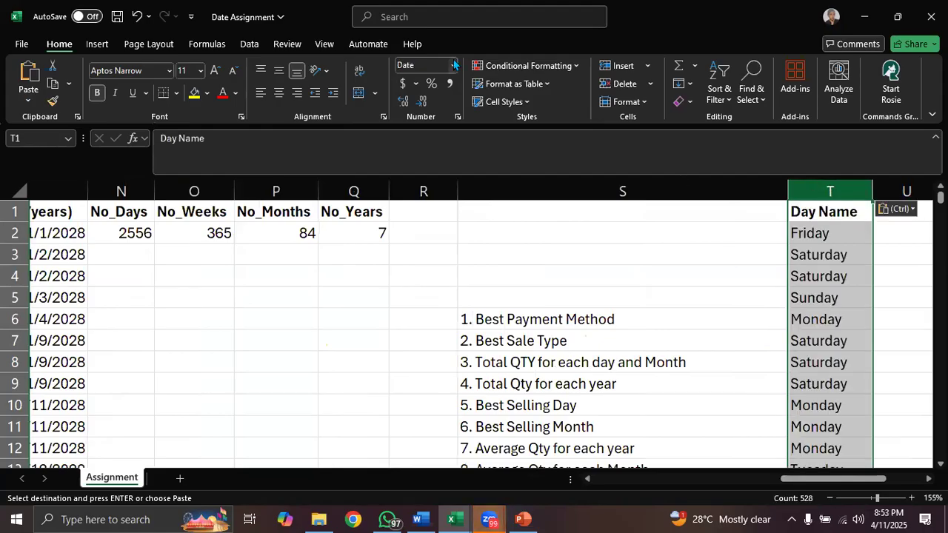
- Remove the duplicate day names from column T, continuing with the current selection only and treating Day Name as the header
{"action": "left_click", "coordinate": [250, 45]}
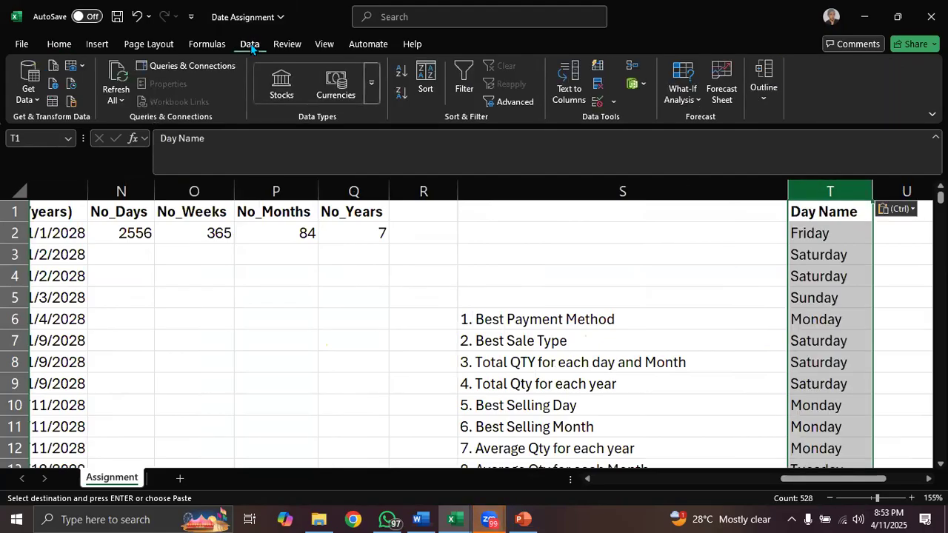
{"action": "left_click", "coordinate": [599, 86]}
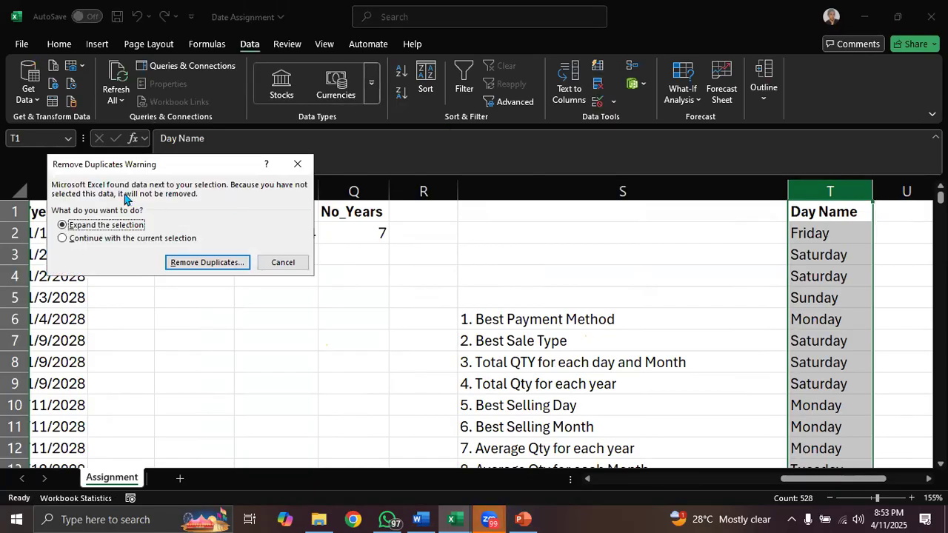
{"action": "left_click", "coordinate": [63, 239]}
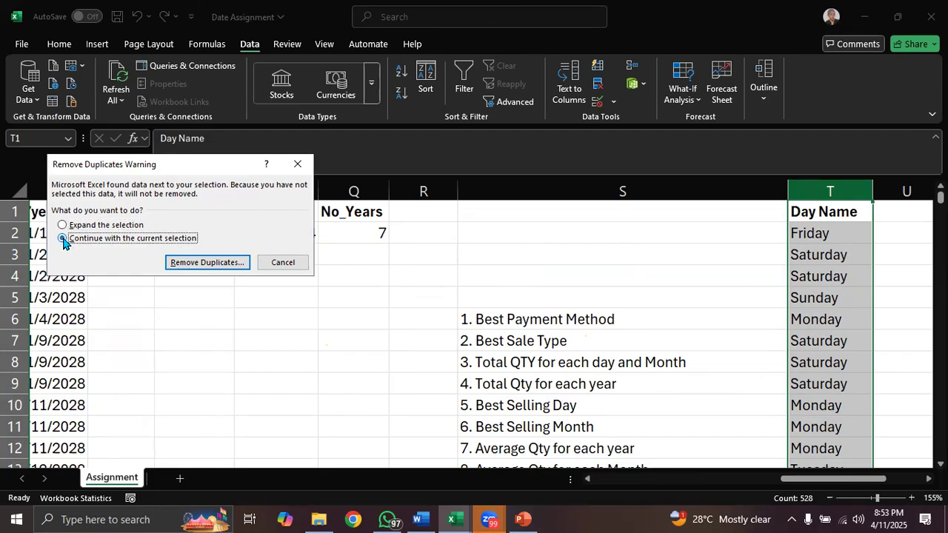
{"action": "left_click", "coordinate": [207, 265]}
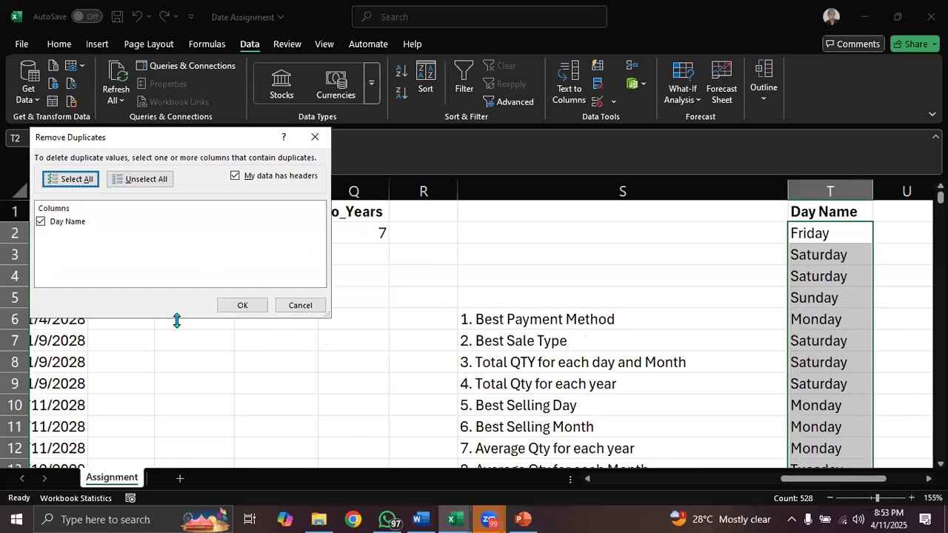
{"action": "left_click", "coordinate": [240, 306]}
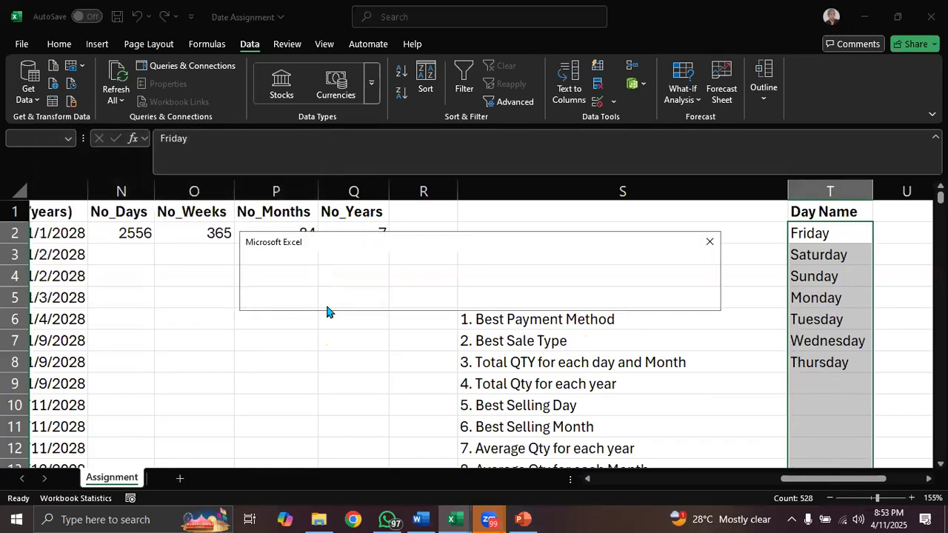
{"action": "left_click", "coordinate": [709, 245]}
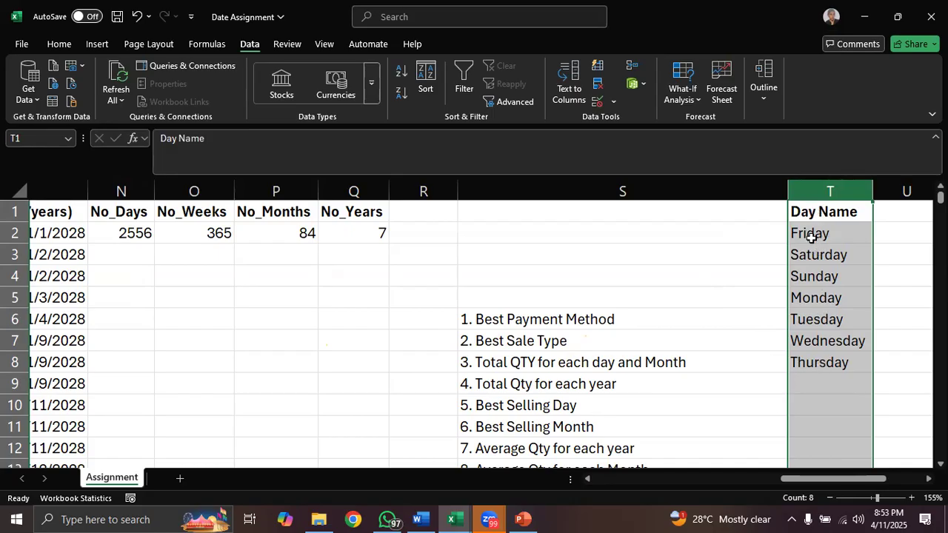
- Total the quantity sold per day by entering =SUMIF(B:B,T2,I:I) in U2 and filling it down to U8
{"action": "left_click_drag", "start_coordinate": [812, 482], "coordinate": [831, 482]}
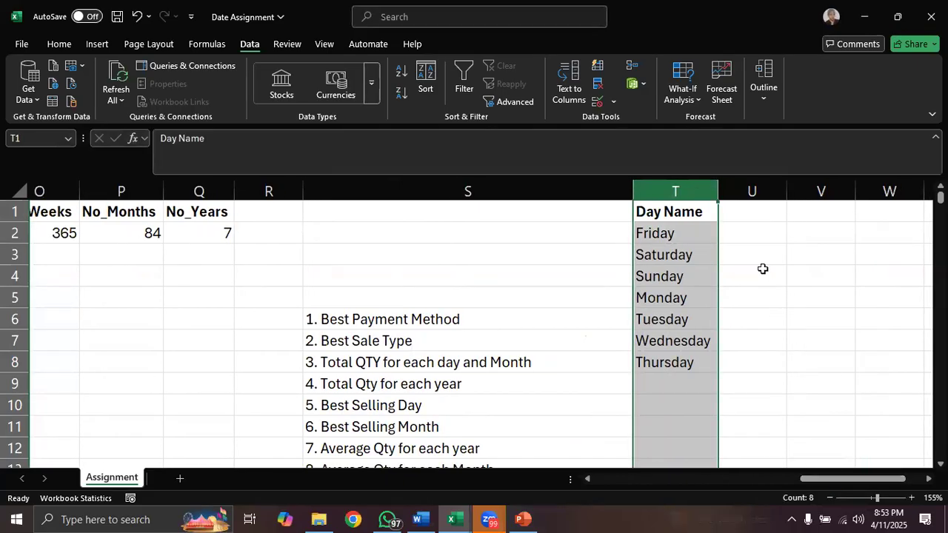
{"action": "left_click", "coordinate": [753, 234]}
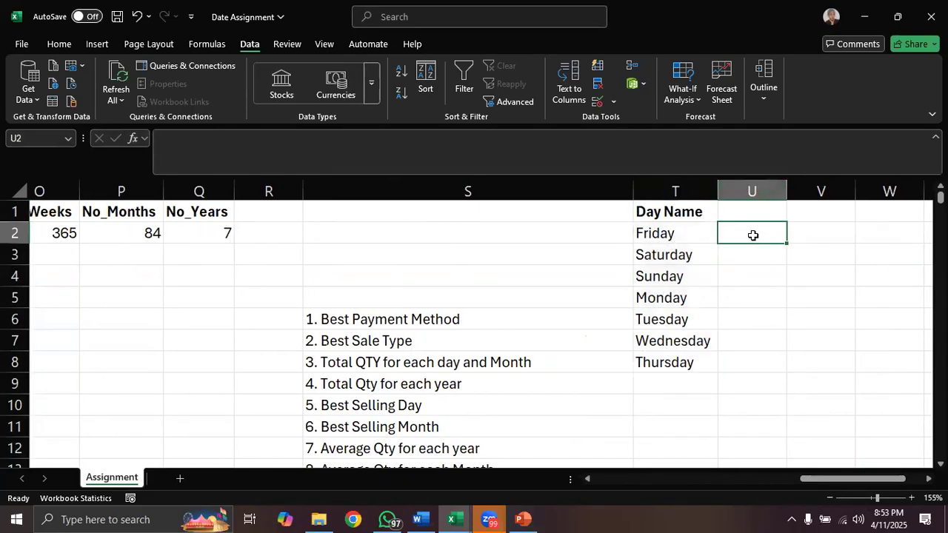
{"action": "type", "text": "=sumif"}
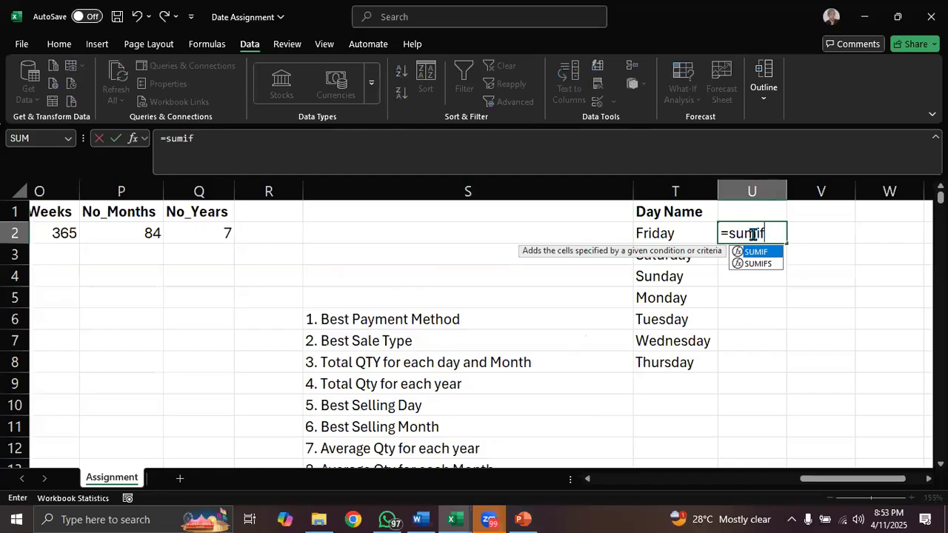
{"action": "key", "text": "Tab"}
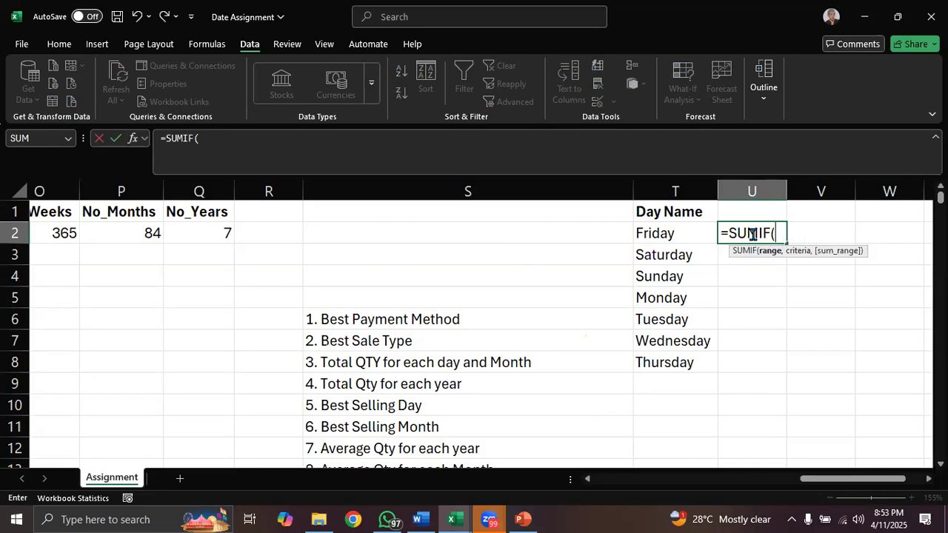
{"action": "left_click_drag", "start_coordinate": [851, 479], "coordinate": [630, 479]}
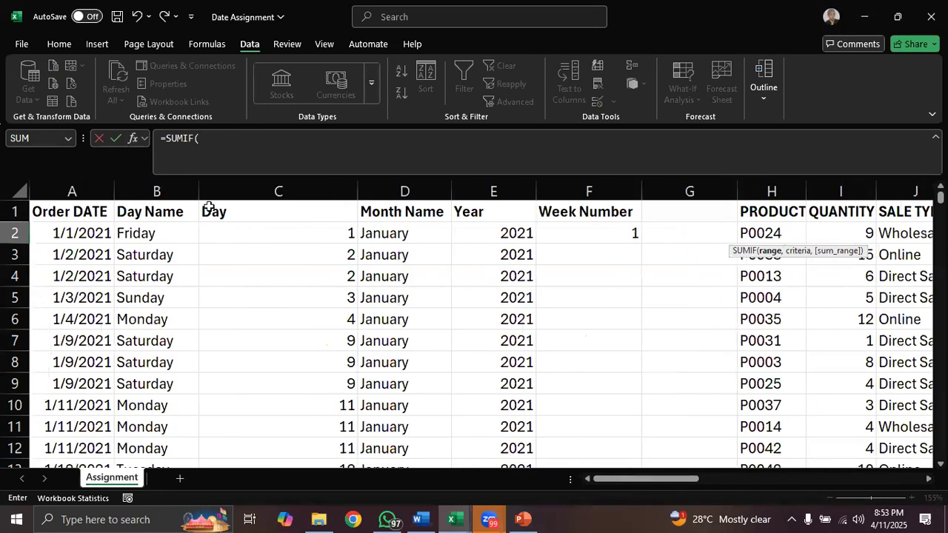
{"action": "left_click", "coordinate": [162, 191]}
{"action": "type", "text": ","}
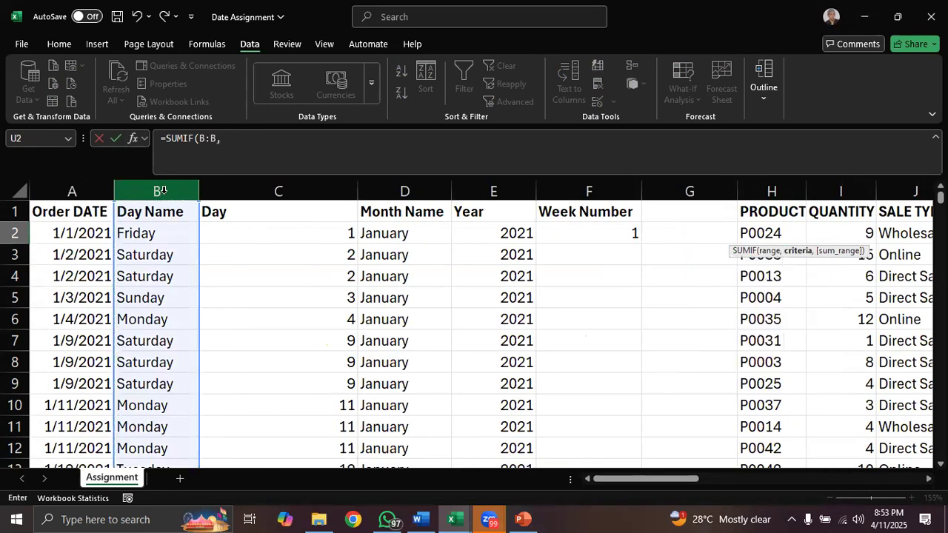
{"action": "left_click_drag", "start_coordinate": [693, 479], "coordinate": [919, 479]}
{"action": "left_click", "coordinate": [540, 232]}
{"action": "type", "text": ","}
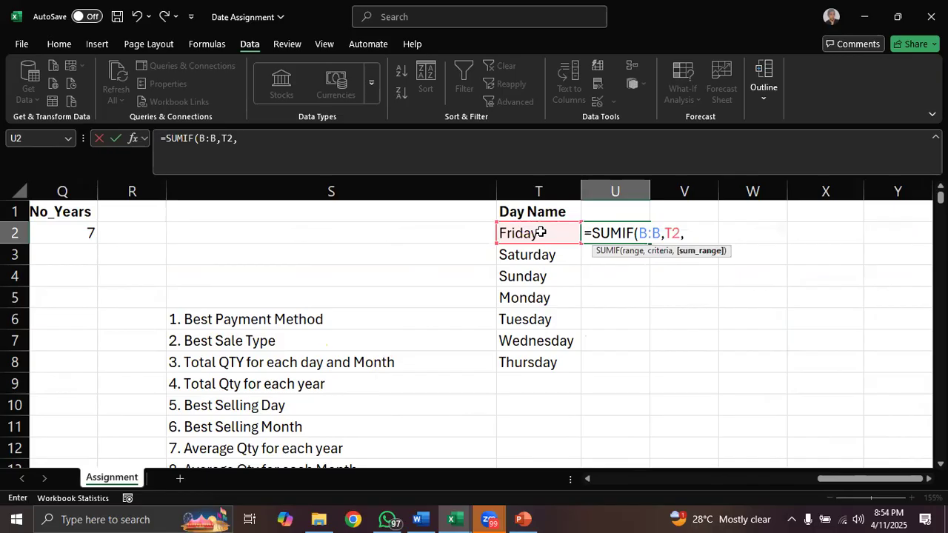
{"action": "left_click_drag", "start_coordinate": [859, 480], "coordinate": [688, 489]}
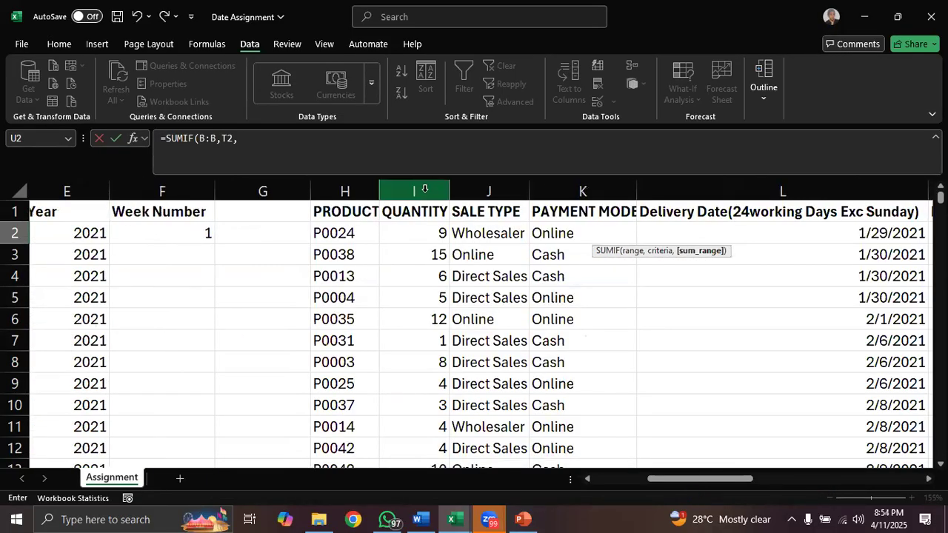
{"action": "left_click", "coordinate": [425, 190]}
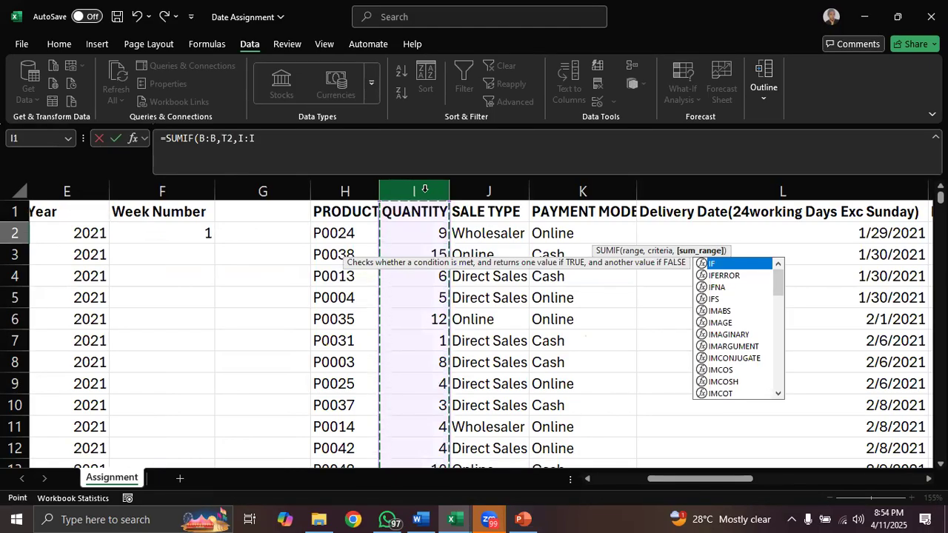
{"action": "type", "text": ")"}
{"action": "key", "text": "Return"}
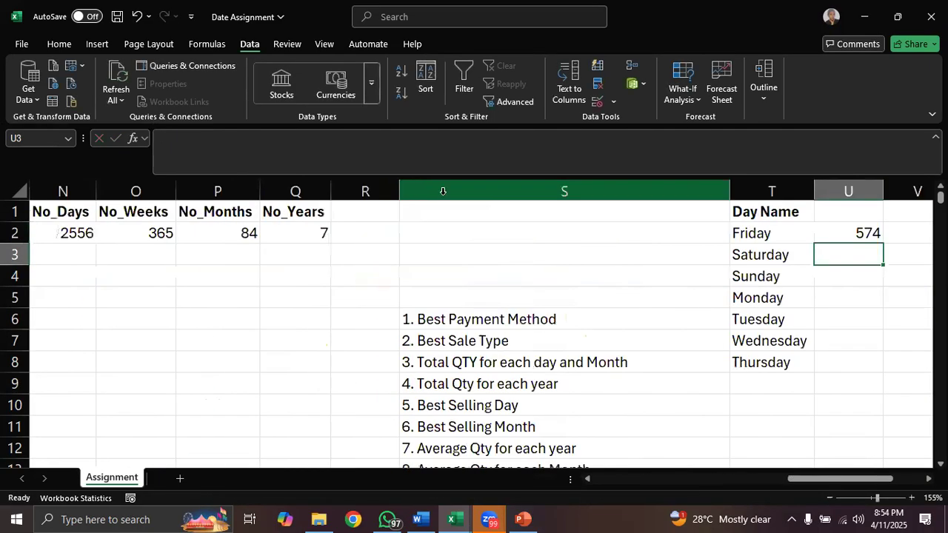
{"action": "left_click", "coordinate": [842, 233]}
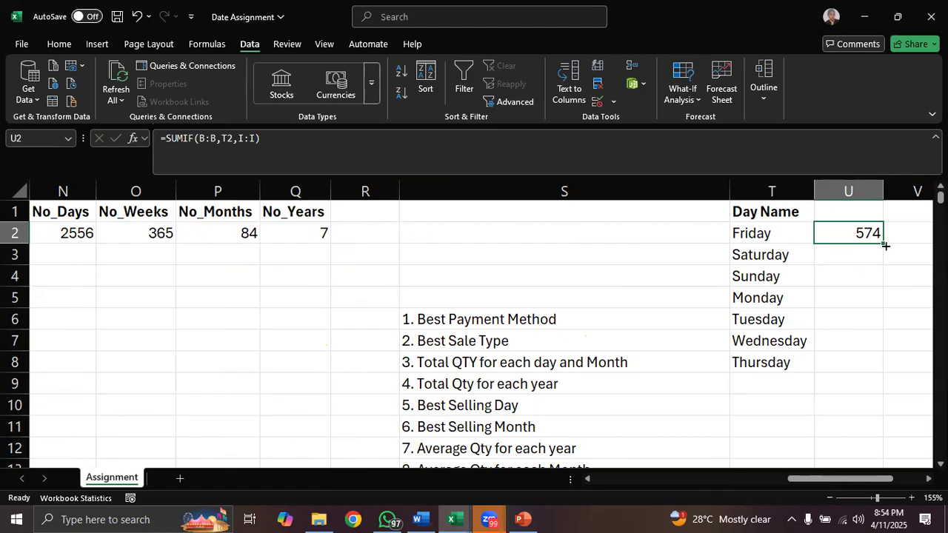
{"action": "left_click_drag", "start_coordinate": [884, 243], "coordinate": [881, 376]}
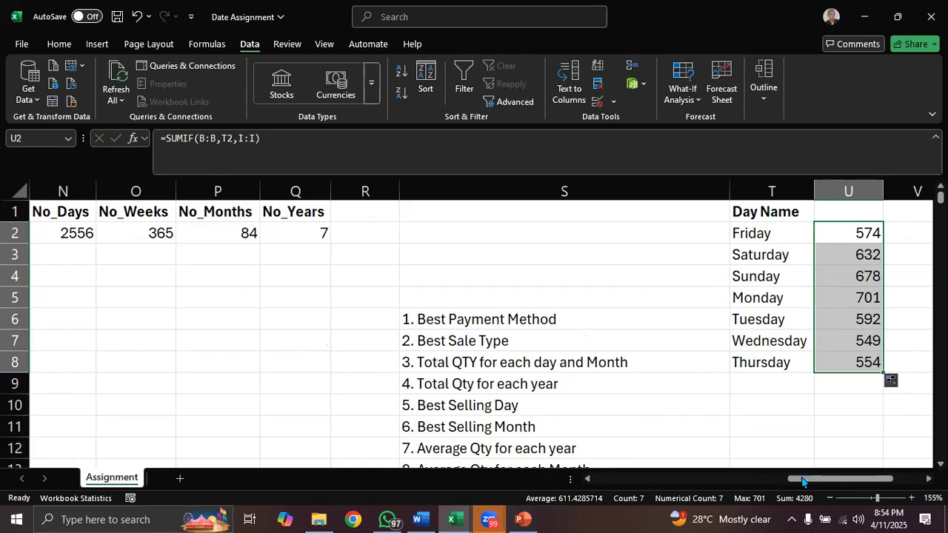
- Replace the Month Name formulas in column D with their values by copying the column and pasting values over it
{"action": "left_click_drag", "start_coordinate": [807, 481], "coordinate": [603, 480]}
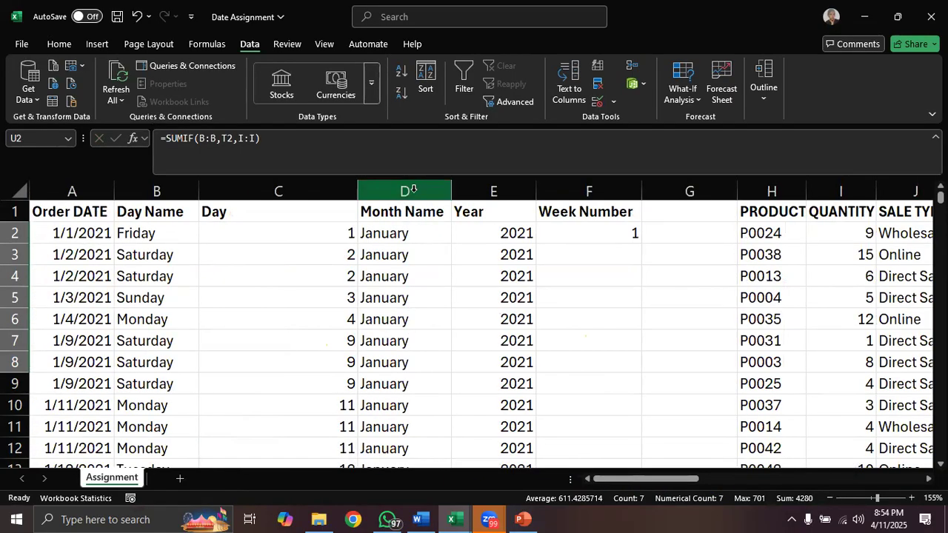
{"action": "left_click", "coordinate": [413, 190]}
{"action": "key", "text": "ctrl+c"}
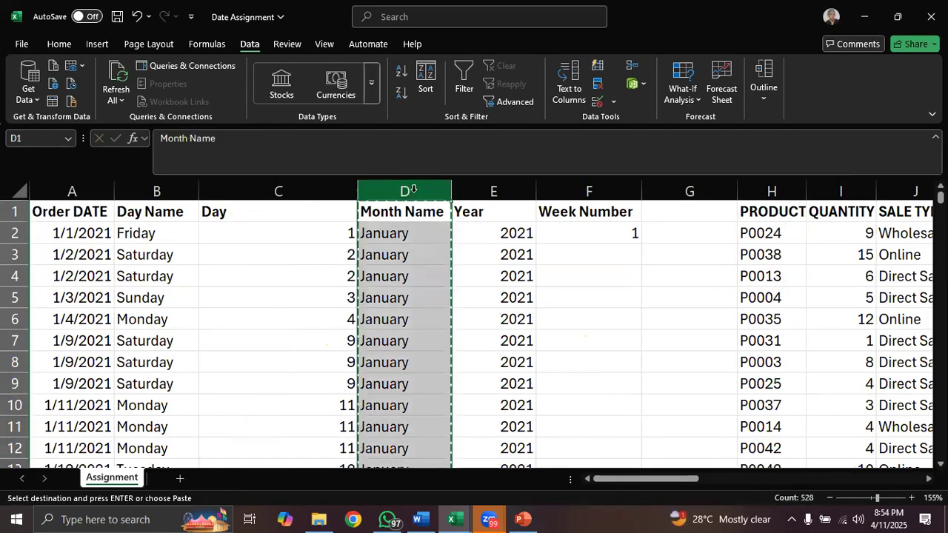
{"action": "left_click", "coordinate": [59, 44]}
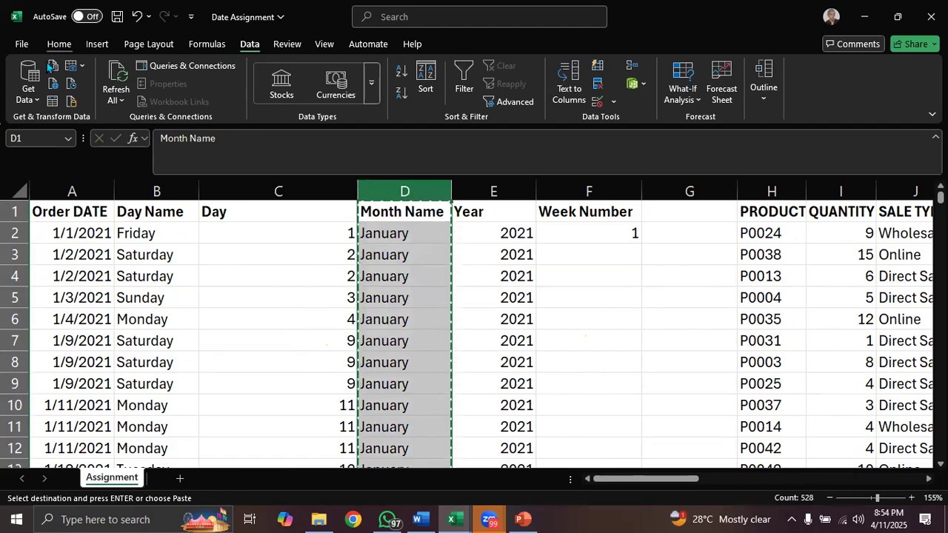
{"action": "left_click", "coordinate": [28, 101]}
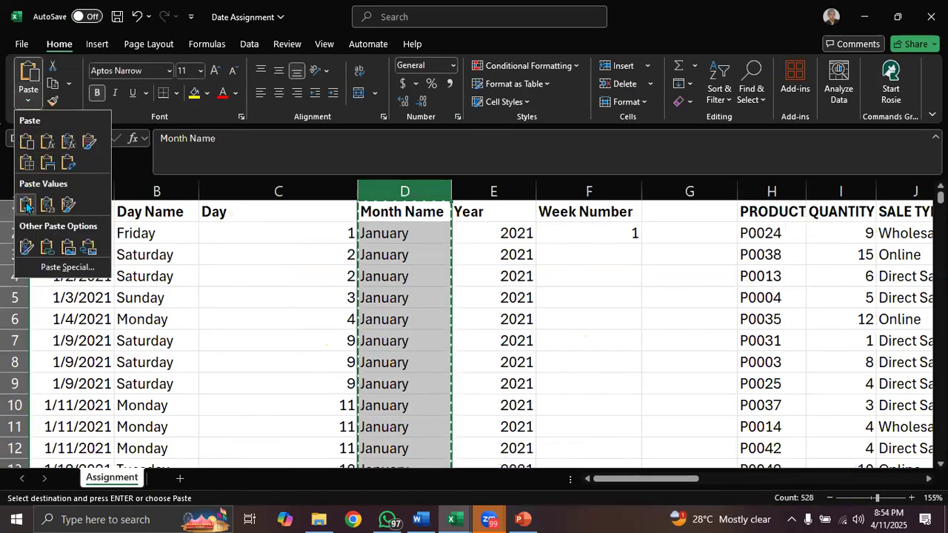
{"action": "left_click", "coordinate": [25, 205]}
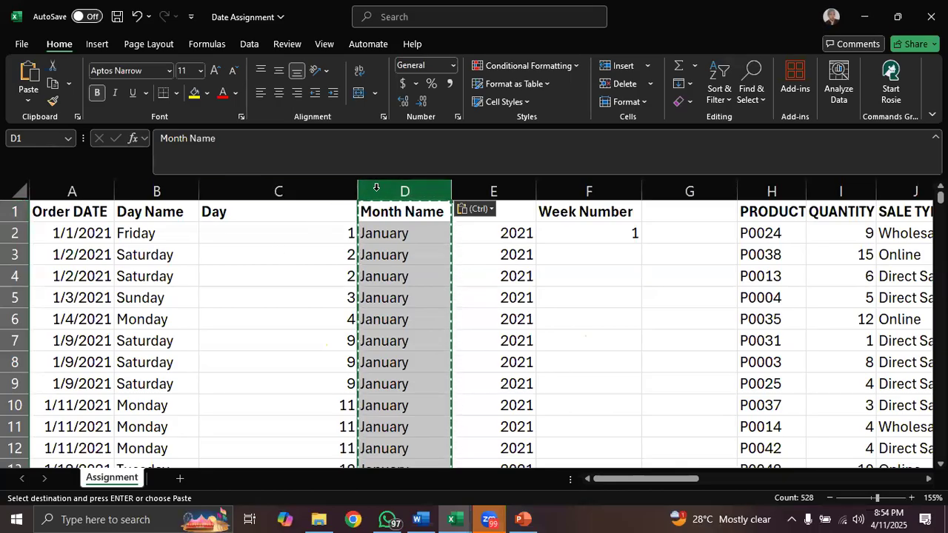
- Copy the Month Name column into column V, beside the daily quantity totals
{"action": "key", "text": "ctrl+c"}
{"action": "left_click_drag", "start_coordinate": [651, 482], "coordinate": [914, 449]}
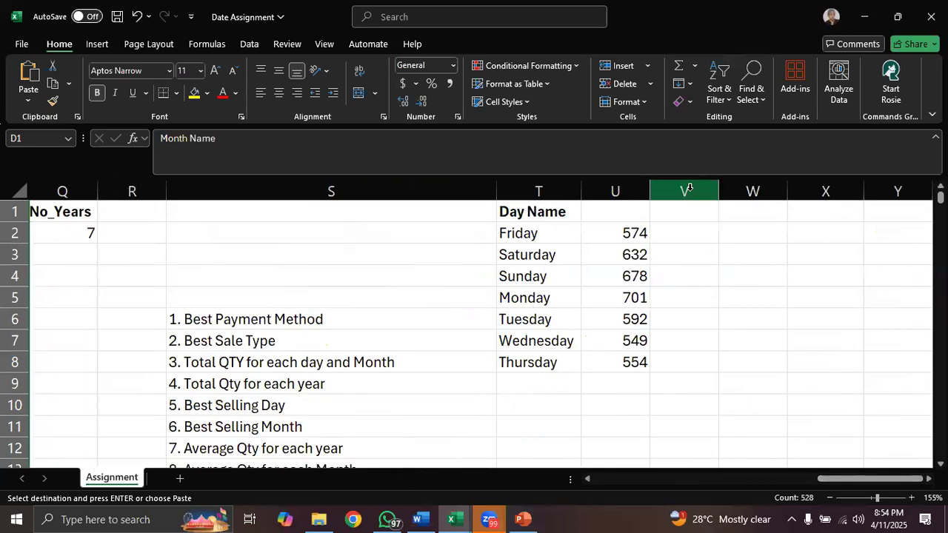
{"action": "left_click", "coordinate": [689, 189]}
{"action": "key", "text": "ctrl+v"}
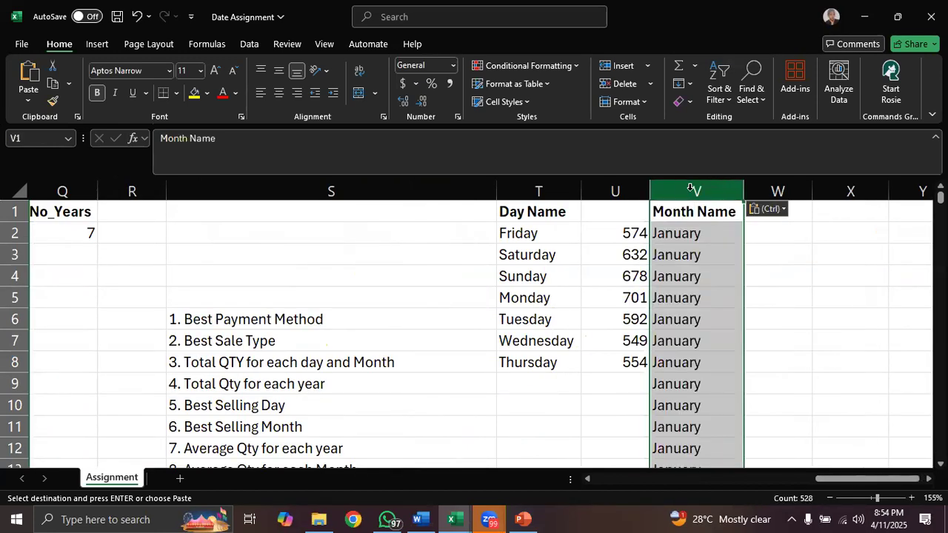
- Remove the duplicate month names from column V, continuing with the current selection only
{"action": "left_click", "coordinate": [249, 45]}
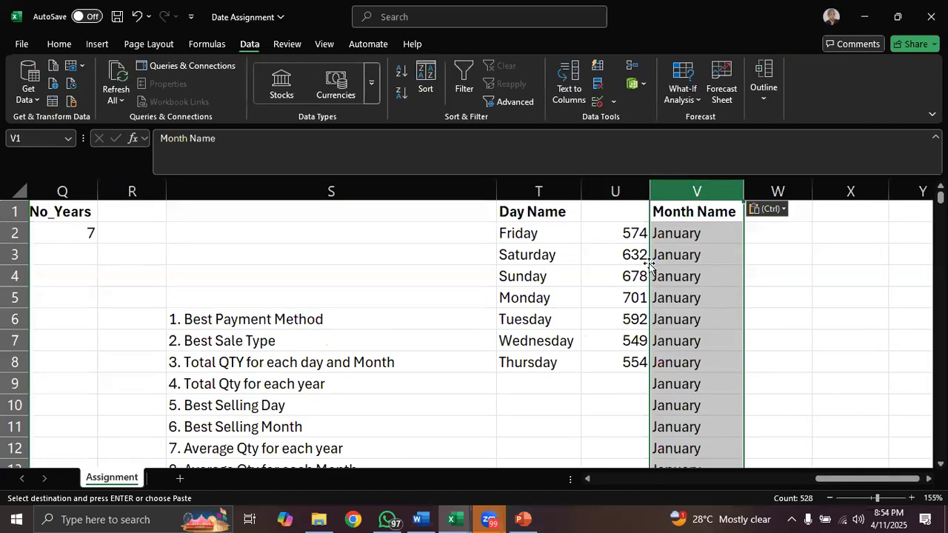
{"action": "left_click", "coordinate": [599, 88]}
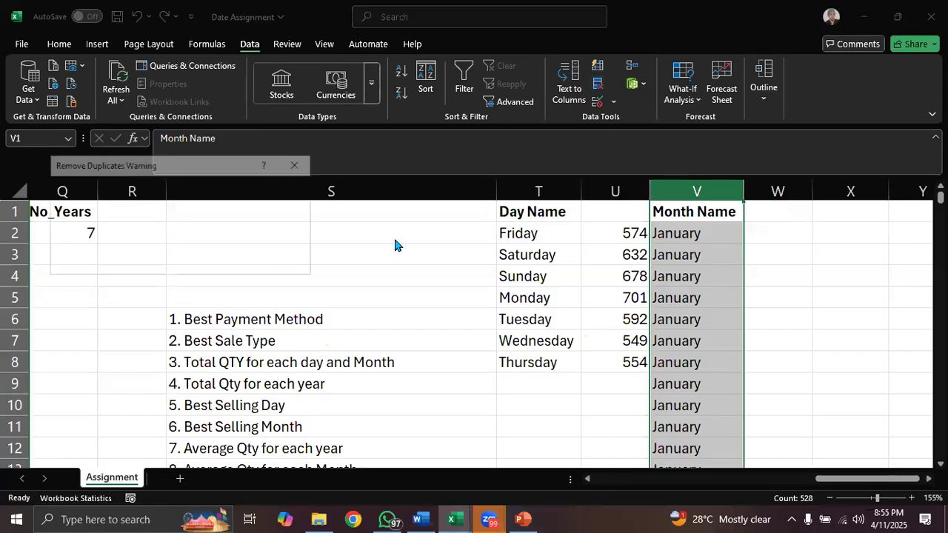
{"action": "left_click", "coordinate": [62, 238]}
{"action": "left_click", "coordinate": [204, 263]}
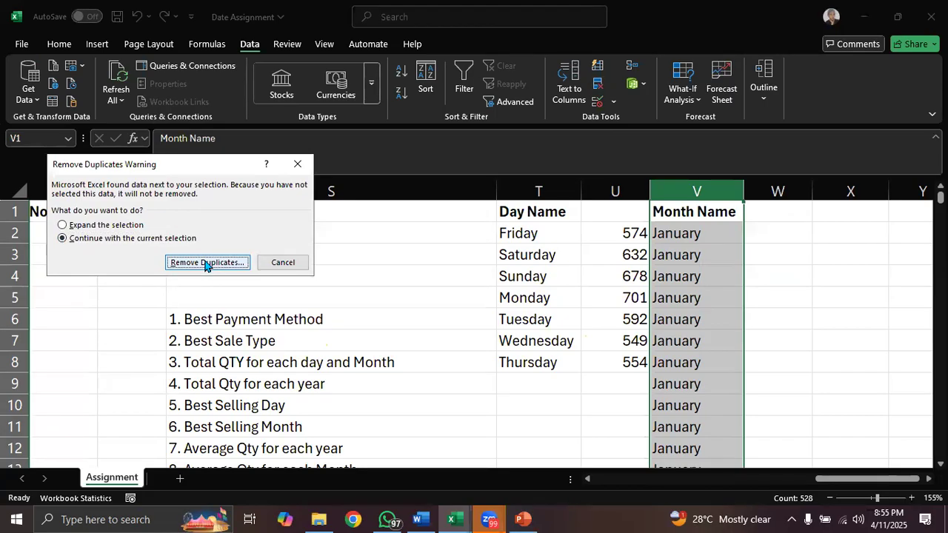
{"action": "left_click", "coordinate": [243, 306]}
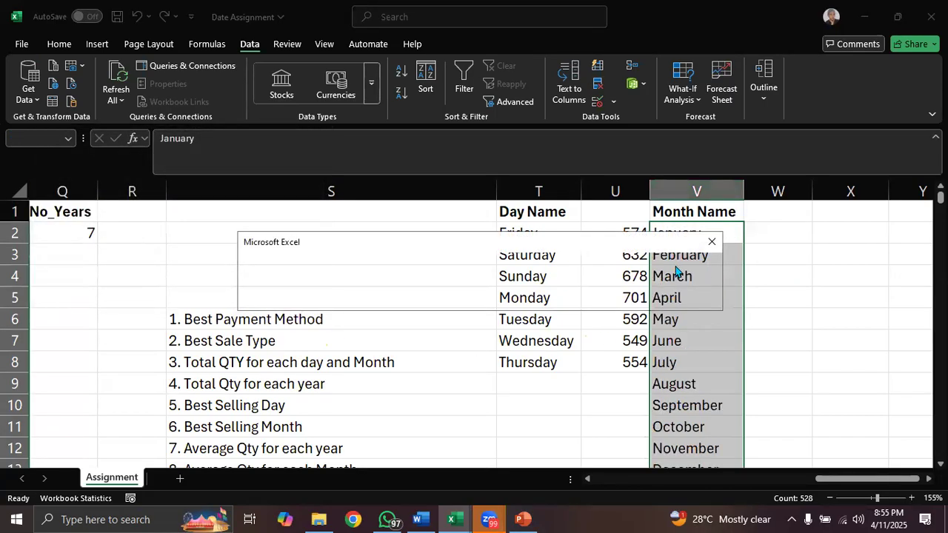
{"action": "left_click", "coordinate": [712, 242]}
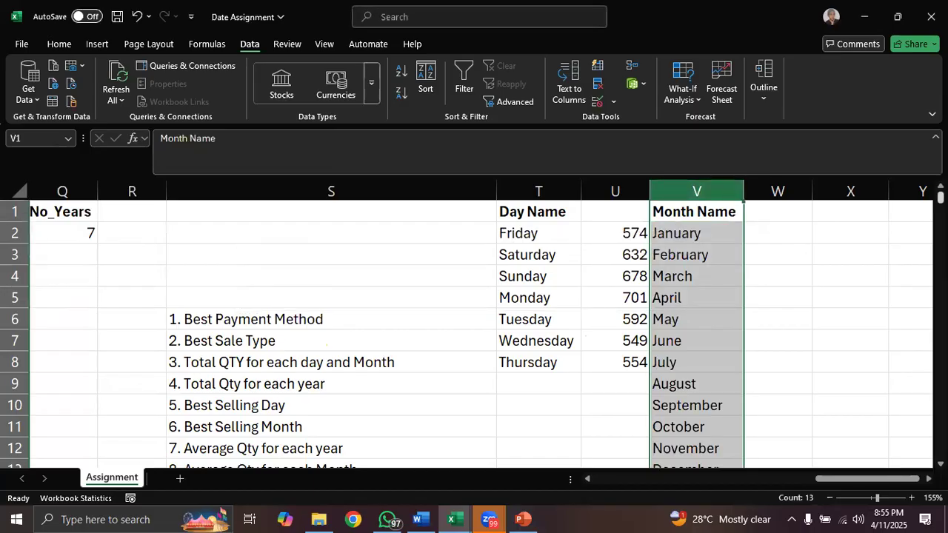
- Total the quantity sold per month by entering =SUMIF(D:D,V2,I:I) in W2 and filling it down to W13
{"action": "left_click_drag", "start_coordinate": [941, 196], "coordinate": [941, 194]}
{"action": "left_click", "coordinate": [763, 235]}
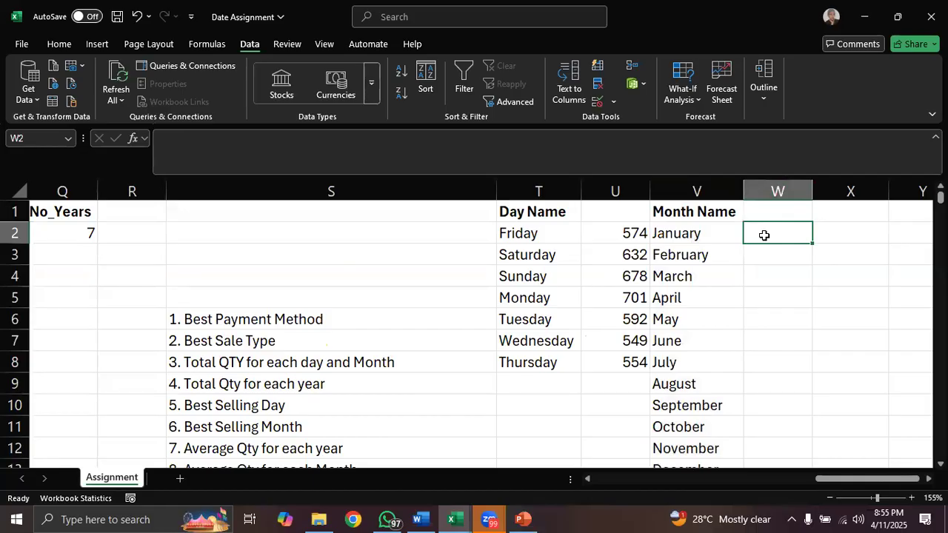
{"action": "type", "text": "=sumif"}
{"action": "key", "text": "Tab"}
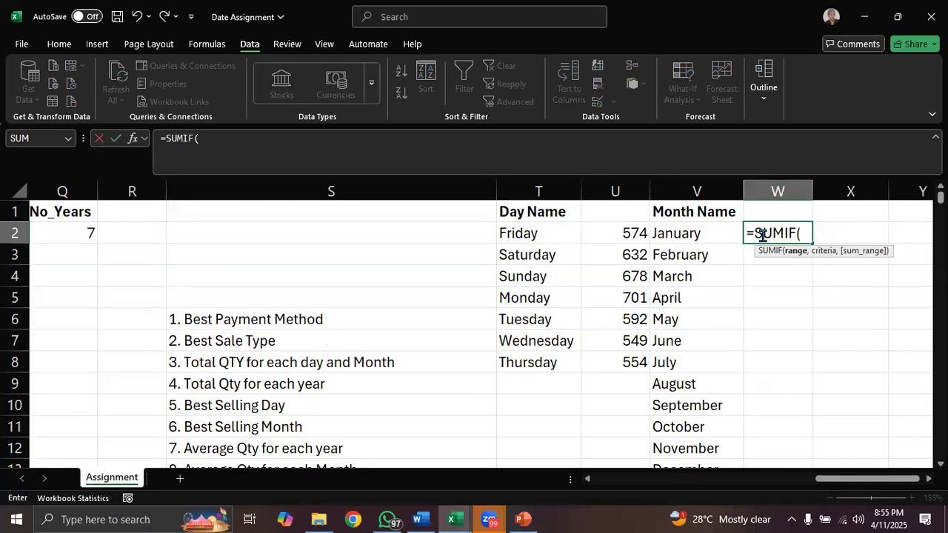
{"action": "left_click_drag", "start_coordinate": [856, 483], "coordinate": [637, 484]}
{"action": "left_click", "coordinate": [356, 192]}
{"action": "type", "text": ","}
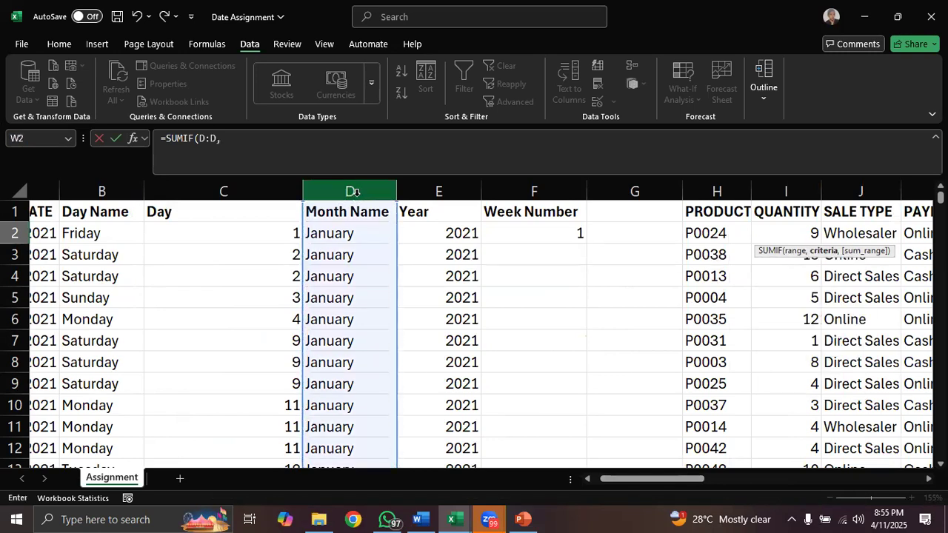
{"action": "left_click_drag", "start_coordinate": [674, 483], "coordinate": [910, 462]}
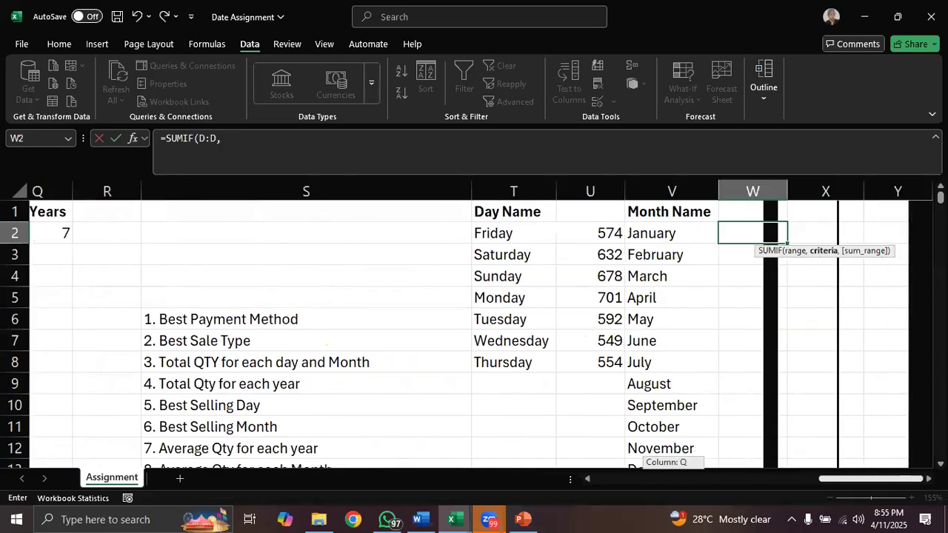
{"action": "left_click", "coordinate": [669, 230]}
{"action": "type", "text": ","}
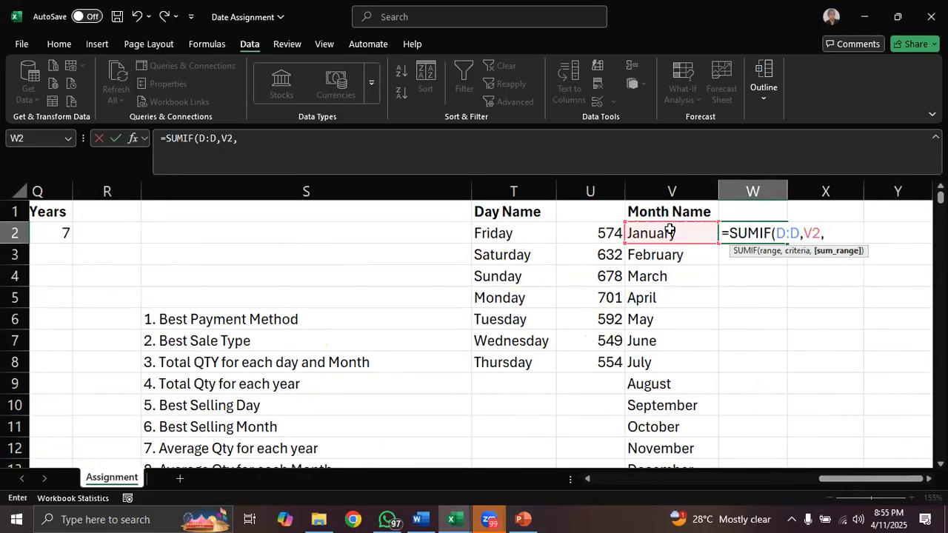
{"action": "left_click_drag", "start_coordinate": [841, 480], "coordinate": [601, 486]}
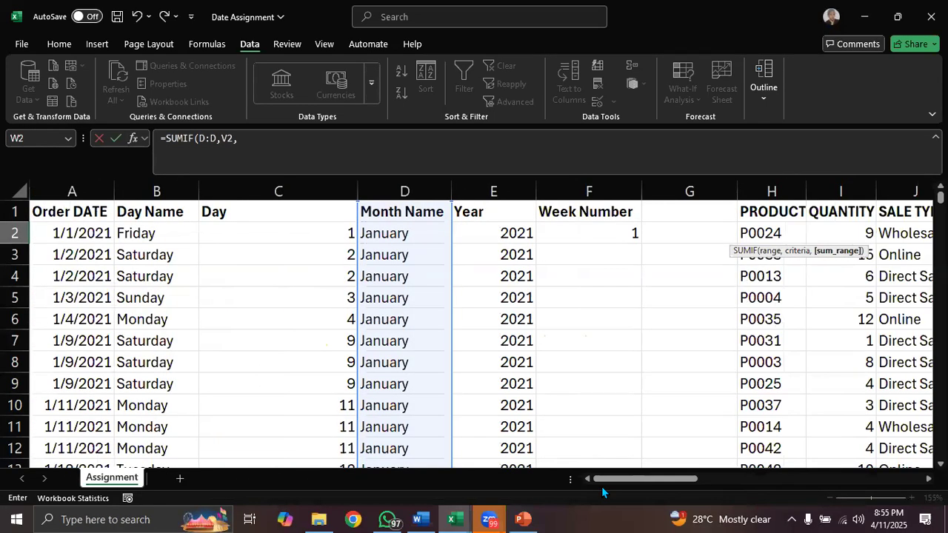
{"action": "left_click", "coordinate": [840, 191]}
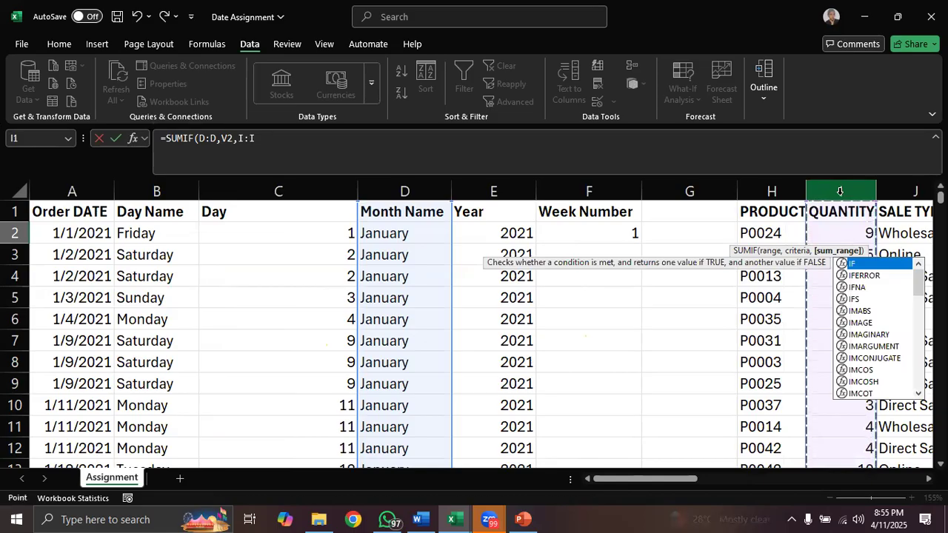
{"action": "type", "text": ")"}
{"action": "key", "text": "Return"}
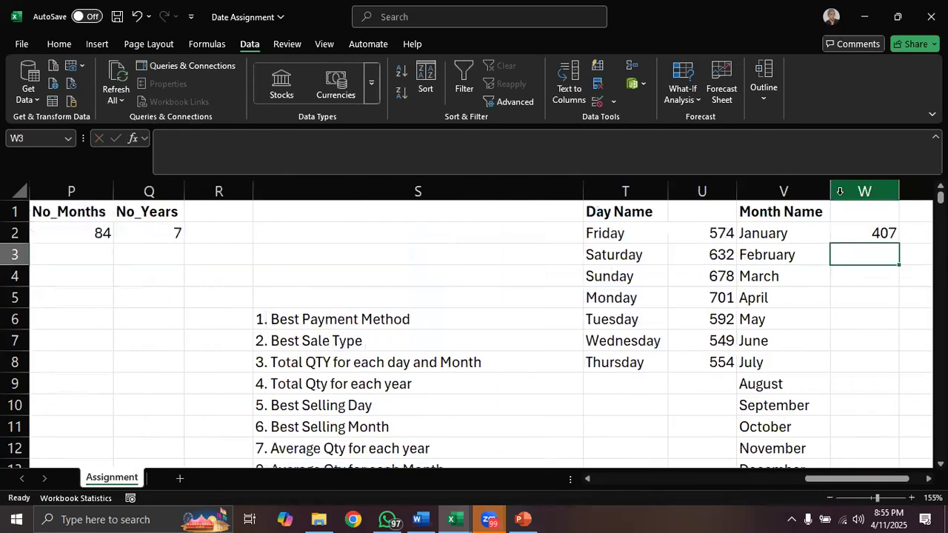
{"action": "left_click", "coordinate": [863, 231]}
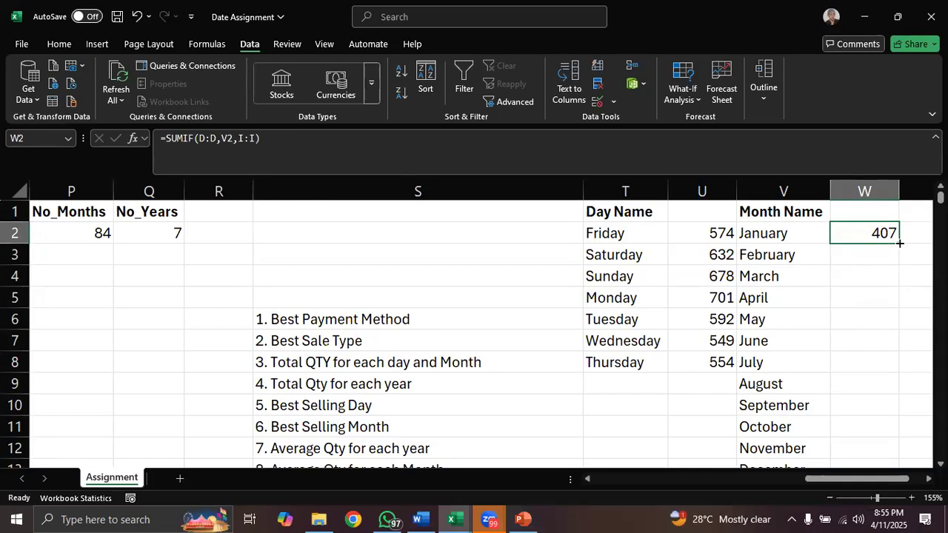
{"action": "left_click_drag", "start_coordinate": [900, 243], "coordinate": [876, 428]}
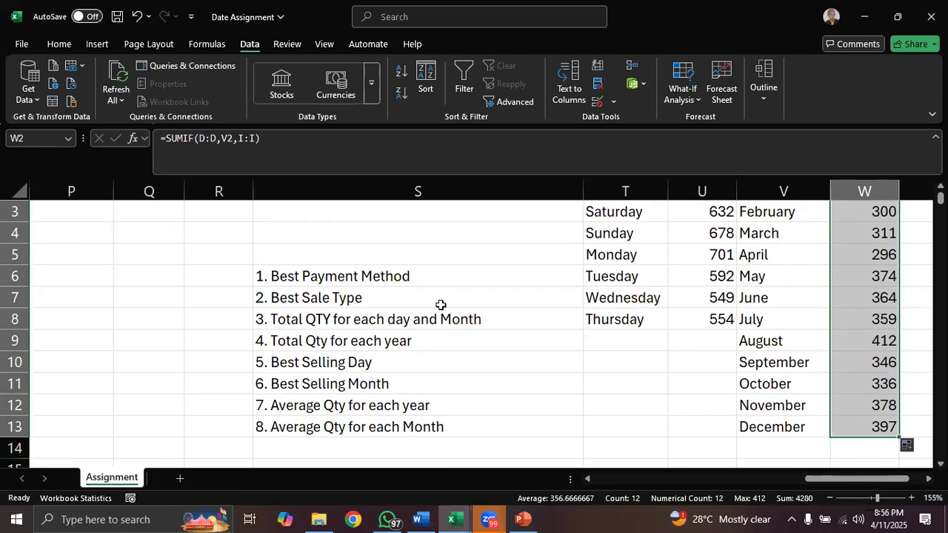
- Review the questions on best selling day, best selling month and average quantity per year, and the first columns of the sales data
{"action": "left_click", "coordinate": [266, 362]}
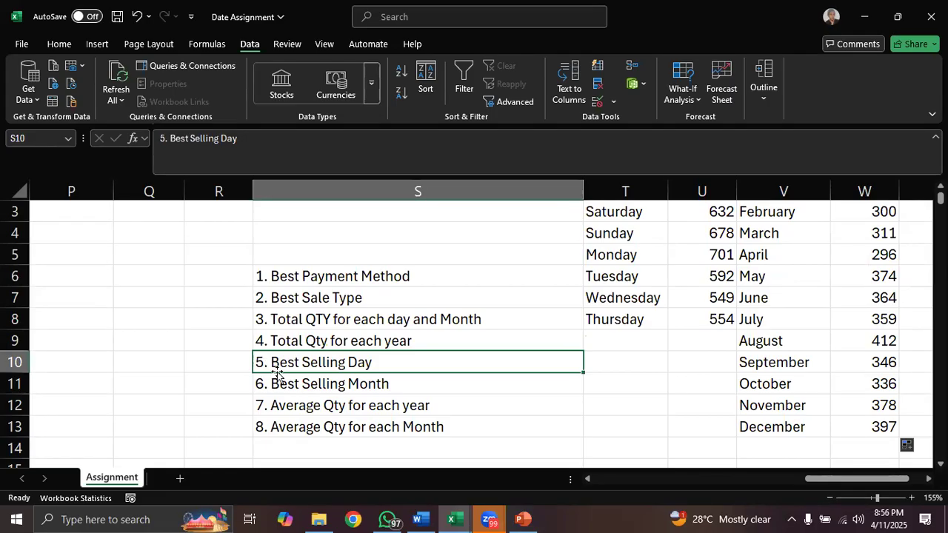
{"action": "left_click", "coordinate": [282, 383]}
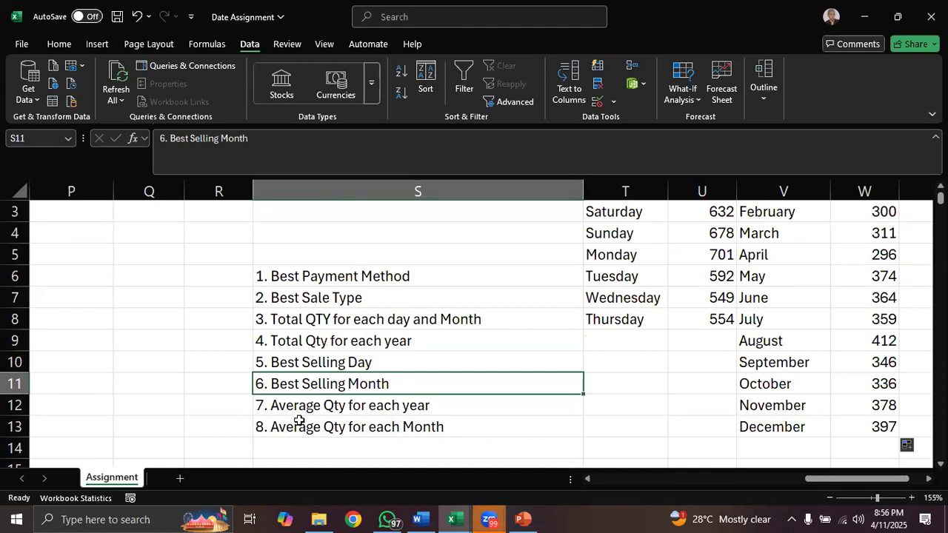
{"action": "left_click", "coordinate": [300, 413]}
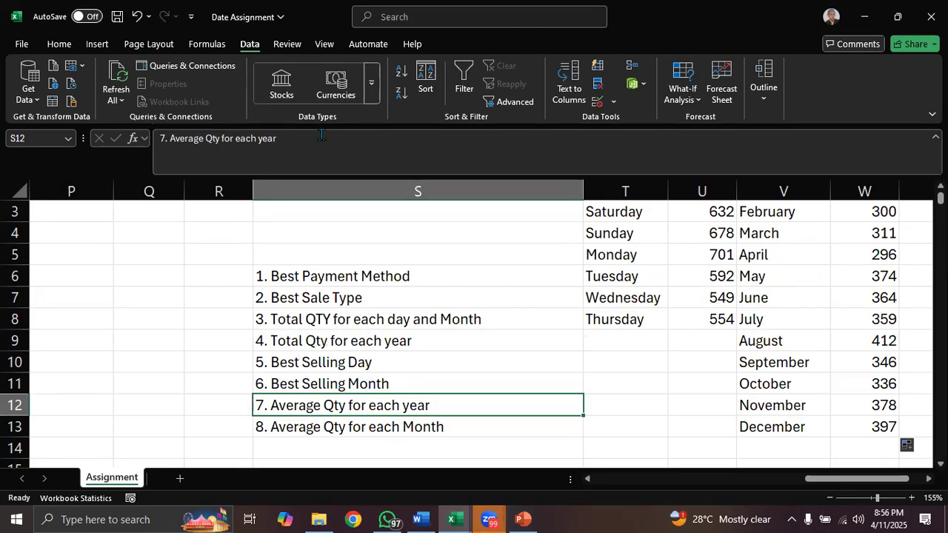
{"action": "left_click", "coordinate": [825, 146]}
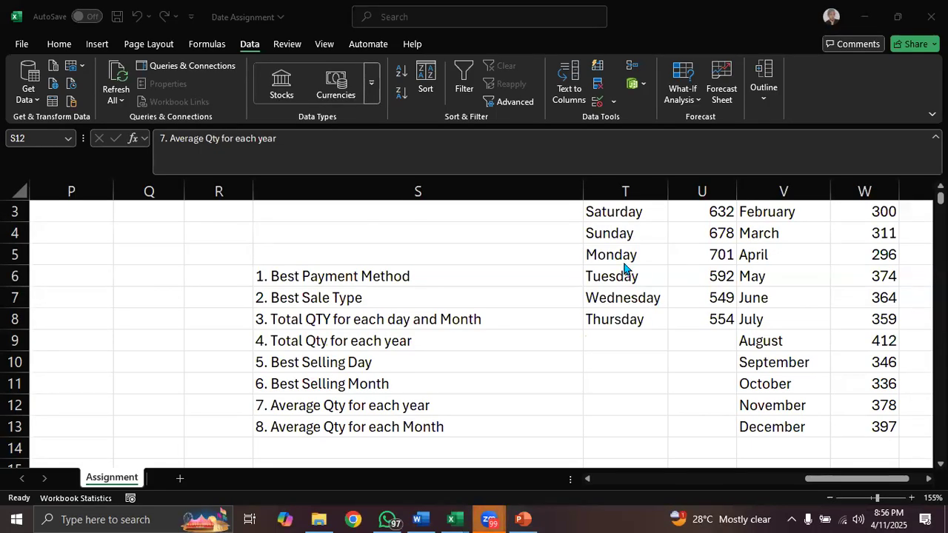
{"action": "left_click", "coordinate": [294, 365]}
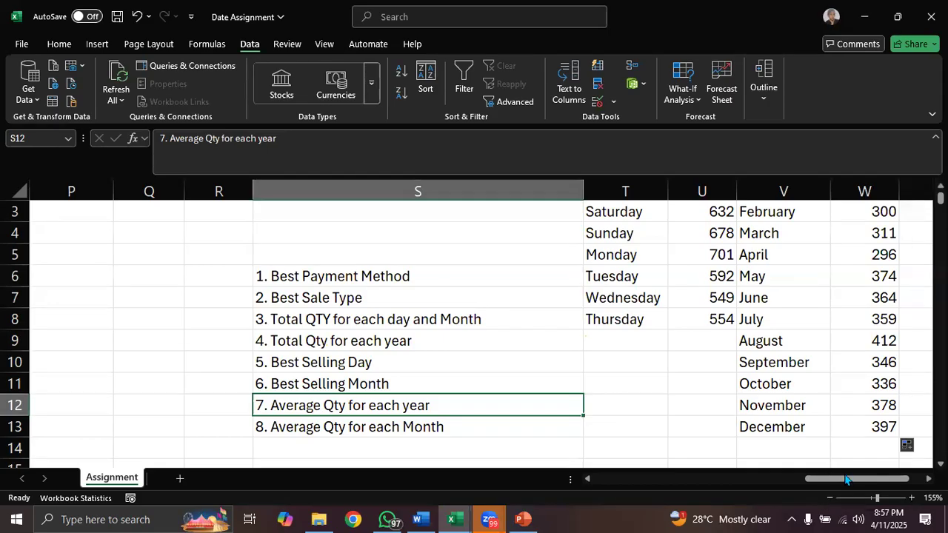
{"action": "left_click_drag", "start_coordinate": [847, 483], "coordinate": [714, 392]}
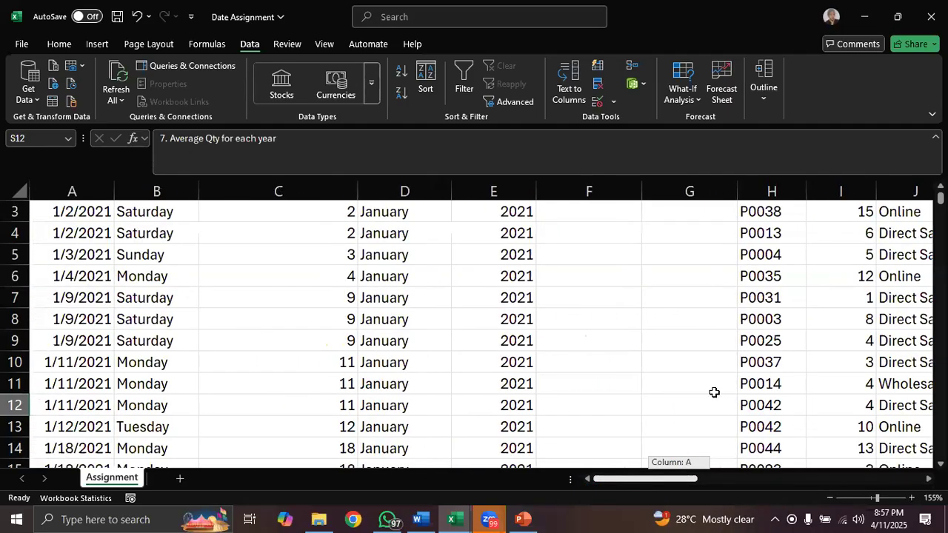
{"action": "left_click_drag", "start_coordinate": [941, 198], "coordinate": [941, 190]}
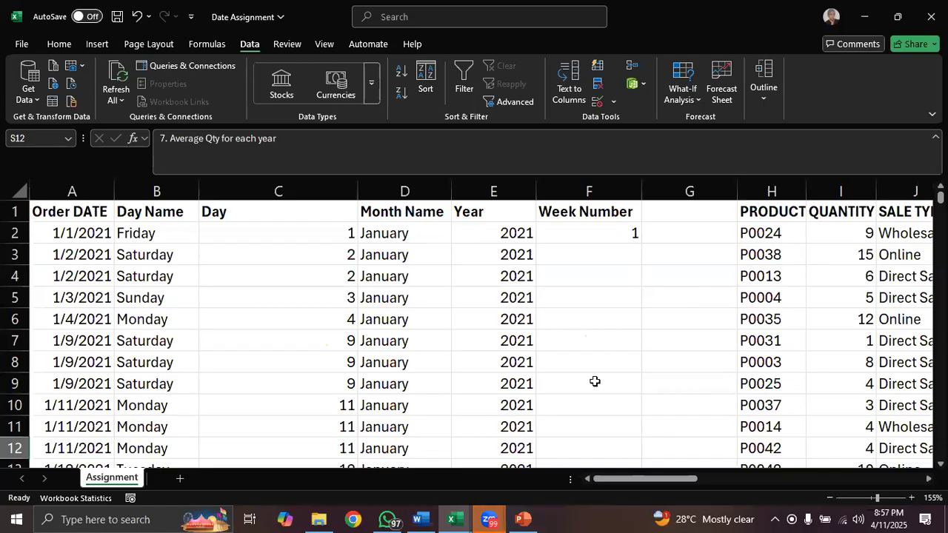
{"action": "mouse_move", "coordinate": [490, 519]}
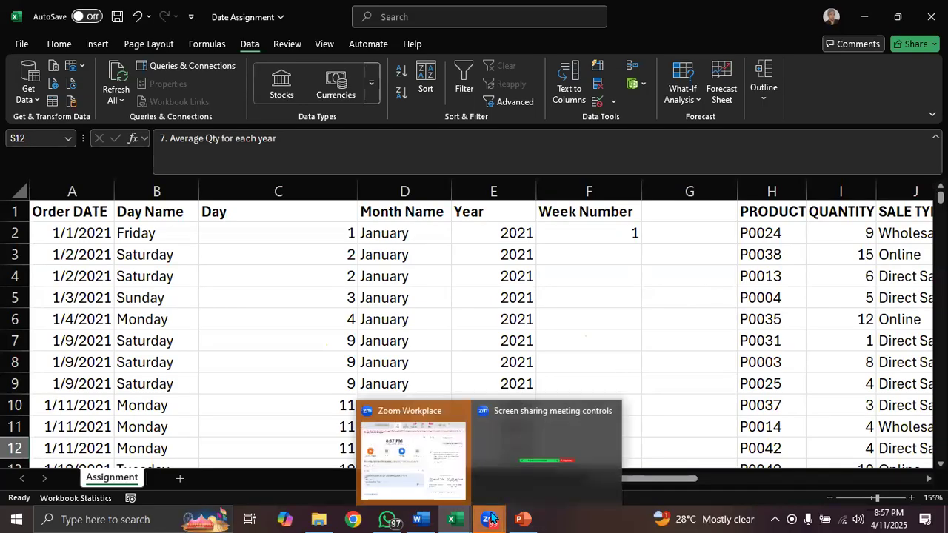
{"action": "left_click", "coordinate": [558, 329]}
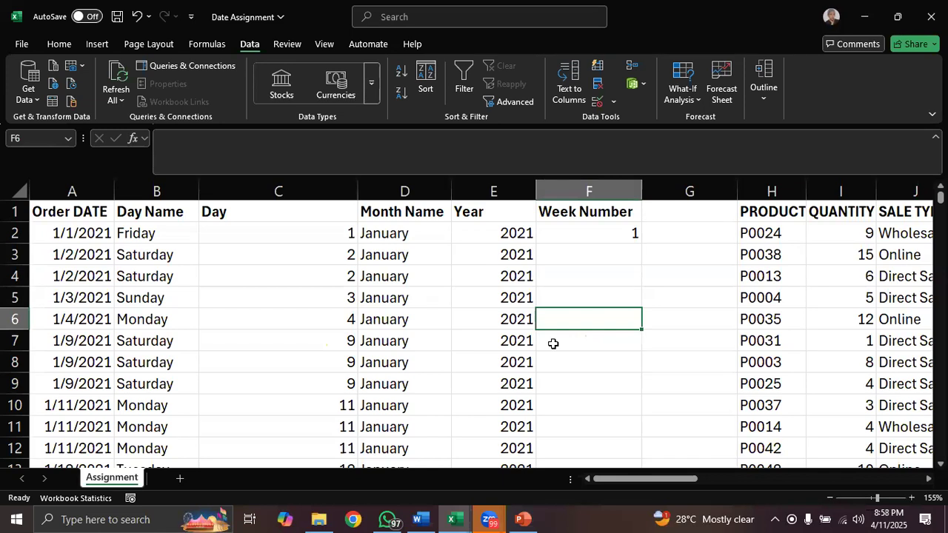
- Switch to the Table Functions 2 presentation in PowerPoint and show its opening Table Functions slide
{"action": "left_click", "coordinate": [524, 519]}
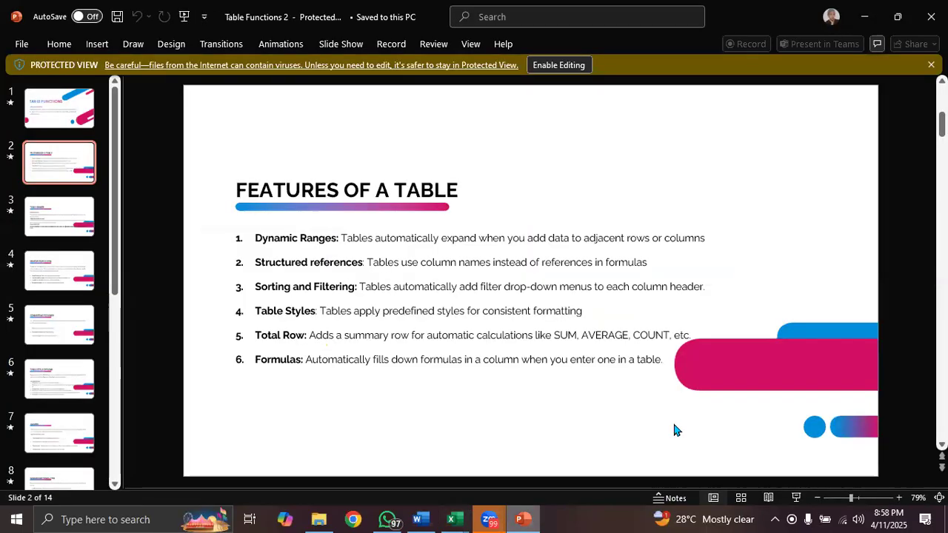
{"action": "scroll", "coordinate": [817, 329], "scroll_direction": "up", "scroll_amount": 1}
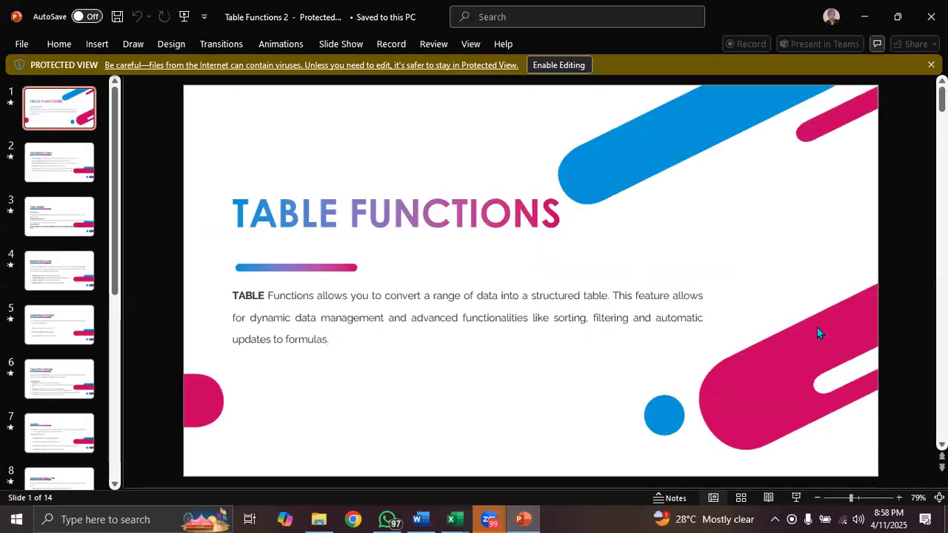
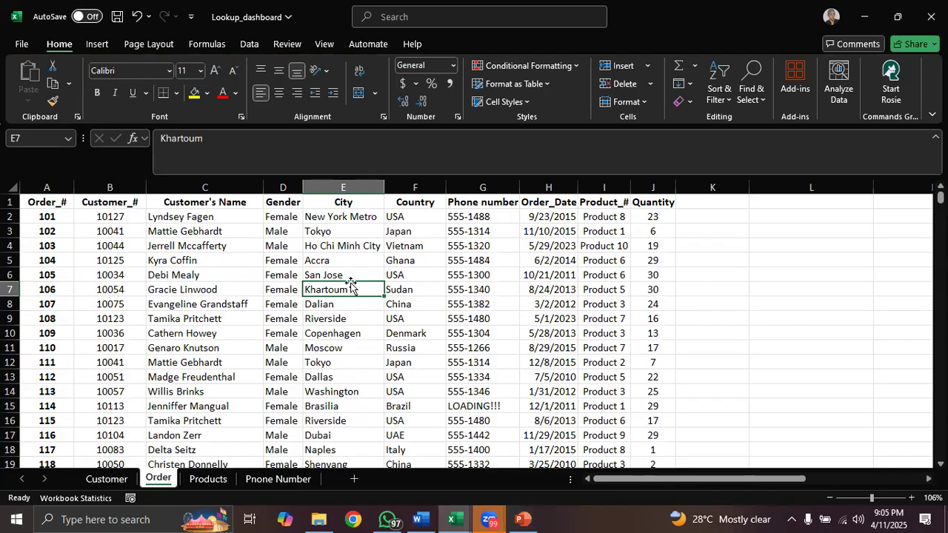
- Check the Table Basics slide in PowerPoint, and return to Excel to review the order data and its headers on the Order sheet
{"action": "left_click", "coordinate": [523, 519]}
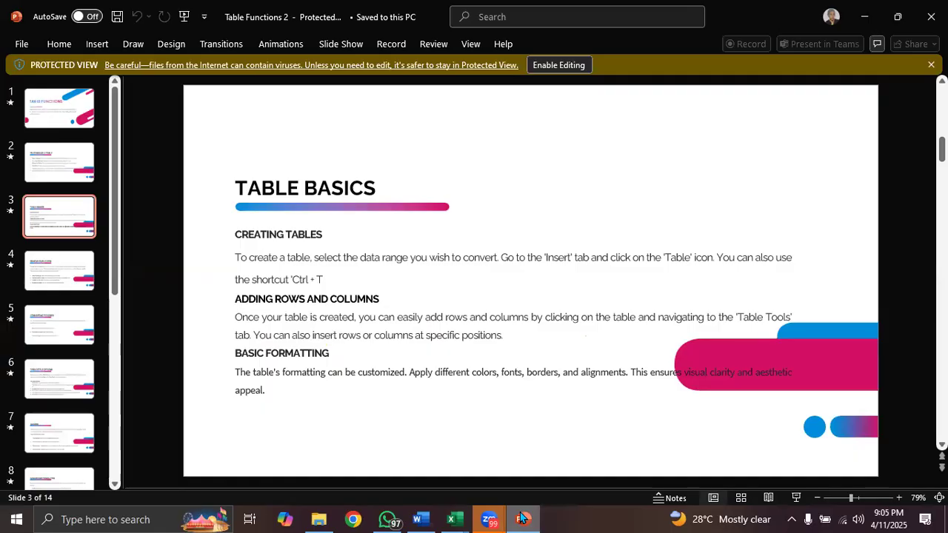
{"action": "left_click", "coordinate": [455, 519]}
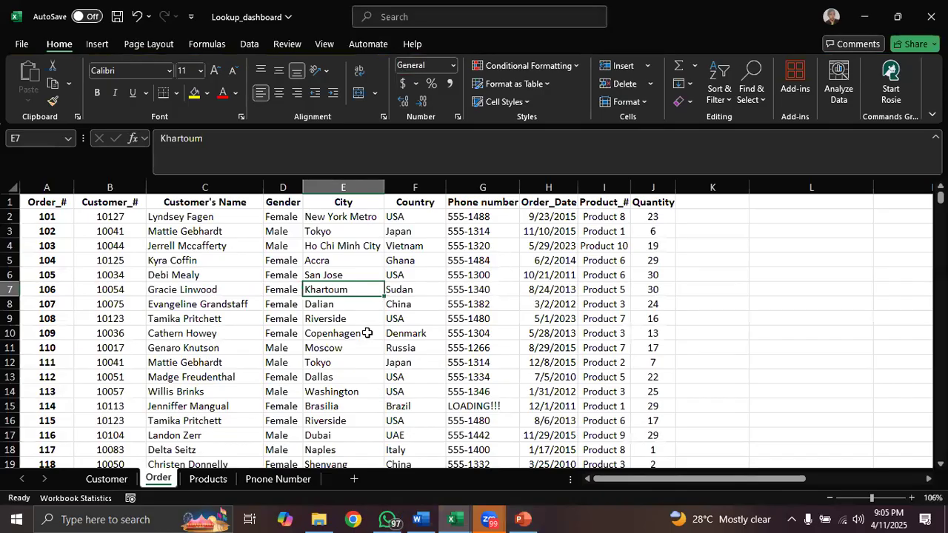
{"action": "left_click", "coordinate": [367, 333]}
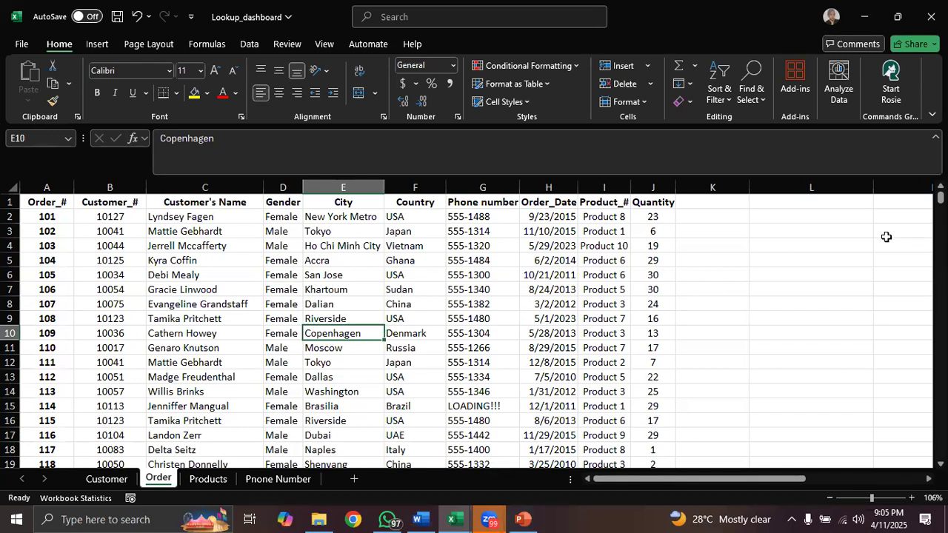
{"action": "left_click", "coordinate": [746, 276]}
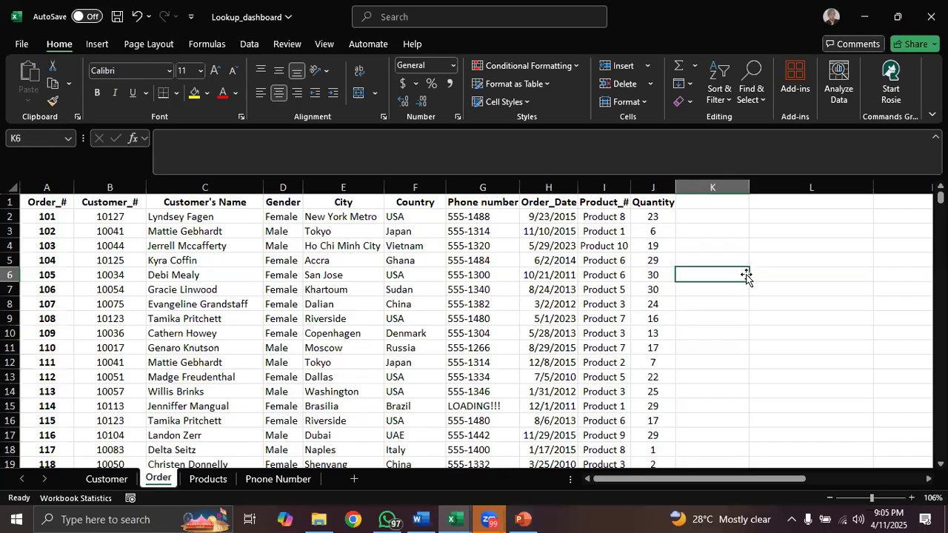
{"action": "left_click", "coordinate": [361, 290]}
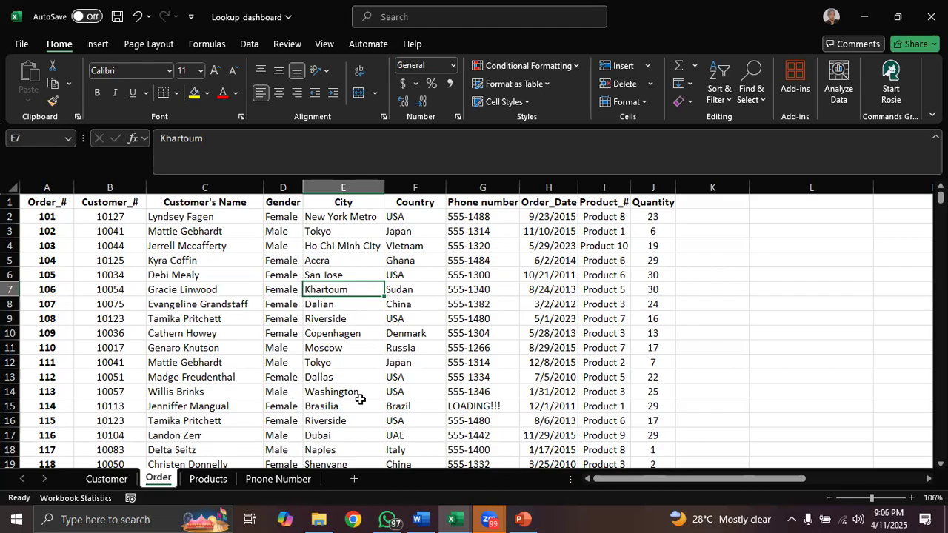
{"action": "left_click", "coordinate": [649, 461]}
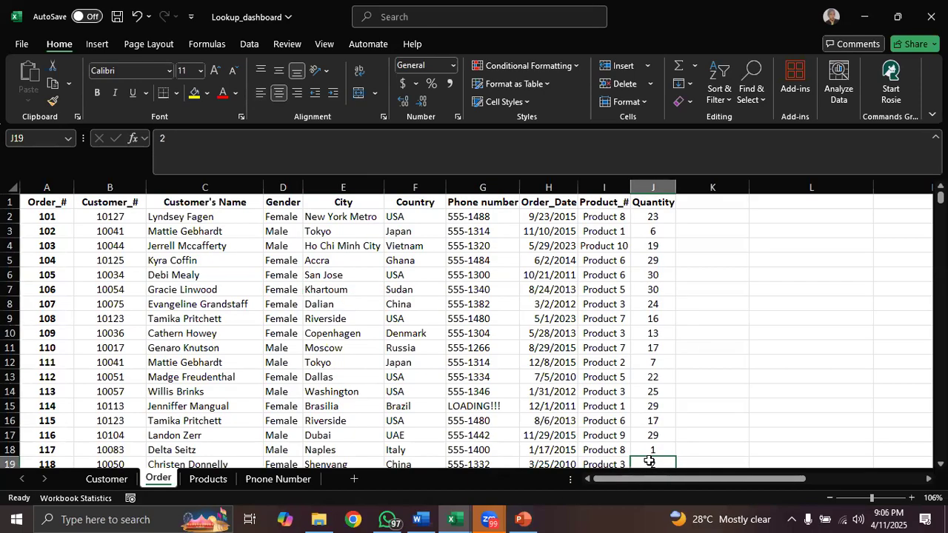
{"action": "left_click", "coordinate": [50, 299]}
{"action": "left_click", "coordinate": [125, 202]}
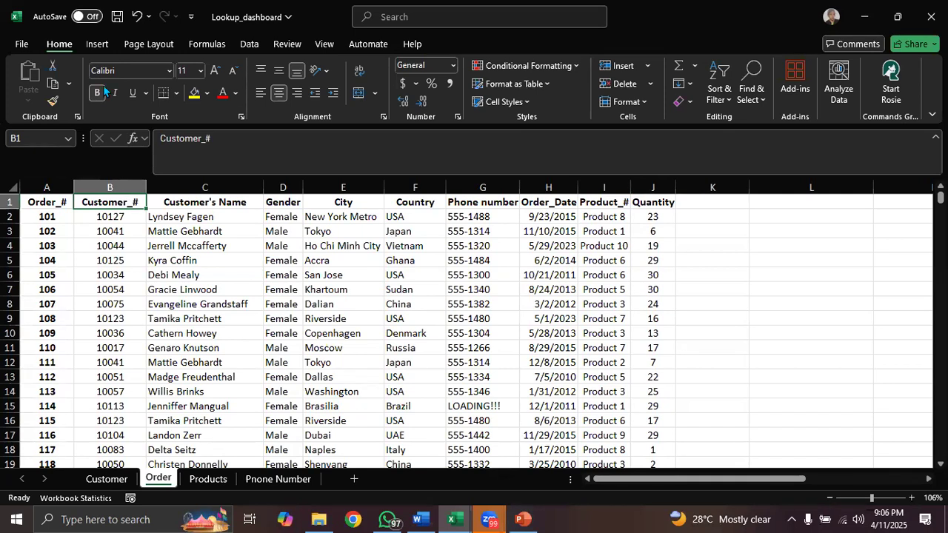
- Convert the order data in A1:J501 to a table with the My table has headers option turned off
{"action": "left_click", "coordinate": [97, 45]}
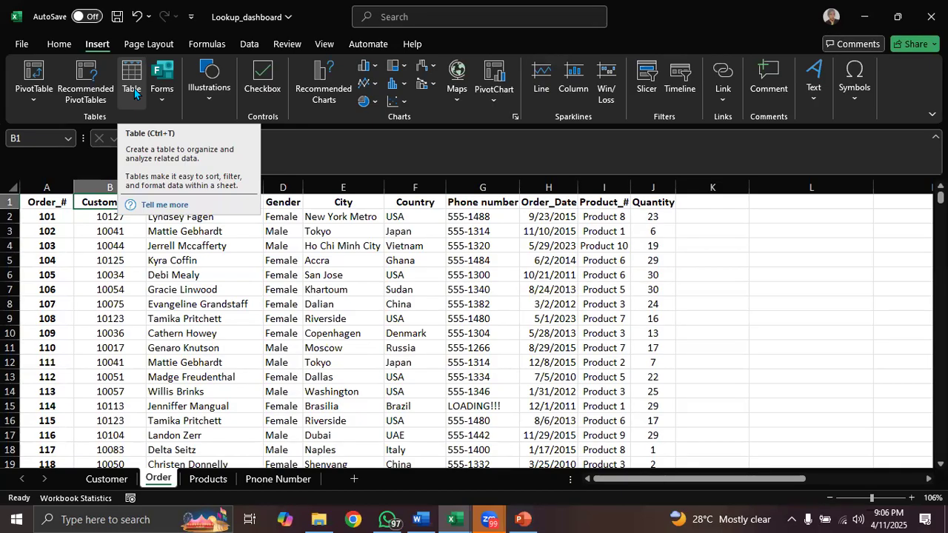
{"action": "left_click", "coordinate": [297, 320]}
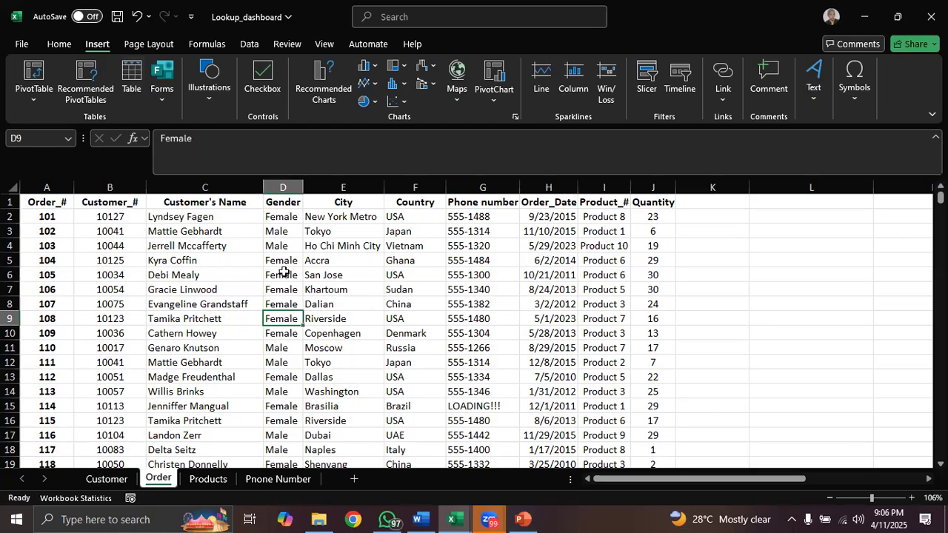
{"action": "left_click", "coordinate": [279, 240]}
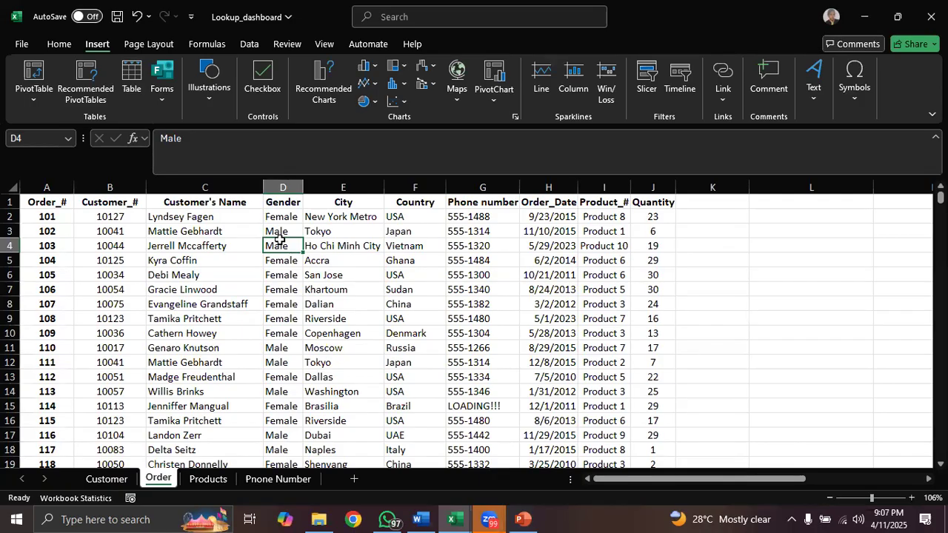
{"action": "key", "text": "ctrl+t"}
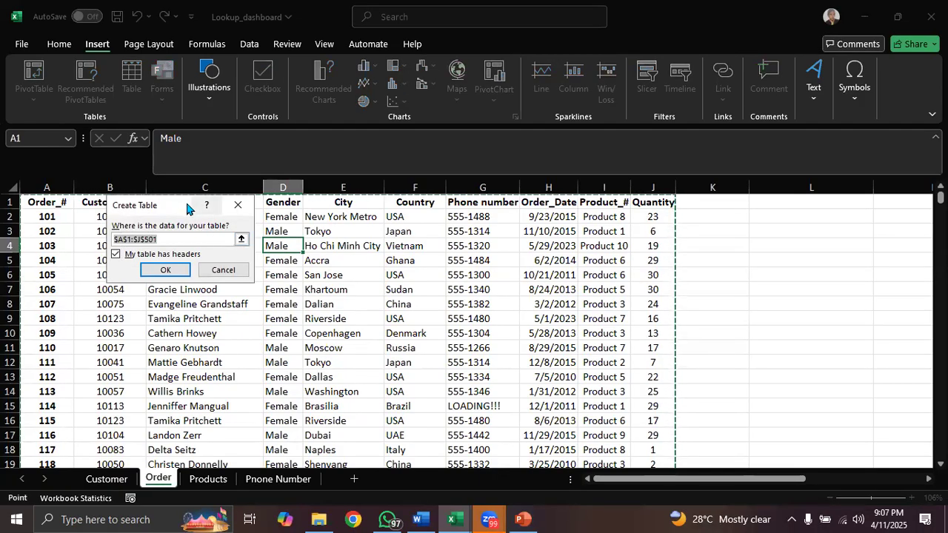
{"action": "left_click_drag", "start_coordinate": [194, 203], "coordinate": [500, 217]}
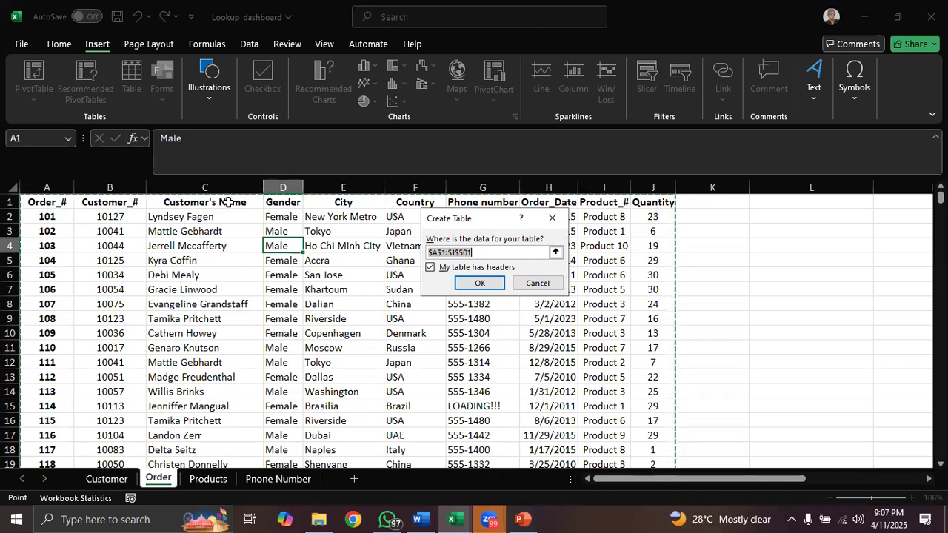
{"action": "left_click", "coordinate": [430, 268]}
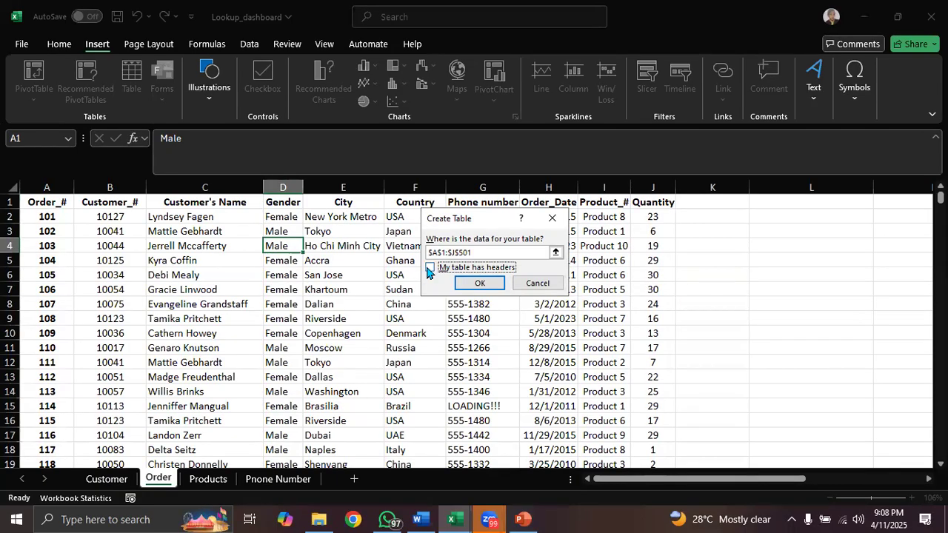
{"action": "left_click", "coordinate": [478, 283]}
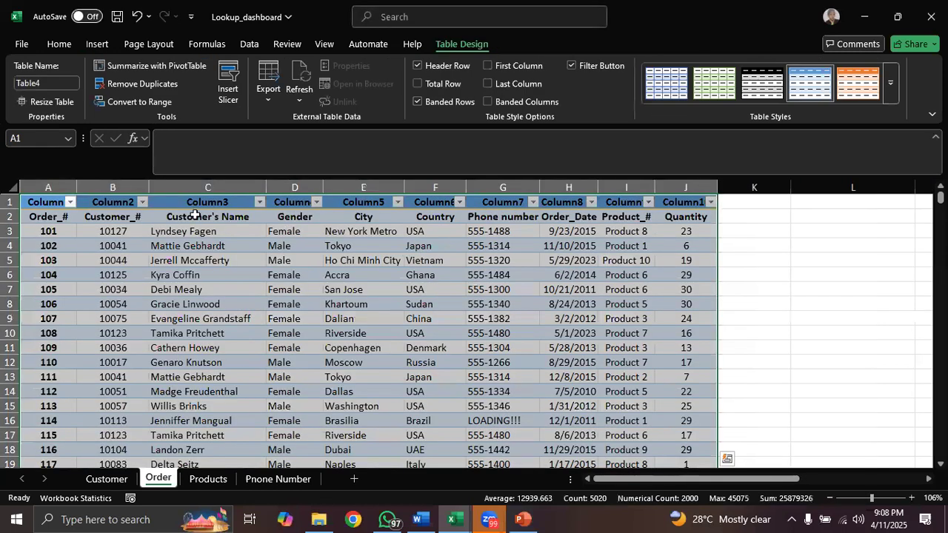
- Inspect the generic column headers above the original header row, and undo the table creation
{"action": "left_click", "coordinate": [42, 203]}
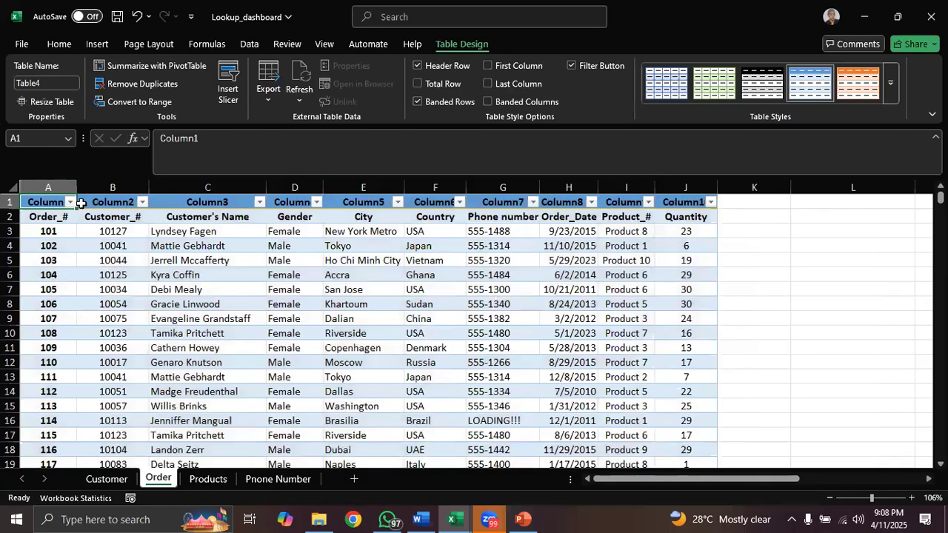
{"action": "left_click", "coordinate": [101, 202]}
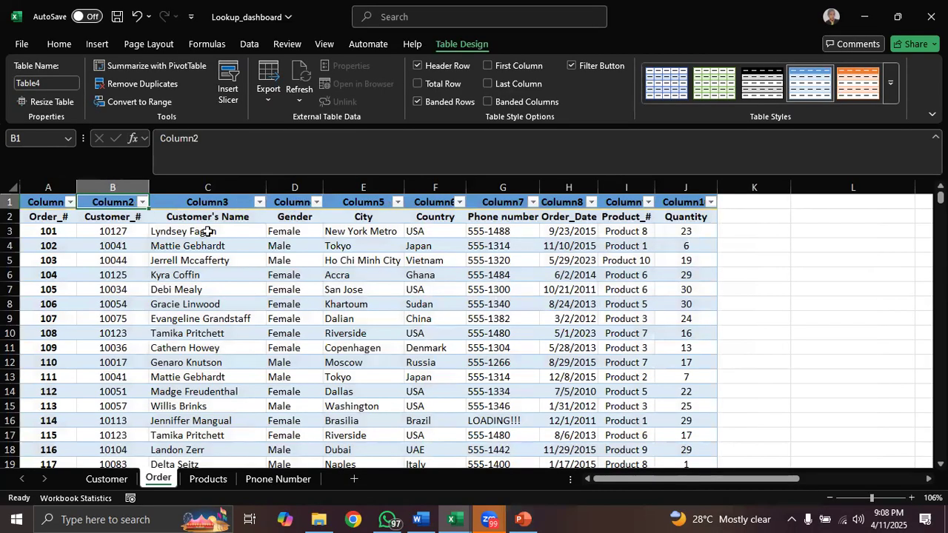
{"action": "left_click", "coordinate": [10, 216]}
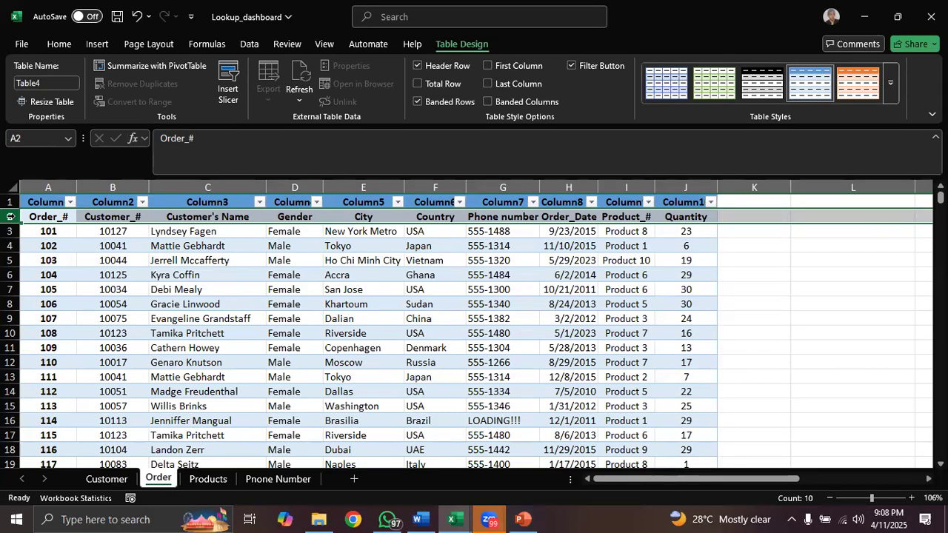
{"action": "key", "text": "ctrl+z"}
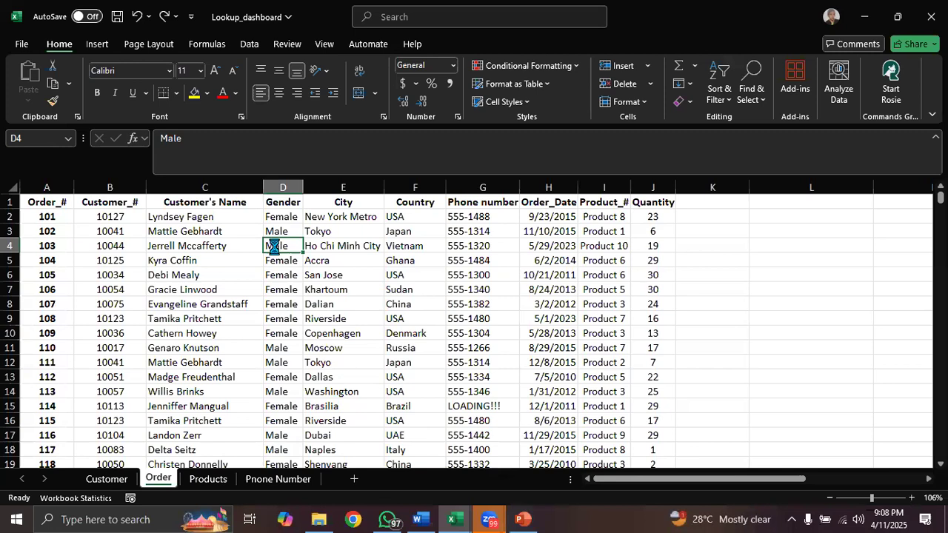
- Convert the order data in A1:J501 to a table, keeping the My table has headers option on
{"action": "key", "text": "ctrl+t"}
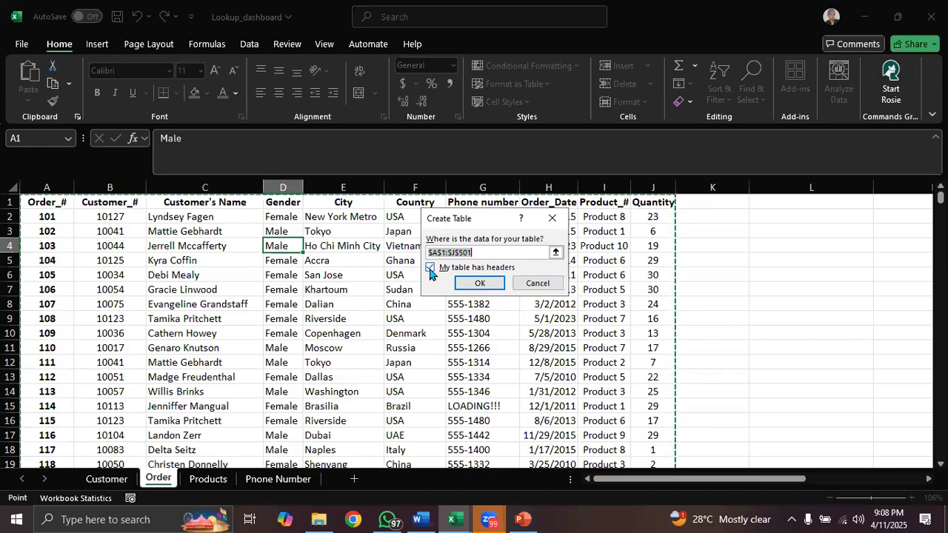
{"action": "left_click", "coordinate": [480, 281]}
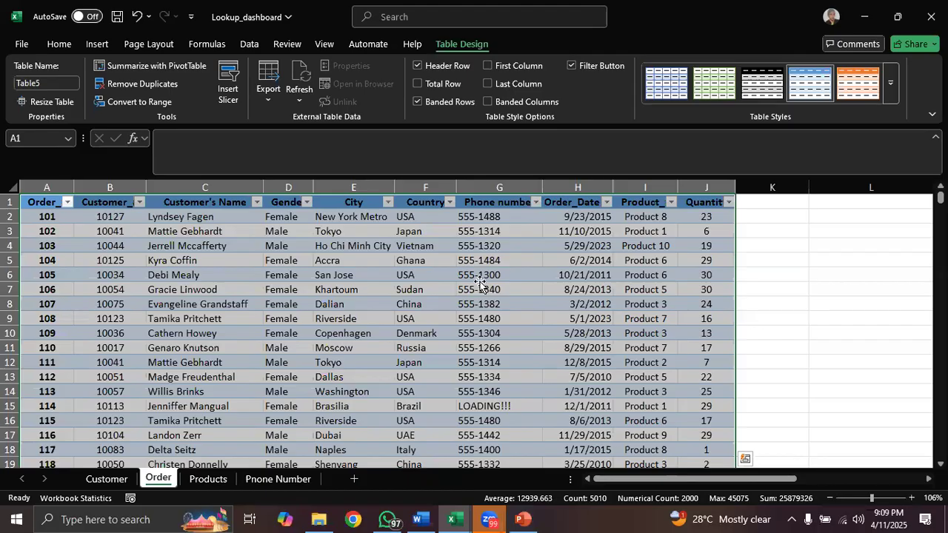
{"action": "left_click", "coordinate": [480, 288]}
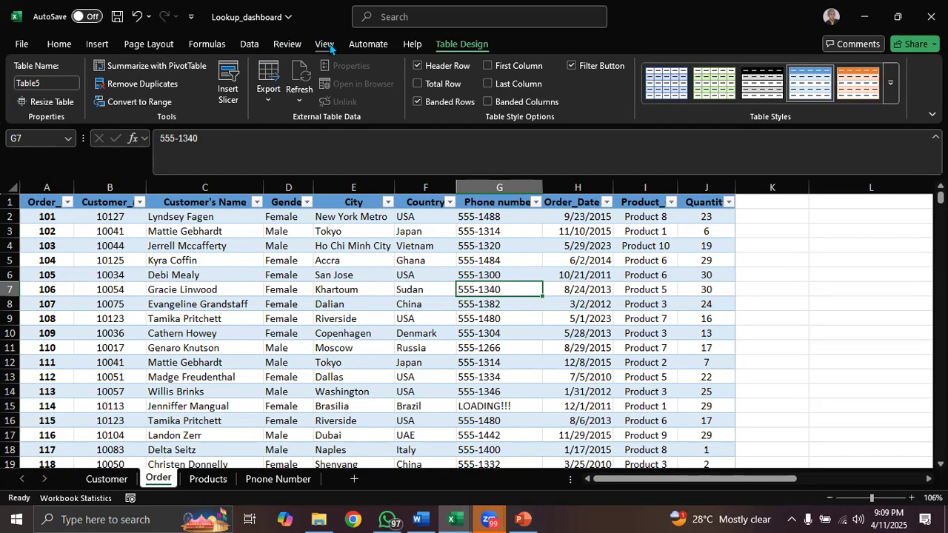
- Compare the available table design tools with a cell inside and outside the table selected, and undo the table creation
{"action": "left_click", "coordinate": [427, 292]}
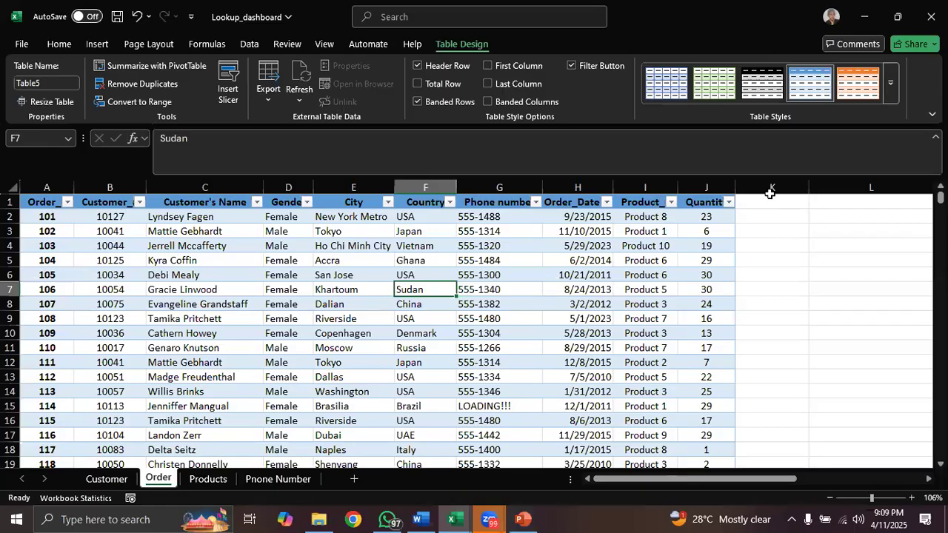
{"action": "left_click", "coordinate": [768, 230]}
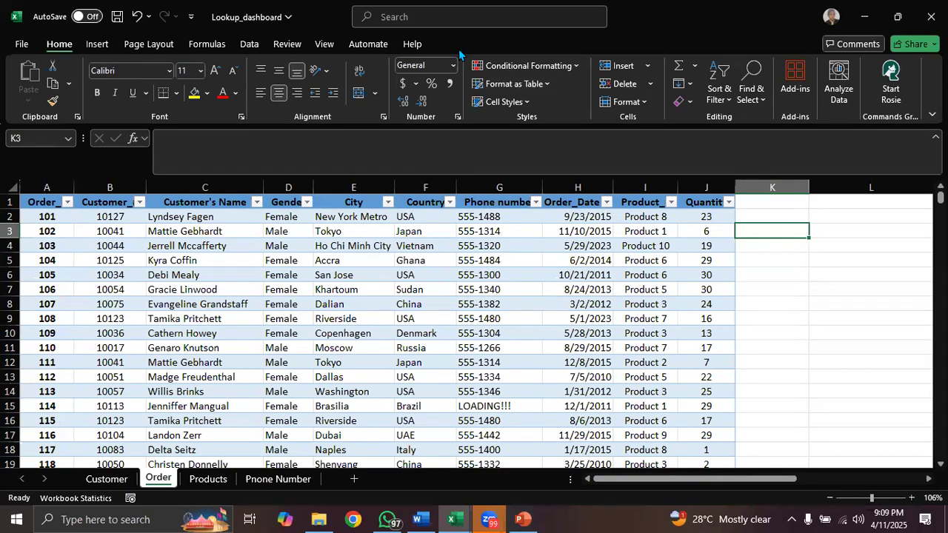
{"action": "left_click", "coordinate": [412, 272]}
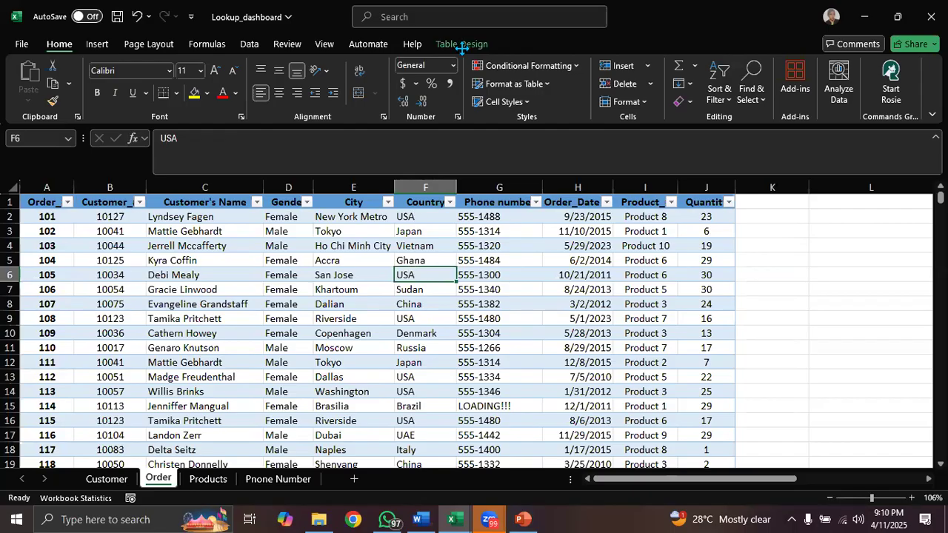
{"action": "left_click", "coordinate": [876, 257]}
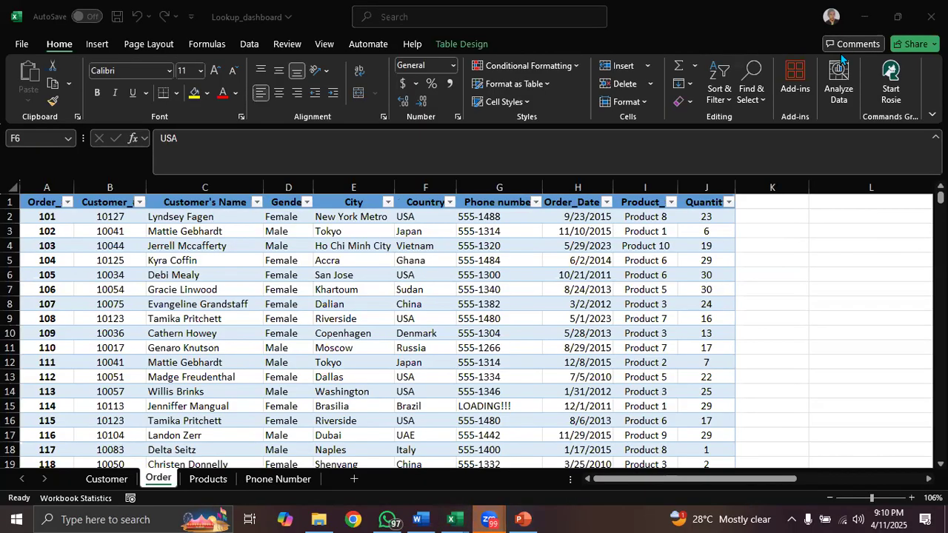
{"action": "left_click", "coordinate": [450, 280]}
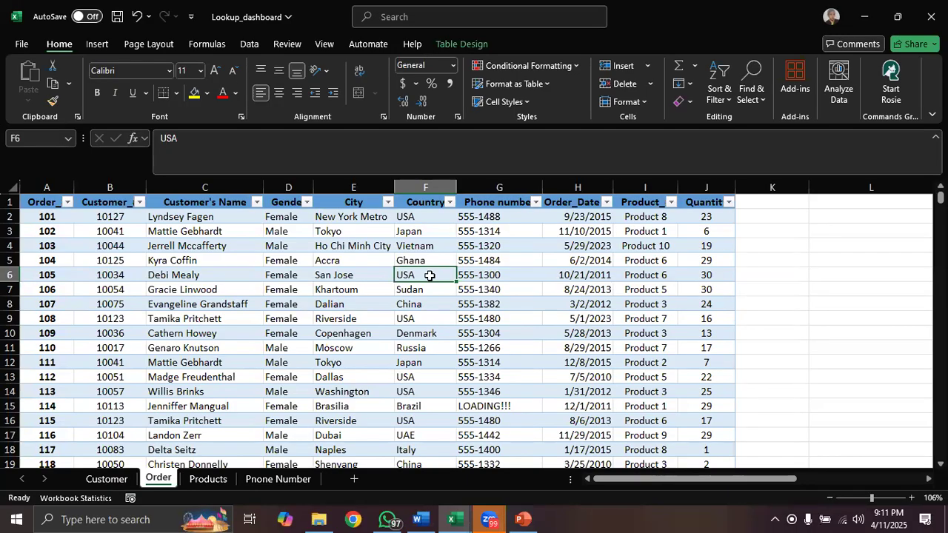
{"action": "key", "text": "ctrl+z"}
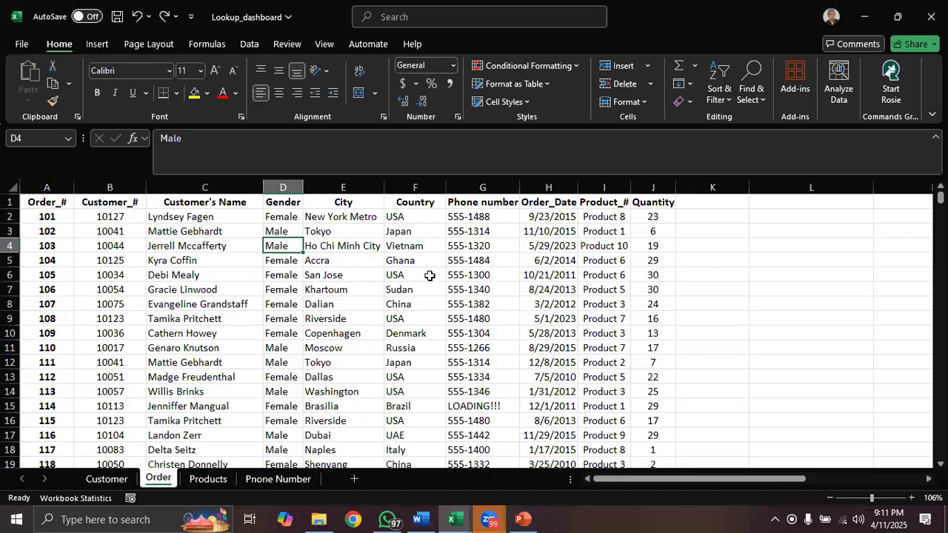
- Starting from empty cell L4, create a table with headers from columns A:J of the Order sheet
{"action": "left_click", "coordinate": [421, 261]}
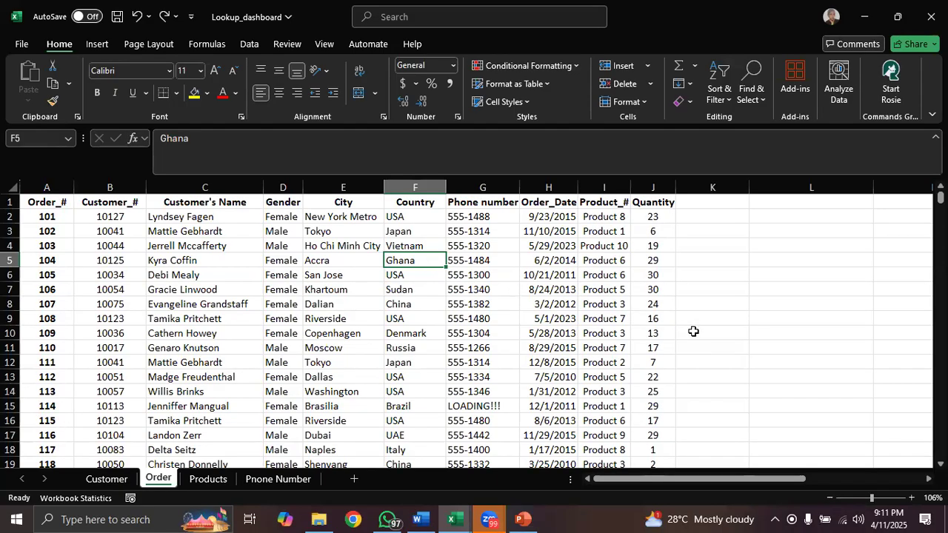
{"action": "left_click", "coordinate": [709, 249]}
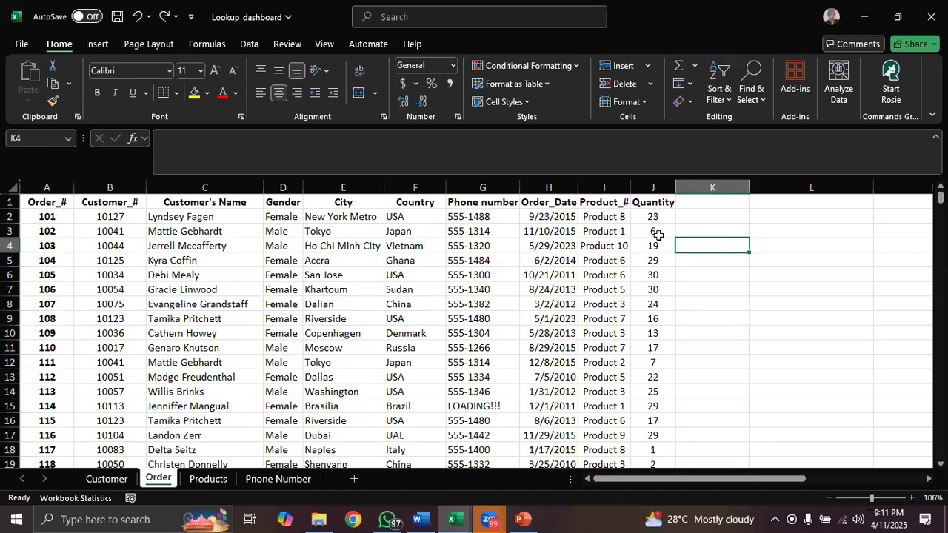
{"action": "left_click", "coordinate": [785, 245]}
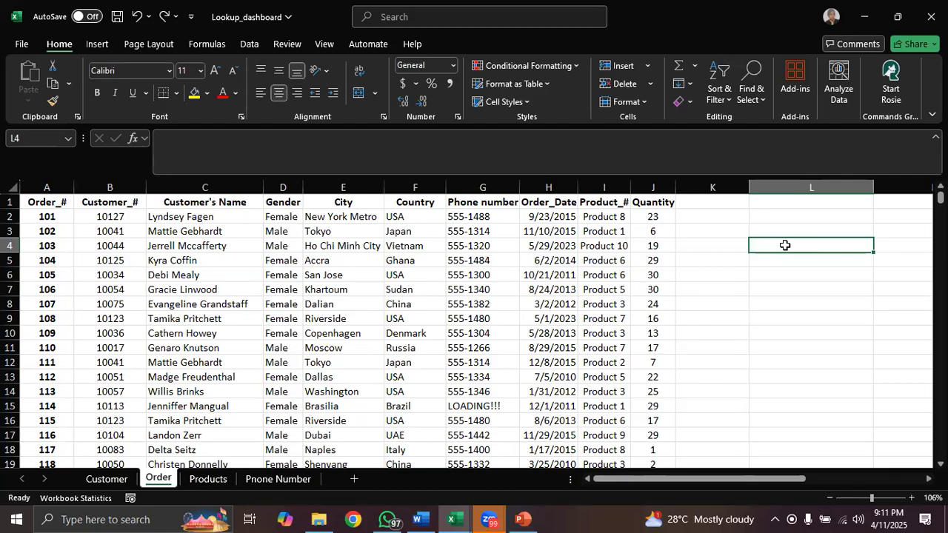
{"action": "key", "text": "ctrl+t"}
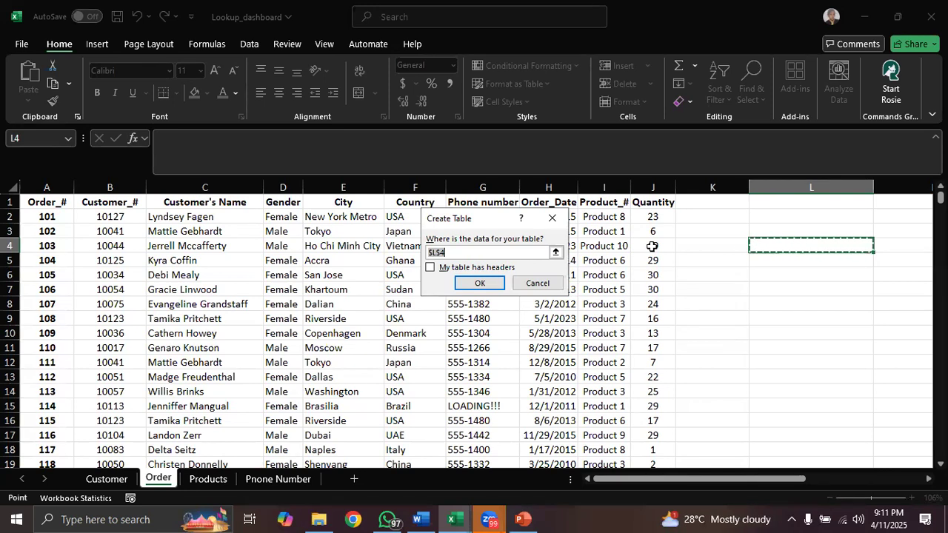
{"action": "key", "text": "BackSpace"}
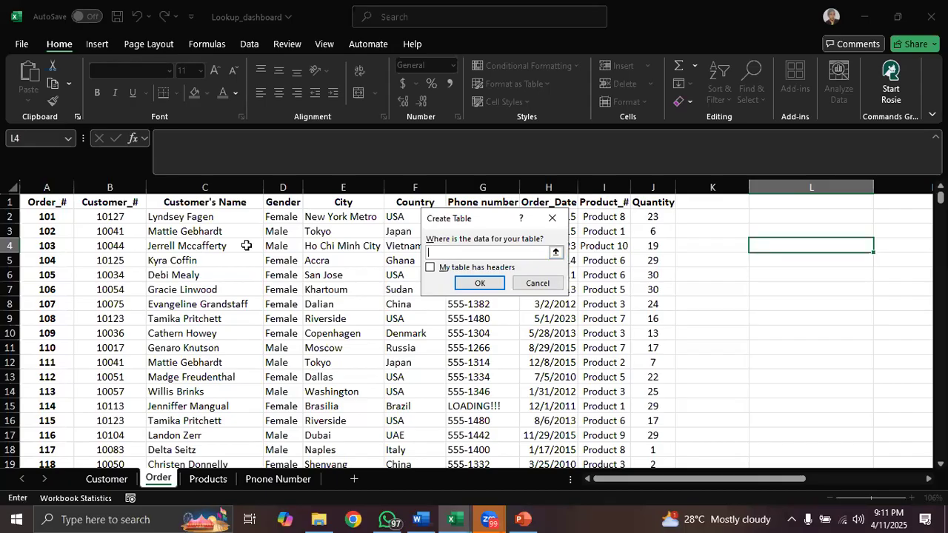
{"action": "left_click_drag", "start_coordinate": [46, 187], "coordinate": [657, 186]}
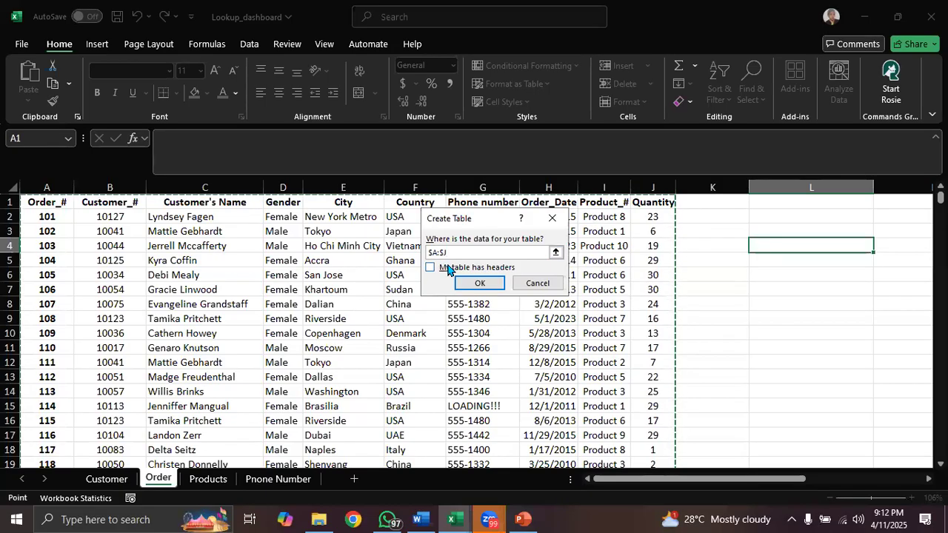
{"action": "left_click", "coordinate": [431, 270]}
{"action": "left_click", "coordinate": [481, 283]}
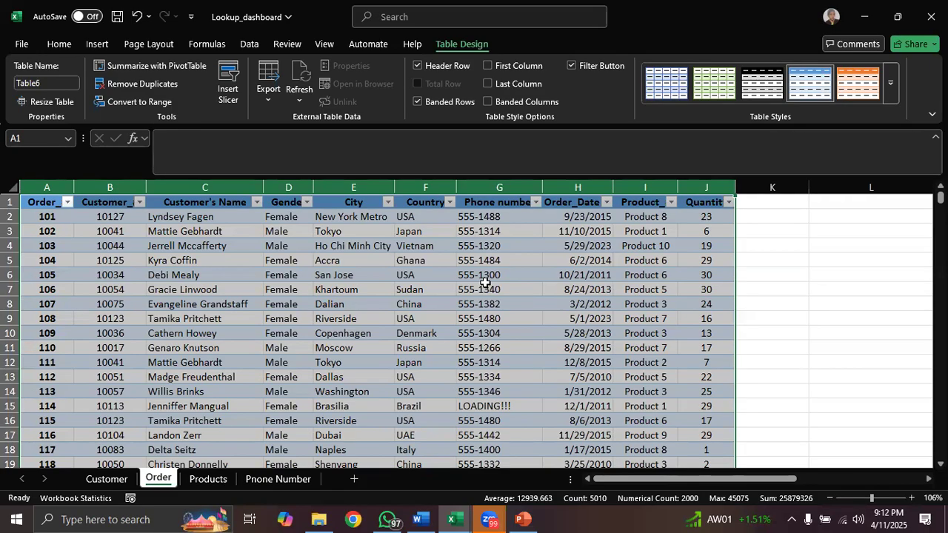
{"action": "left_click", "coordinate": [485, 286]}
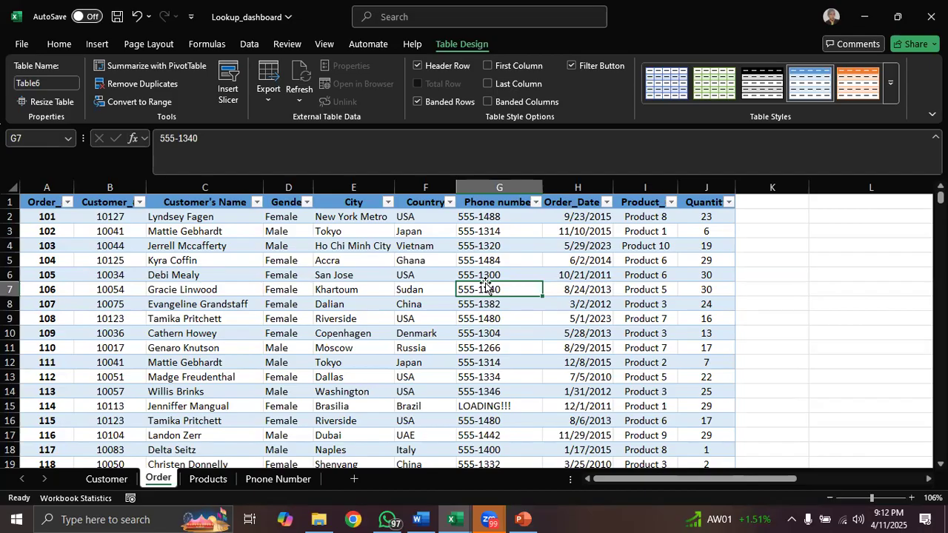
- Switch to the Table Functions 2 presentation in PowerPoint and review the Table Basics, Remove Duplicates and Features of a Table slides
{"action": "left_click", "coordinate": [522, 519]}
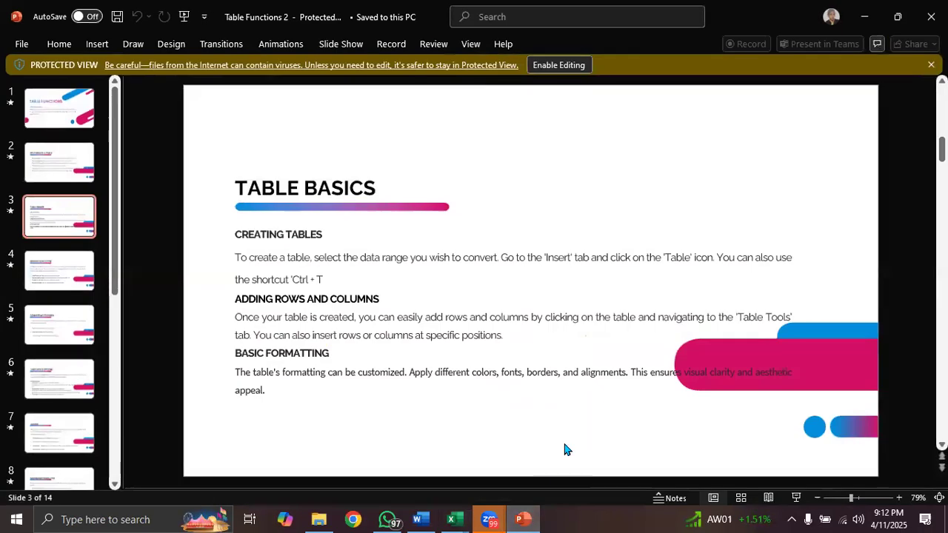
{"action": "scroll", "coordinate": [575, 427], "scroll_direction": "down", "scroll_amount": 1}
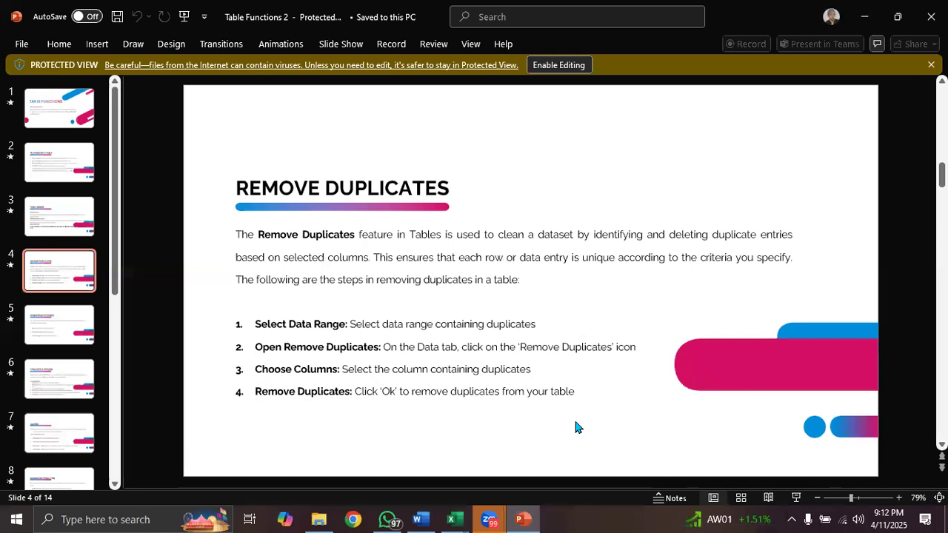
{"action": "scroll", "coordinate": [575, 428], "scroll_direction": "down", "scroll_amount": 1}
{"action": "scroll", "coordinate": [575, 428], "scroll_direction": "down", "scroll_amount": 1}
{"action": "scroll", "coordinate": [576, 427], "scroll_direction": "up", "scroll_amount": 4}
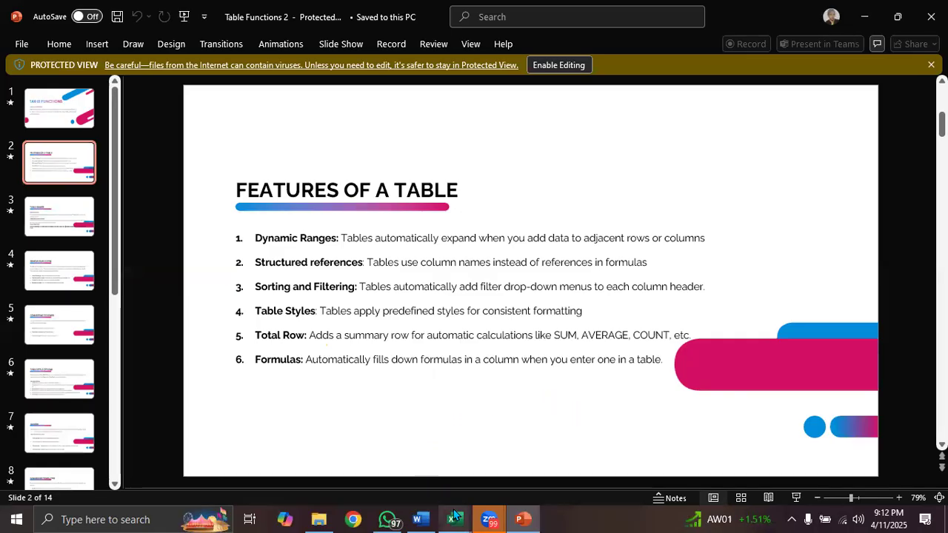
- Return to the Lookup_dashboard workbook in Excel and apply a green table style from the Light group to the order table
{"action": "mouse_move", "coordinate": [454, 516]}
{"action": "left_click", "coordinate": [415, 465]}
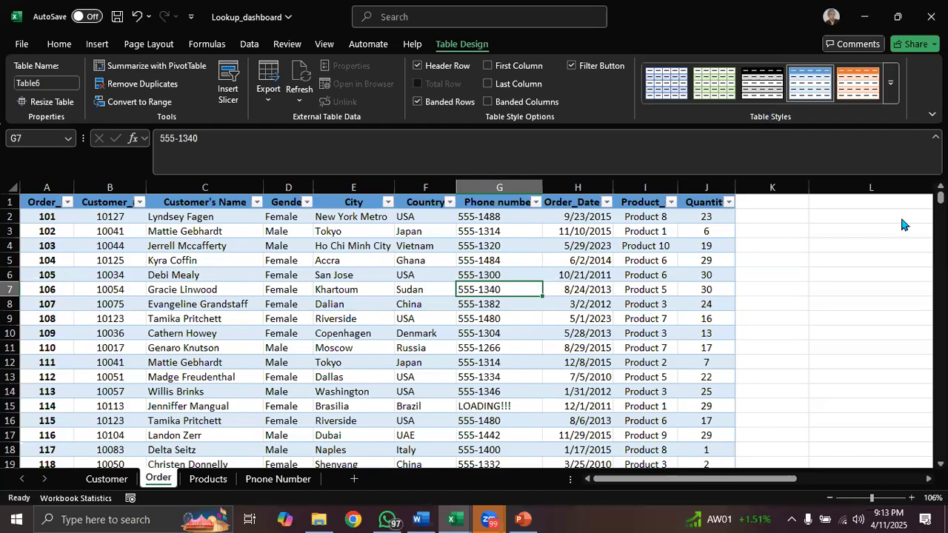
{"action": "left_click", "coordinate": [894, 89]}
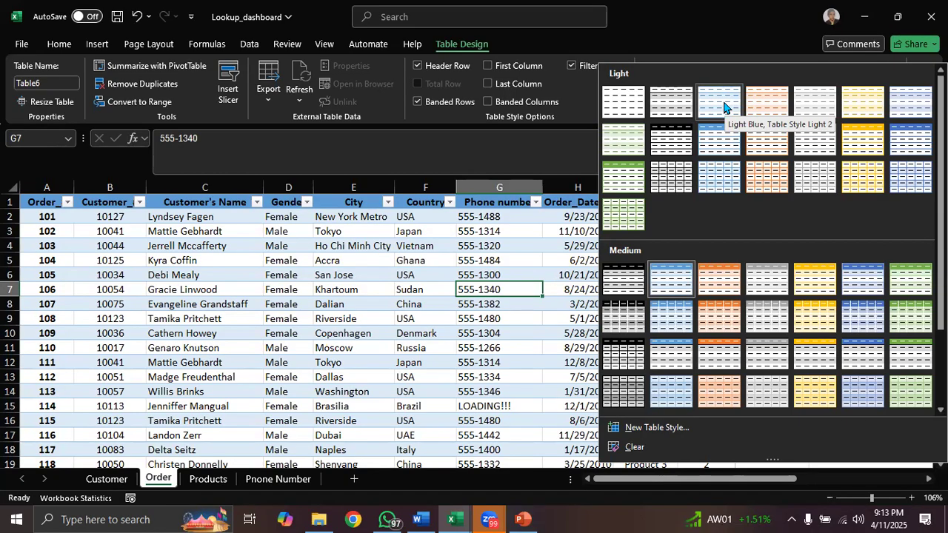
{"action": "left_click", "coordinate": [621, 177]}
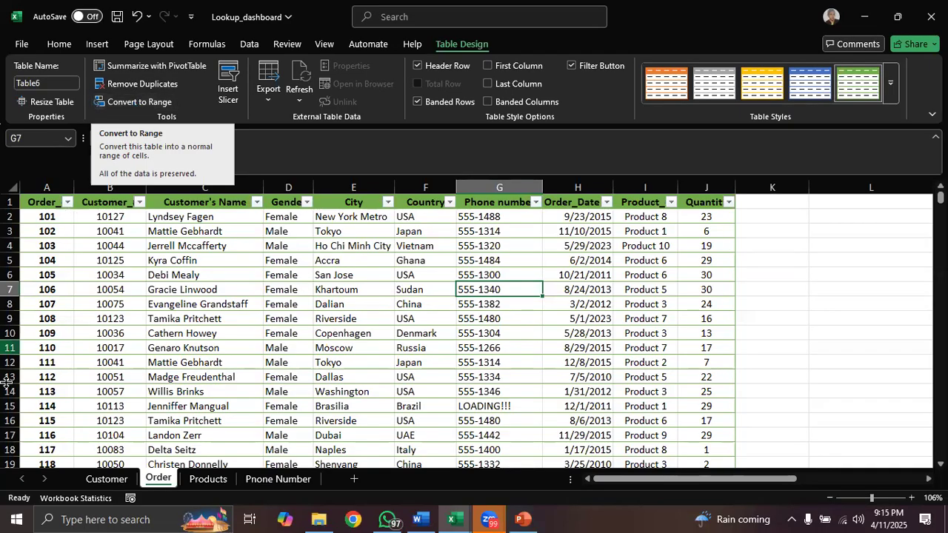
- Try to convert the table on the Order sheet to a normal range
{"action": "left_click", "coordinate": [114, 482]}
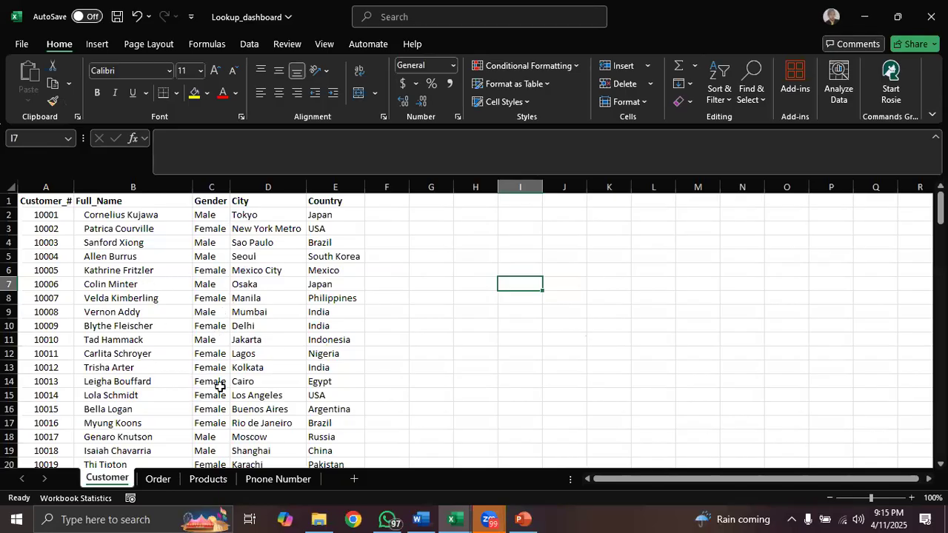
{"action": "key", "text": "ctrl+Page_Down"}
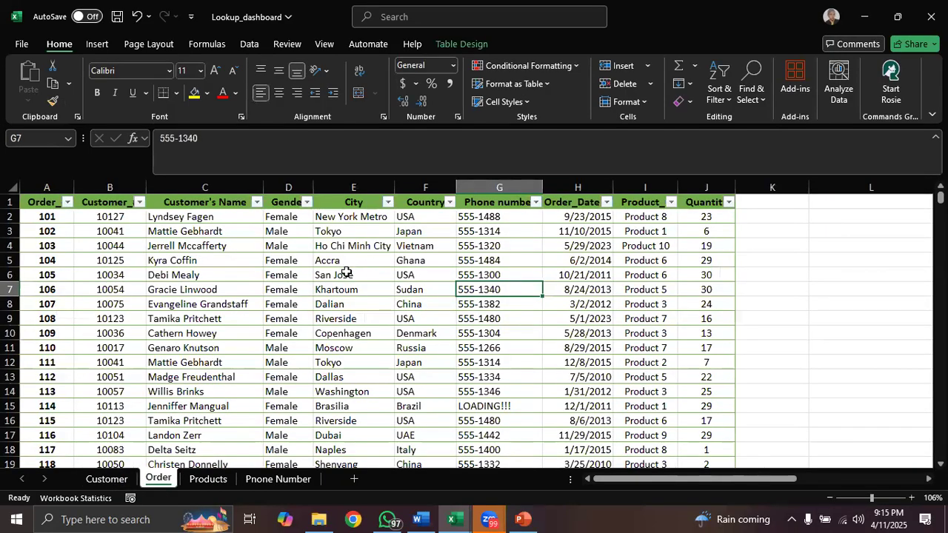
{"action": "left_click", "coordinate": [345, 272]}
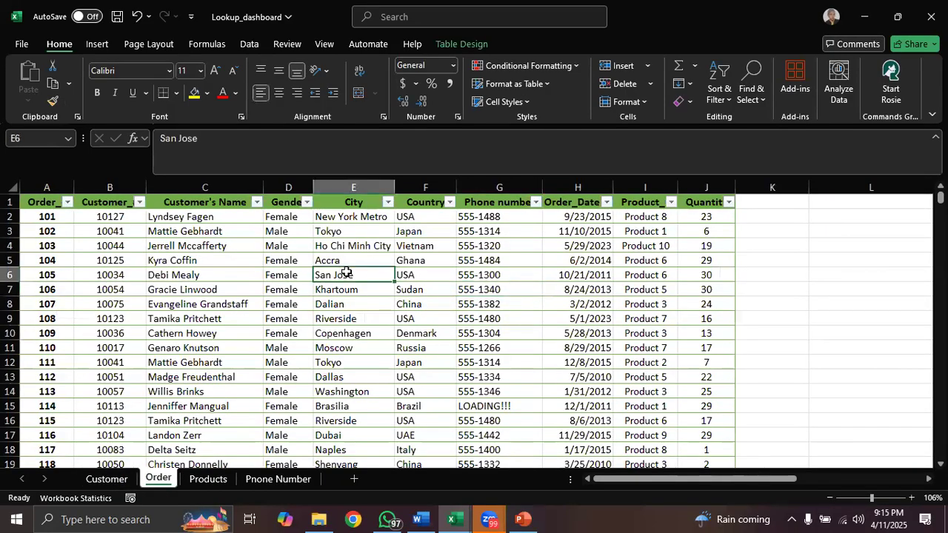
{"action": "left_click", "coordinate": [462, 45]}
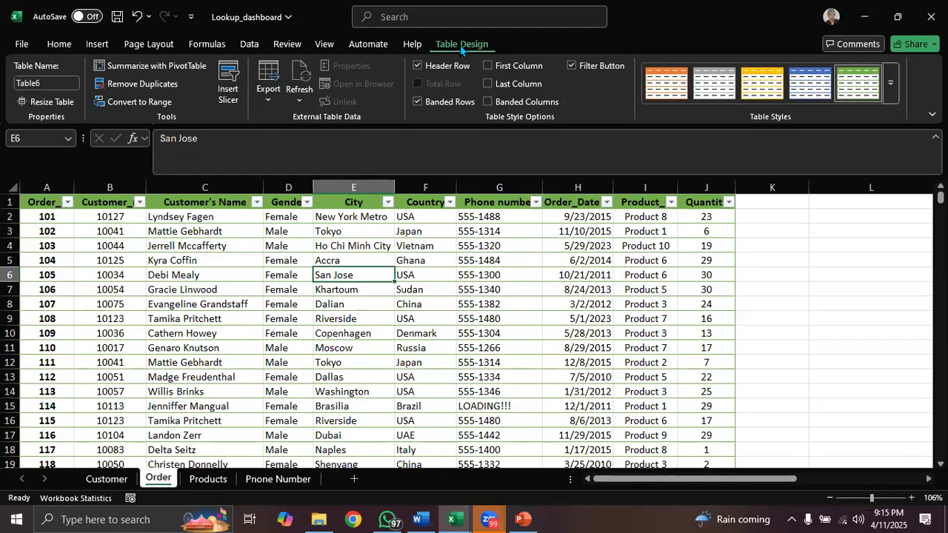
{"action": "left_click", "coordinate": [138, 106]}
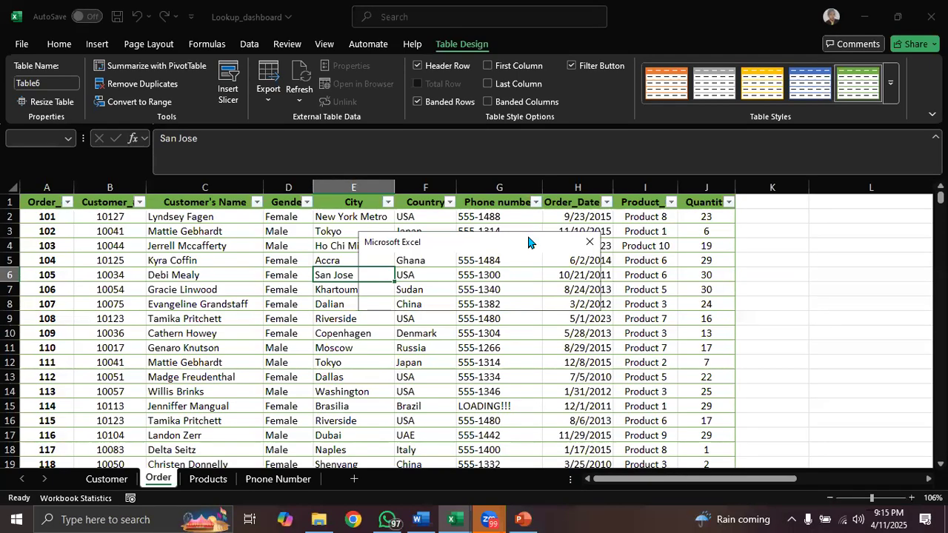
{"action": "left_click", "coordinate": [590, 241]}
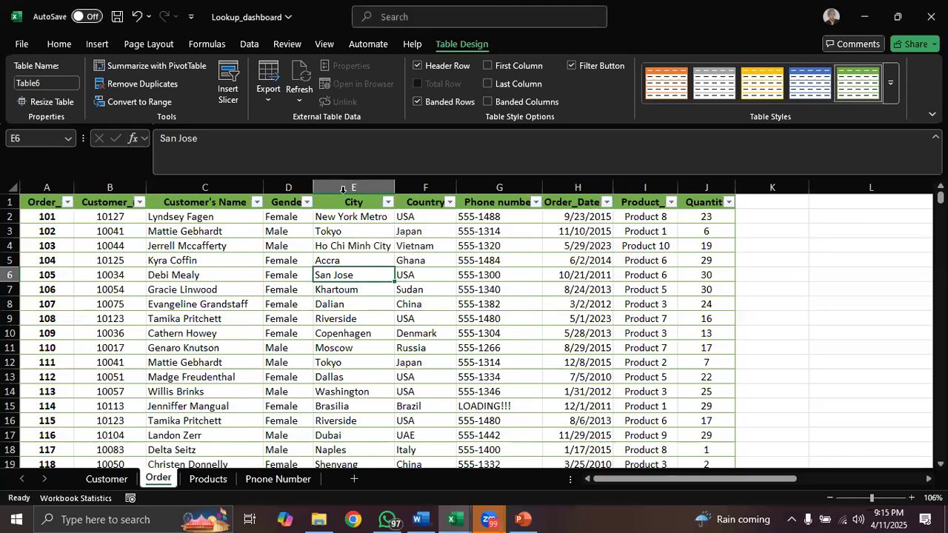
{"action": "left_click", "coordinate": [148, 103]}
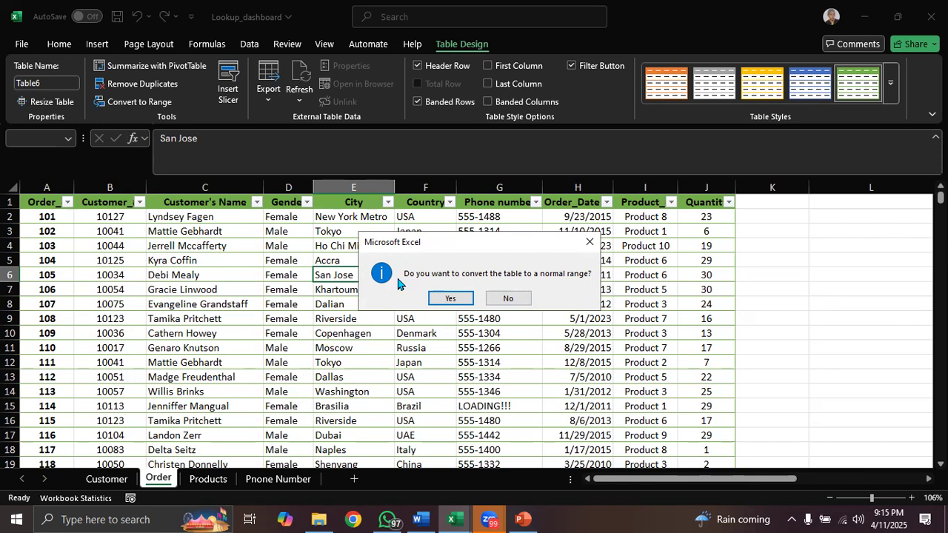
{"action": "left_click", "coordinate": [453, 299]}
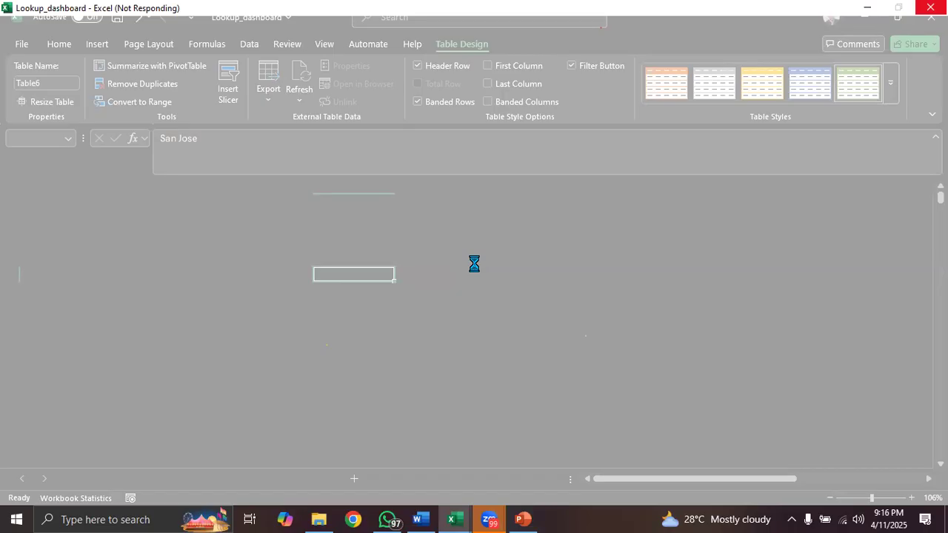
- Recheck the frozen Lookup_dashboard window and restart the unresponsive program
{"action": "left_click", "coordinate": [867, 12]}
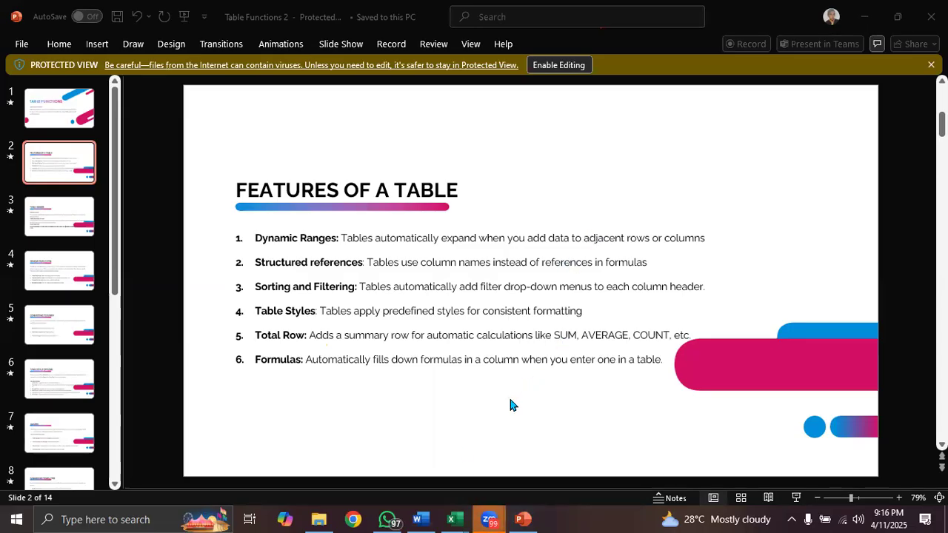
{"action": "mouse_move", "coordinate": [463, 517]}
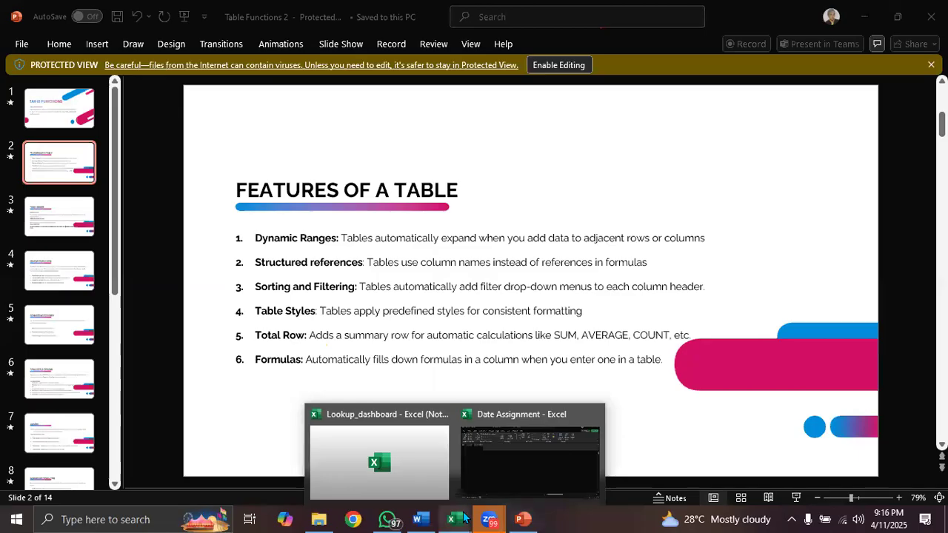
{"action": "left_click", "coordinate": [417, 482]}
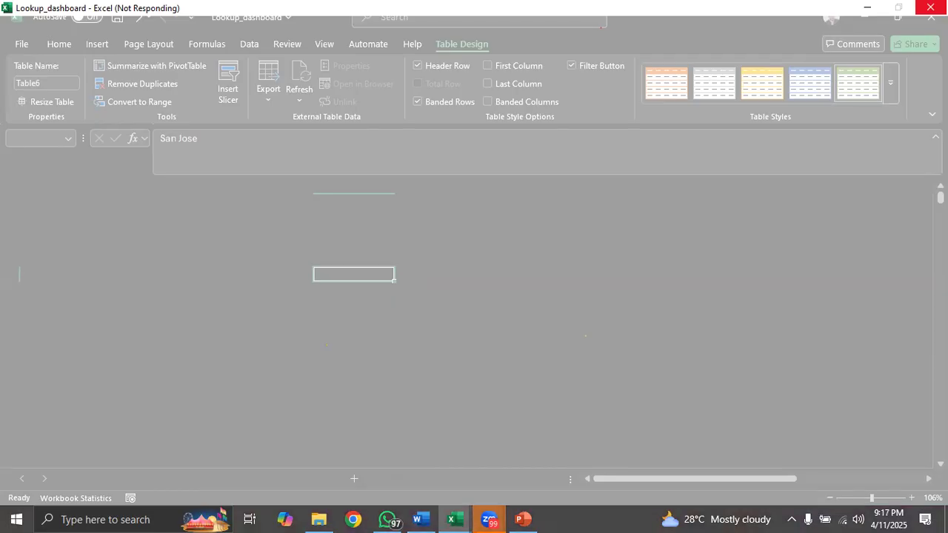
{"action": "left_click", "coordinate": [930, 7]}
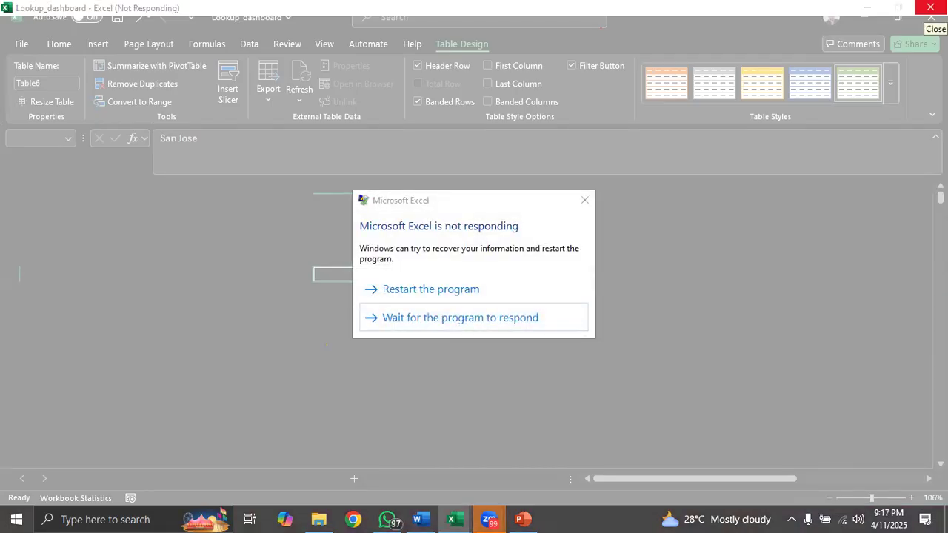
{"action": "left_click", "coordinate": [488, 292]}
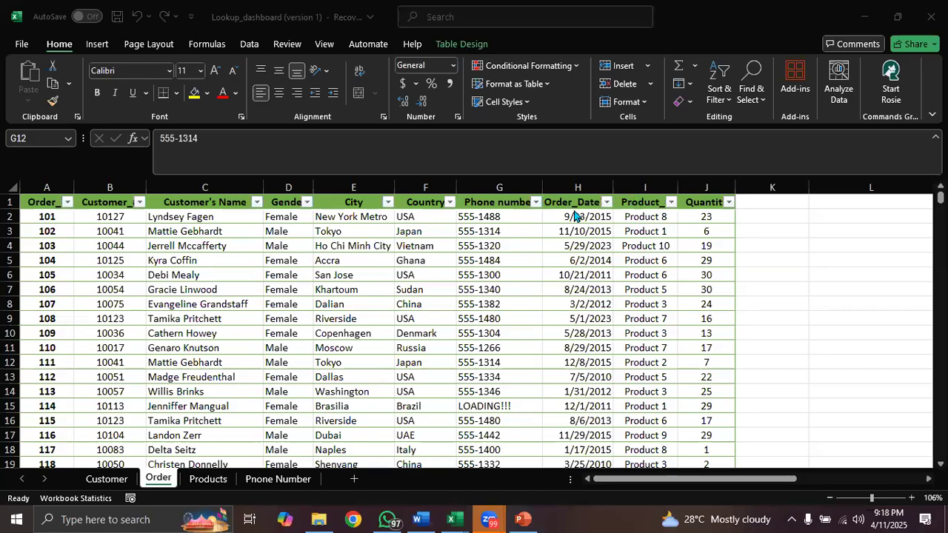
- Try again to convert the order table to a normal range, using the recovered version of the workbook
{"action": "left_click", "coordinate": [570, 290]}
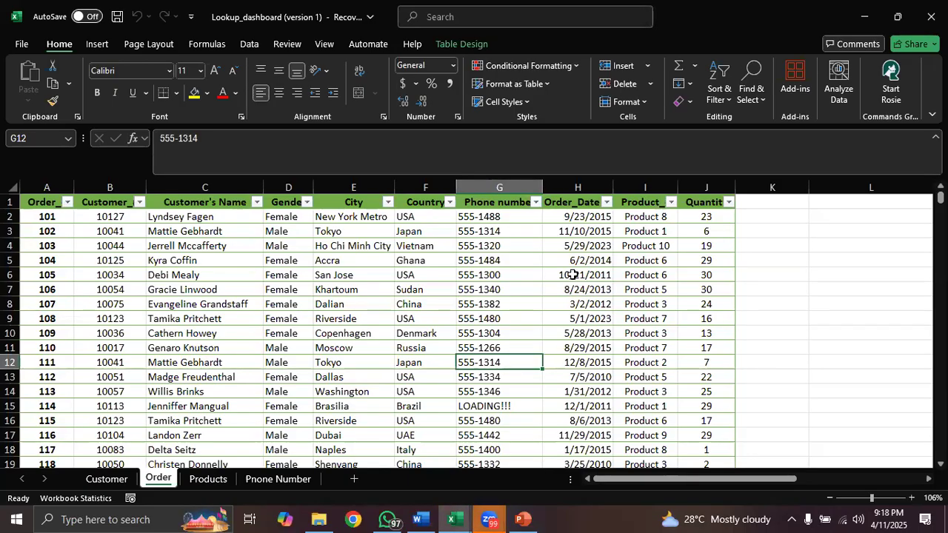
{"action": "left_click", "coordinate": [868, 25]}
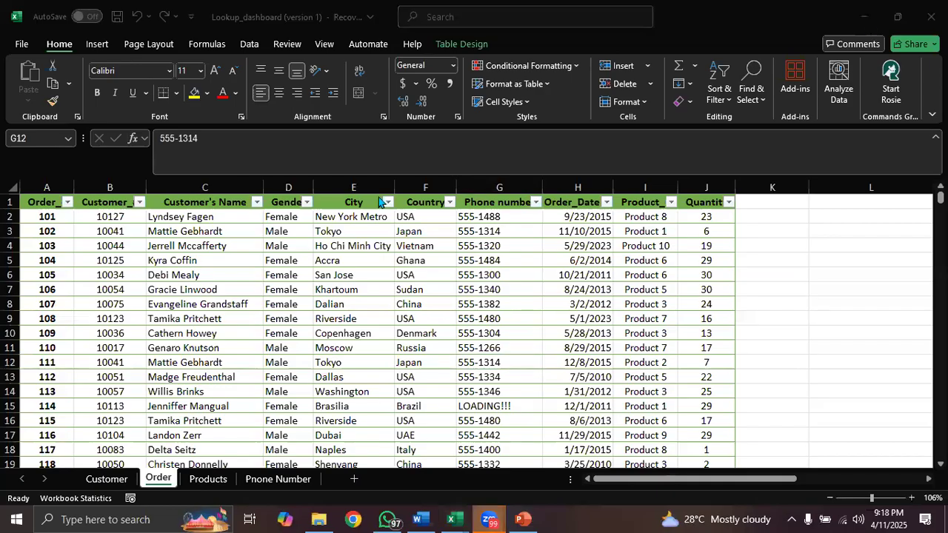
{"action": "left_click", "coordinate": [369, 246]}
{"action": "left_click", "coordinate": [369, 246]}
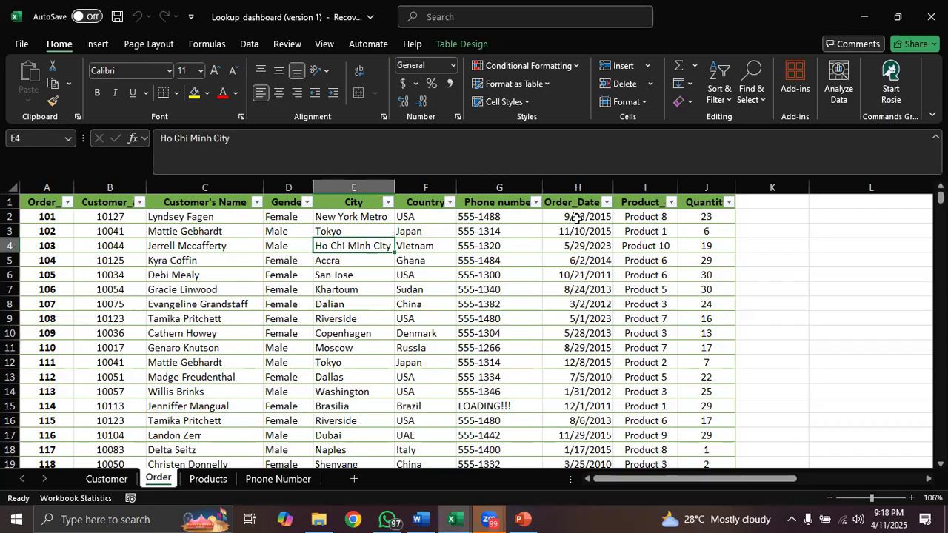
{"action": "left_click", "coordinate": [465, 46]}
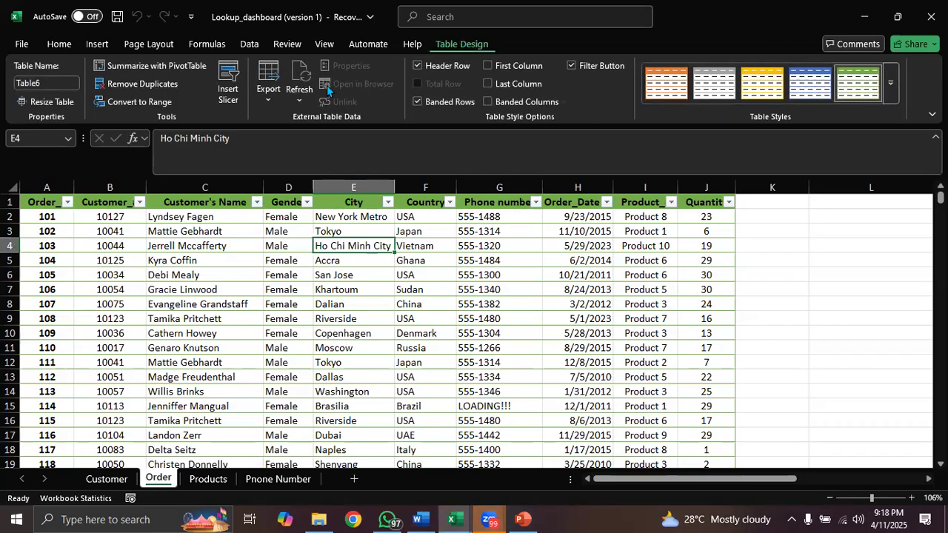
{"action": "left_click", "coordinate": [143, 102]}
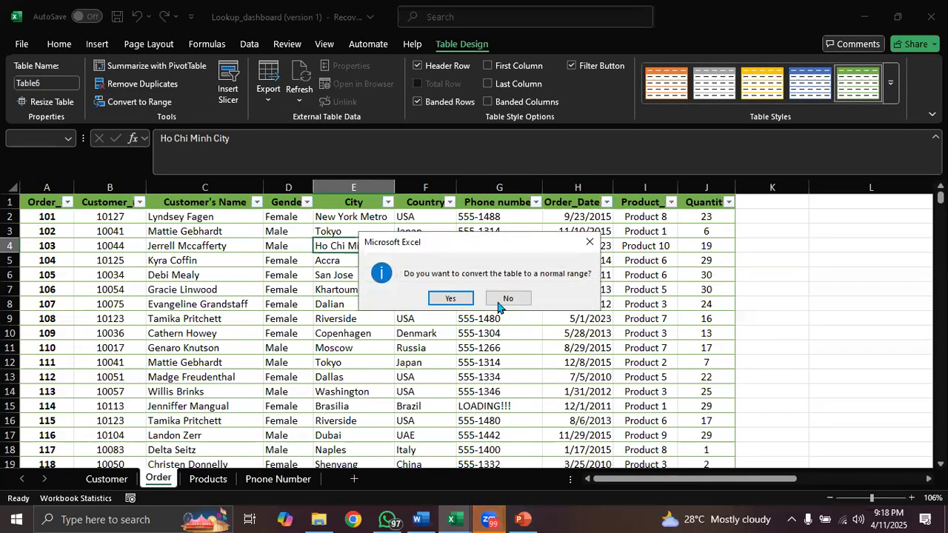
{"action": "left_click", "coordinate": [453, 298]}
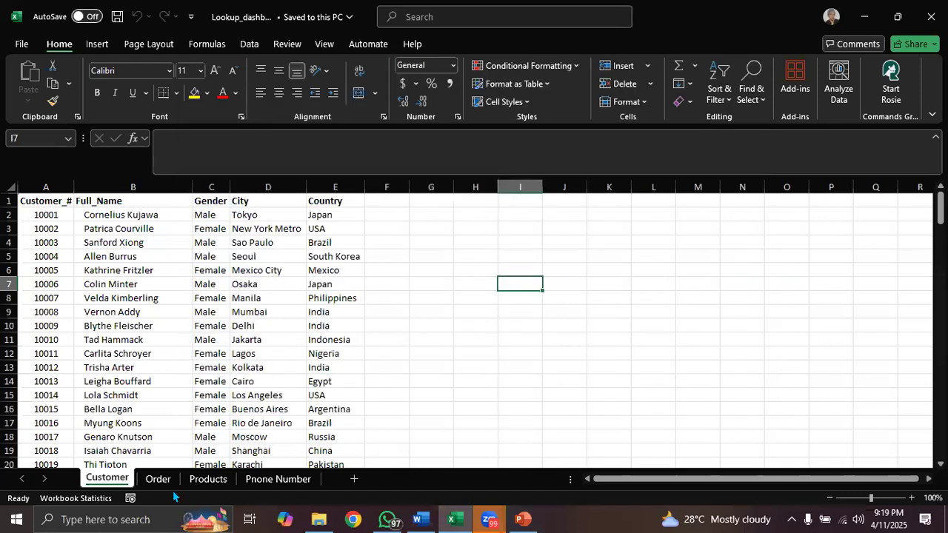
- Convert the Order sheet data in A1:J501 to a table, keeping the My table has headers option on
{"action": "left_click", "coordinate": [159, 479]}
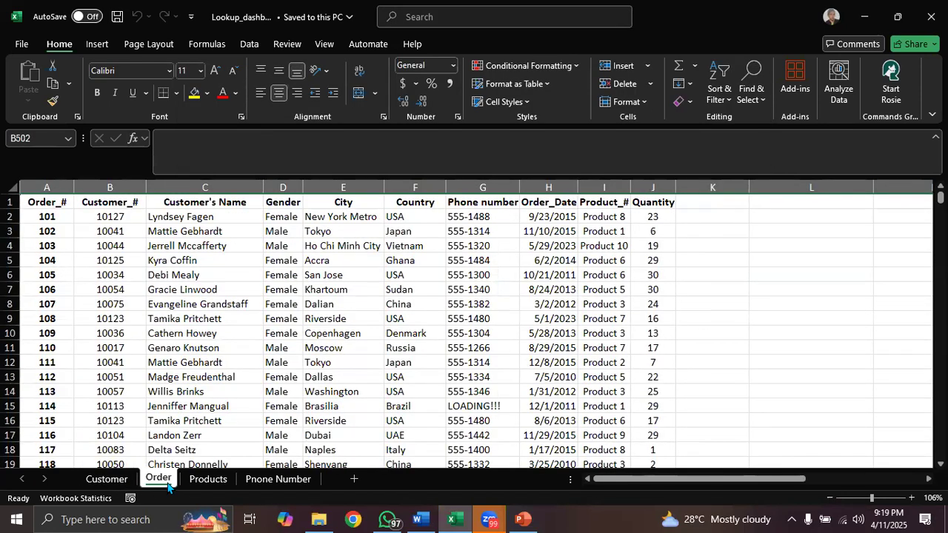
{"action": "left_click", "coordinate": [455, 267]}
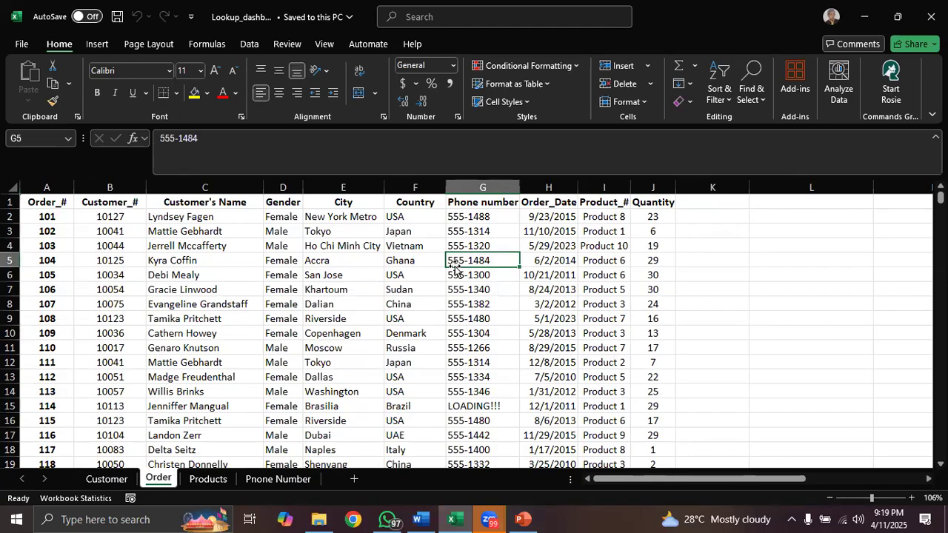
{"action": "left_click", "coordinate": [431, 340]}
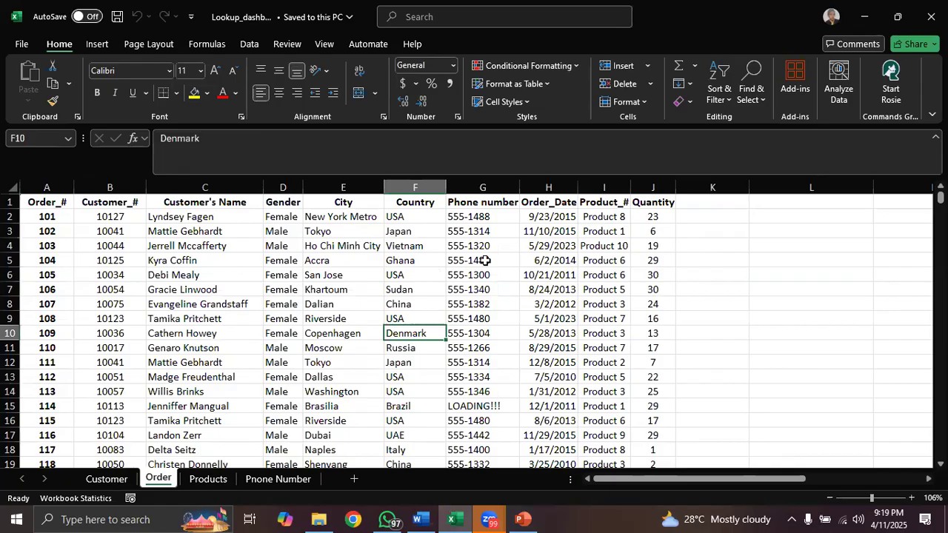
{"action": "left_click", "coordinate": [422, 250]}
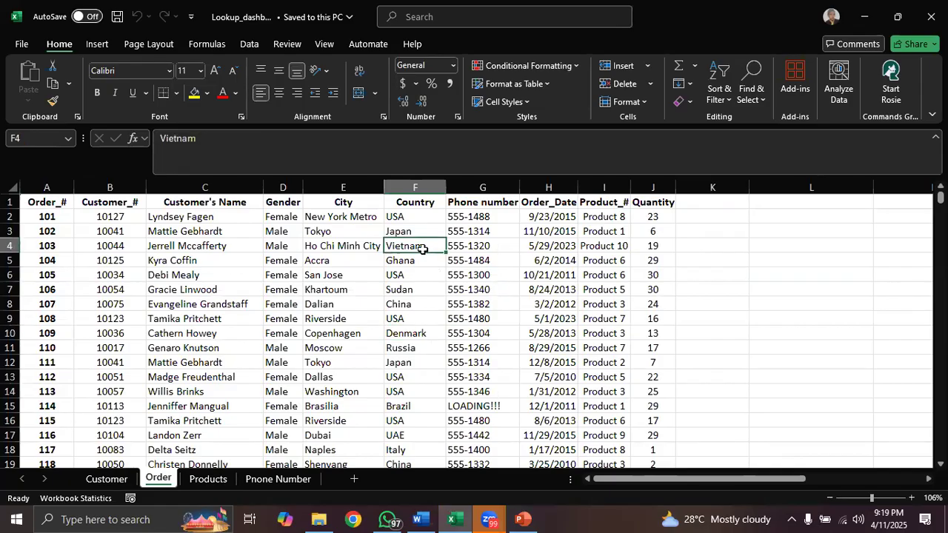
{"action": "left_click", "coordinate": [373, 317]}
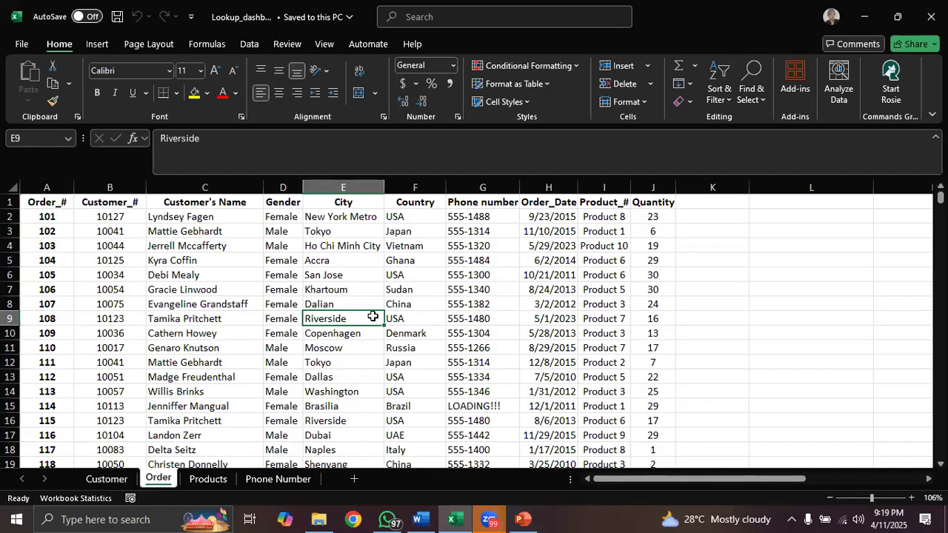
{"action": "key", "text": "ctrl+t"}
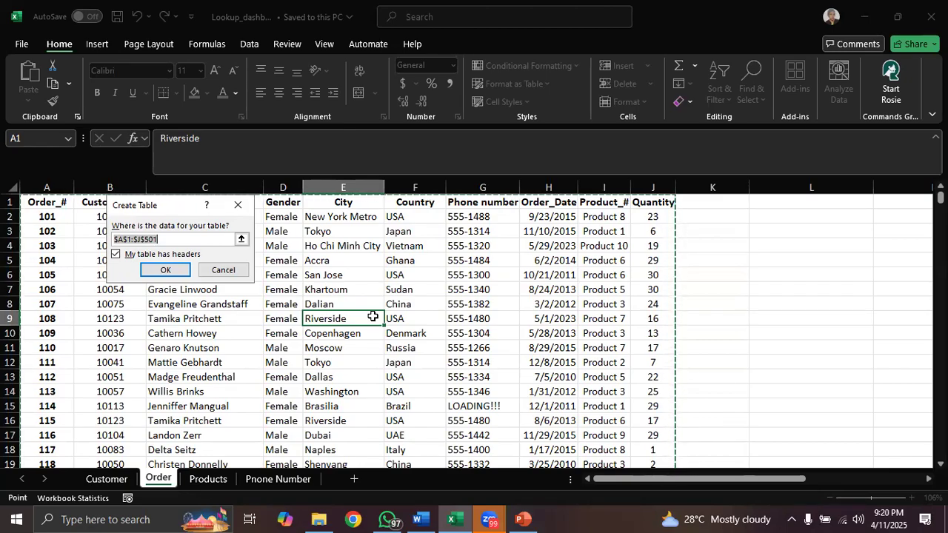
{"action": "left_click", "coordinate": [166, 269]}
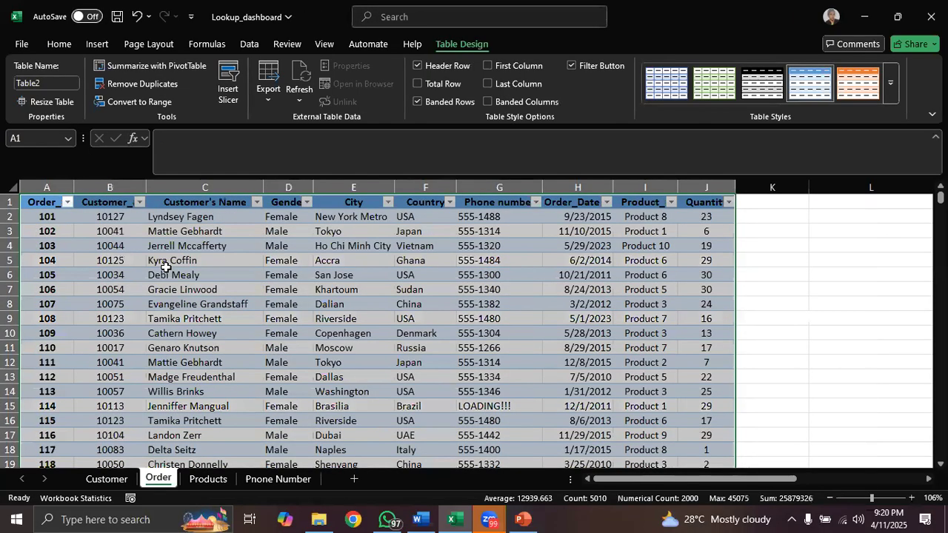
- Compare the available table design tools with a cell inside and outside the order table selected
{"action": "left_click", "coordinate": [459, 305]}
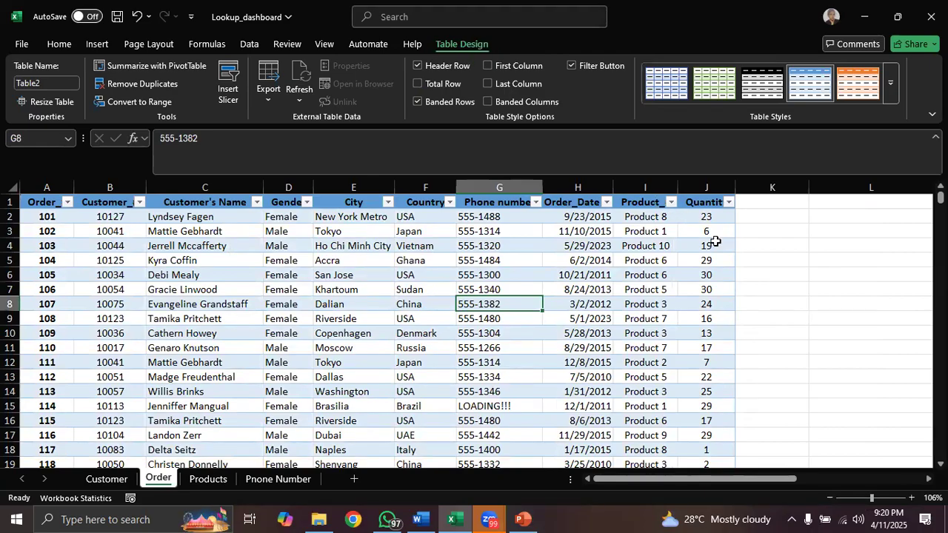
{"action": "left_click", "coordinate": [782, 274]}
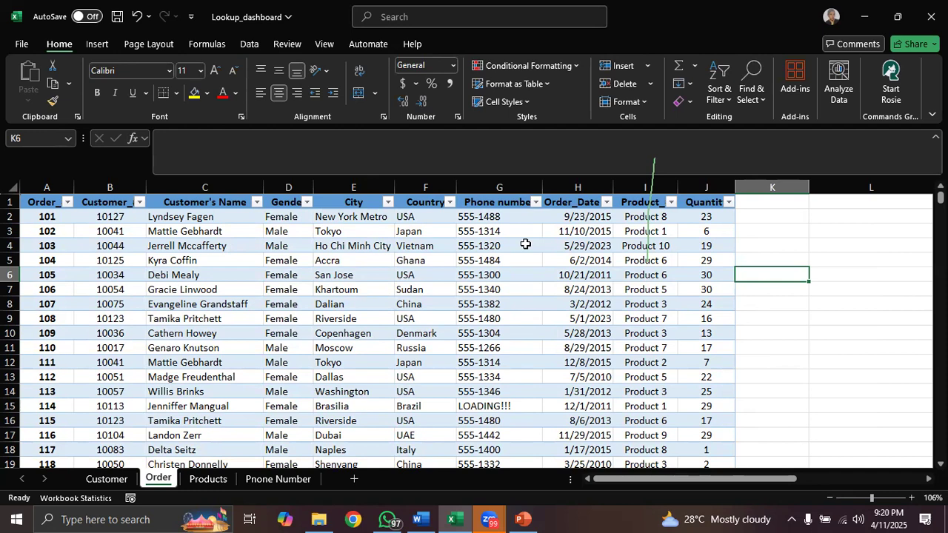
{"action": "left_click", "coordinate": [485, 290]}
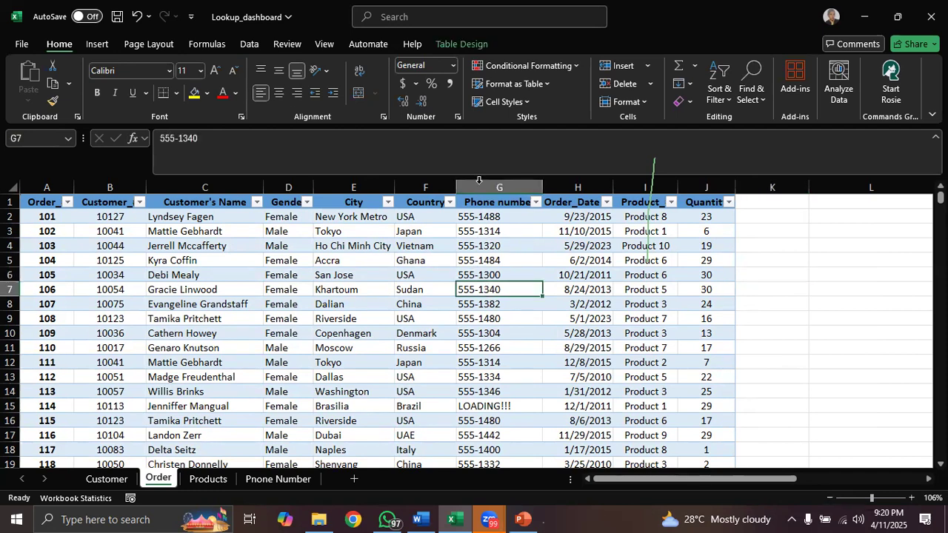
- Apply the Green, Table Style Light 14 design to the order table
{"action": "left_click", "coordinate": [459, 44]}
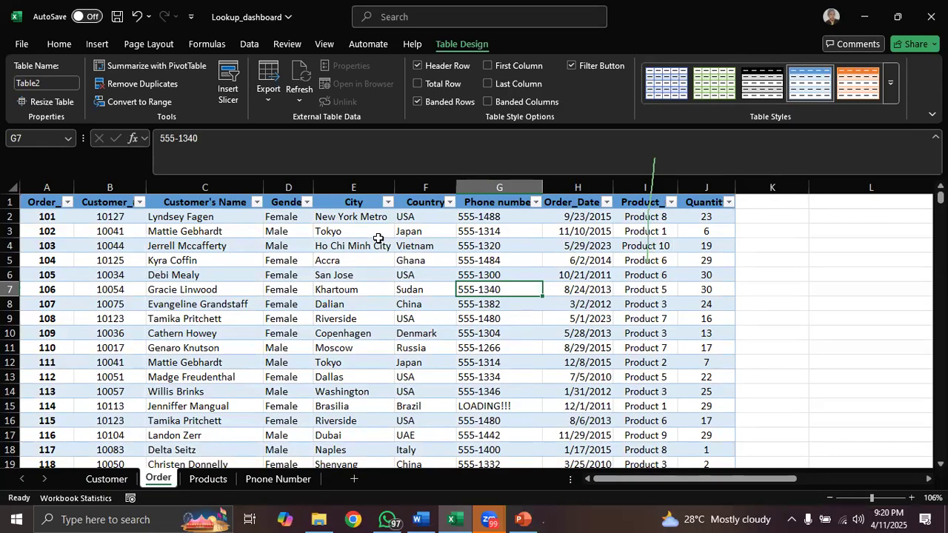
{"action": "left_click", "coordinate": [889, 94]}
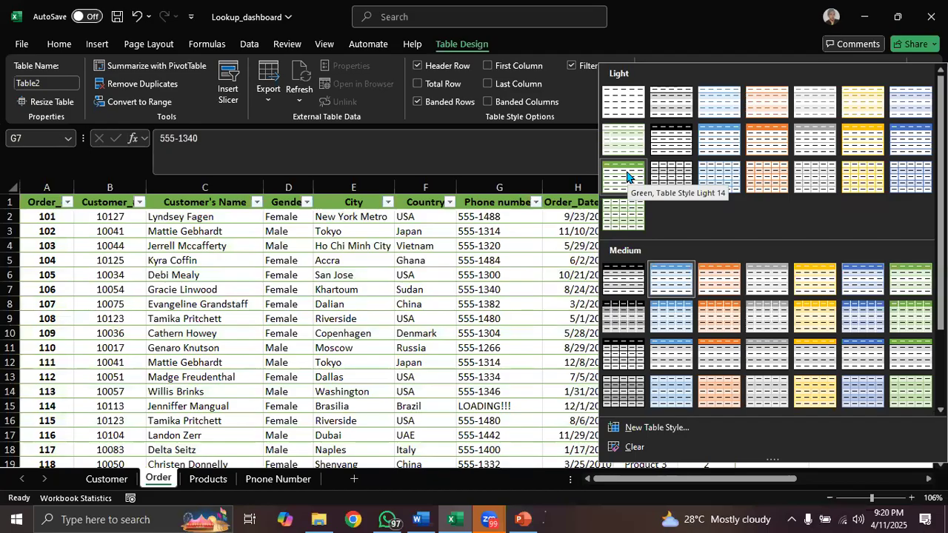
{"action": "left_click", "coordinate": [627, 175]}
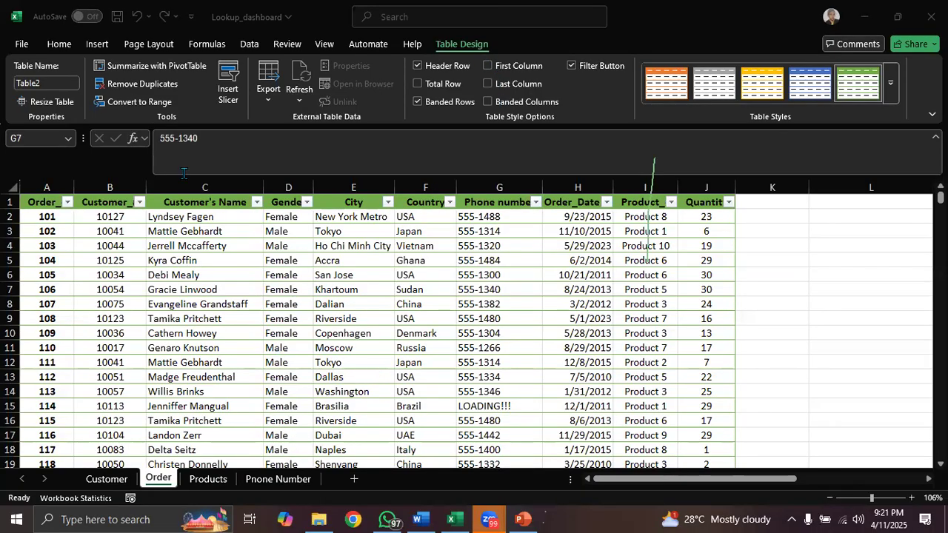
- Convert the green-styled order table to a normal range and confirm the conversion
{"action": "left_click", "coordinate": [143, 108]}
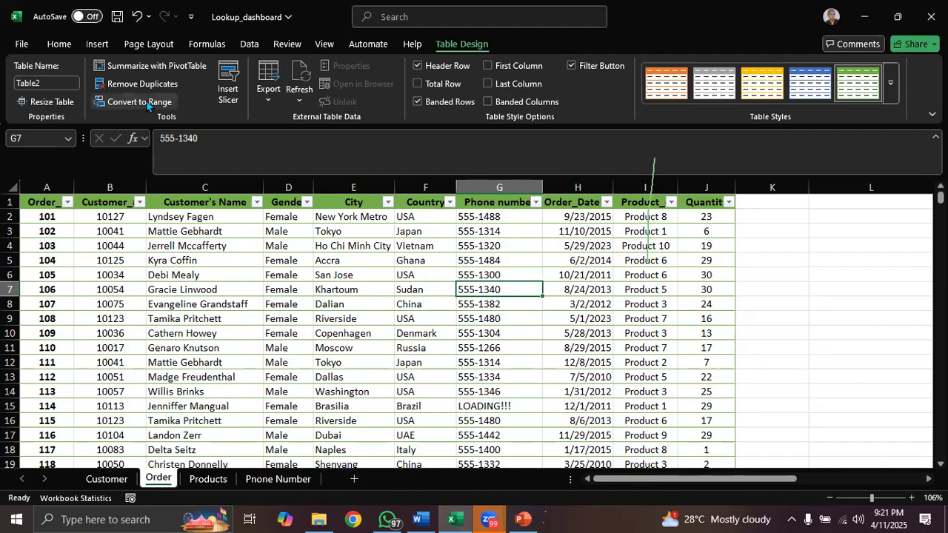
{"action": "left_click", "coordinate": [148, 107]}
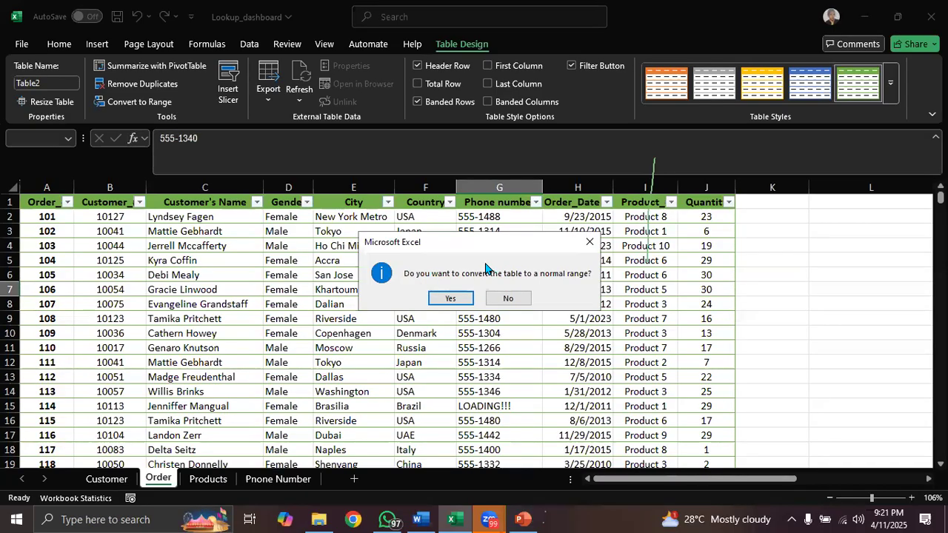
{"action": "left_click", "coordinate": [451, 298]}
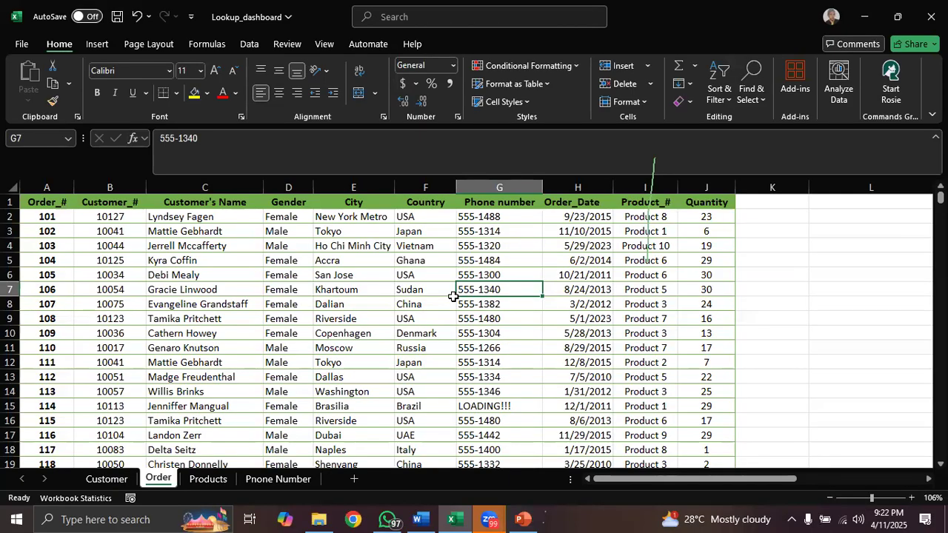
- Switch to PowerPoint to check the Features of a Table slide, and return to the Lookup_dashboard workbook in Excel
{"action": "left_click", "coordinate": [523, 519]}
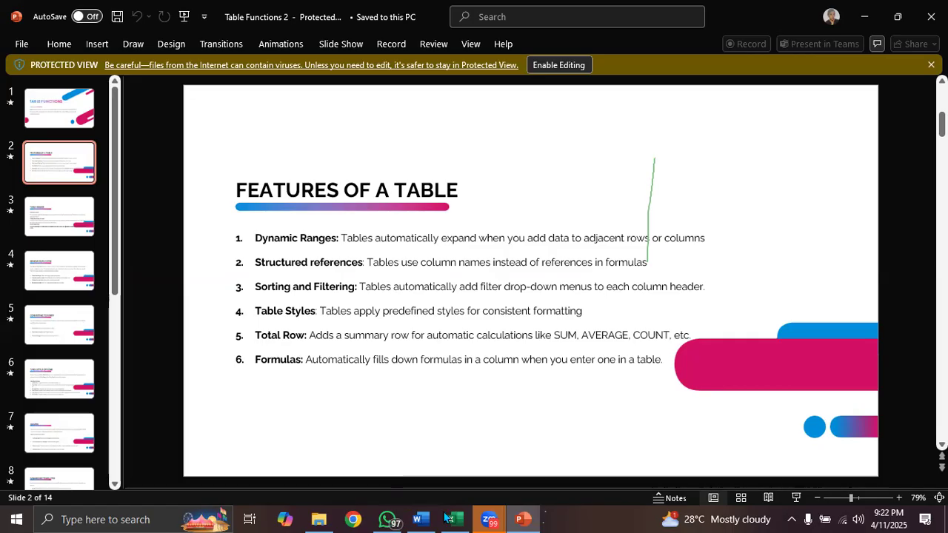
{"action": "mouse_move", "coordinate": [451, 518]}
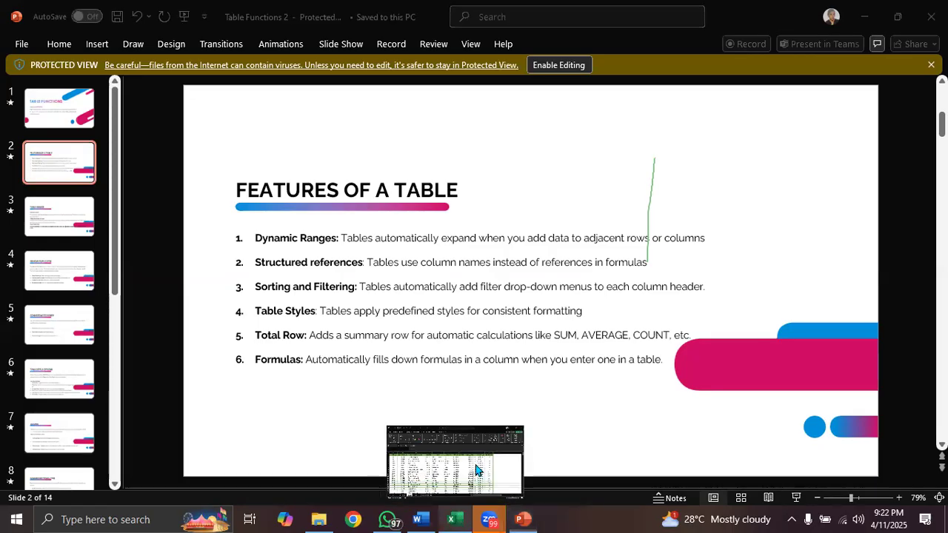
{"action": "left_click", "coordinate": [476, 465]}
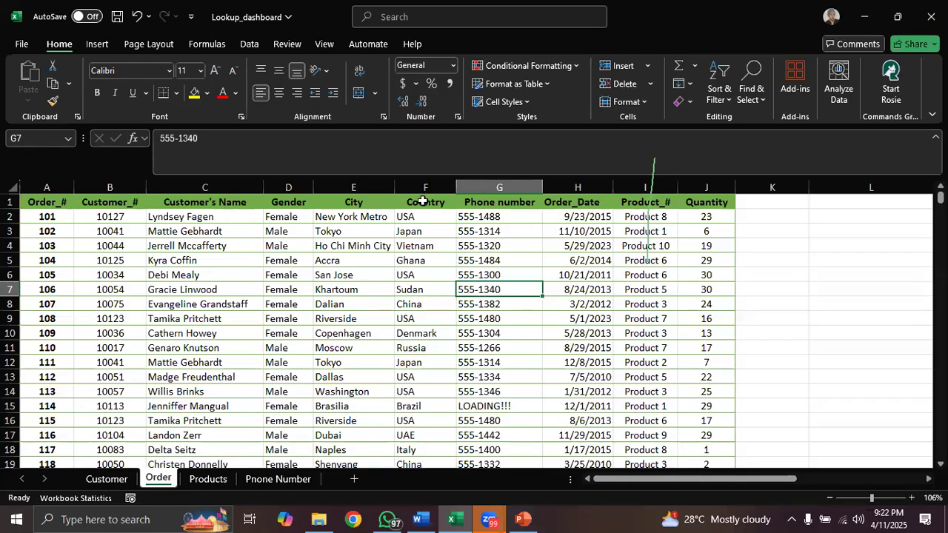
- Compare the formatting left on the Order sheet's data with the plain data on the Customer sheet
{"action": "left_click", "coordinate": [422, 201]}
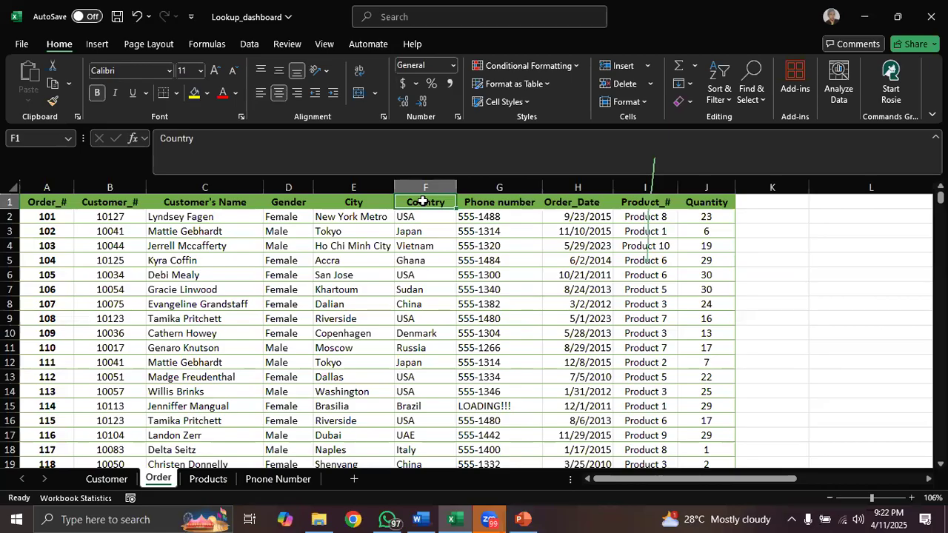
{"action": "left_click", "coordinate": [443, 263]}
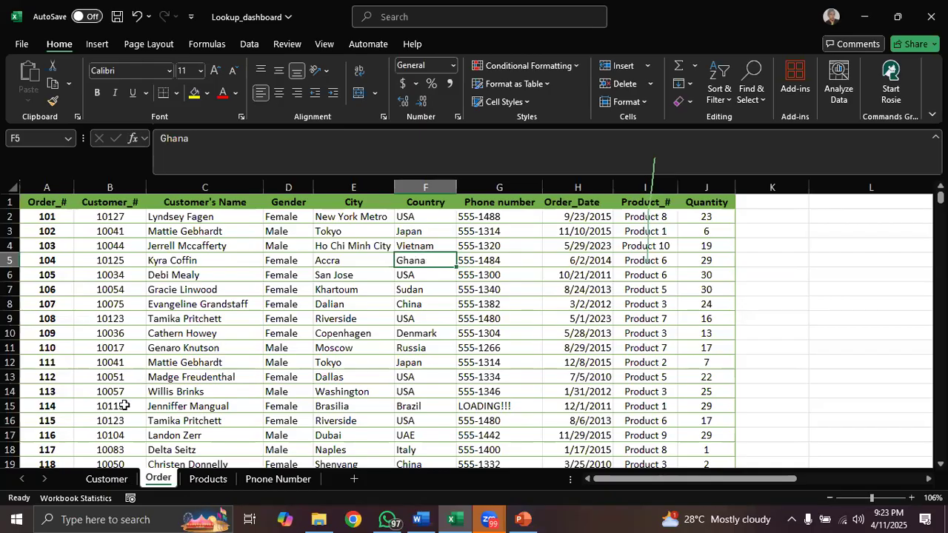
{"action": "left_click", "coordinate": [107, 478]}
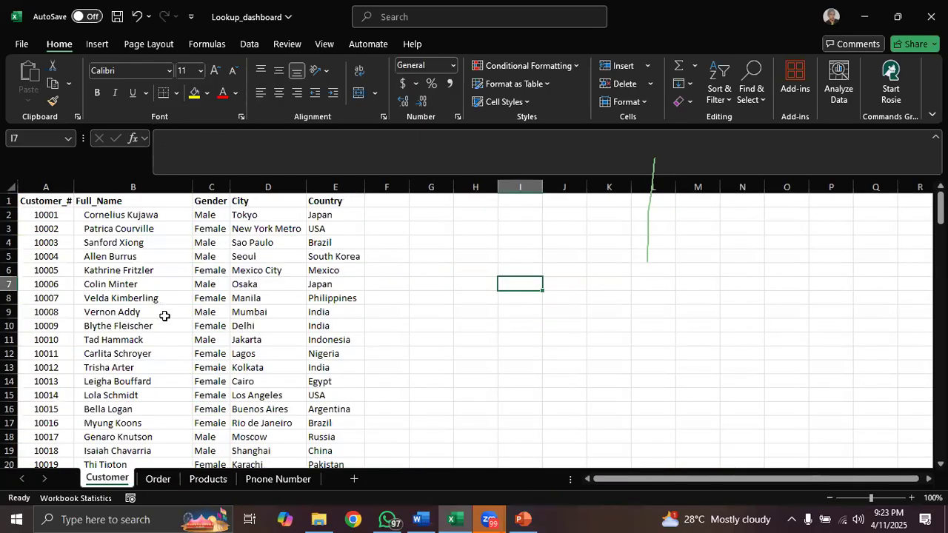
{"action": "left_click", "coordinate": [163, 484]}
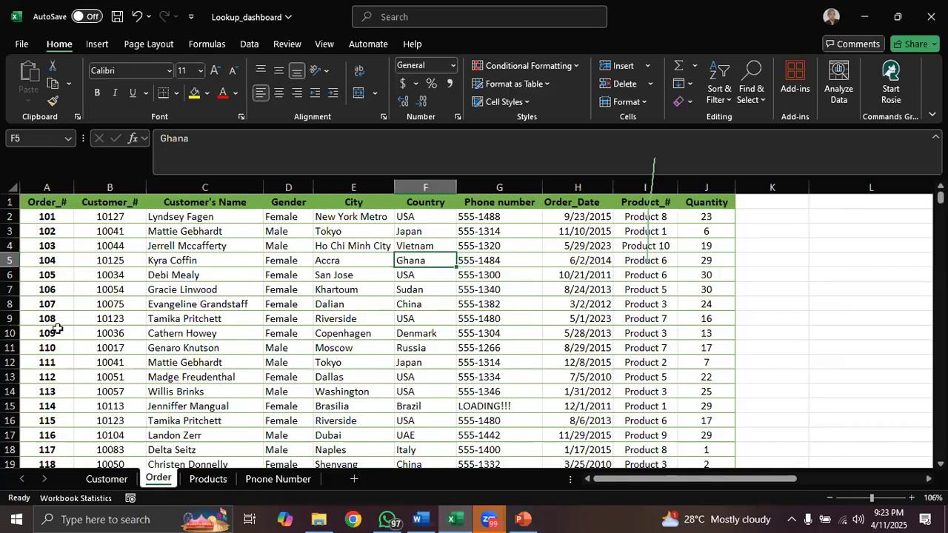
- Remove the background colour from the whole Order sheet by applying No Fill
{"action": "left_click", "coordinate": [14, 186]}
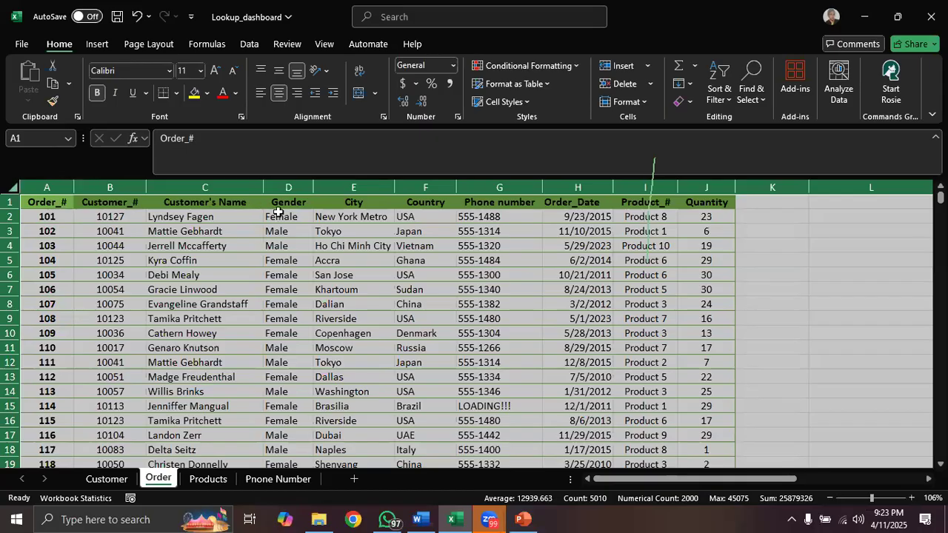
{"action": "left_click", "coordinate": [208, 94]}
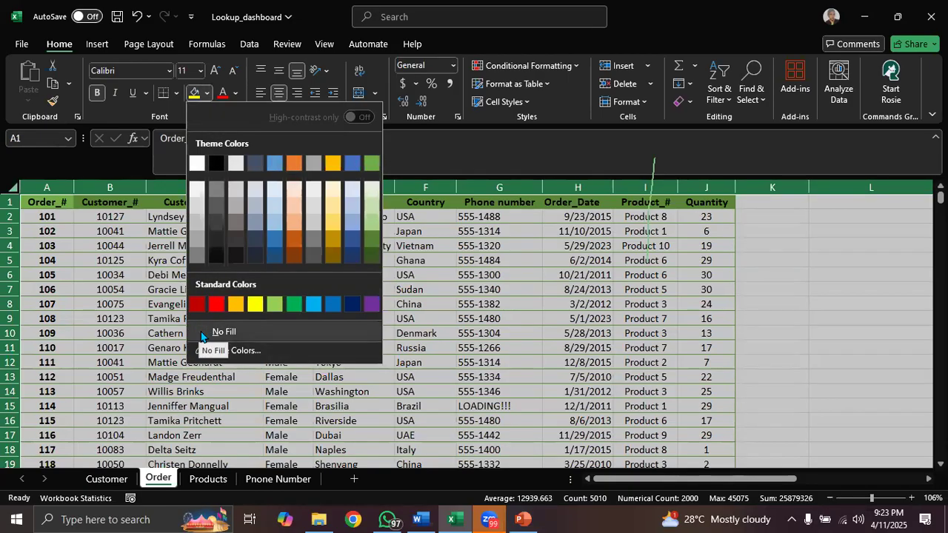
{"action": "left_click", "coordinate": [201, 332]}
{"action": "left_click", "coordinate": [229, 320]}
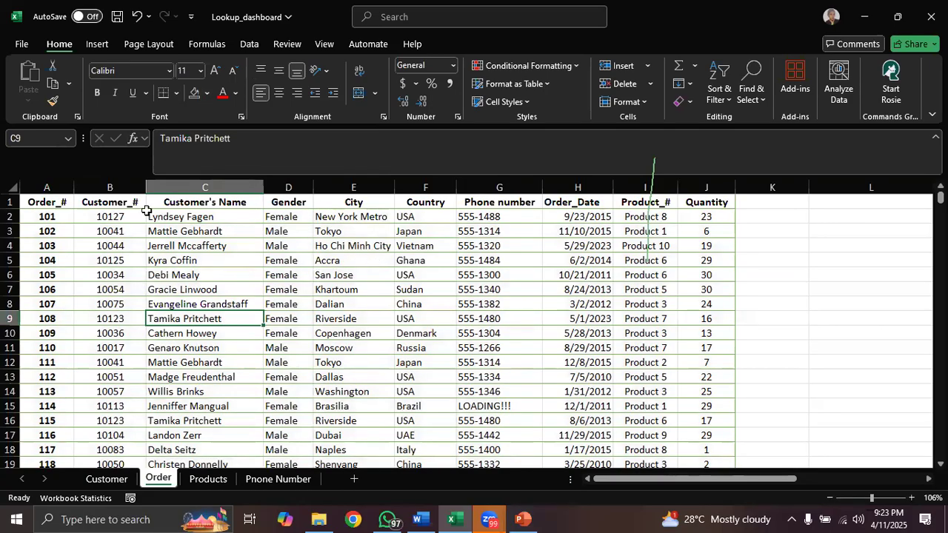
- Remove the leftover cell borders from the whole Order sheet with No Border
{"action": "left_click", "coordinate": [12, 189]}
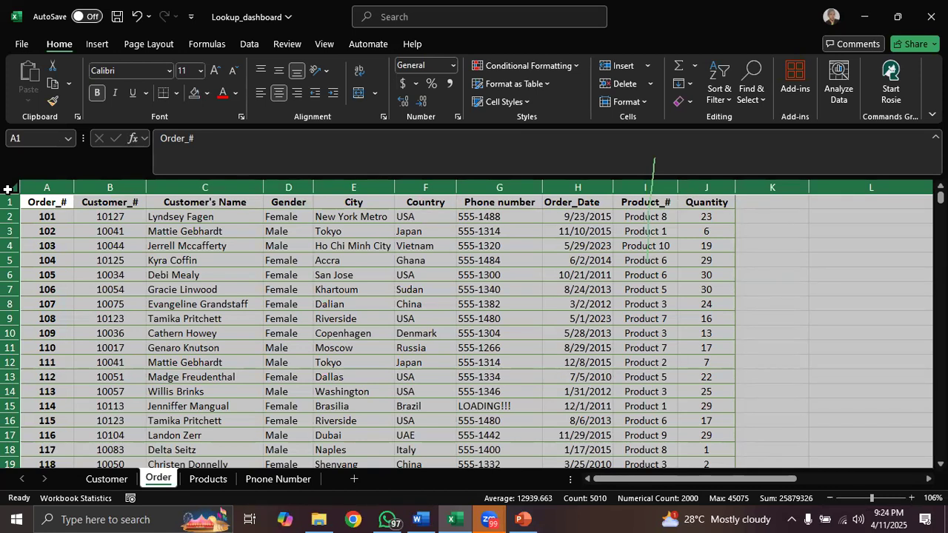
{"action": "left_click", "coordinate": [178, 96]}
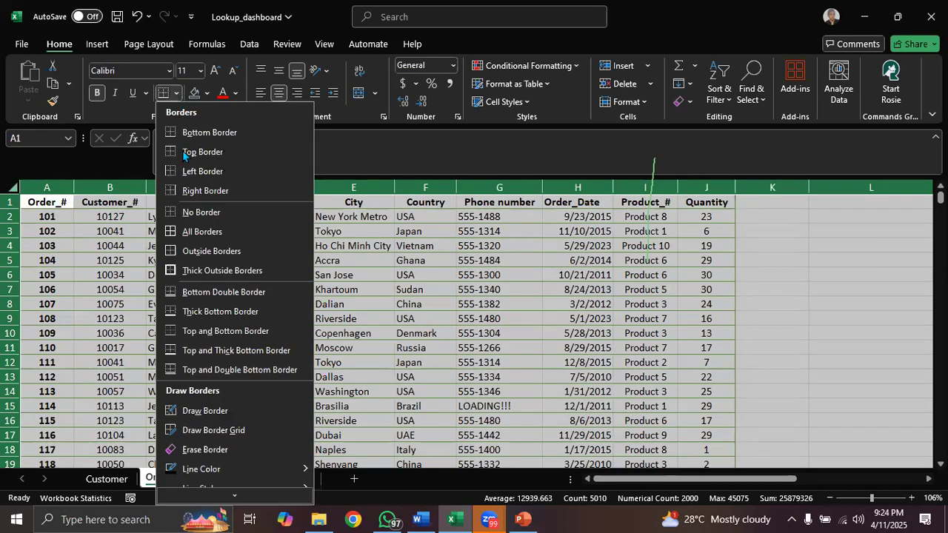
{"action": "left_click", "coordinate": [205, 216]}
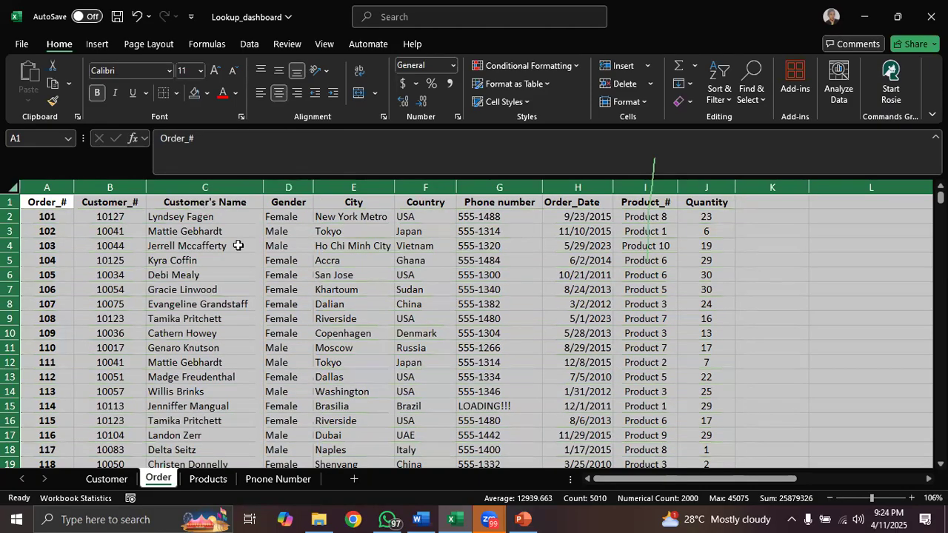
{"action": "left_click", "coordinate": [377, 365]}
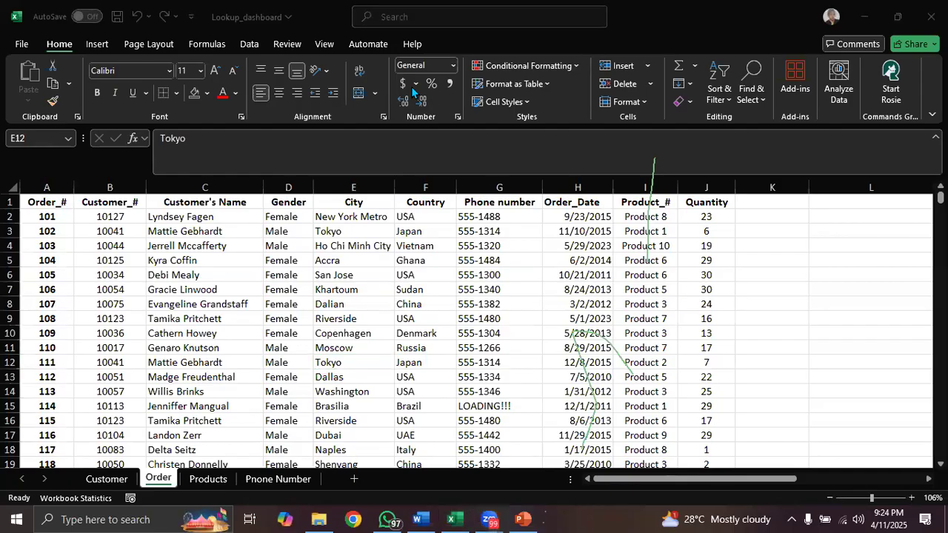
{"action": "left_click", "coordinate": [608, 312]}
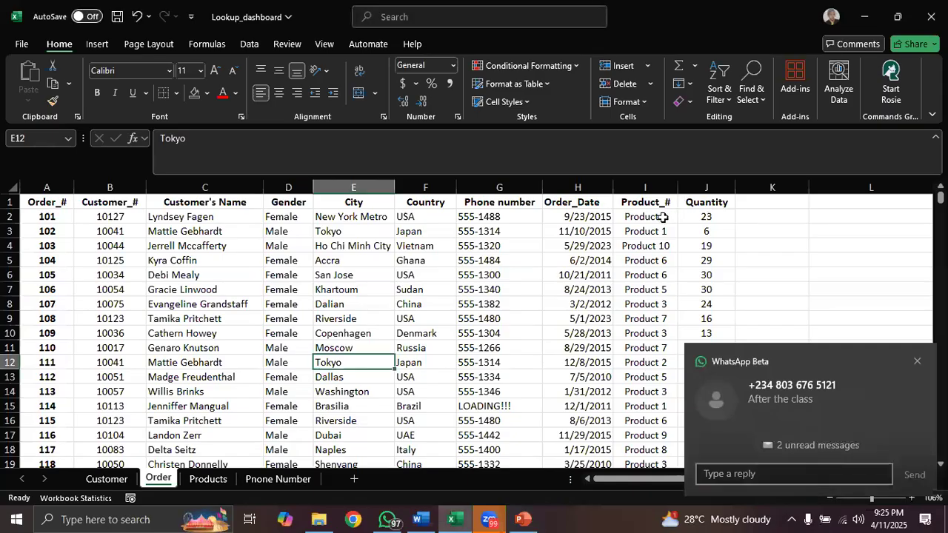
{"action": "left_click", "coordinate": [663, 216]}
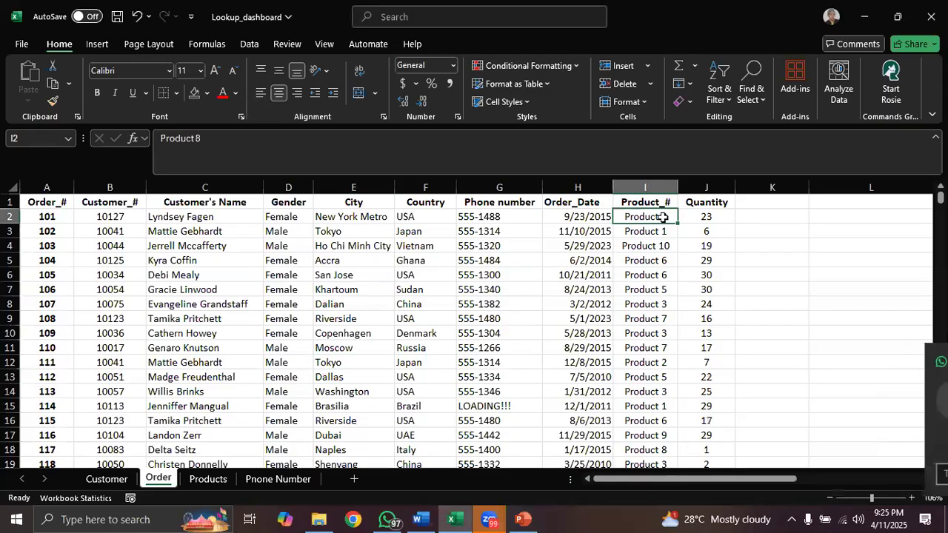
{"action": "left_click", "coordinate": [430, 216]}
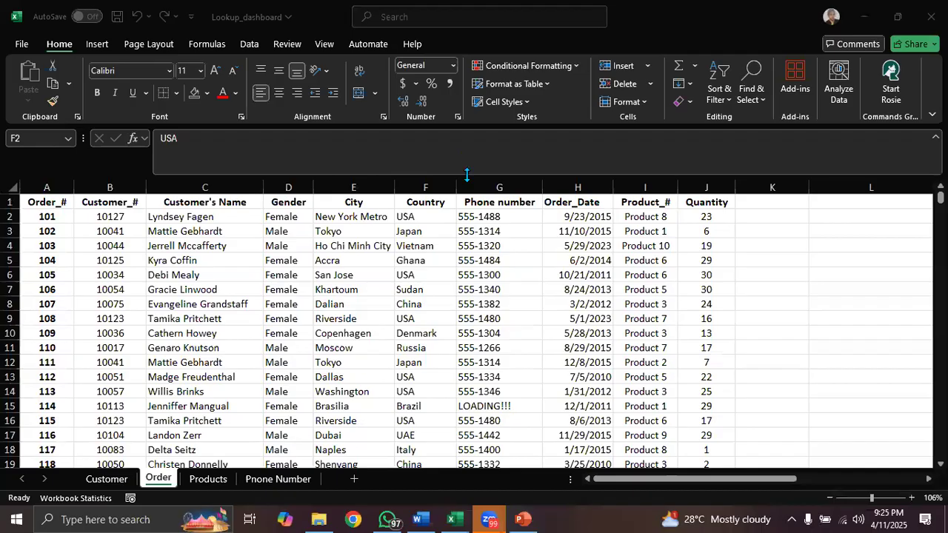
- Create a table from the Order sheet range A1:J501, keeping My table has headers enabled
{"action": "left_click", "coordinate": [467, 220]}
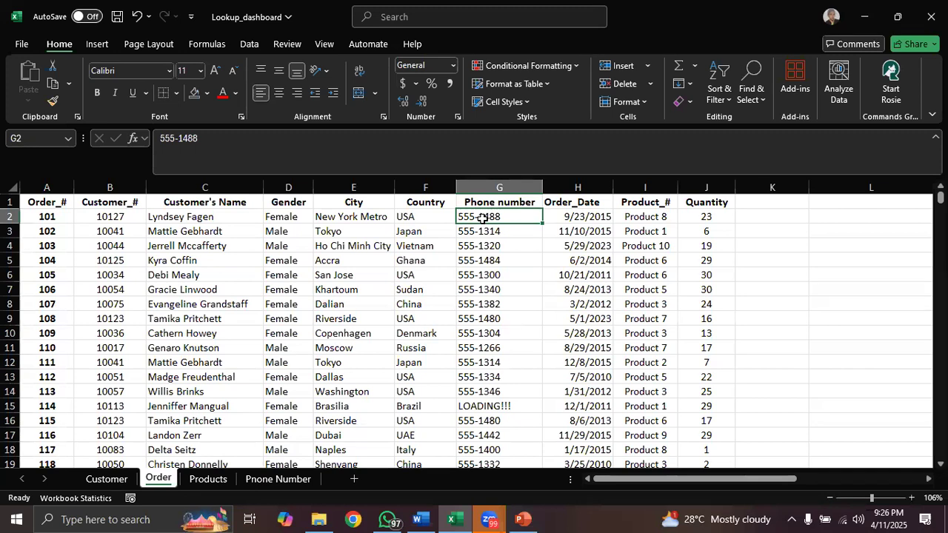
{"action": "key", "text": "ctrl+t"}
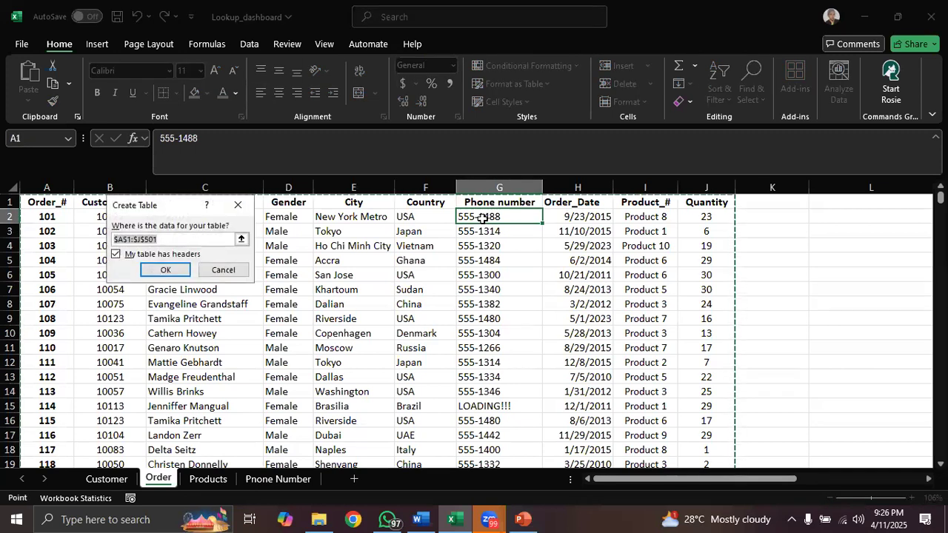
{"action": "left_click", "coordinate": [168, 271]}
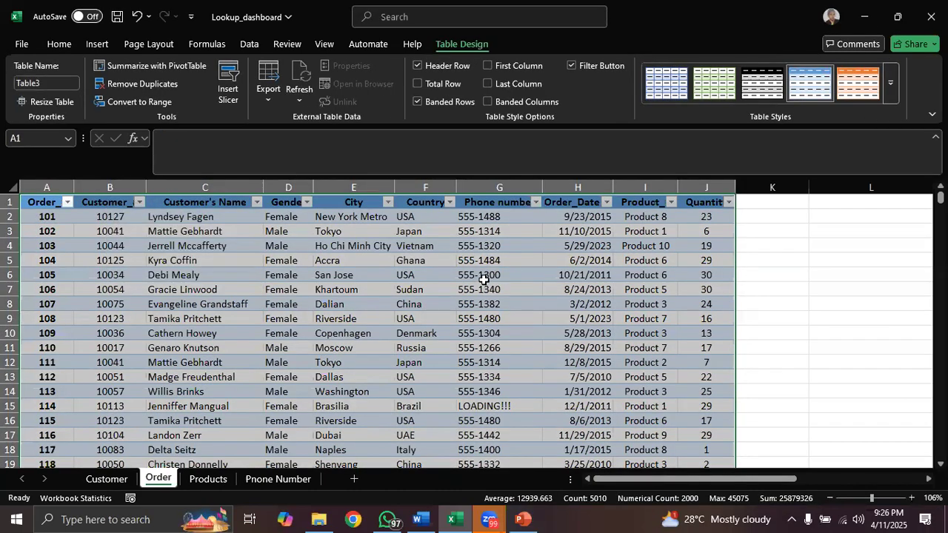
- Convert the recreated order table back to a normal range and confirm the conversion
{"action": "left_click", "coordinate": [484, 279]}
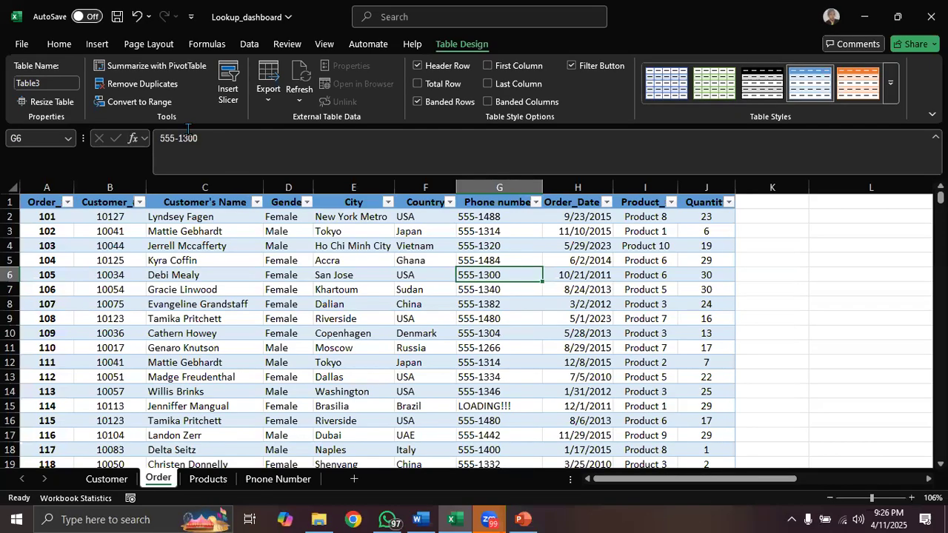
{"action": "left_click", "coordinate": [140, 103]}
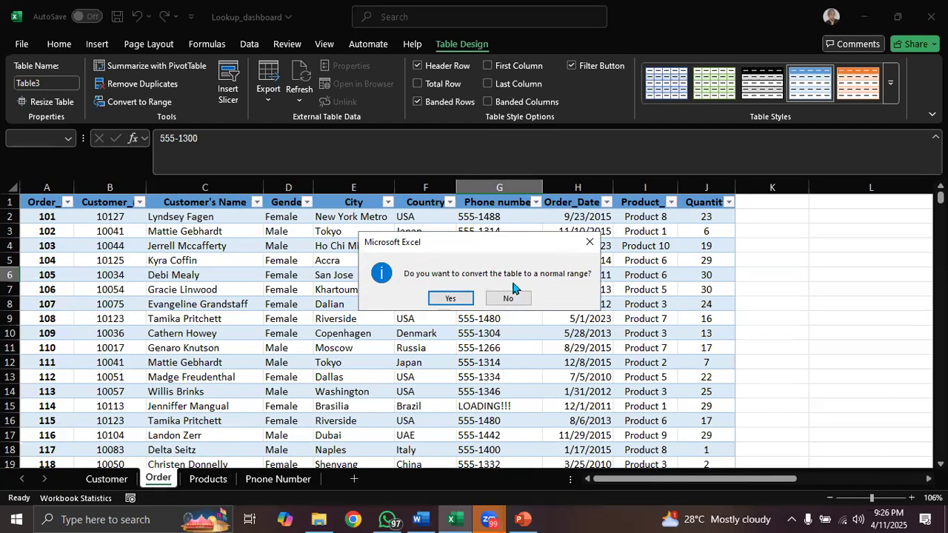
{"action": "left_click", "coordinate": [453, 298]}
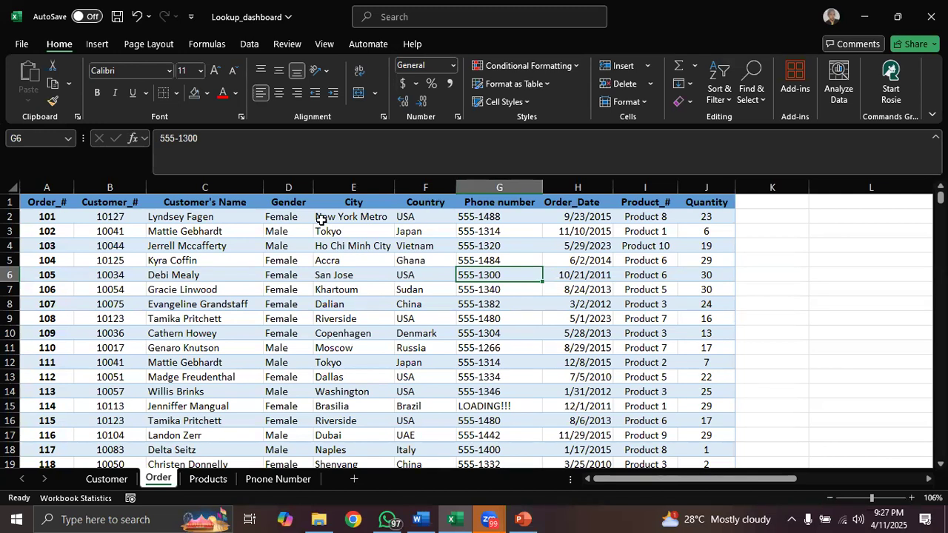
- Clear the leftover blue table shading from all cells of the Order sheet with No Fill
{"action": "left_click", "coordinate": [12, 186]}
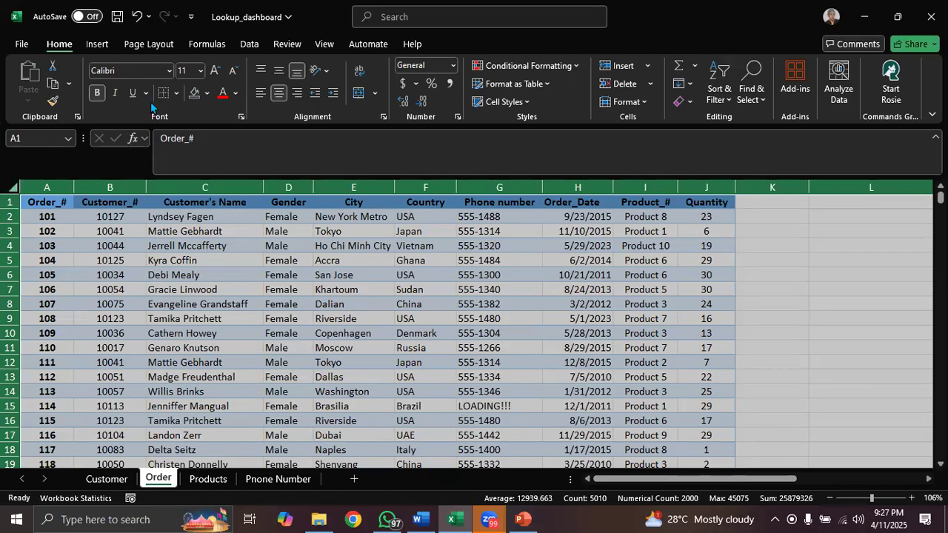
{"action": "left_click", "coordinate": [206, 99]}
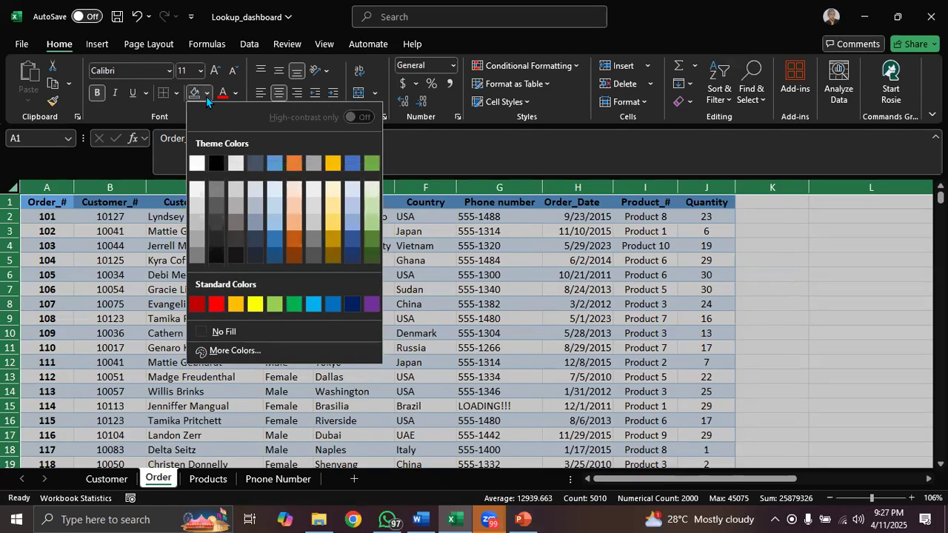
{"action": "left_click", "coordinate": [200, 332]}
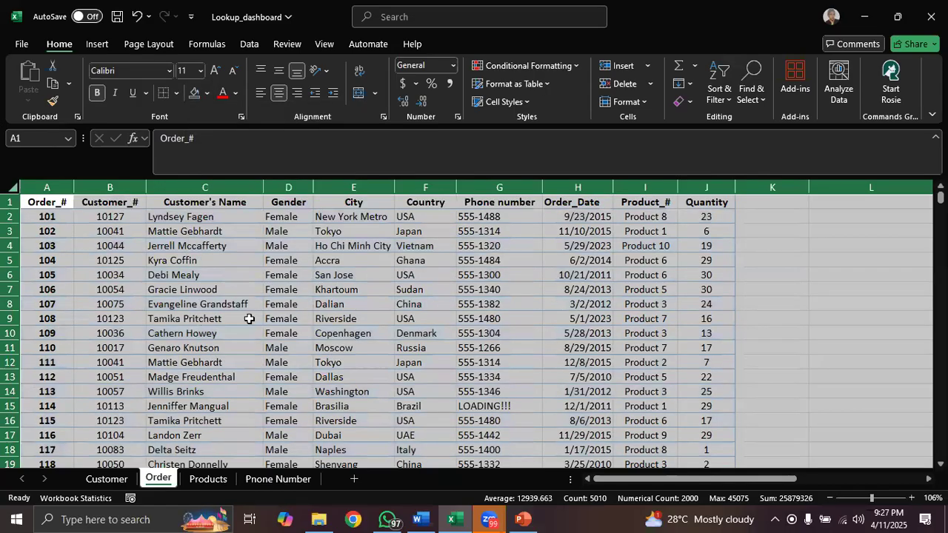
{"action": "left_click", "coordinate": [290, 305]}
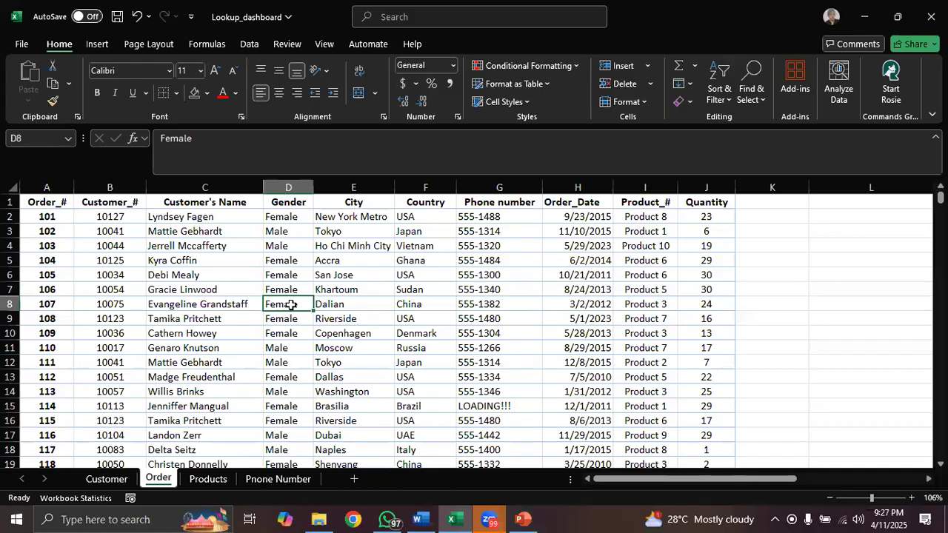
- Strip the remaining table borders from all cells of the Order sheet with No Border
{"action": "left_click", "coordinate": [16, 188]}
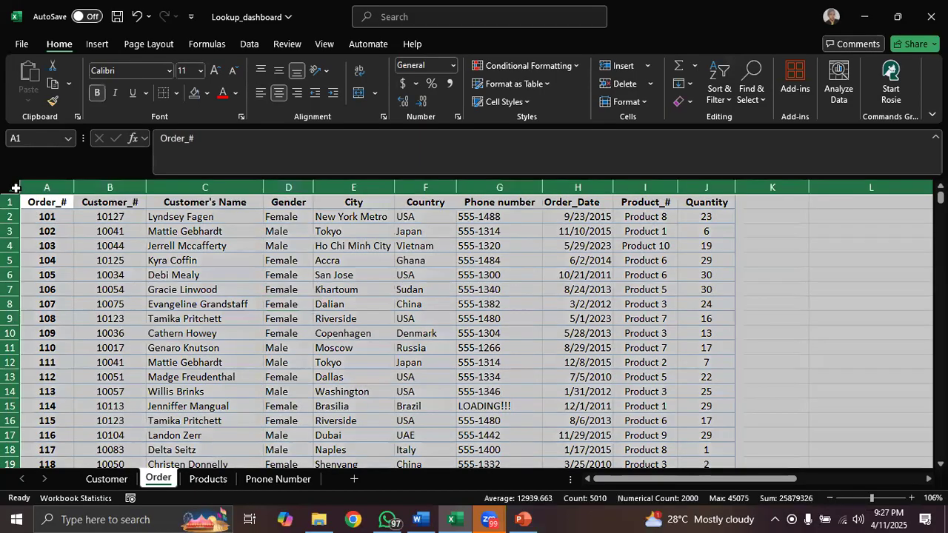
{"action": "left_click", "coordinate": [176, 94]}
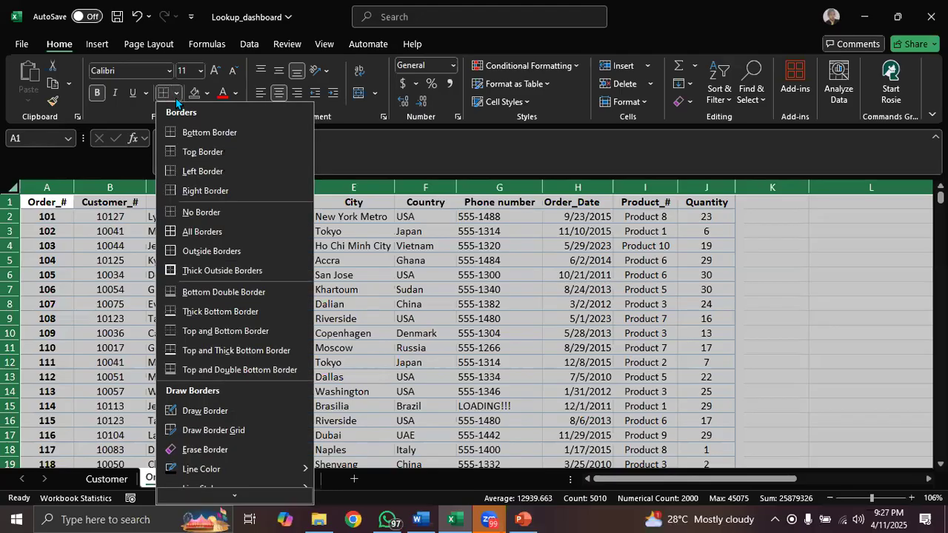
{"action": "left_click", "coordinate": [187, 216]}
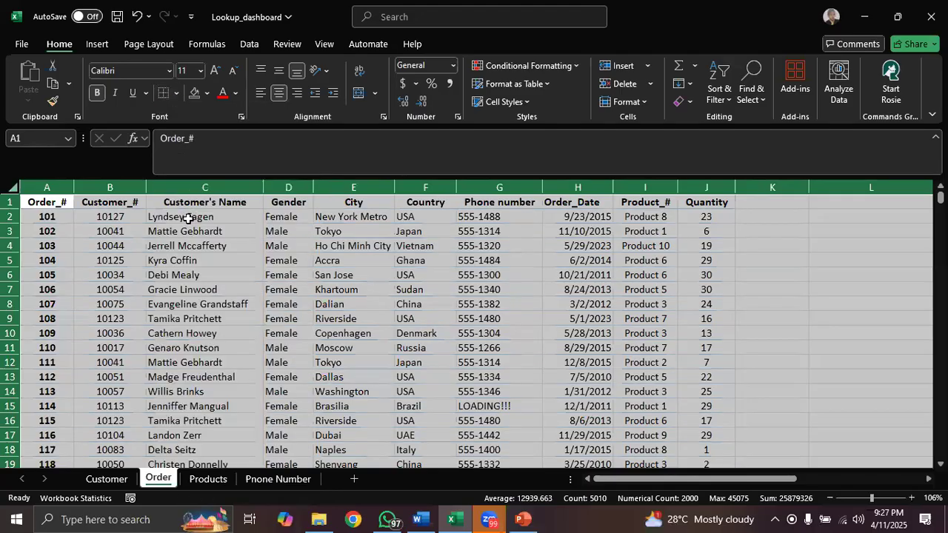
- Create a table with headers from the Order data A1:J501 and apply the green banded table style
{"action": "left_click", "coordinate": [317, 295]}
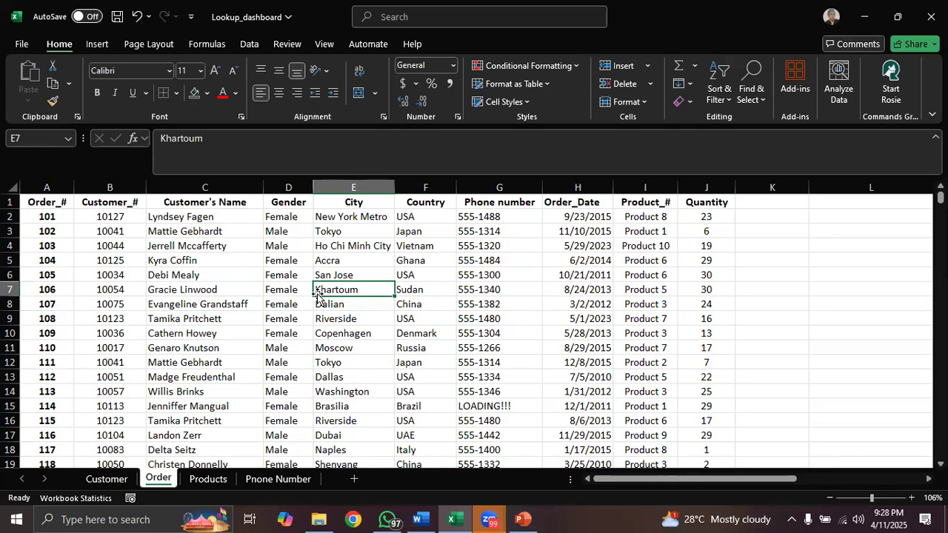
{"action": "key", "text": "ctrl+t"}
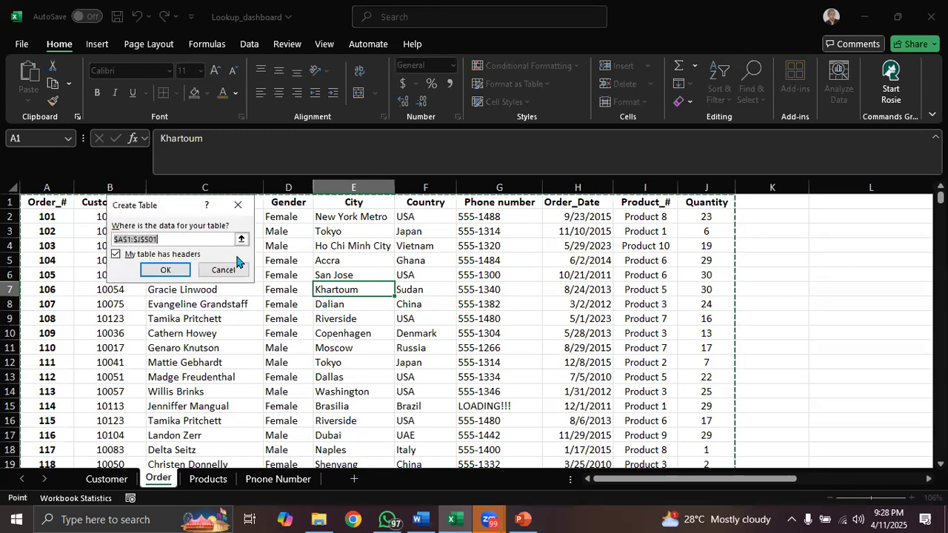
{"action": "left_click", "coordinate": [181, 270]}
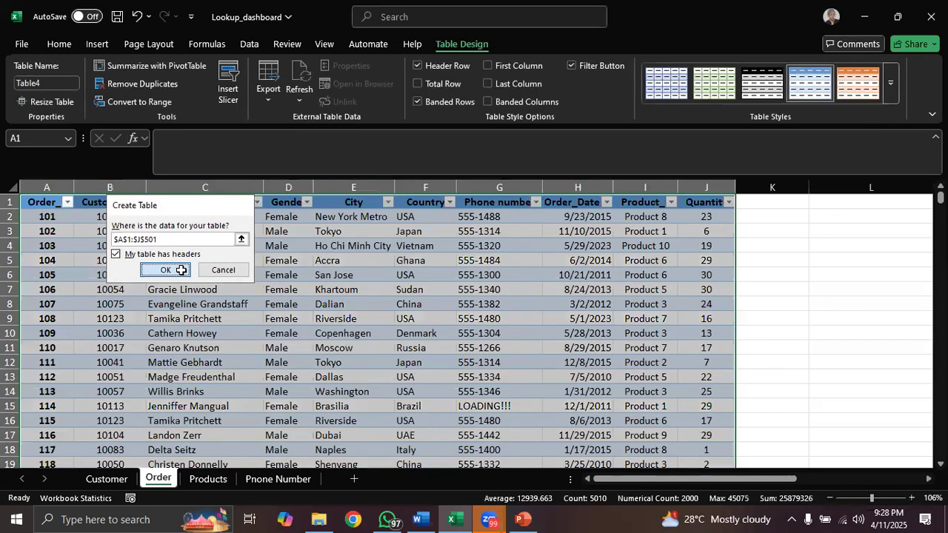
{"action": "left_click", "coordinate": [715, 88]}
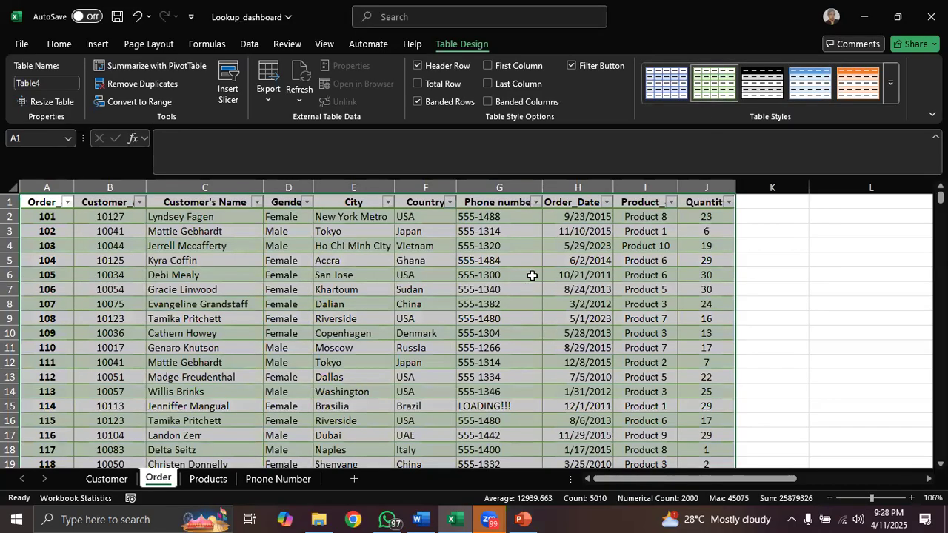
{"action": "left_click", "coordinate": [532, 276]}
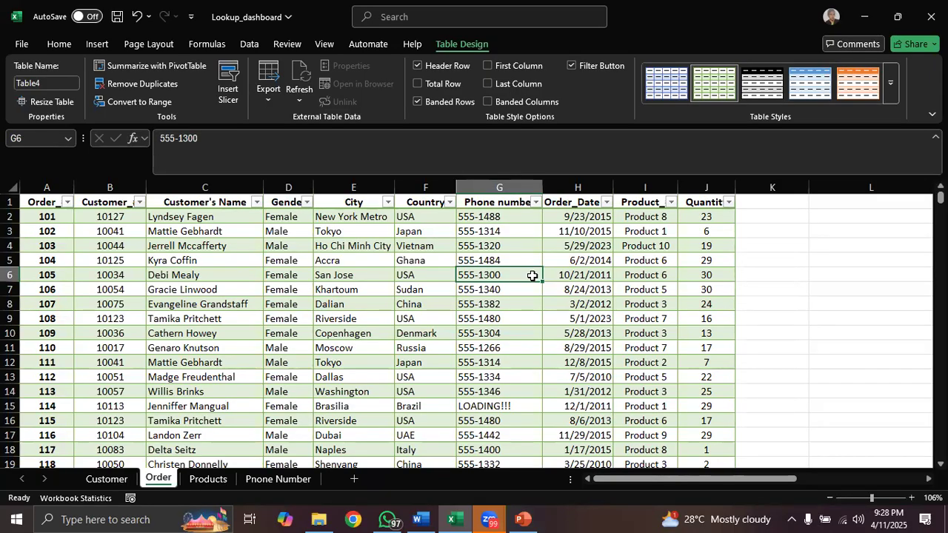
- Review the Features of a Table slide in PowerPoint, and compare the Order and Products sheets in the Excel workbook
{"action": "left_click", "coordinate": [523, 519]}
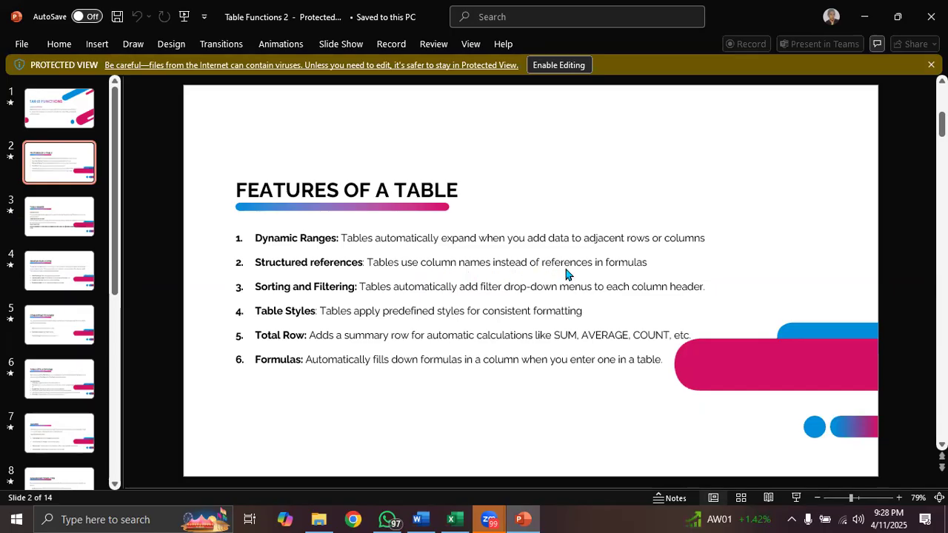
{"action": "left_click", "coordinate": [862, 20]}
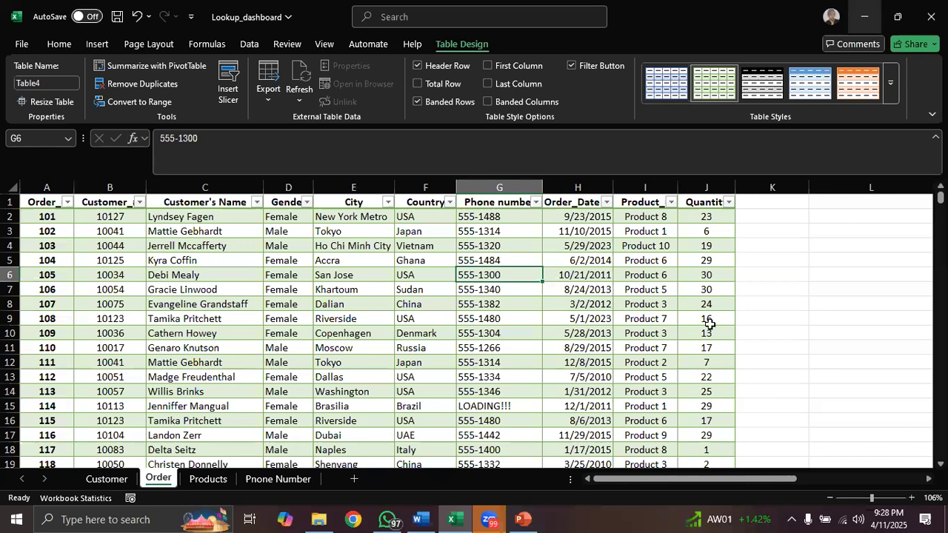
{"action": "left_click", "coordinate": [523, 519]}
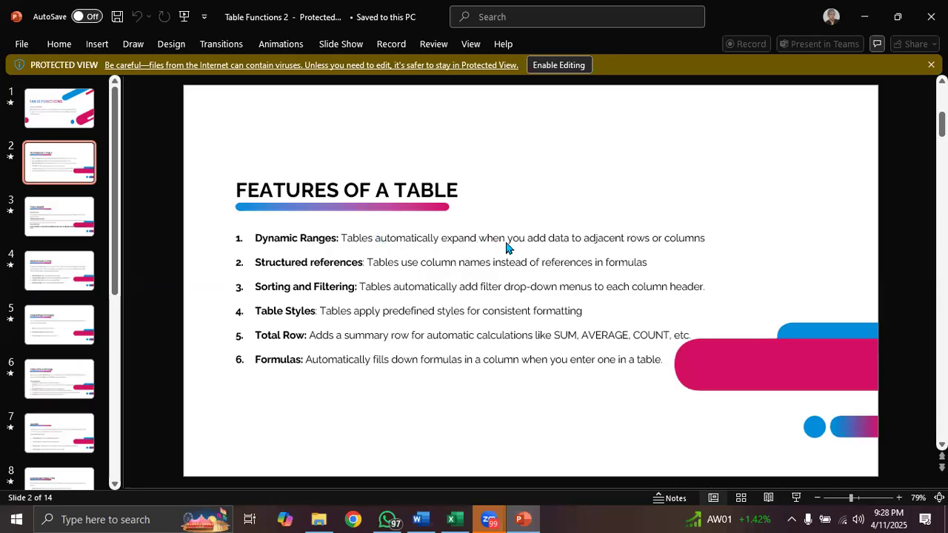
{"action": "left_click", "coordinate": [864, 16]}
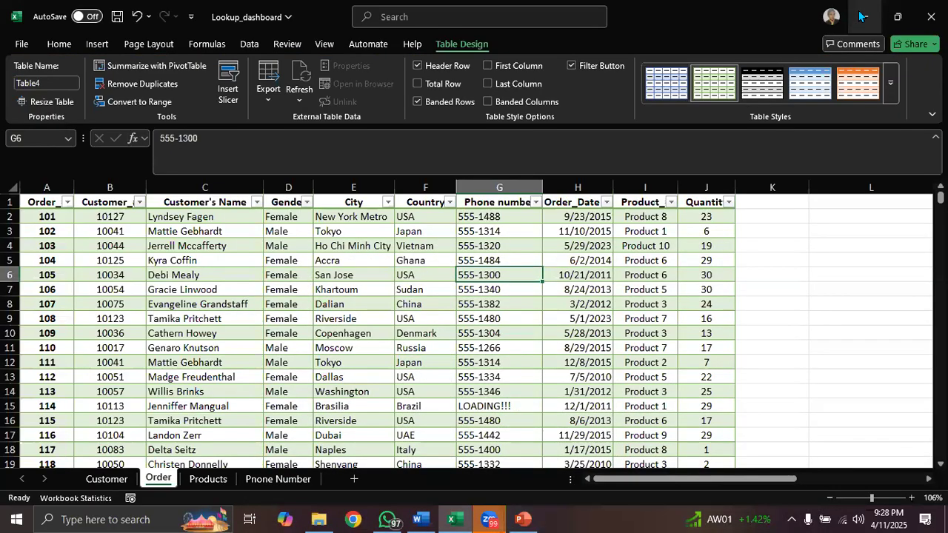
{"action": "left_click", "coordinate": [713, 217]}
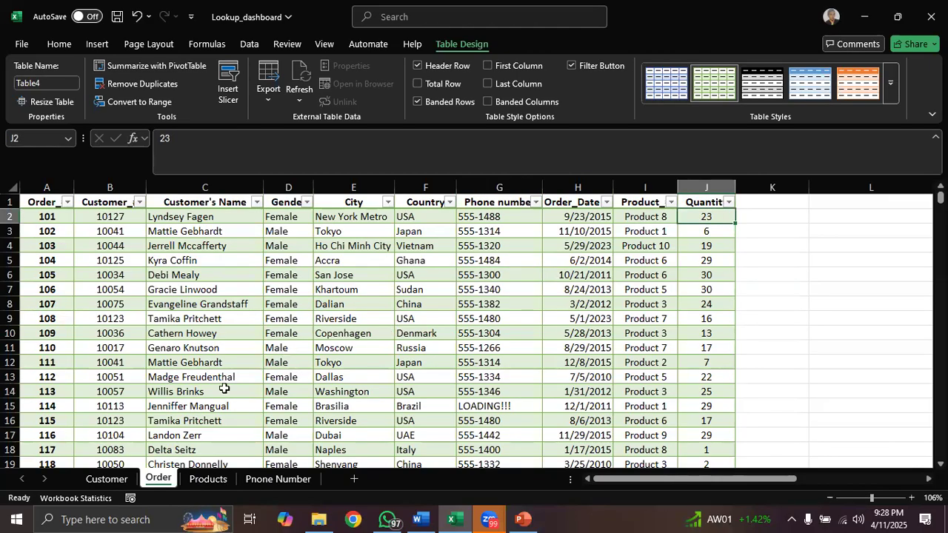
{"action": "left_click", "coordinate": [206, 480]}
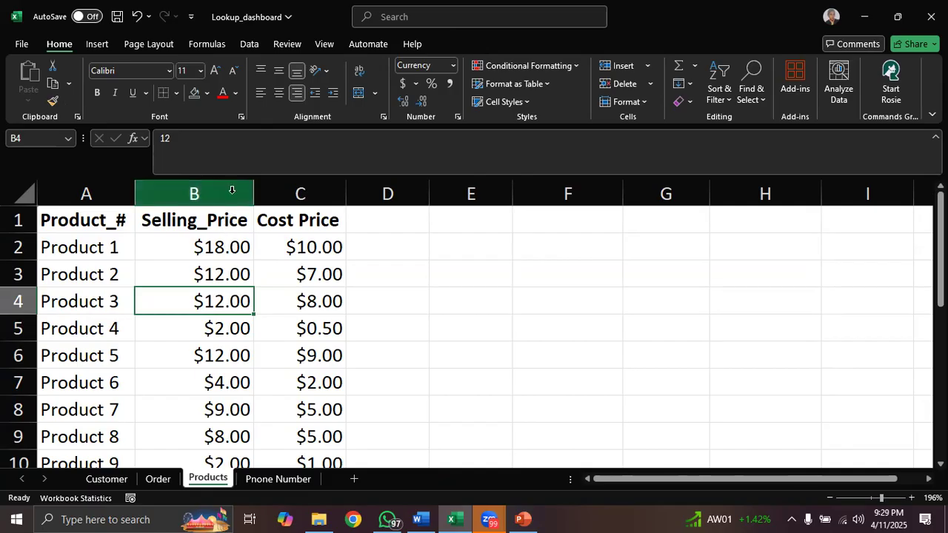
{"action": "left_click", "coordinate": [155, 485]}
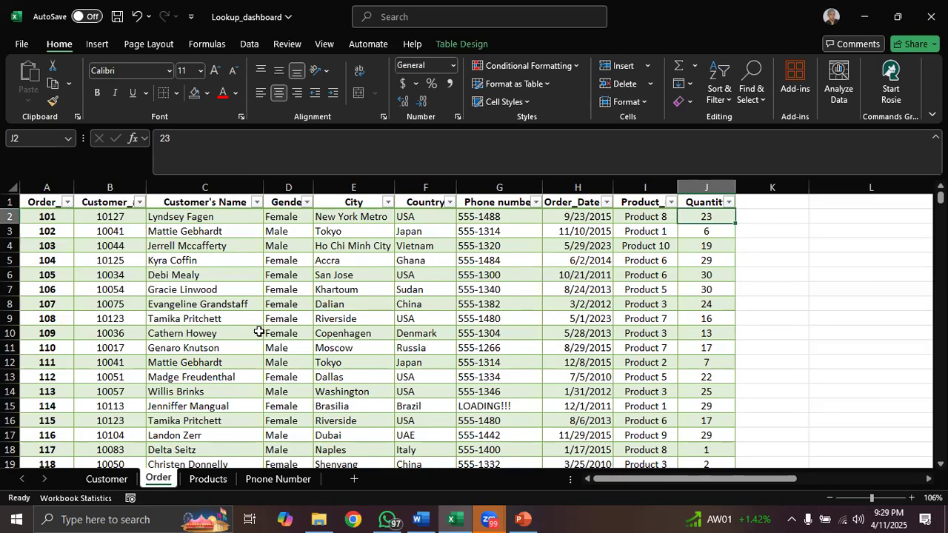
{"action": "left_click", "coordinate": [210, 479]}
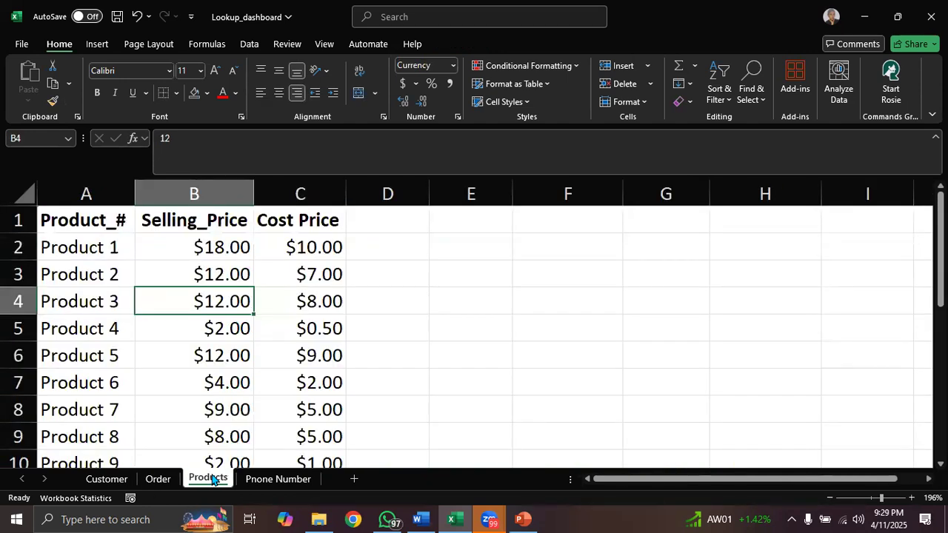
{"action": "left_click", "coordinate": [159, 480]}
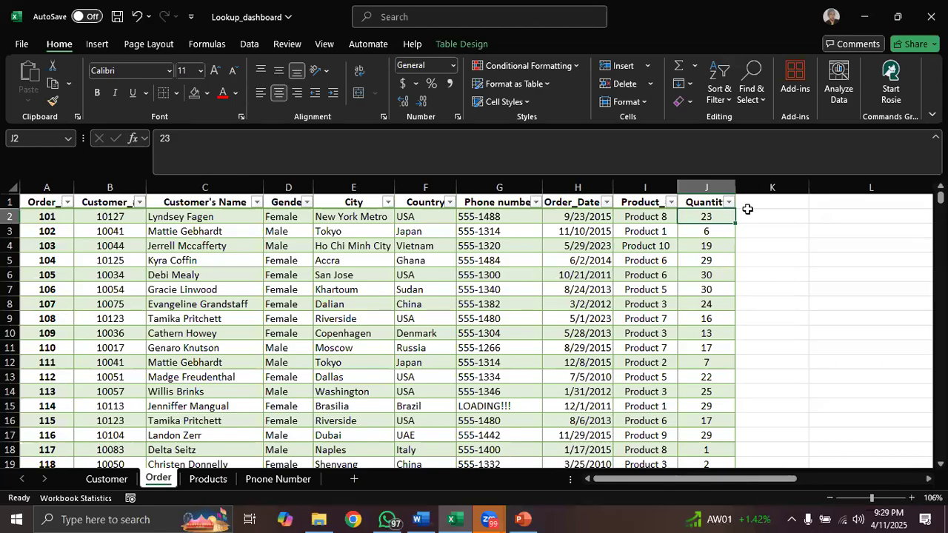
- Add the heading Product name in cell F1 of the Customer sheet, next to the Country column
{"action": "left_click", "coordinate": [108, 480]}
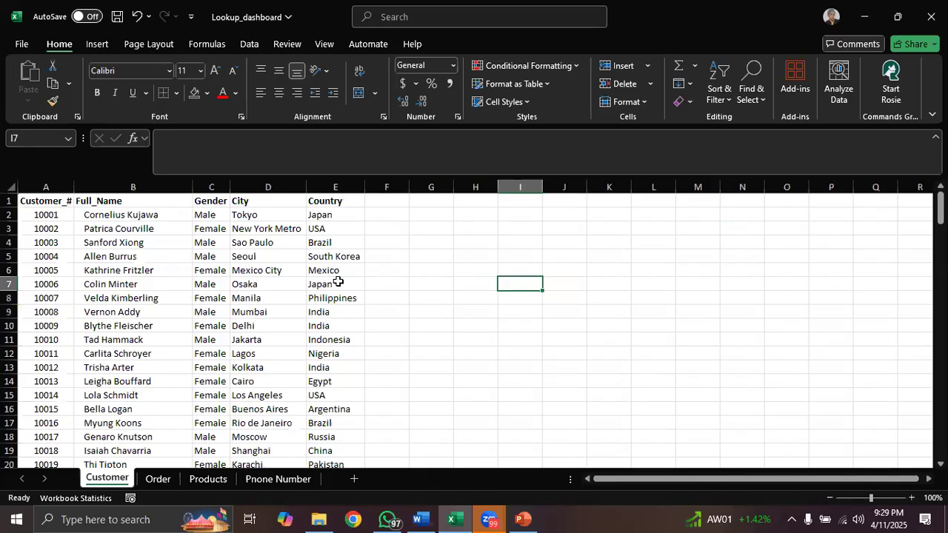
{"action": "left_click", "coordinate": [389, 202]}
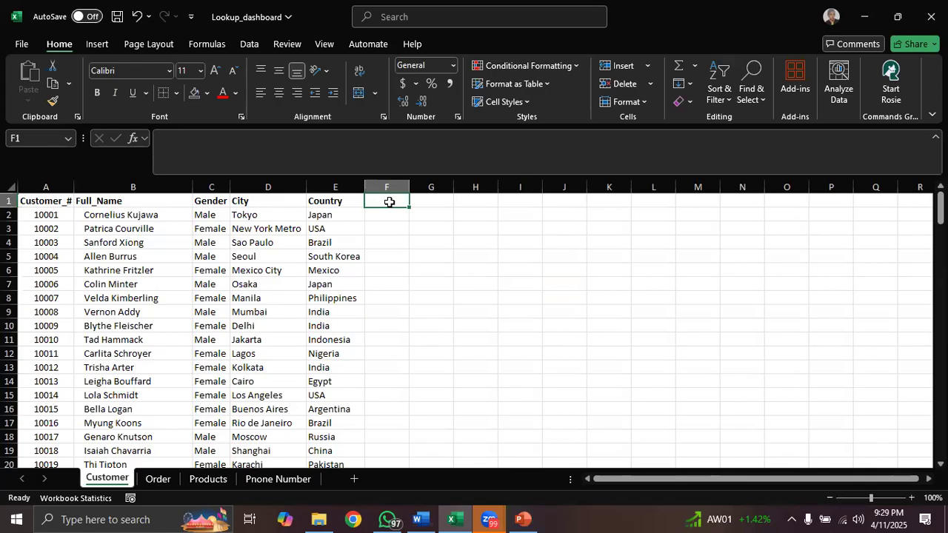
{"action": "type", "text": "Product"}
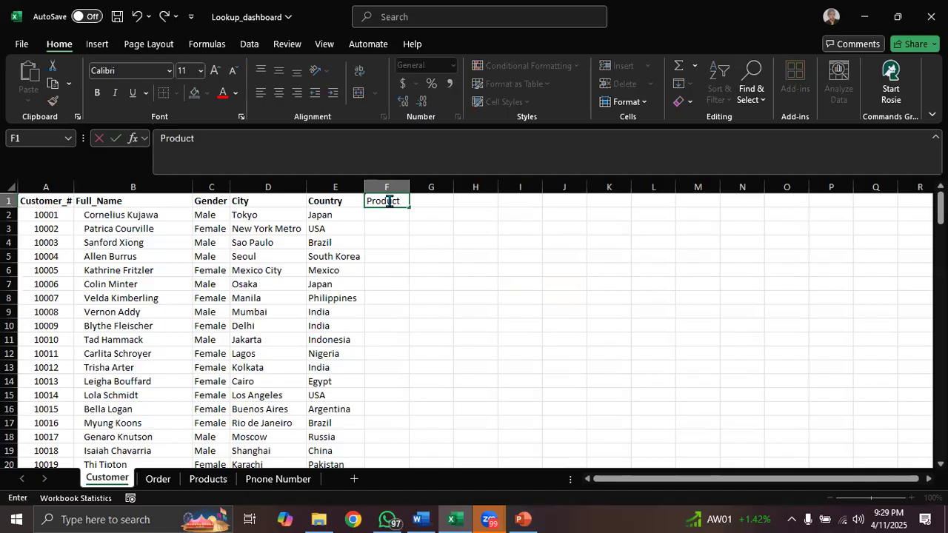
{"action": "type", "text": " name"}
{"action": "key", "text": "Return"}
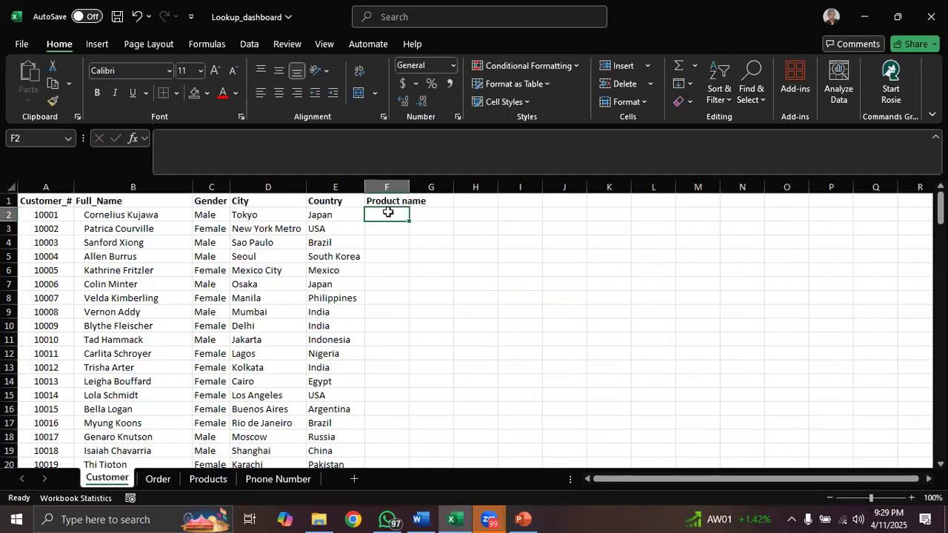
- Extend the Order table with a new column headed Cost Price in cell K1, next to Quantity
{"action": "left_click", "coordinate": [158, 480]}
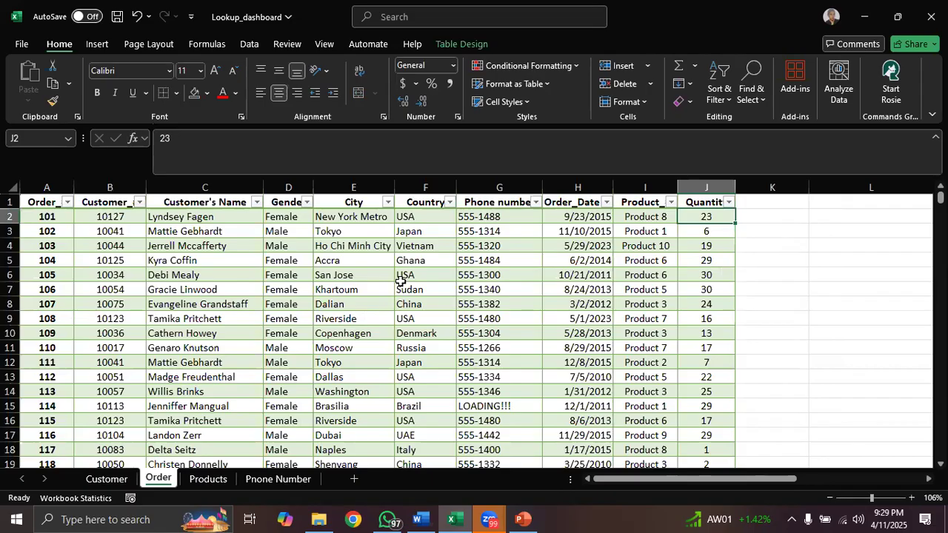
{"action": "left_click", "coordinate": [762, 202]}
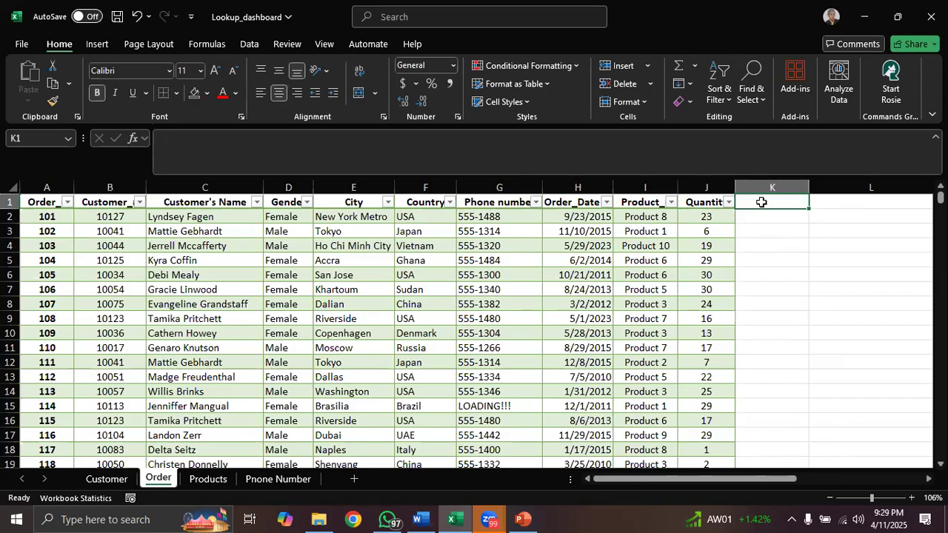
{"action": "type", "text": "C"}
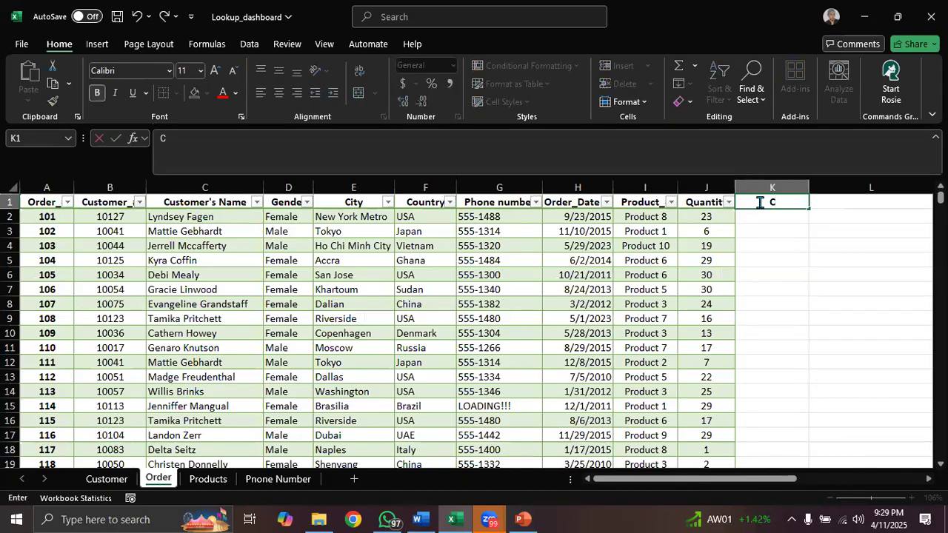
{"action": "type", "text": "ost Price"}
{"action": "key", "text": "Return"}
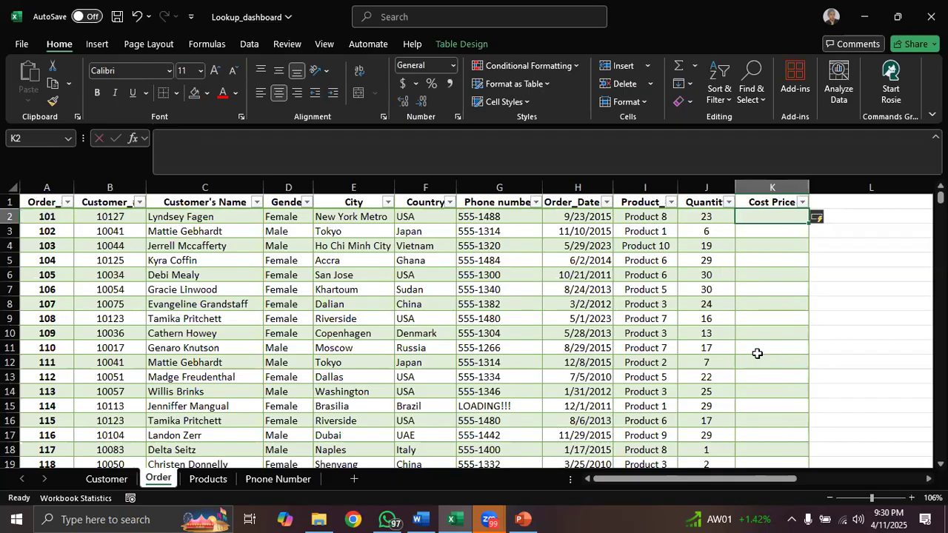
- Check the Cost Price column on the Products sheet, and start an XLOOKUP in Order cell K2 with the row's Product_# as lookup value
{"action": "left_click", "coordinate": [208, 480]}
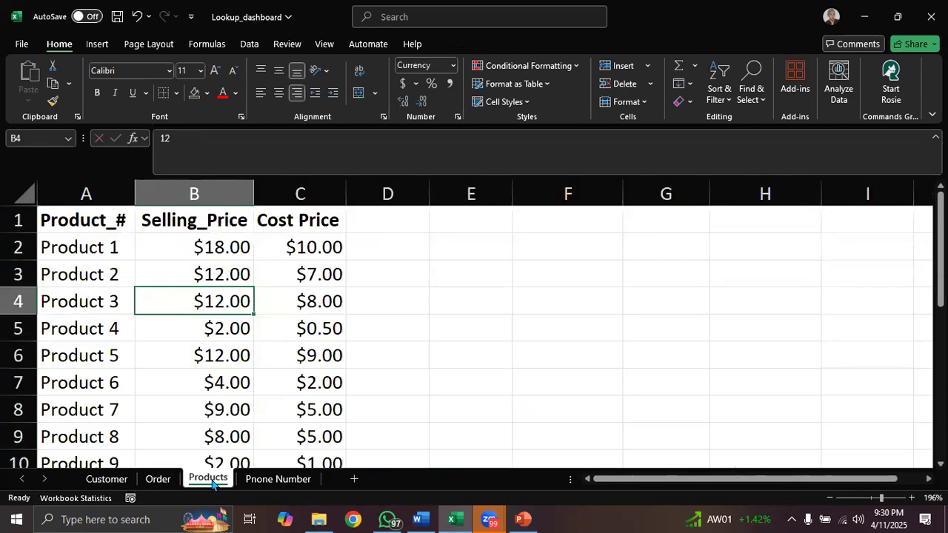
{"action": "left_click", "coordinate": [314, 193]}
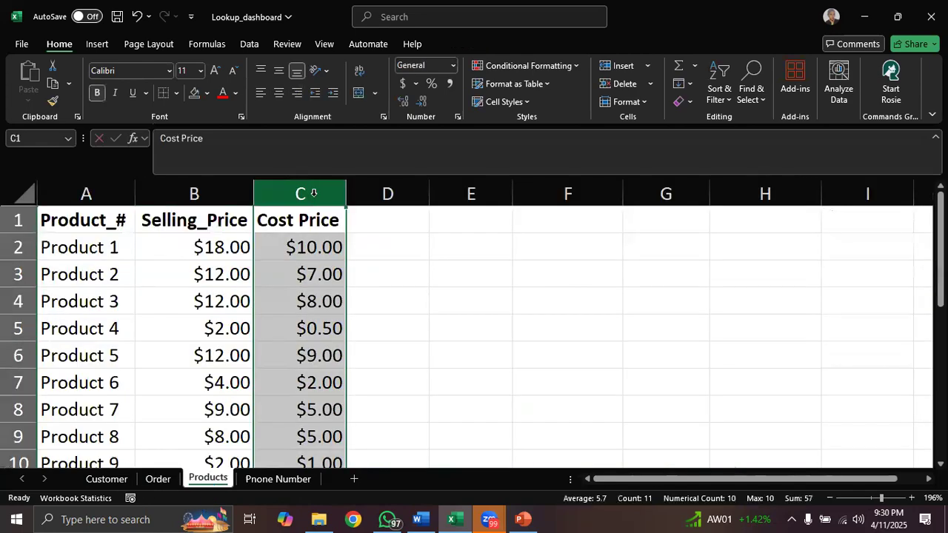
{"action": "left_click", "coordinate": [158, 479]}
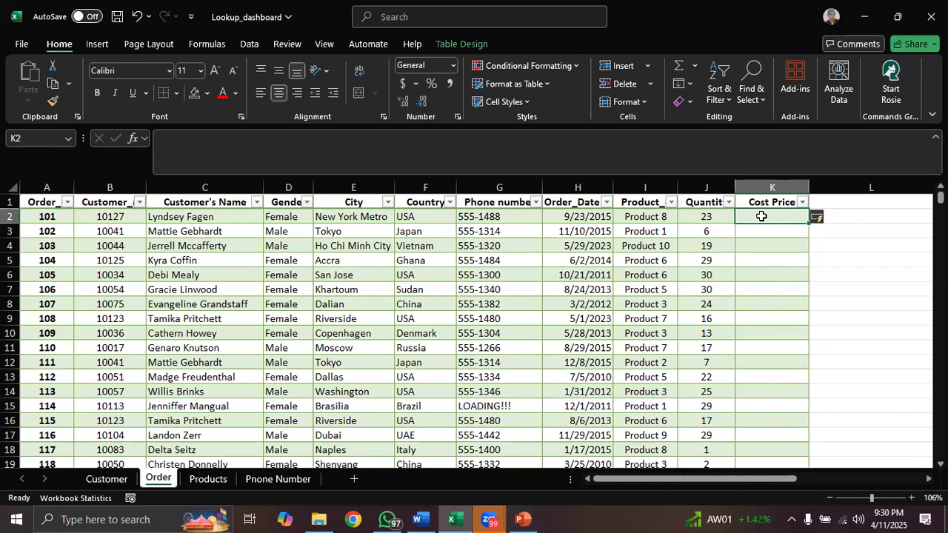
{"action": "type", "text": "="}
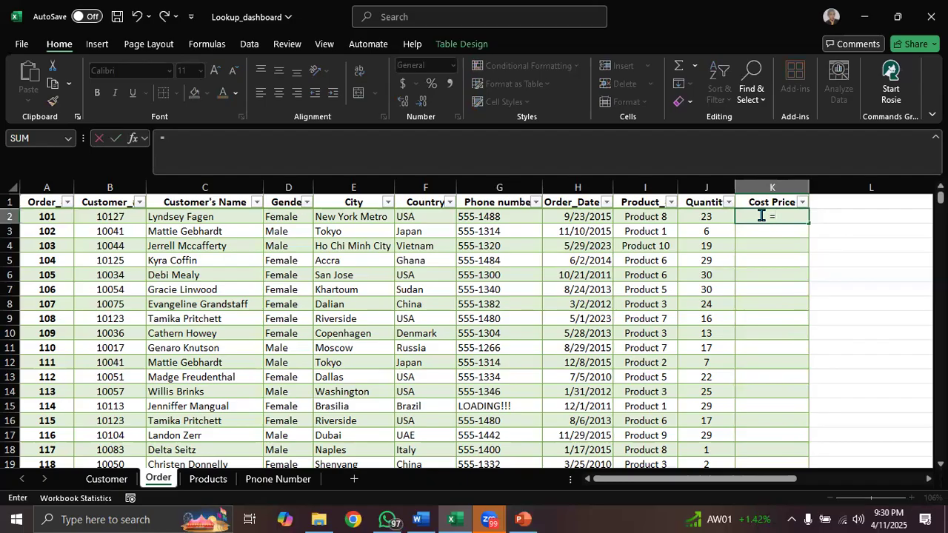
{"action": "type", "text": "xloo"}
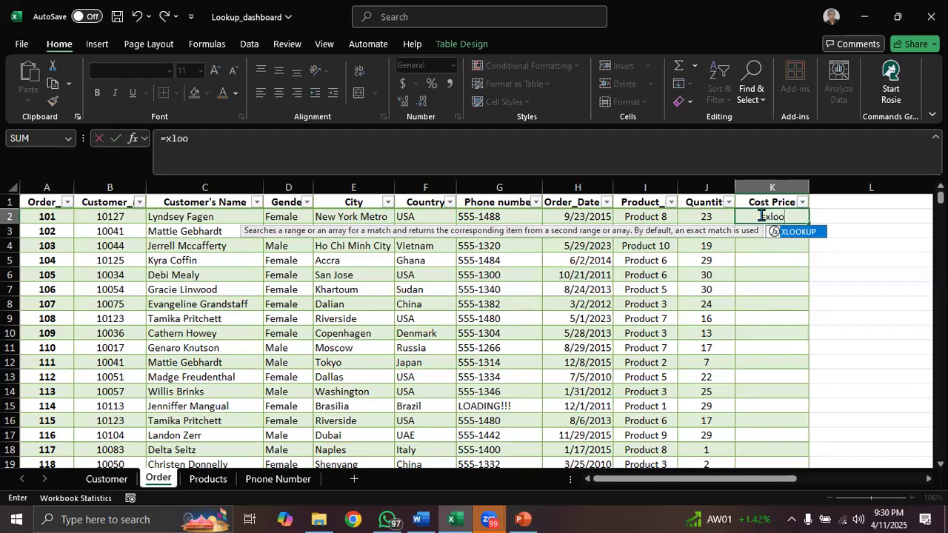
{"action": "key", "text": "Tab"}
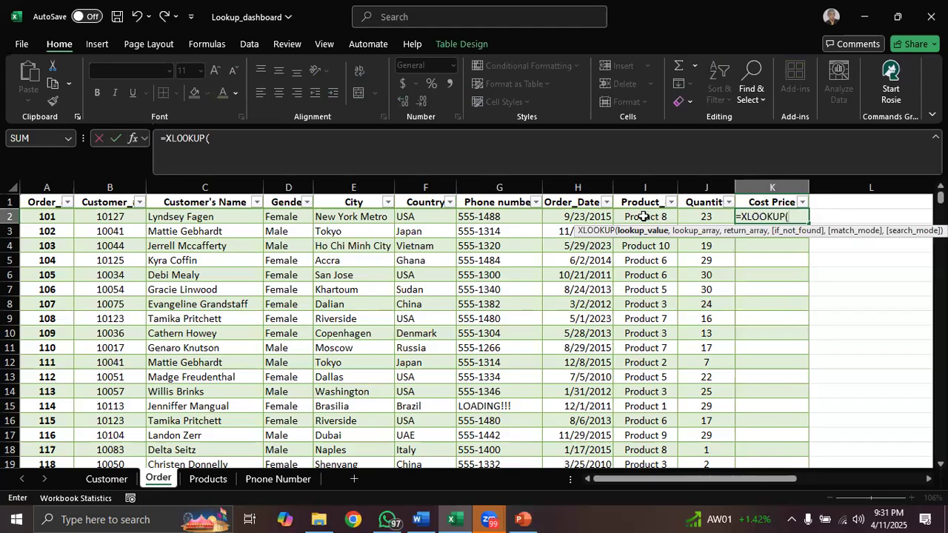
{"action": "left_click", "coordinate": [644, 216]}
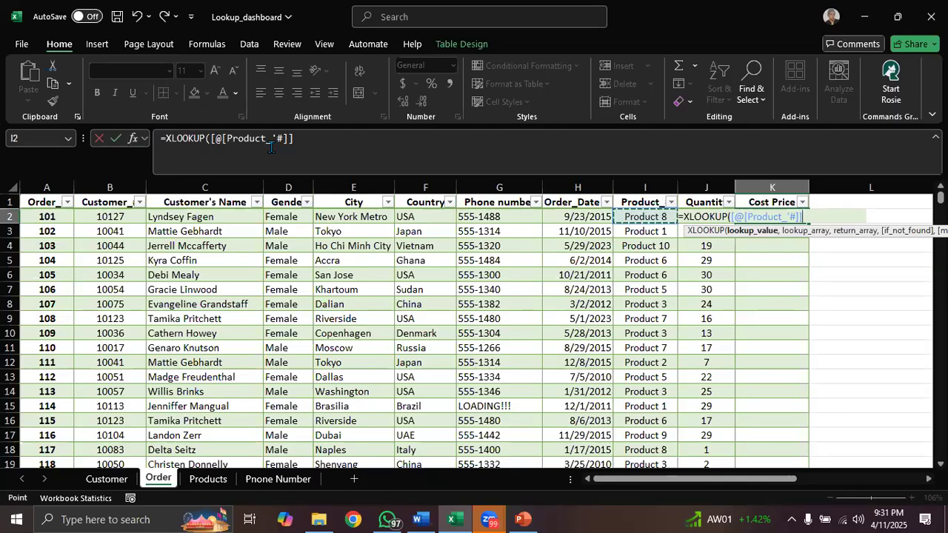
{"action": "type", "text": ","}
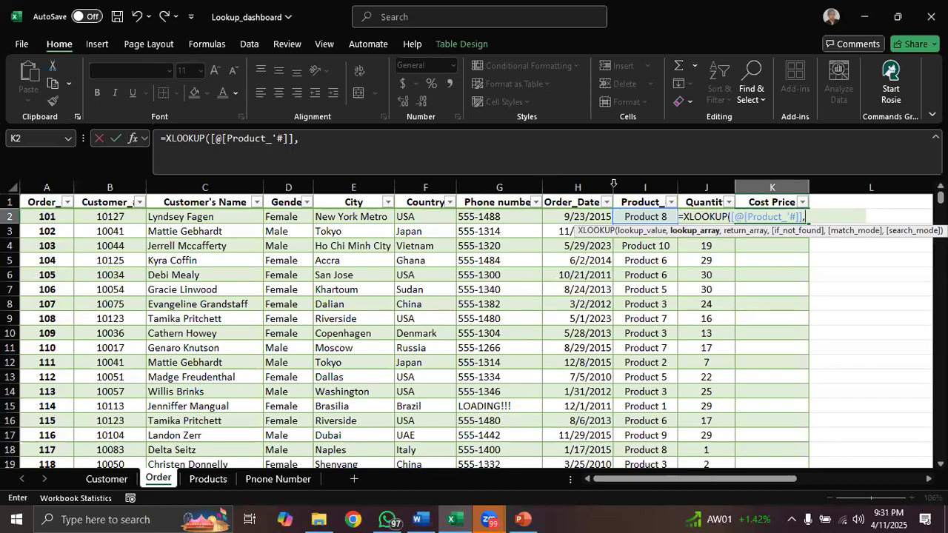
- Complete the Cost Price XLOOKUP with Products!A:A as the lookup array and Products!C:C as the return array
{"action": "left_click", "coordinate": [208, 479]}
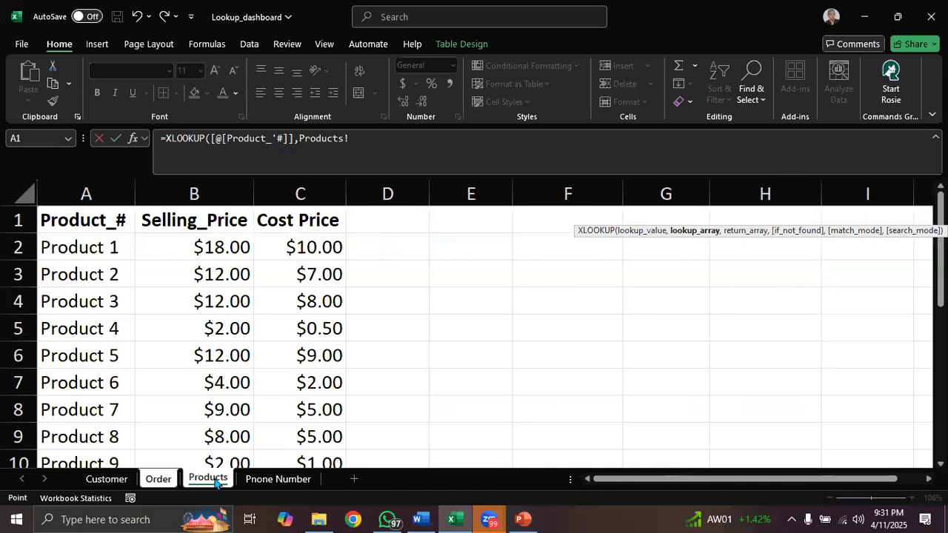
{"action": "left_click", "coordinate": [104, 189]}
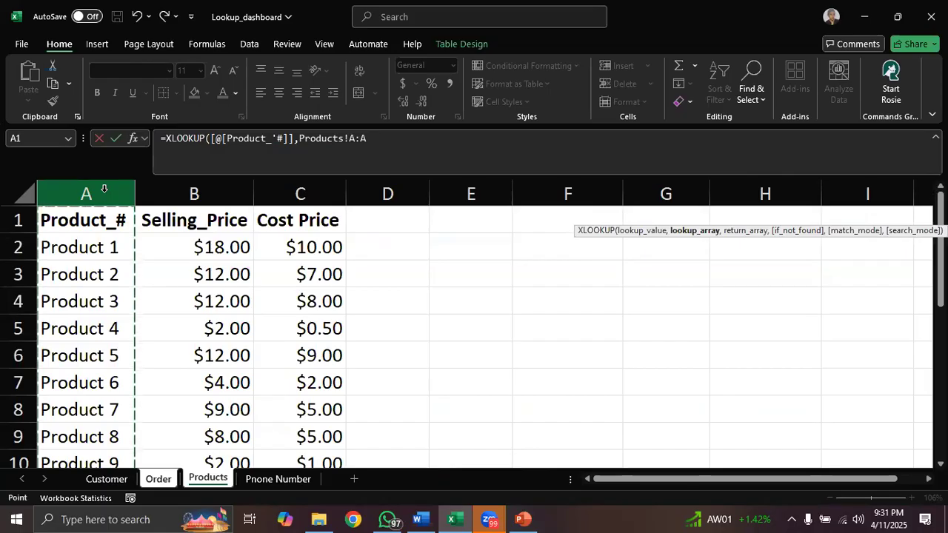
{"action": "type", "text": ","}
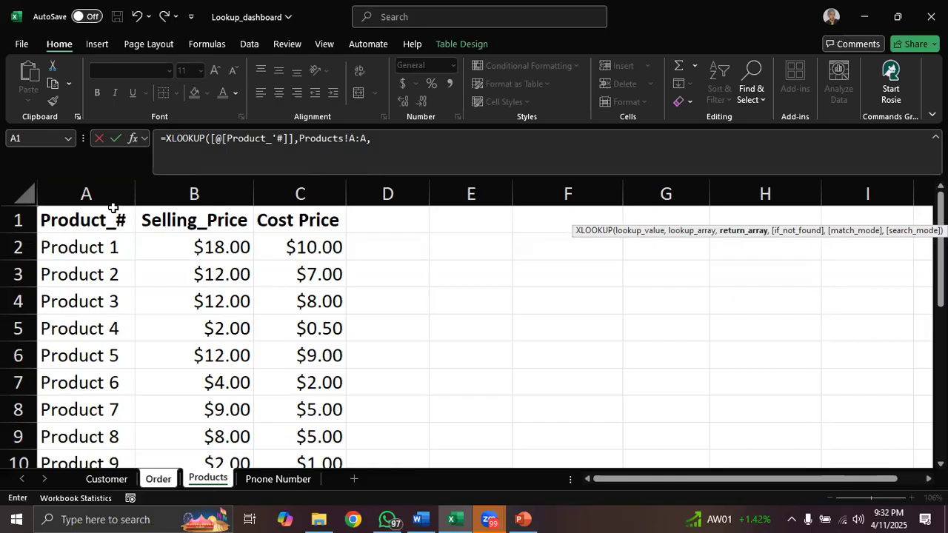
{"action": "left_click", "coordinate": [310, 189]}
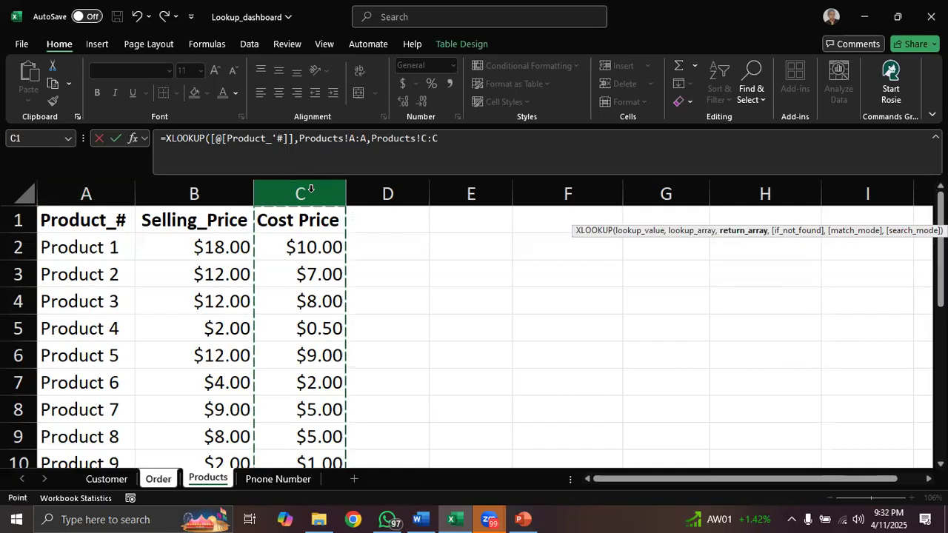
{"action": "type", "text": ")"}
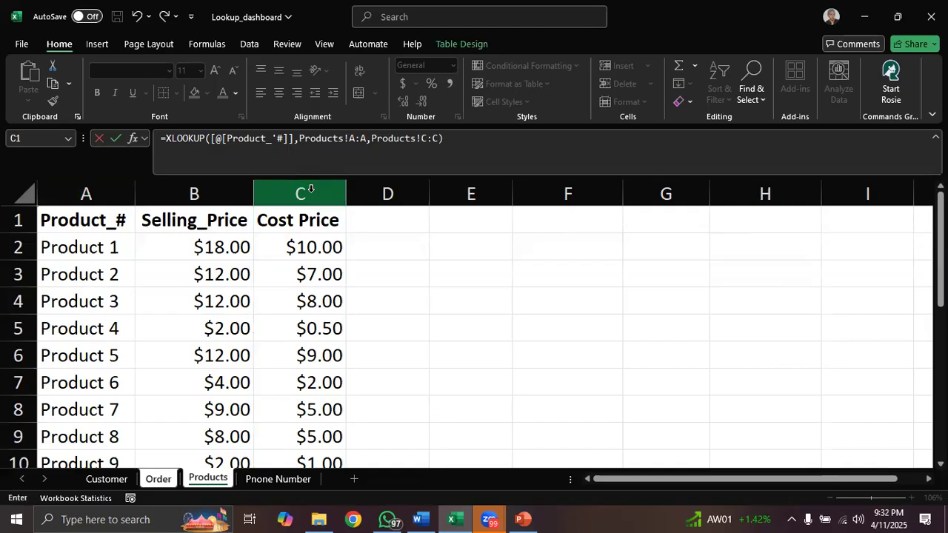
{"action": "key", "text": "Return"}
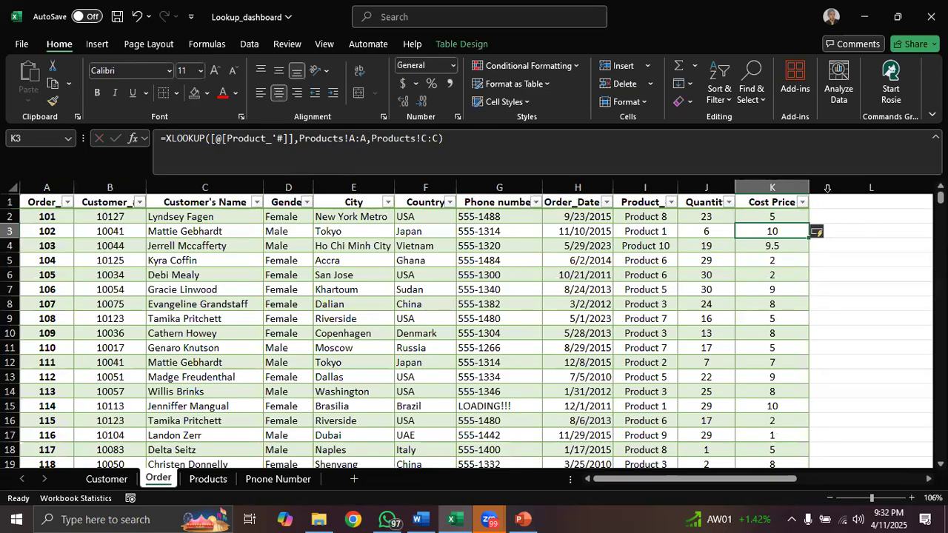
{"action": "left_click", "coordinate": [771, 215]}
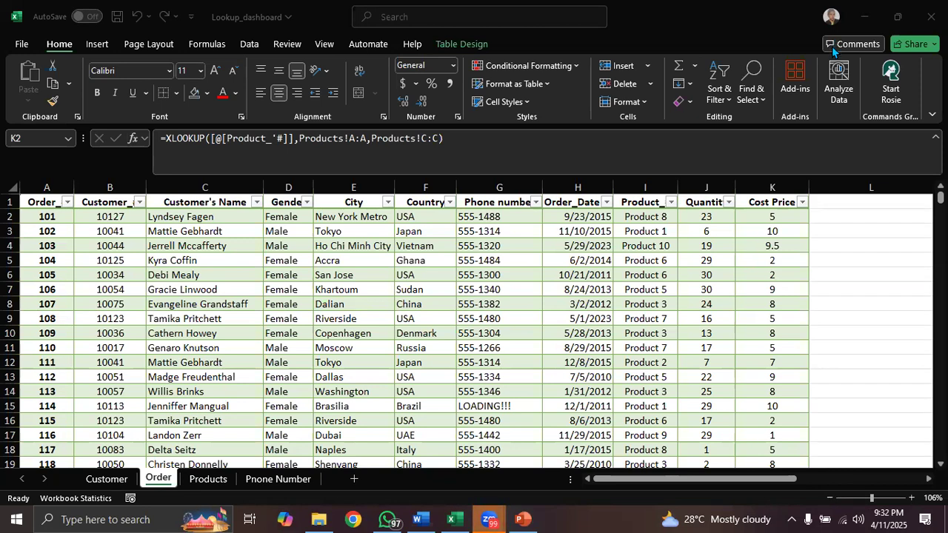
- Extend the Order table with a new column headed Expenses in cell L1, next to Cost Price
{"action": "left_click", "coordinate": [818, 202]}
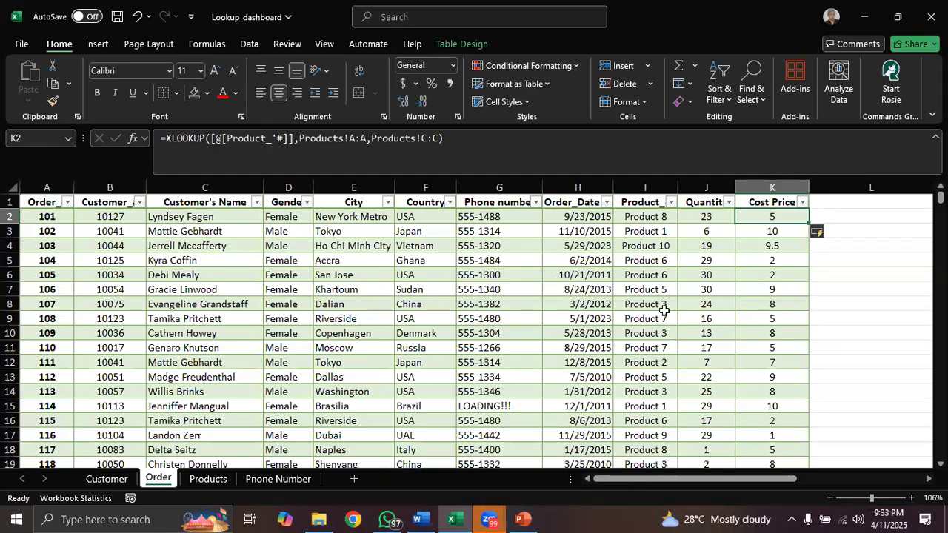
{"action": "left_click", "coordinate": [830, 203]}
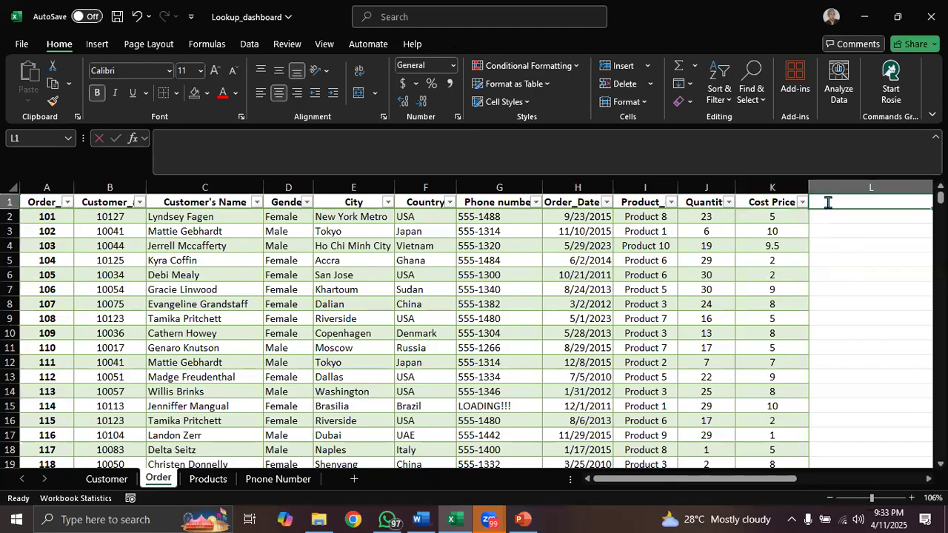
{"action": "type", "text": "Expenses"}
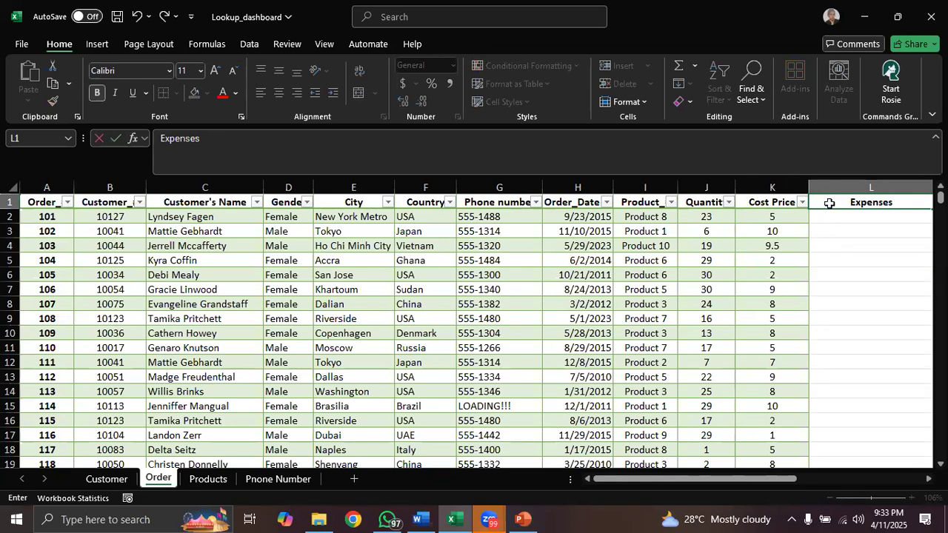
{"action": "key", "text": "Return"}
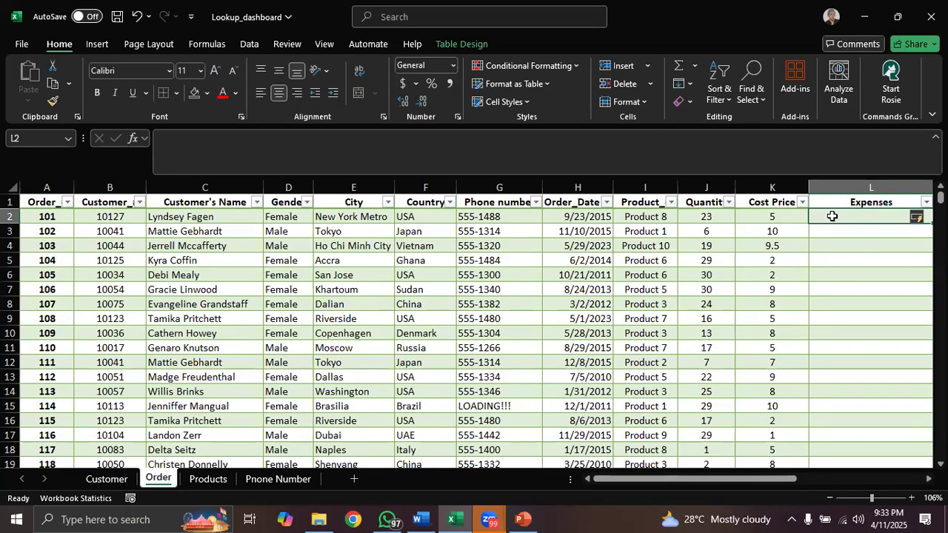
{"action": "type", "text": "="}
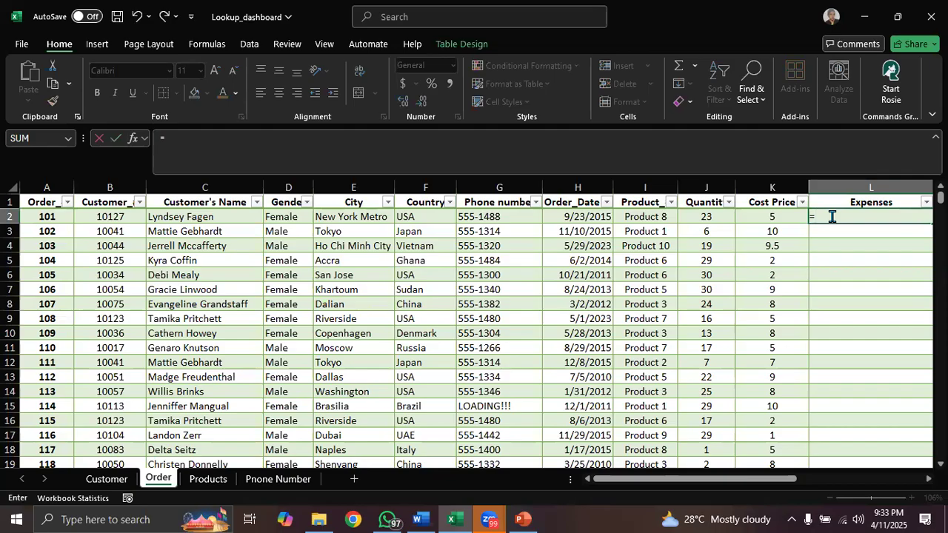
{"action": "left_click", "coordinate": [716, 216]}
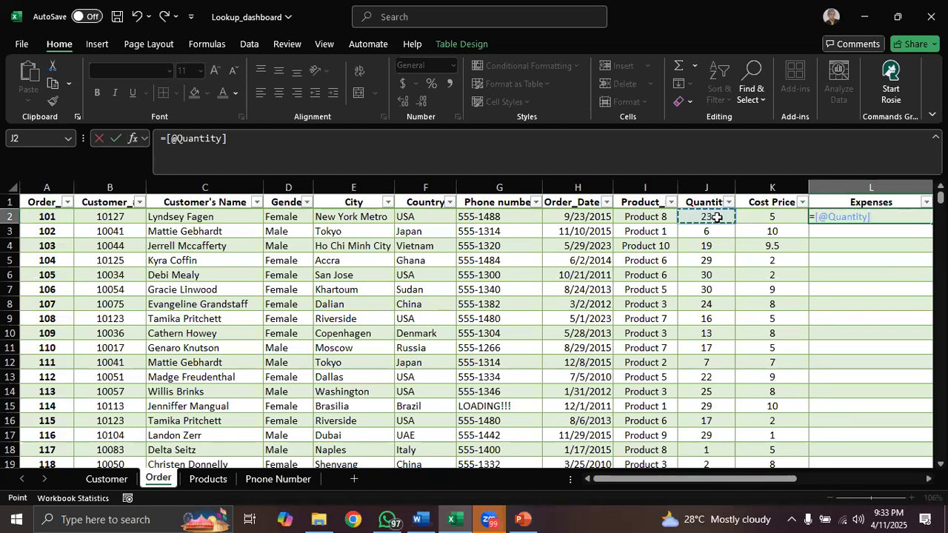
{"action": "type", "text": "*"}
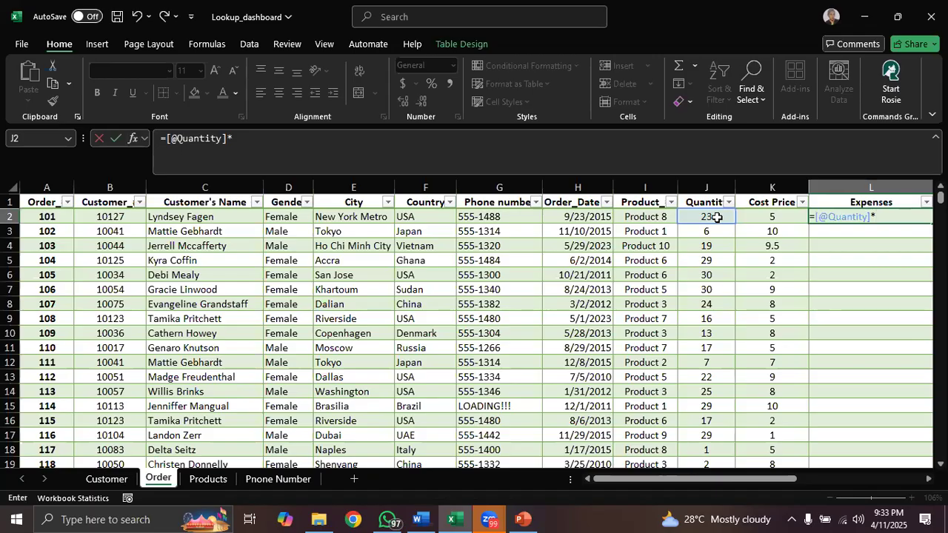
{"action": "left_click", "coordinate": [771, 216]}
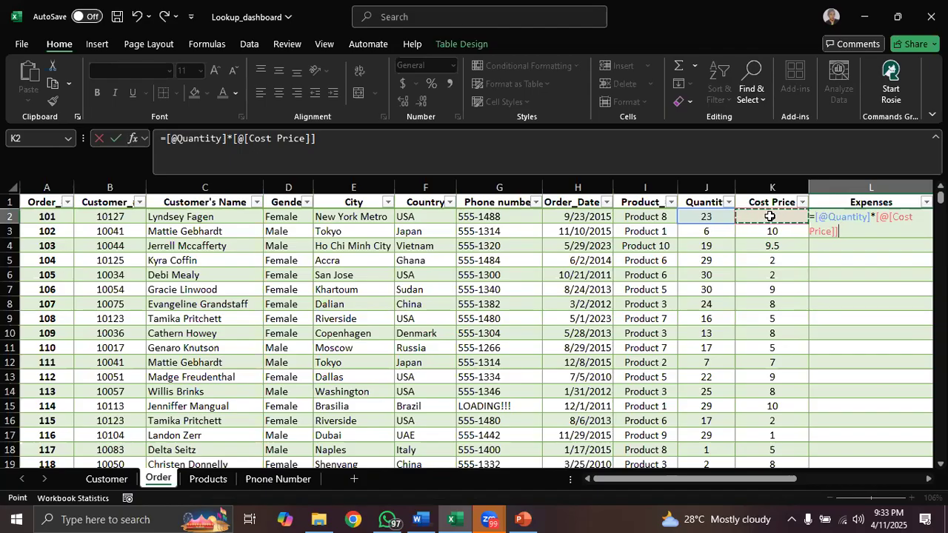
{"action": "key", "text": "Return"}
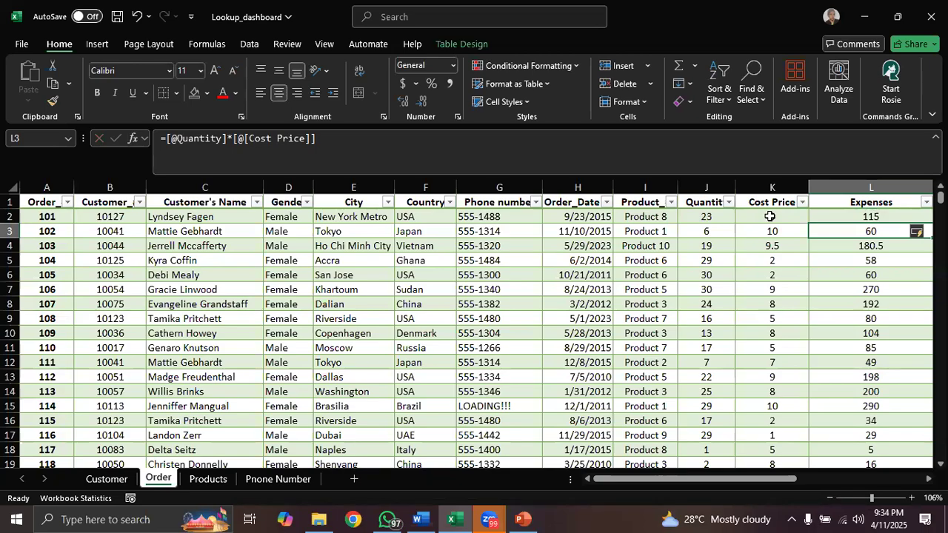
{"action": "left_click", "coordinate": [874, 309]}
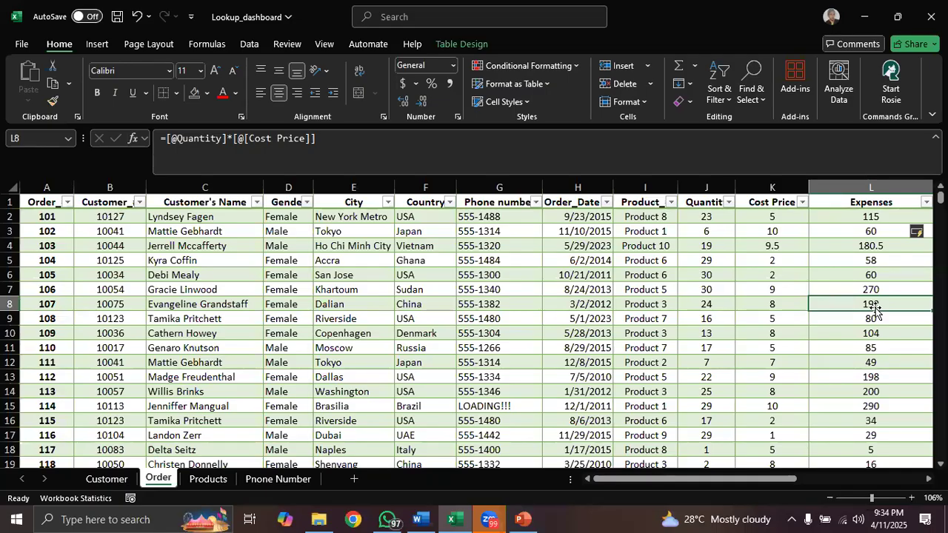
{"action": "left_click", "coordinate": [853, 219]}
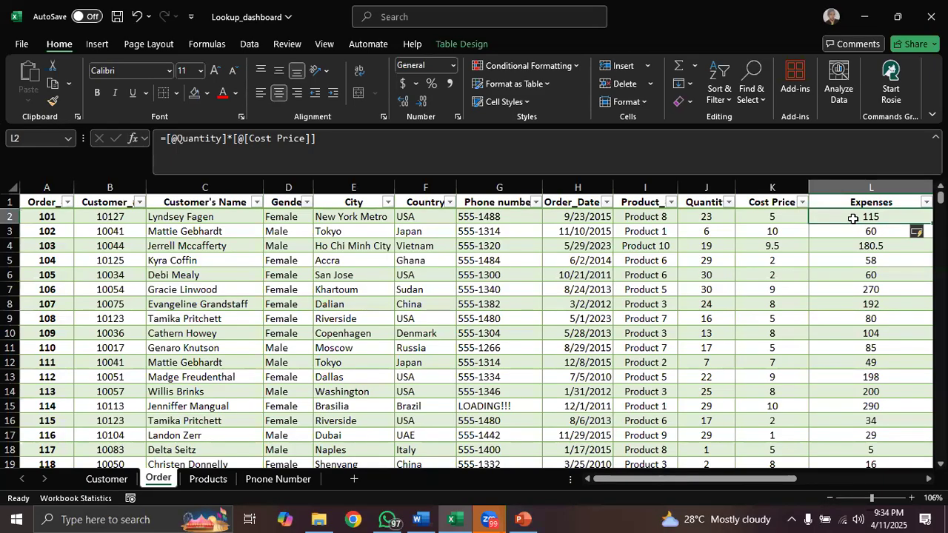
- Review the Features of a Table slide in PowerPoint, and return to Excel to show the Order table's design options
{"action": "left_click", "coordinate": [523, 519]}
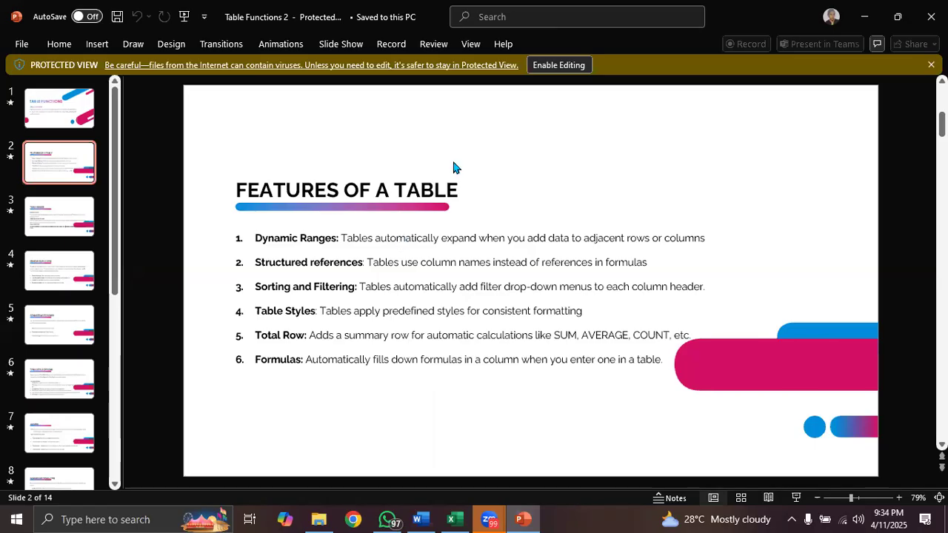
{"action": "left_click", "coordinate": [865, 16]}
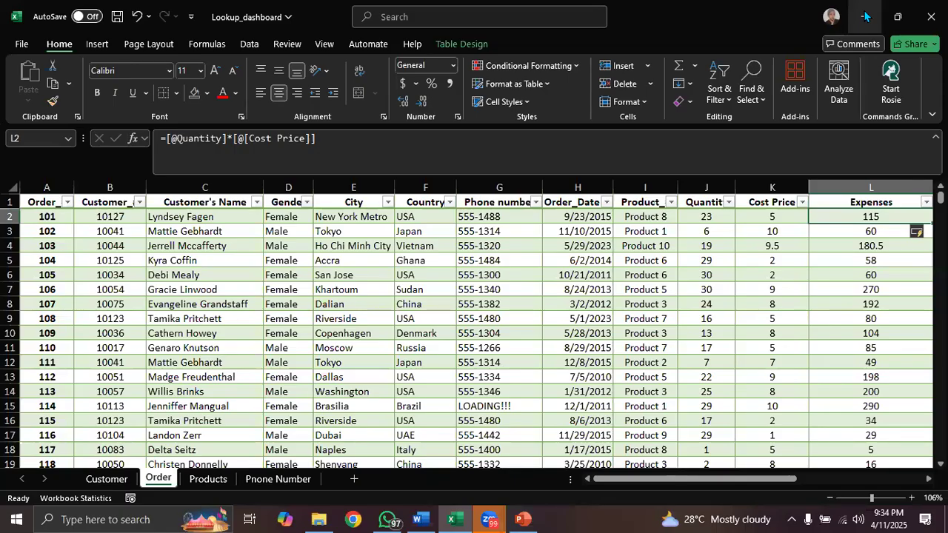
{"action": "left_click_drag", "start_coordinate": [726, 479], "coordinate": [851, 482]}
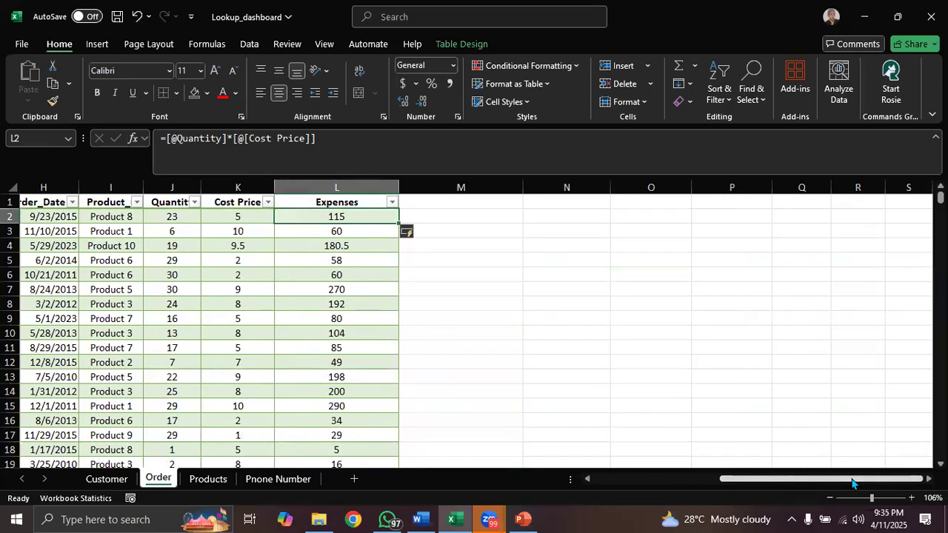
{"action": "left_click", "coordinate": [462, 44]}
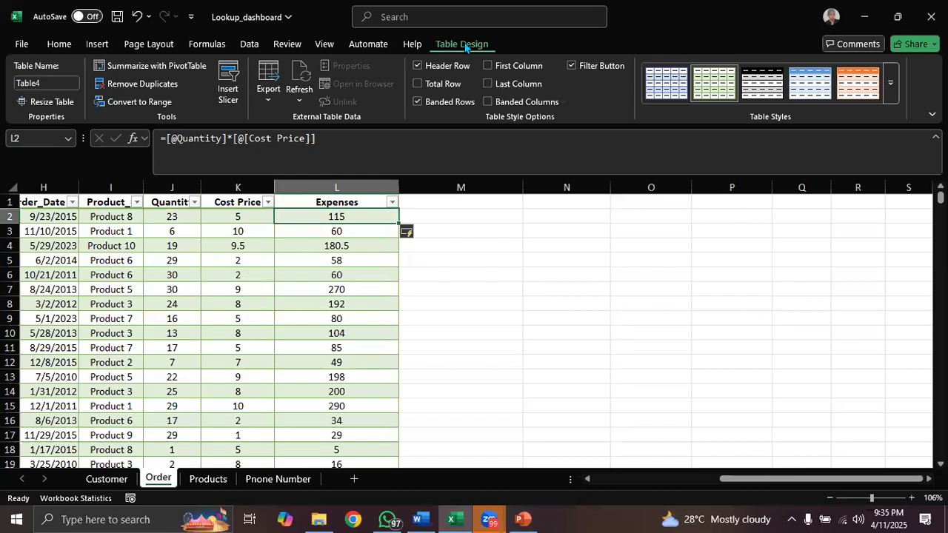
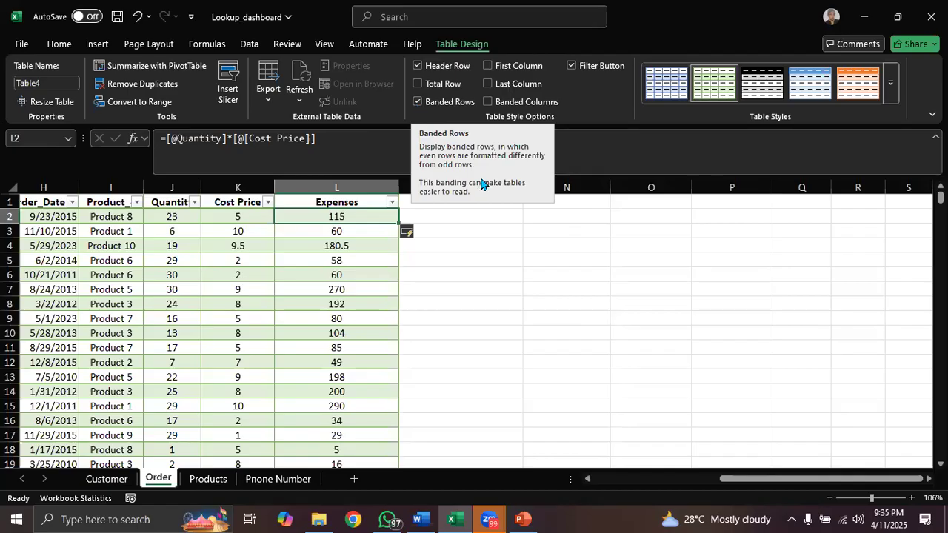
- Turn the Order table's banded rows off and back on, comparing the shading of rows 2 and 3
{"action": "left_click_drag", "start_coordinate": [752, 480], "coordinate": [622, 479]}
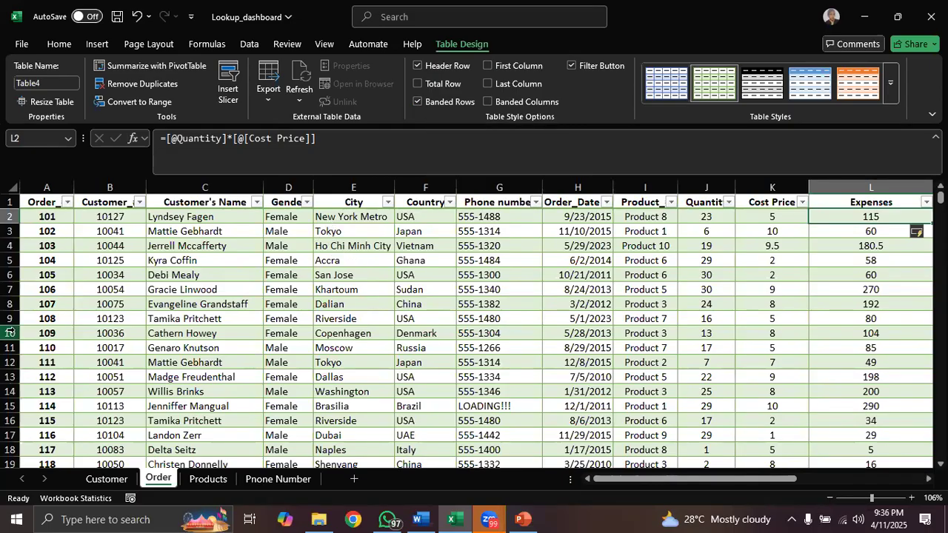
{"action": "left_click", "coordinate": [7, 216]}
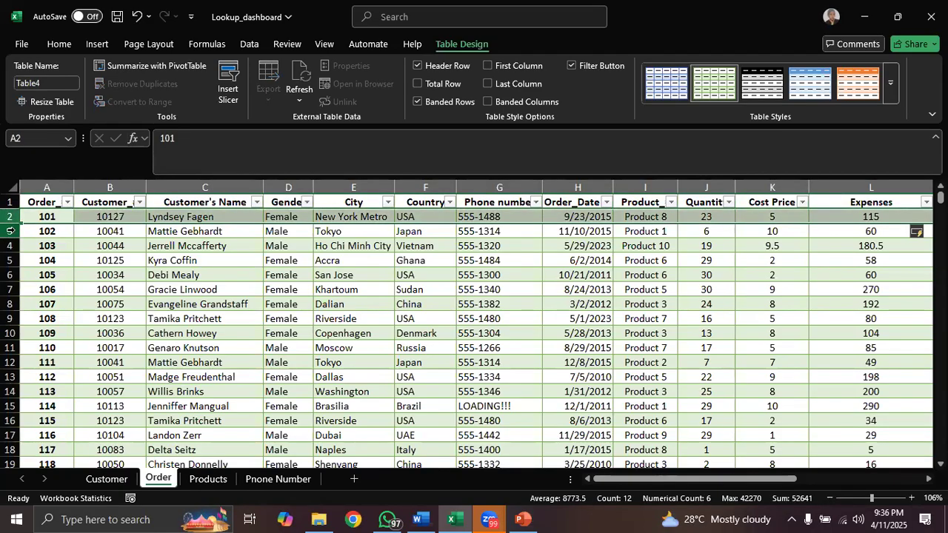
{"action": "left_click", "coordinate": [11, 231]}
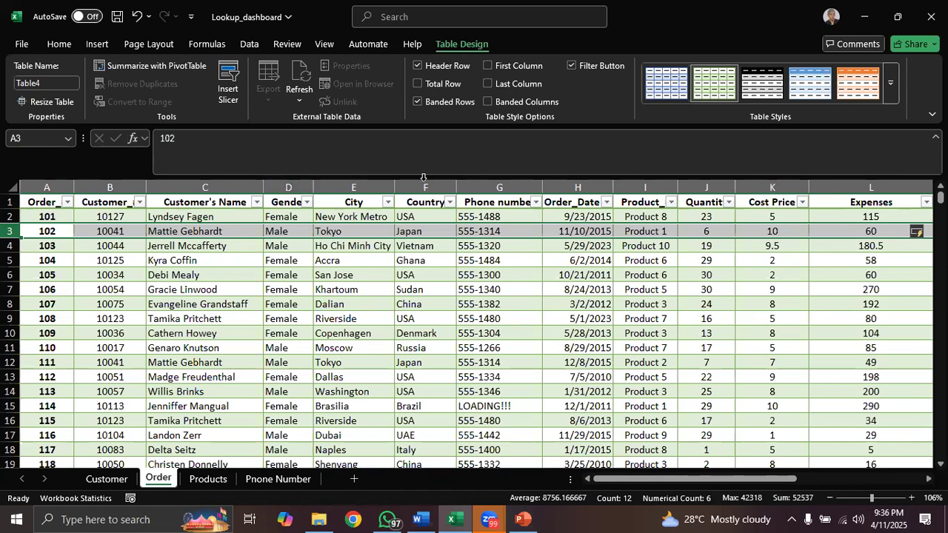
{"action": "left_click", "coordinate": [417, 101]}
{"action": "left_click", "coordinate": [627, 402]}
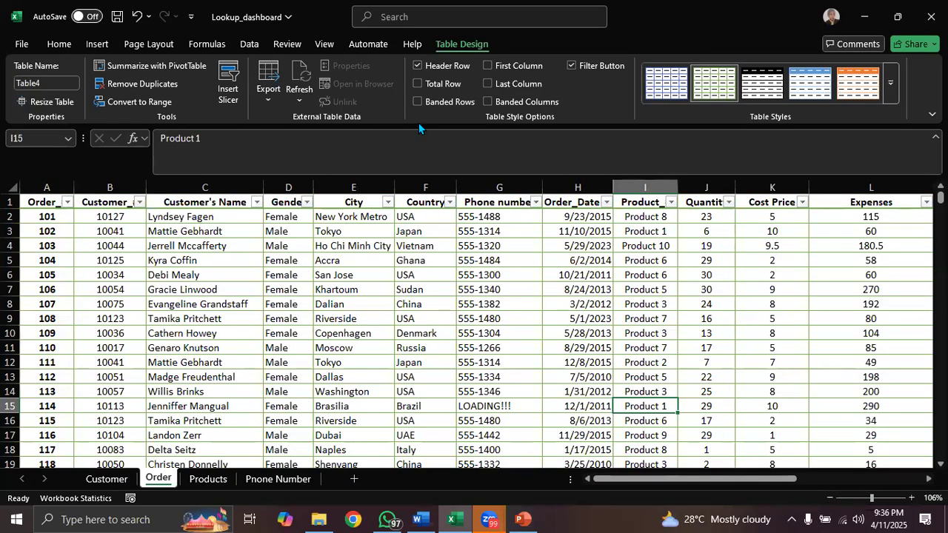
{"action": "left_click", "coordinate": [415, 101]}
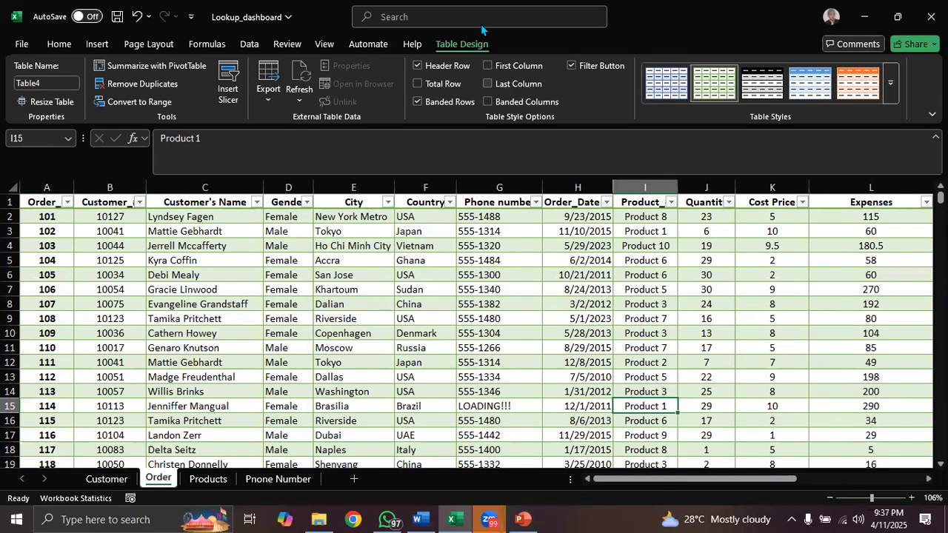
- Turn on banded columns for the Order table, compare the shading of columns A to D, and turn them off again
{"action": "left_click", "coordinate": [486, 102]}
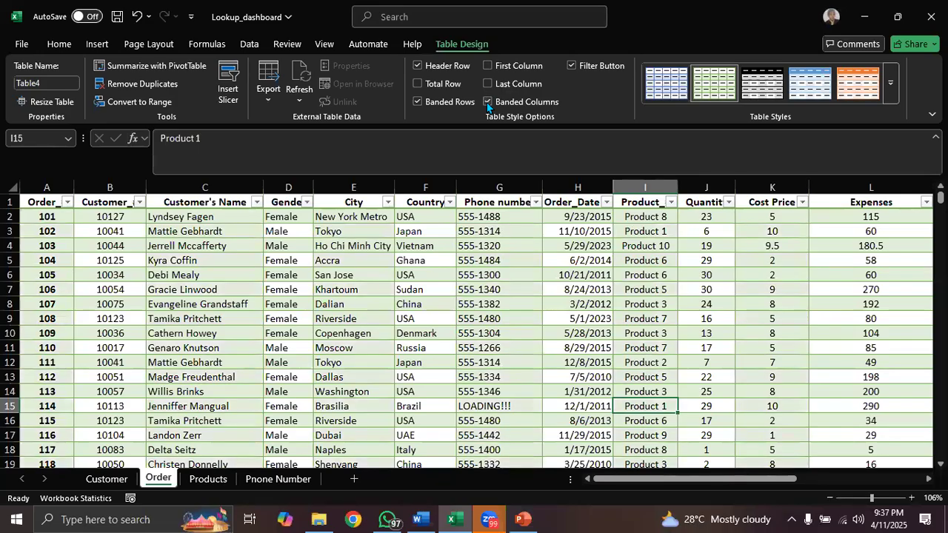
{"action": "left_click", "coordinate": [46, 185]}
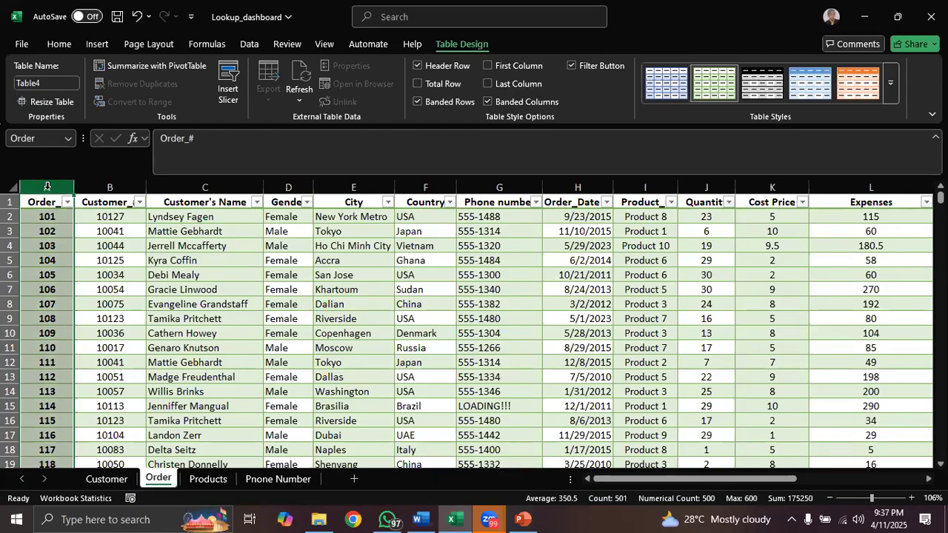
{"action": "left_click", "coordinate": [94, 185]}
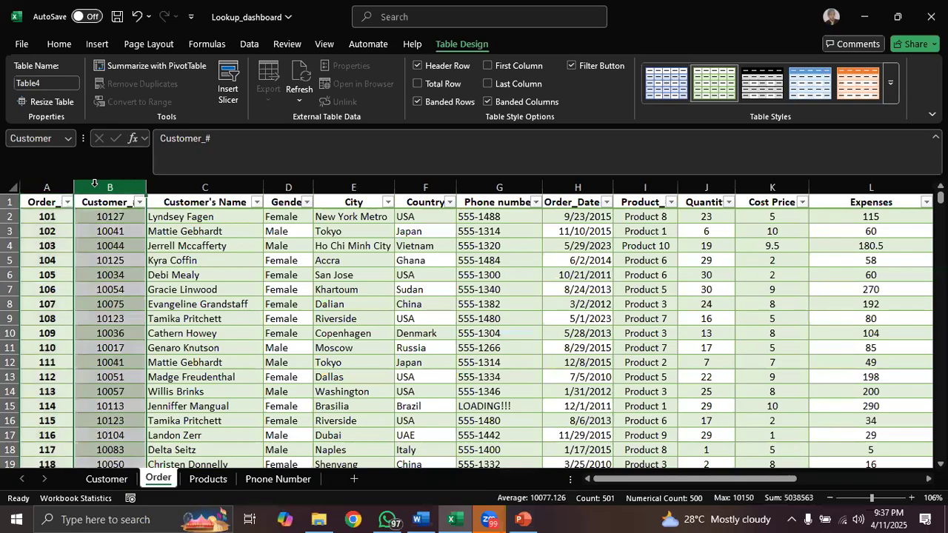
{"action": "left_click", "coordinate": [170, 188]}
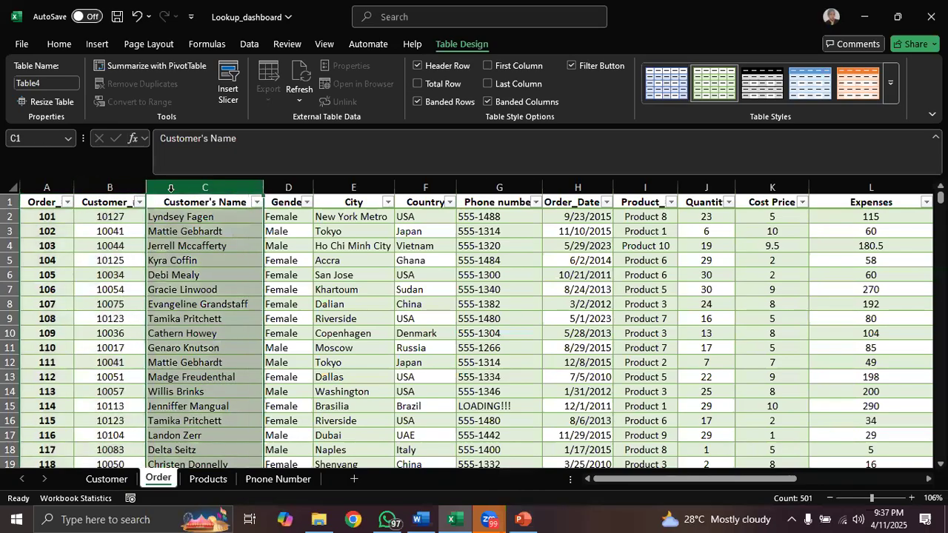
{"action": "left_click", "coordinate": [296, 186]}
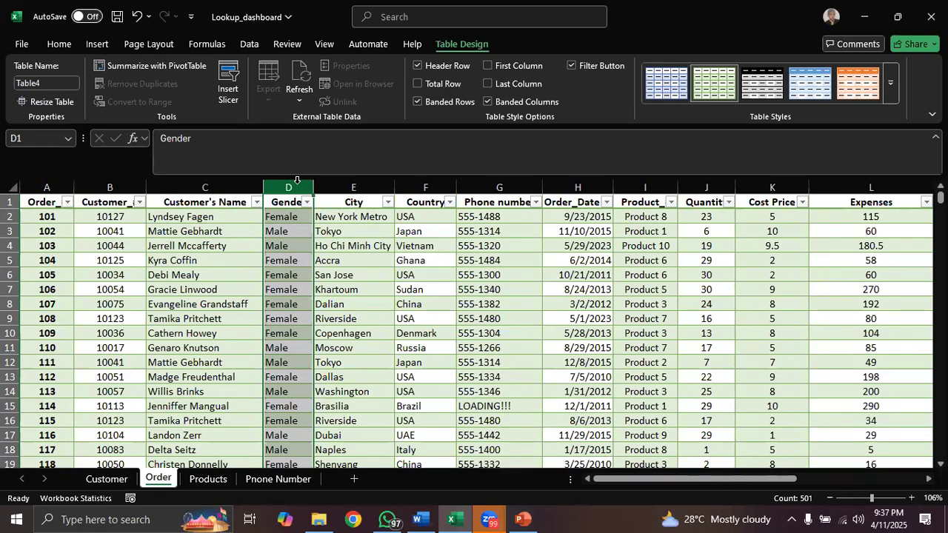
{"action": "left_click", "coordinate": [487, 104]}
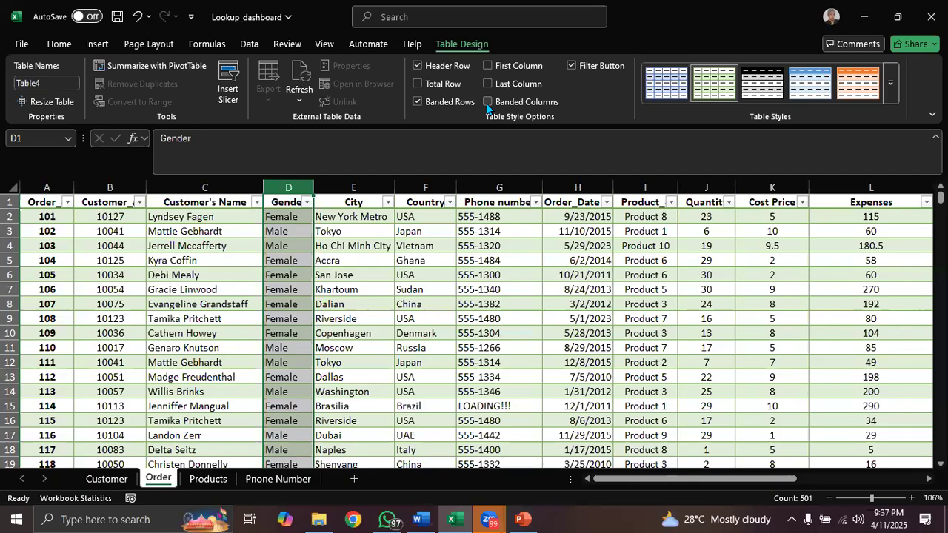
- Toggle the First Column formatting on and off, and remove the bold from the Order_# values in A2:A501
{"action": "left_click", "coordinate": [488, 65]}
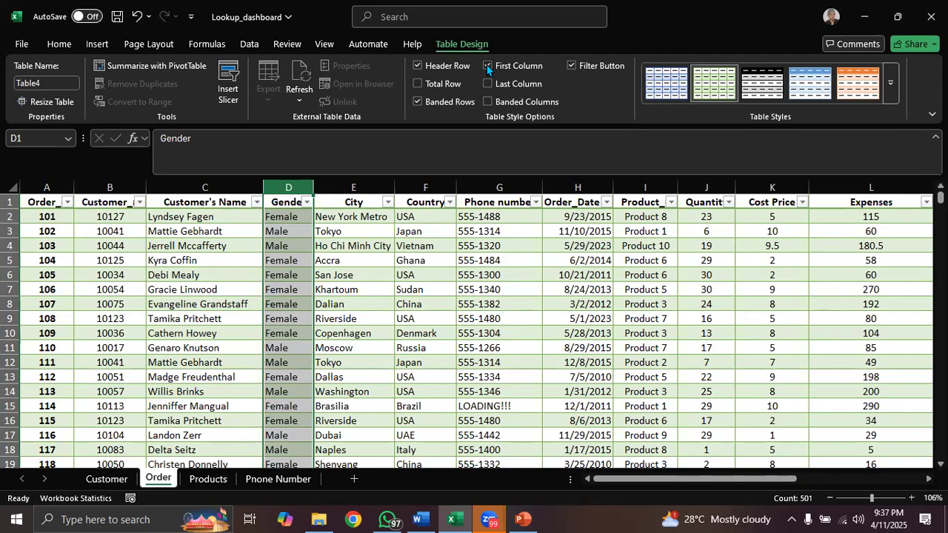
{"action": "left_click", "coordinate": [486, 65]}
{"action": "left_click", "coordinate": [45, 217]}
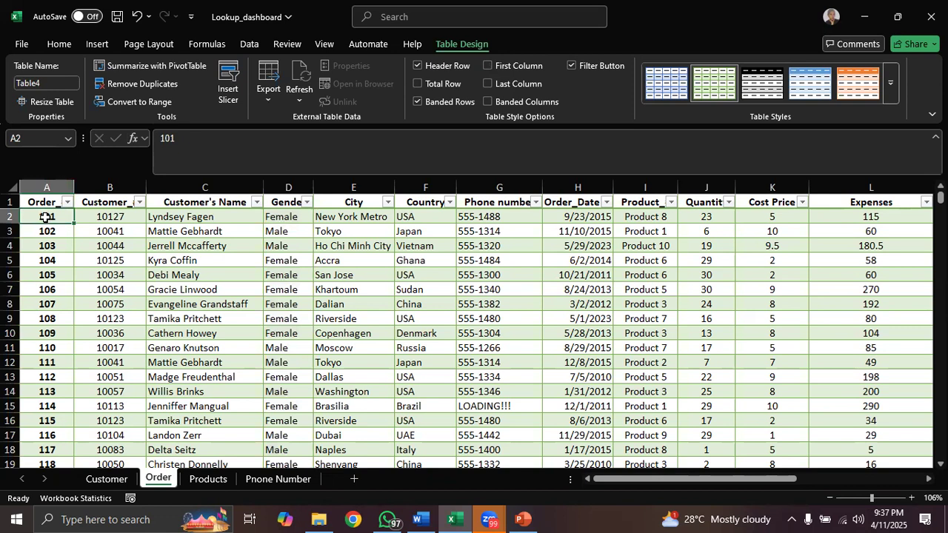
{"action": "left_click", "coordinate": [59, 45]}
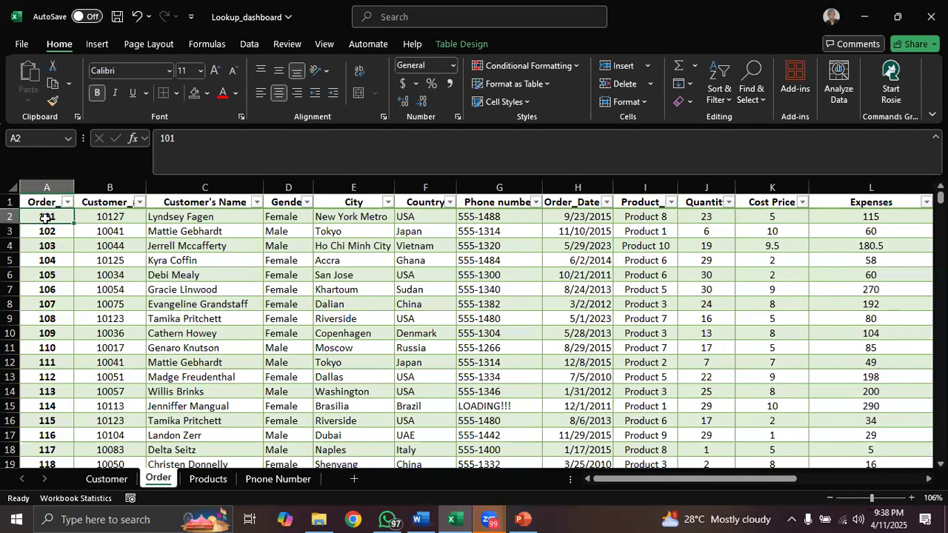
{"action": "key", "text": "ctrl+shift+Down"}
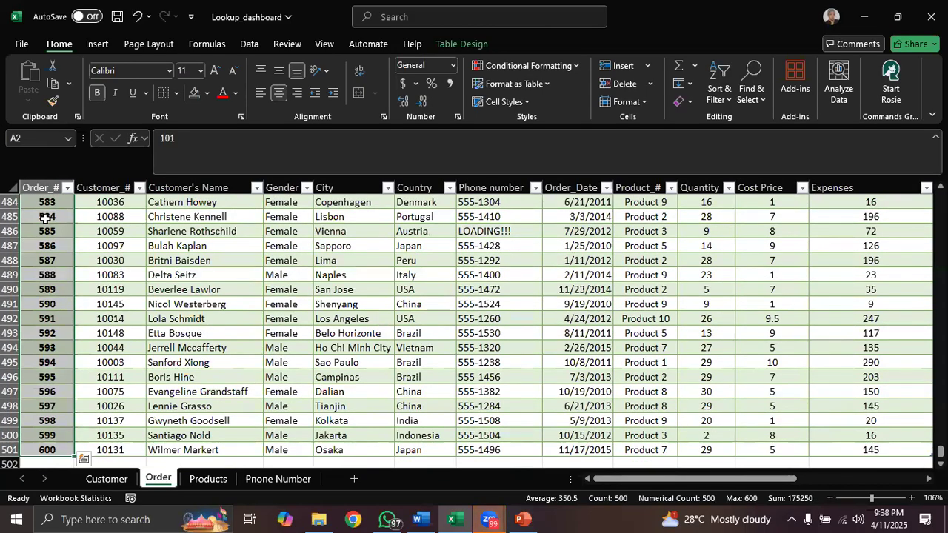
{"action": "key", "text": "ctrl+BackSpace"}
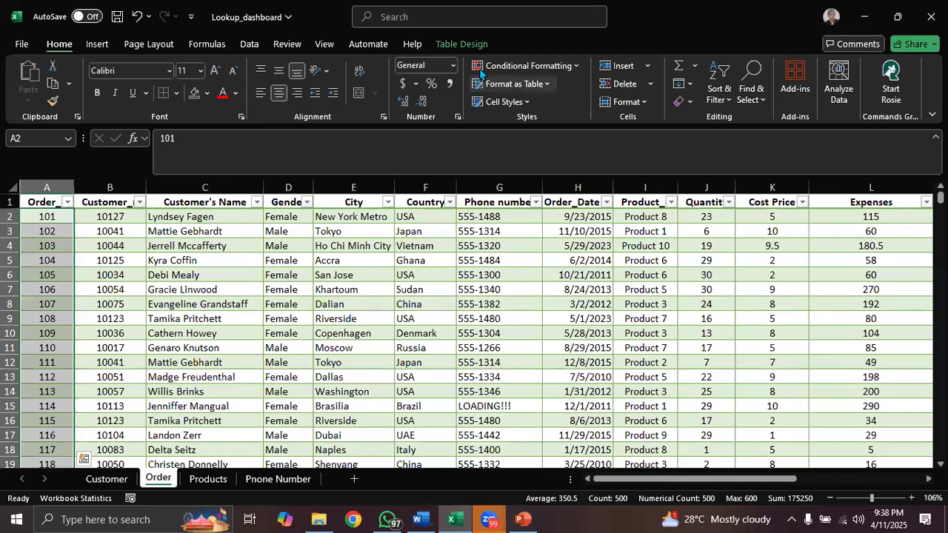
- Apply First Column and Last Column formatting to the Order table, inspect Order_# and Expenses, and turn both options off again
{"action": "left_click", "coordinate": [467, 43]}
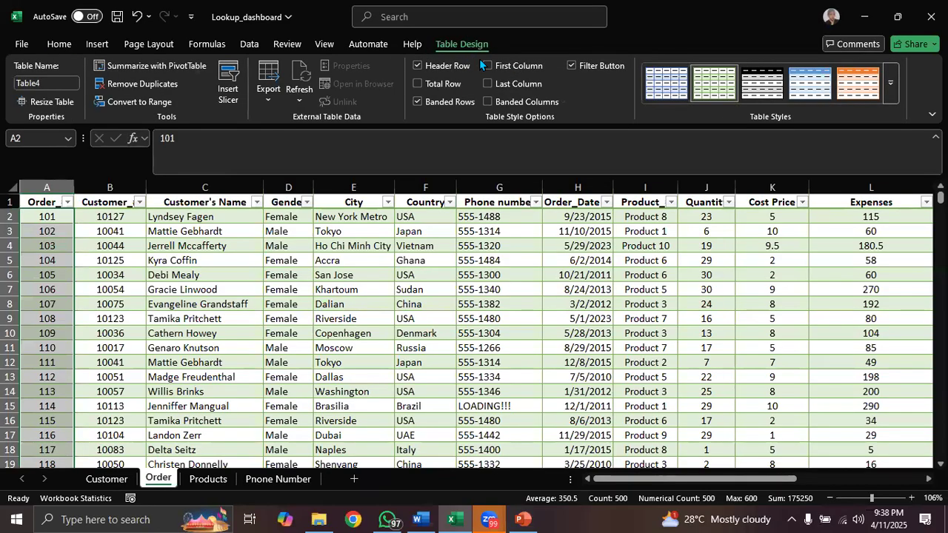
{"action": "left_click", "coordinate": [488, 65]}
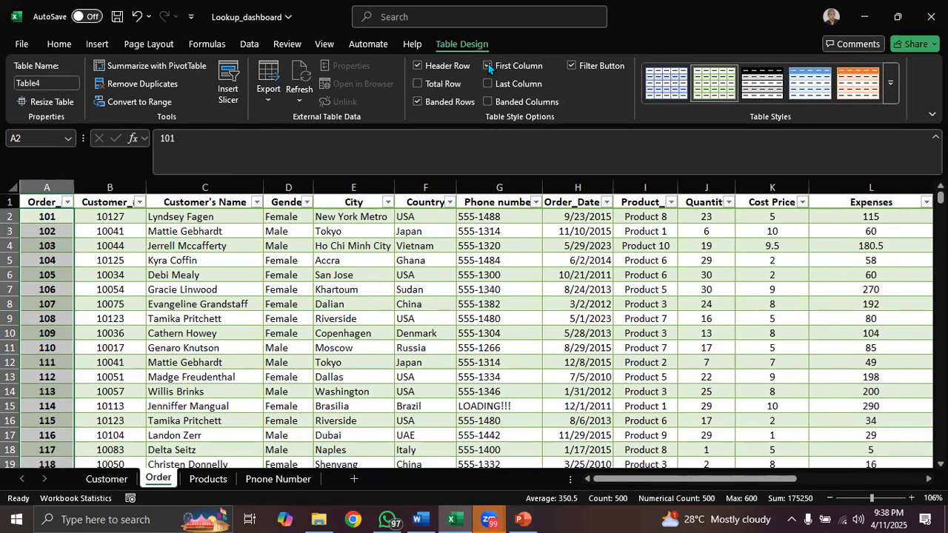
{"action": "left_click", "coordinate": [45, 186]}
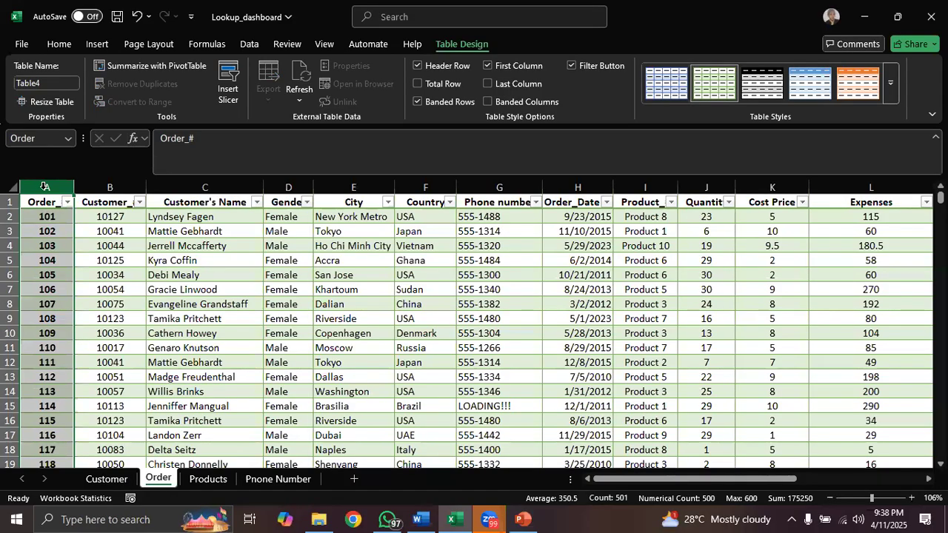
{"action": "left_click", "coordinate": [487, 82]}
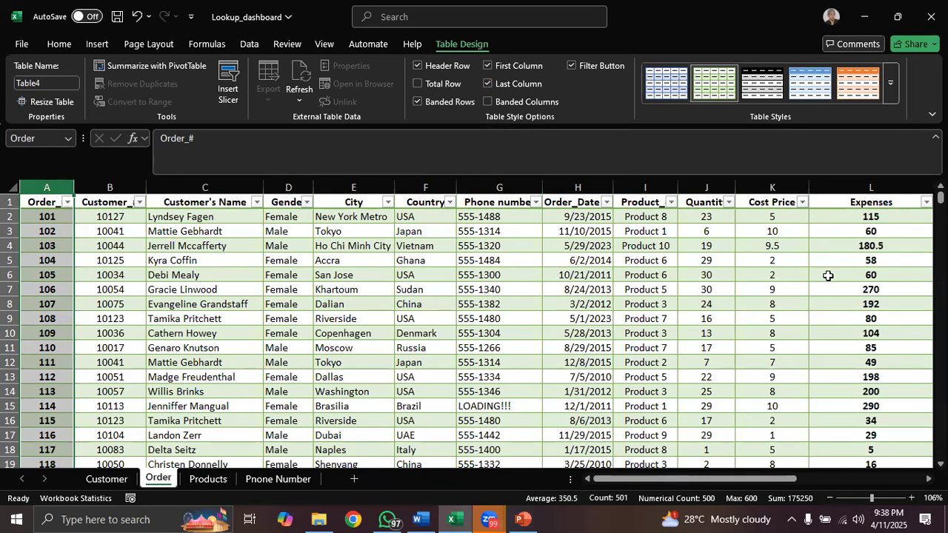
{"action": "left_click", "coordinate": [867, 188]}
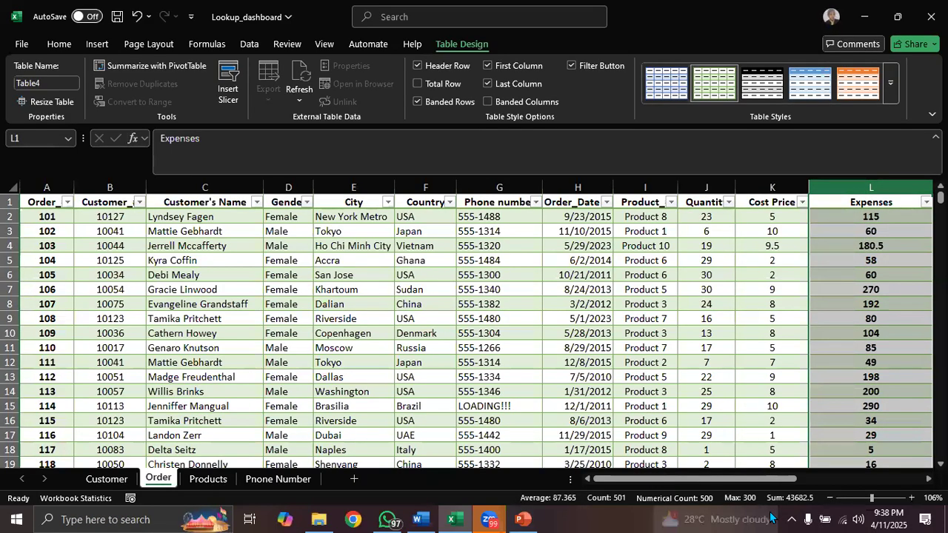
{"action": "mouse_move", "coordinate": [757, 520]}
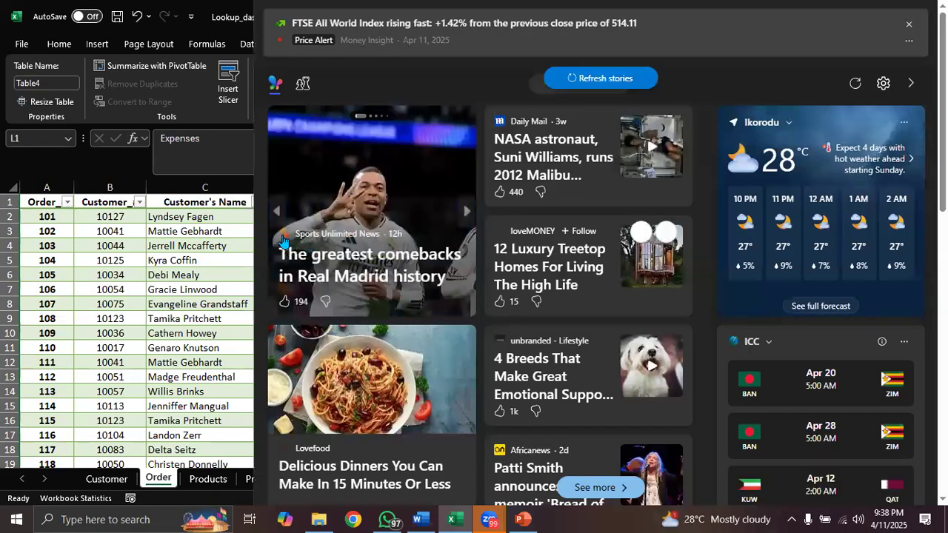
{"action": "left_click", "coordinate": [216, 229]}
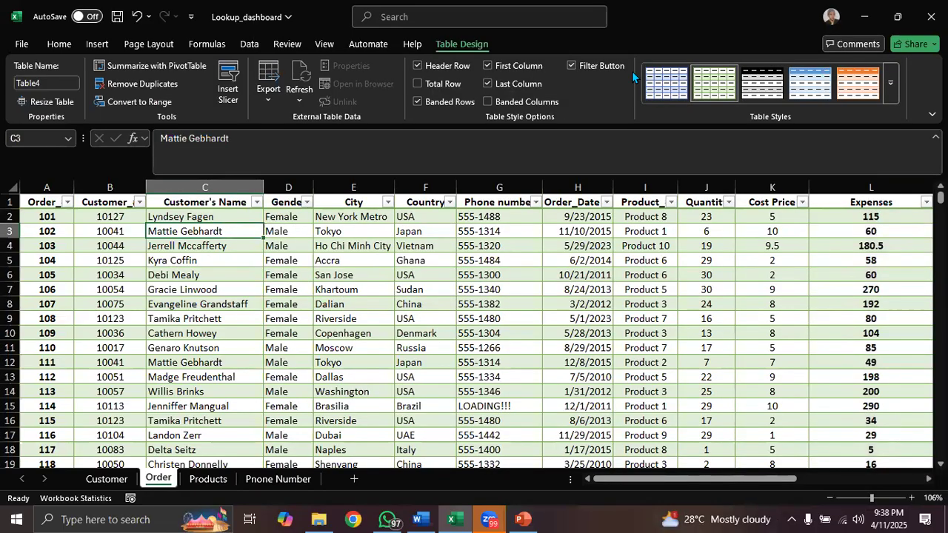
{"action": "left_click", "coordinate": [486, 65]}
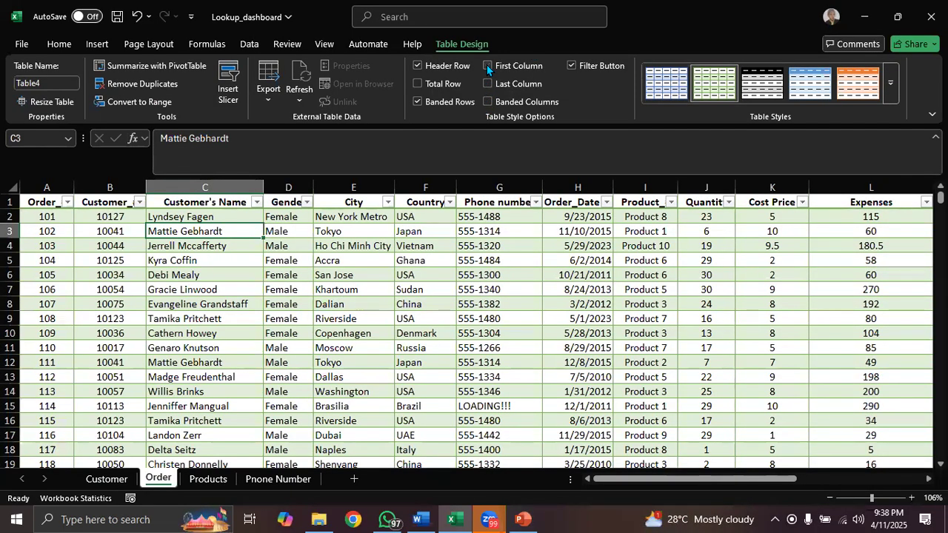
- Hide the filter buttons in the Order table's header row and show them again
{"action": "left_click", "coordinate": [571, 63]}
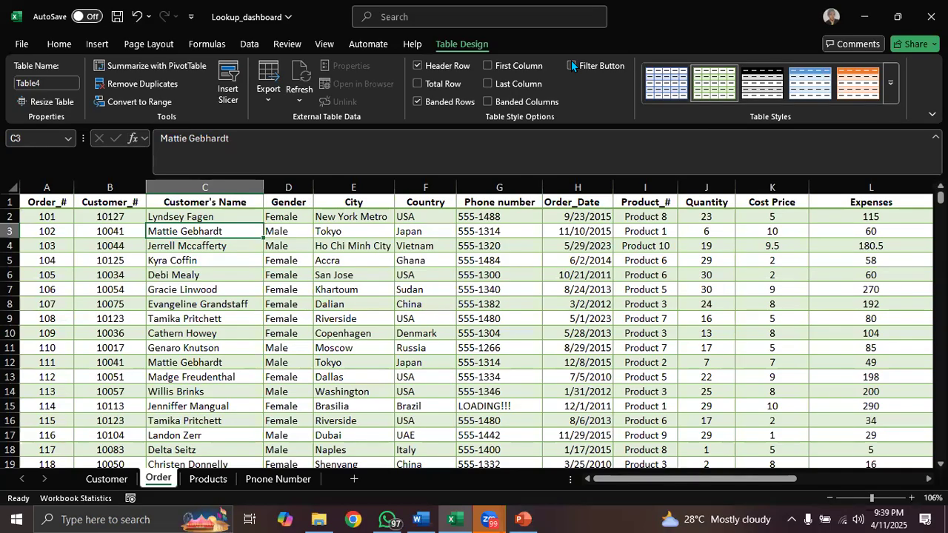
{"action": "left_click", "coordinate": [568, 63]}
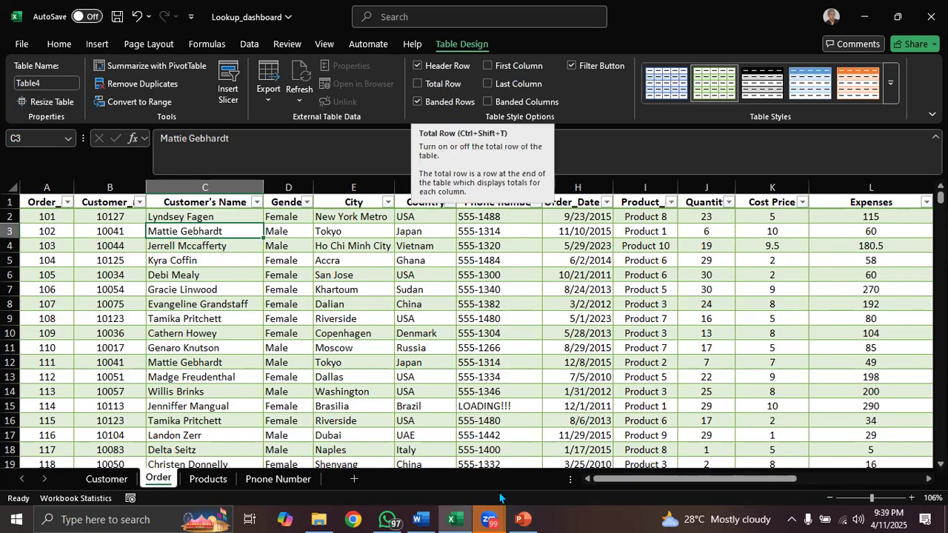
- Review the Total Row entry on the Features of a Table slide in PowerPoint and return to the Excel workbook
{"action": "left_click", "coordinate": [528, 518]}
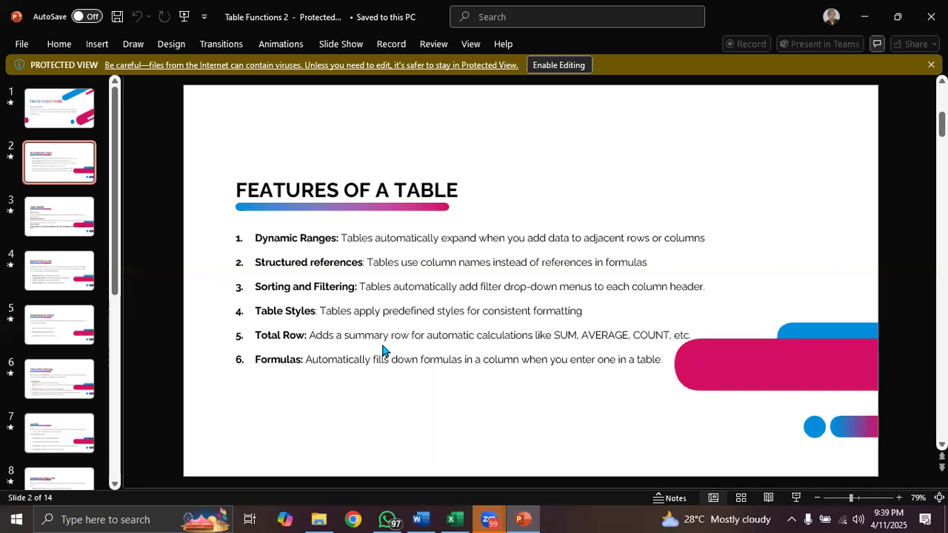
{"action": "mouse_move", "coordinate": [457, 519]}
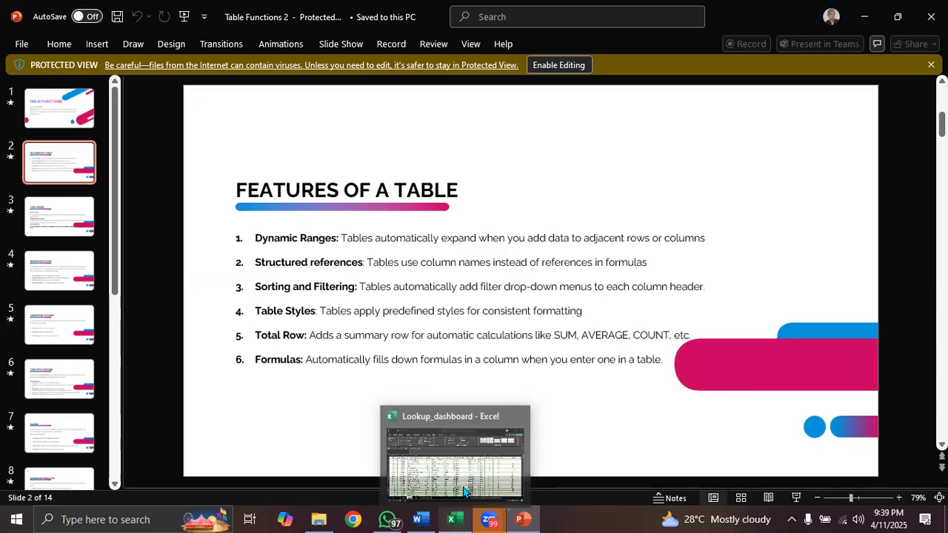
{"action": "left_click", "coordinate": [465, 482]}
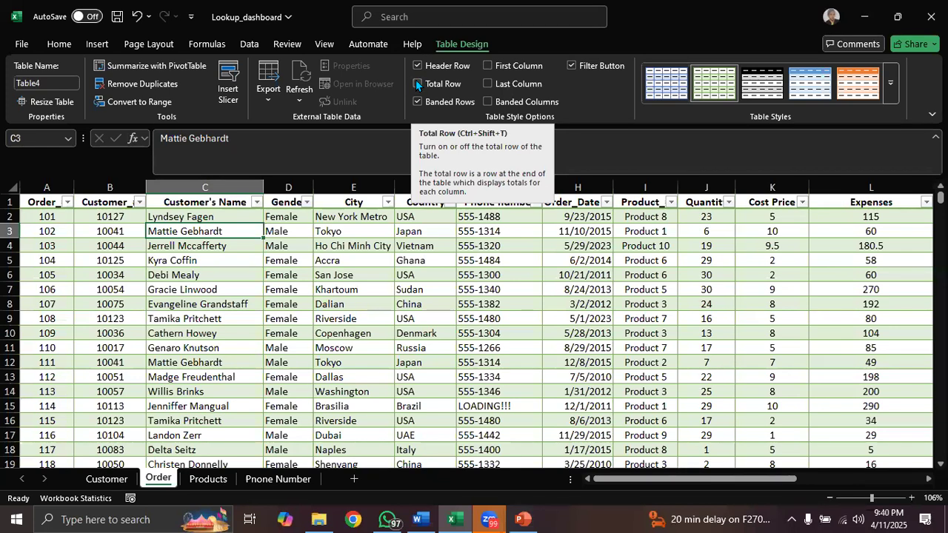
- Add a total row to the Order table and view the summary functions offered for Customer_# in B502
{"action": "left_click", "coordinate": [416, 81]}
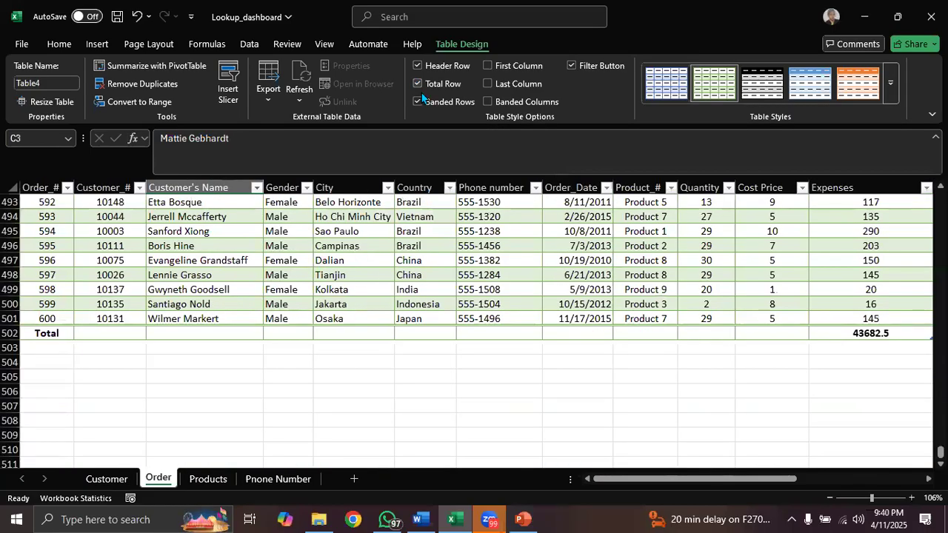
{"action": "left_click", "coordinate": [47, 334]}
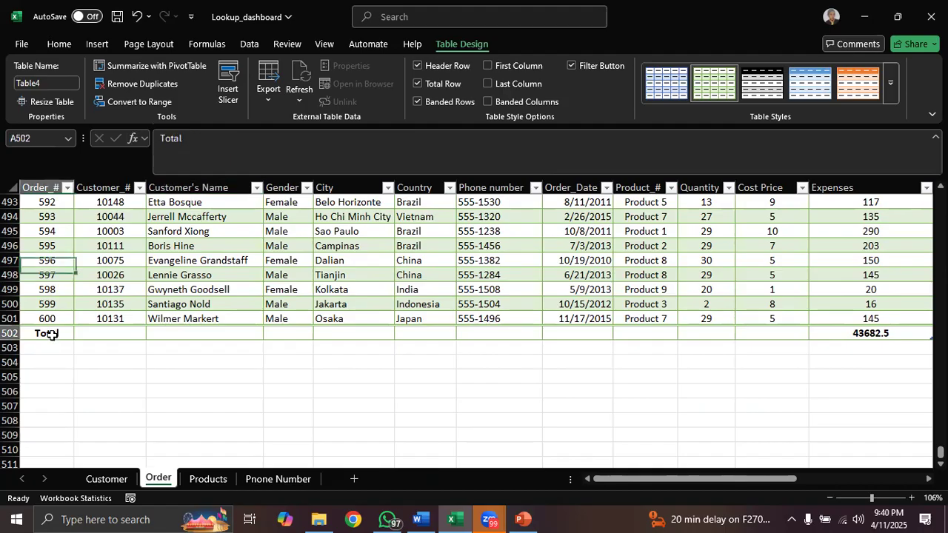
{"action": "left_click", "coordinate": [107, 333]}
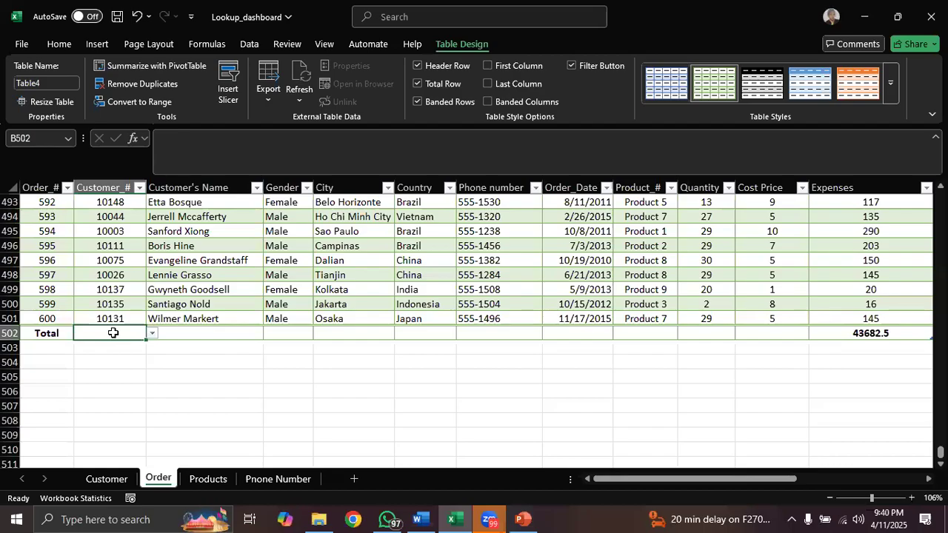
{"action": "left_click", "coordinate": [152, 334]}
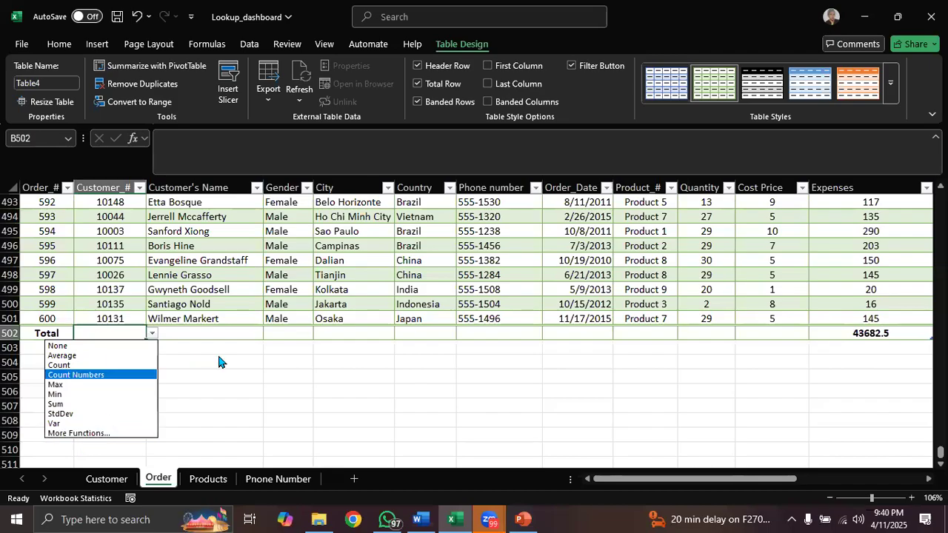
{"action": "key", "text": "Escape"}
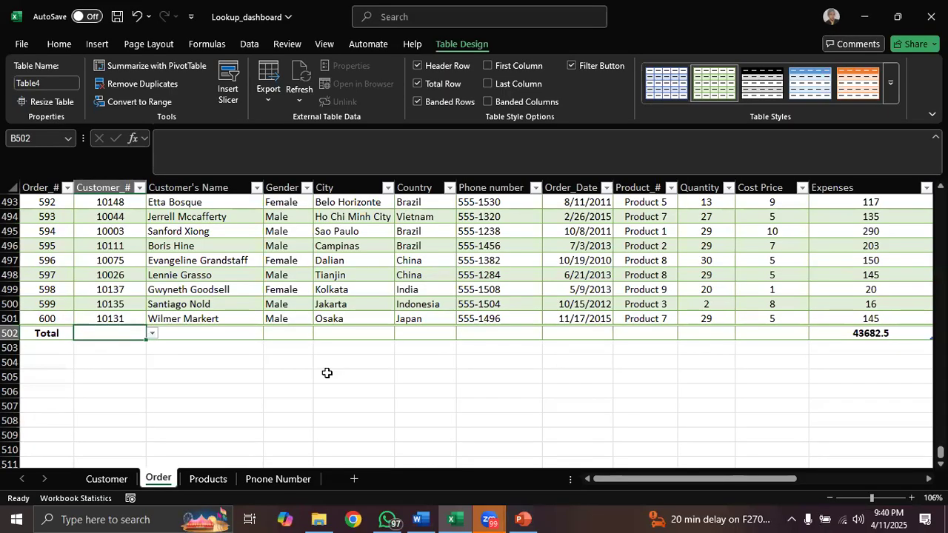
- Summarise the Quantity column with Sum in the Order table's total row
{"action": "left_click", "coordinate": [695, 332]}
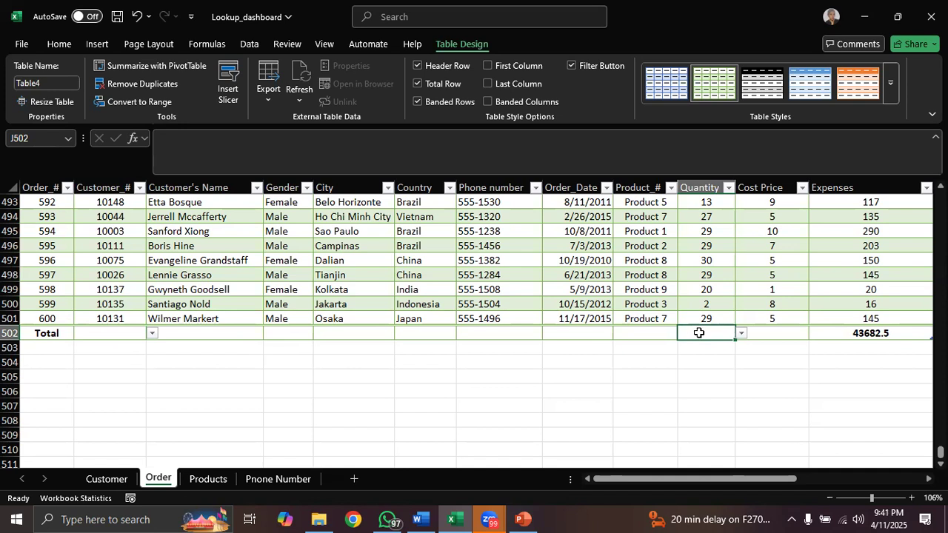
{"action": "left_click", "coordinate": [743, 334]}
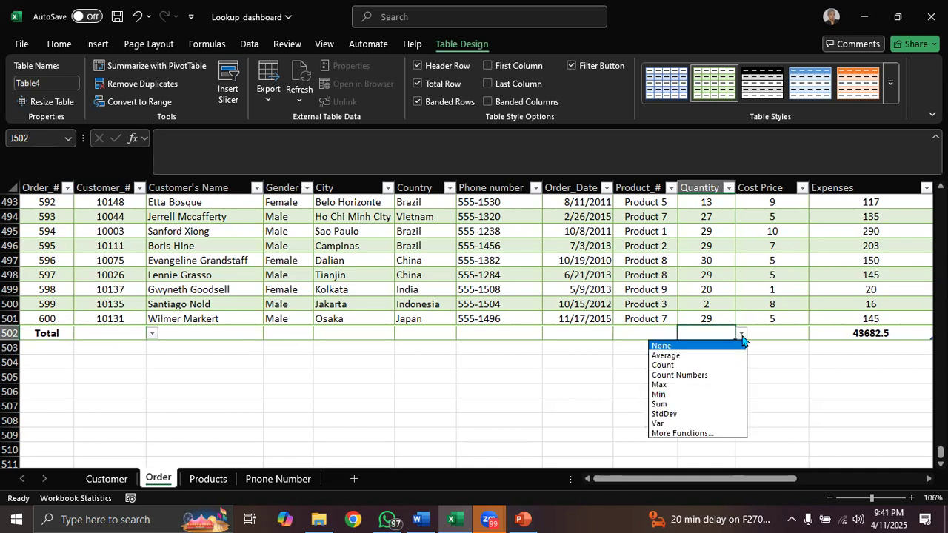
{"action": "left_click", "coordinate": [707, 404]}
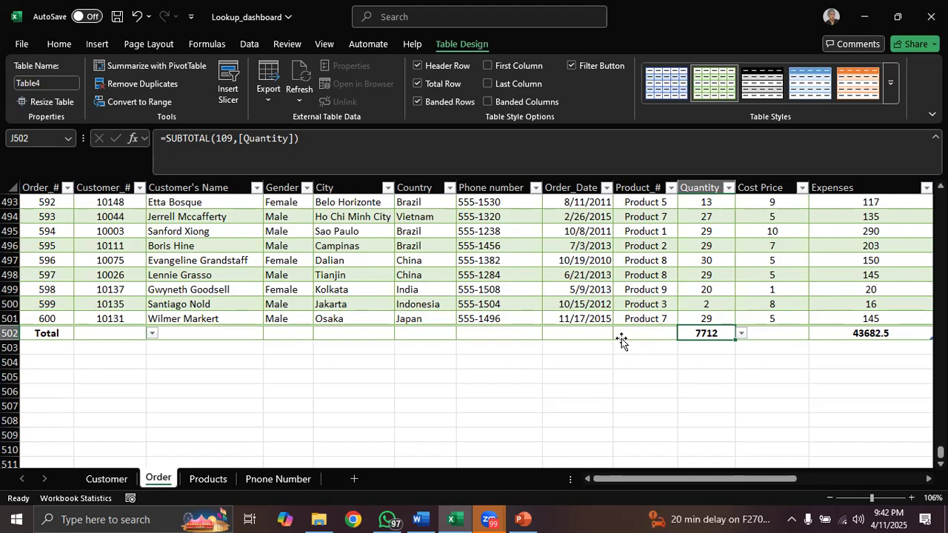
- View the Customer and Products sheets and return to the Order sheet
{"action": "left_click", "coordinate": [107, 479]}
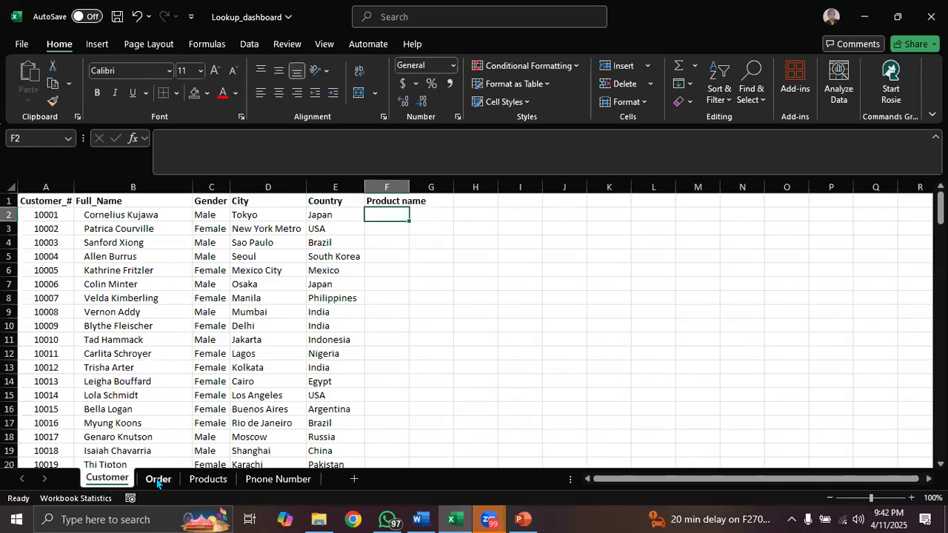
{"action": "left_click", "coordinate": [158, 480]}
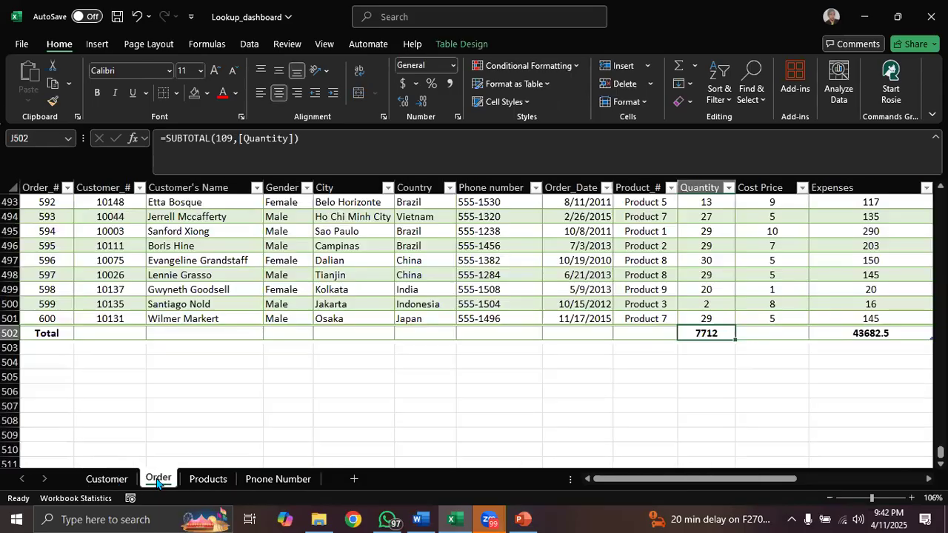
{"action": "left_click", "coordinate": [209, 479]}
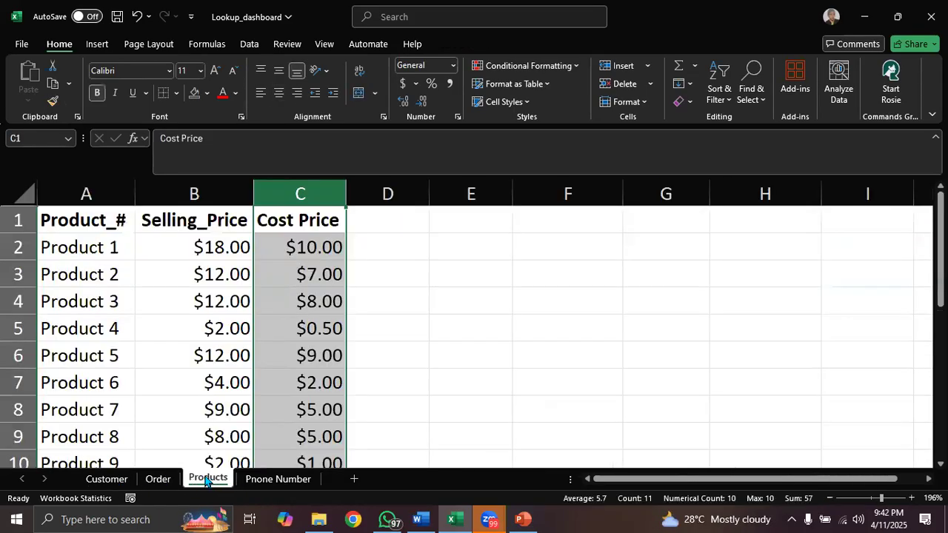
{"action": "left_click", "coordinate": [158, 480]}
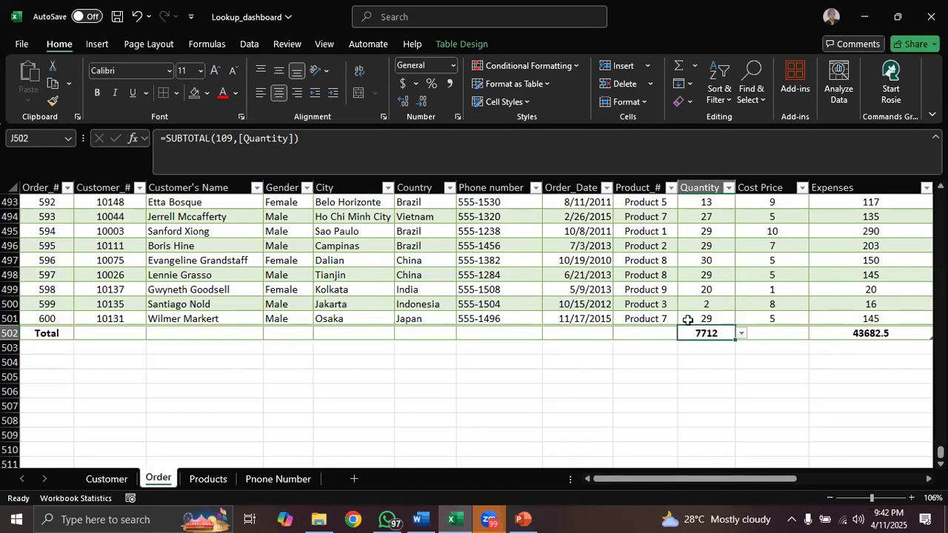
- Examine the Order table's name in its table design properties without changing it
{"action": "left_click", "coordinate": [474, 43]}
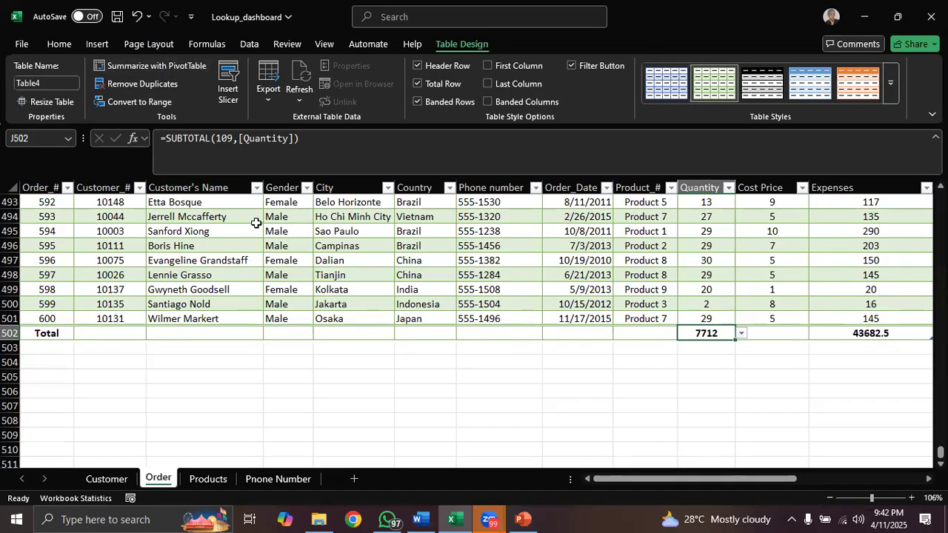
{"action": "left_click", "coordinate": [46, 84]}
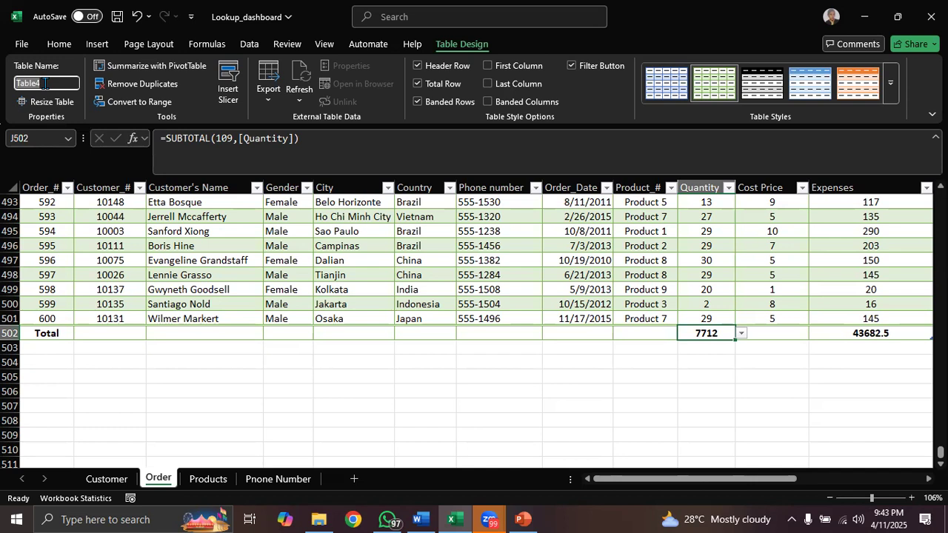
{"action": "key", "text": "Return"}
{"action": "left_click", "coordinate": [48, 83]}
{"action": "key", "text": "Escape"}
{"action": "left_click", "coordinate": [45, 83]}
{"action": "key", "text": "Return"}
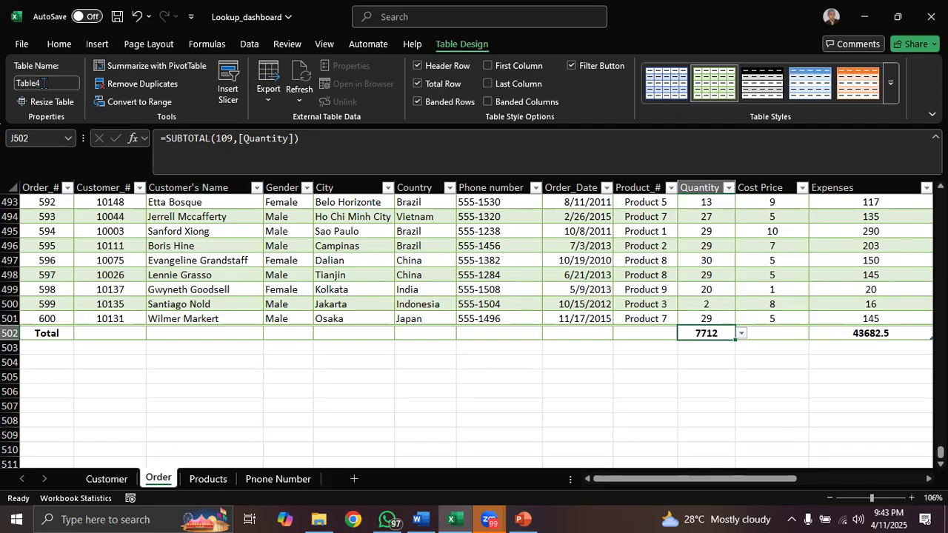
{"action": "left_click", "coordinate": [123, 23]}
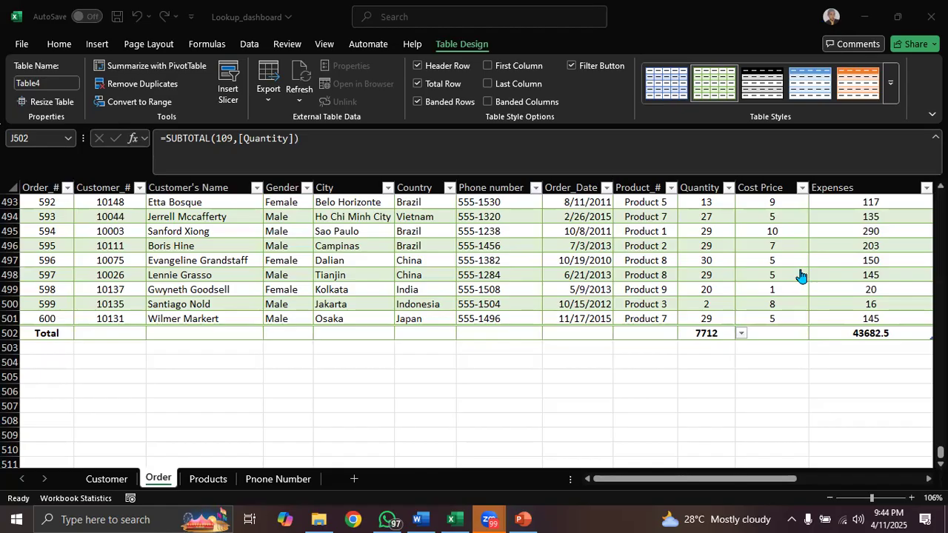
- Try to rename the Order table with a first name and "Sales" separated by a space, and dismiss the alert
{"action": "left_click", "coordinate": [41, 84]}
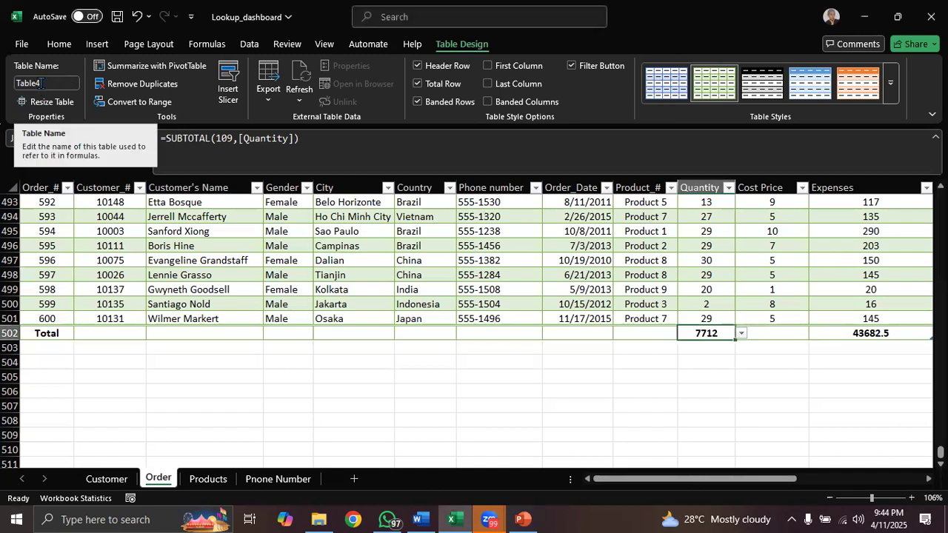
{"action": "left_click", "coordinate": [41, 83]}
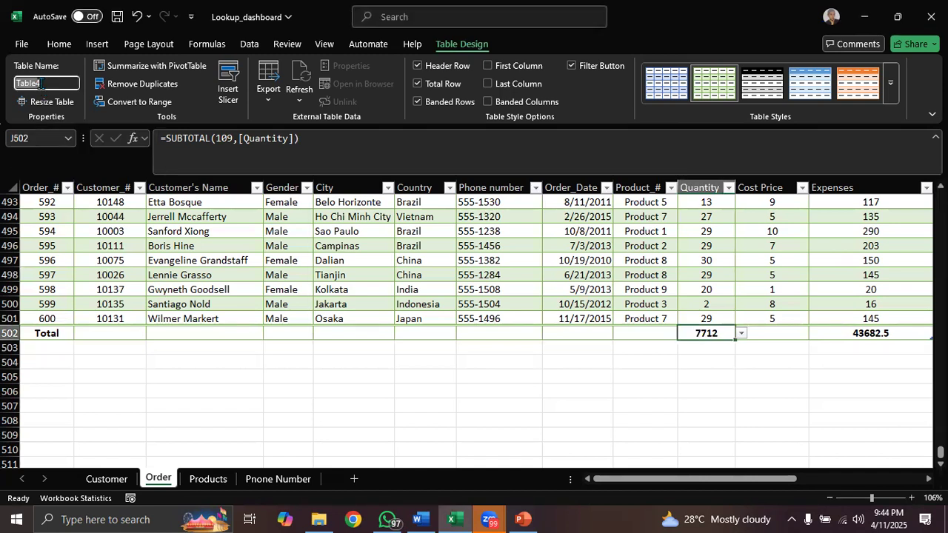
{"action": "type", "text": "Sales Tabl"}
{"action": "key", "text": "BackSpace"}
{"action": "key", "text": "BackSpace"}
{"action": "key", "text": "BackSpace"}
{"action": "key", "text": "BackSpace"}
{"action": "key", "text": "BackSpace"}
{"action": "key", "text": "BackSpace"}
{"action": "key", "text": "BackSpace"}
{"action": "key", "text": "BackSpace"}
{"action": "key", "text": "BackSpace"}
{"action": "key", "text": "BackSpace"}
{"action": "type", "text": "Amany"}
{"action": "type", "text": "Sales"}
{"action": "key", "text": "Return"}
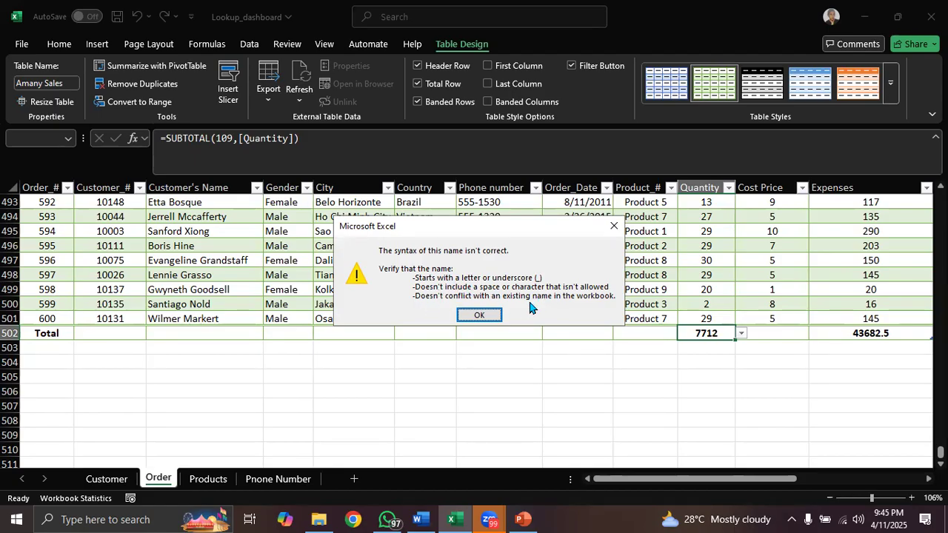
{"action": "left_click", "coordinate": [614, 226]}
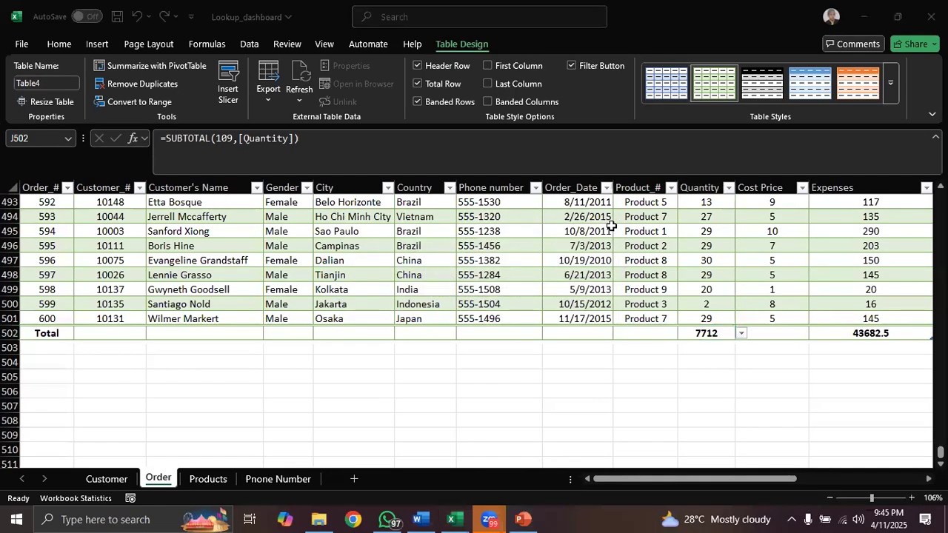
- Try to rename the Order table with the first name and "sales" separated by a slash, and dismiss the alert
{"action": "left_click", "coordinate": [45, 79]}
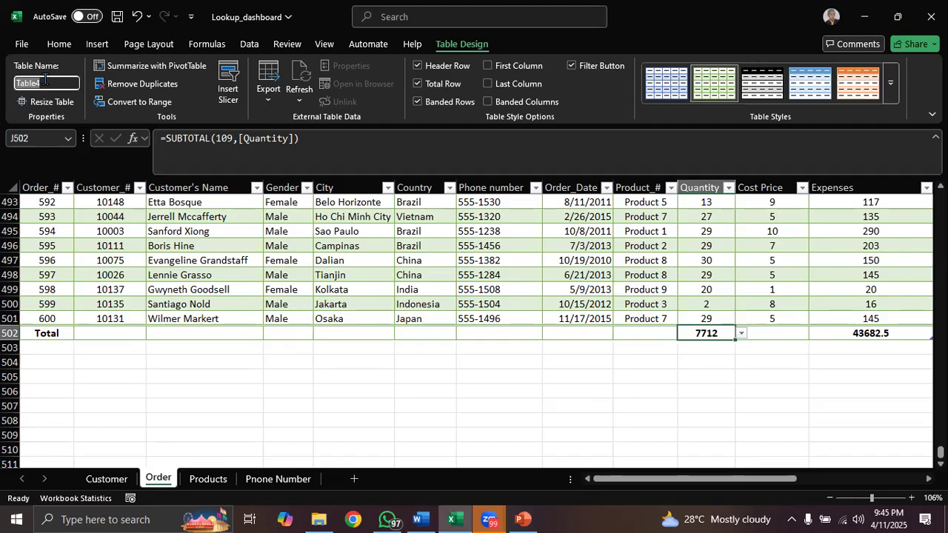
{"action": "type", "text": "Amany/sales"}
{"action": "key", "text": "Return"}
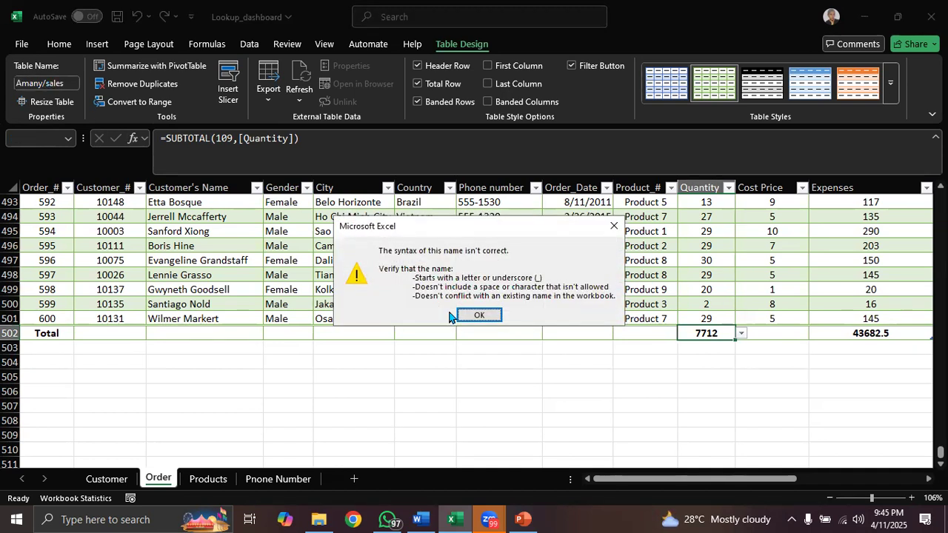
{"action": "left_click", "coordinate": [474, 314]}
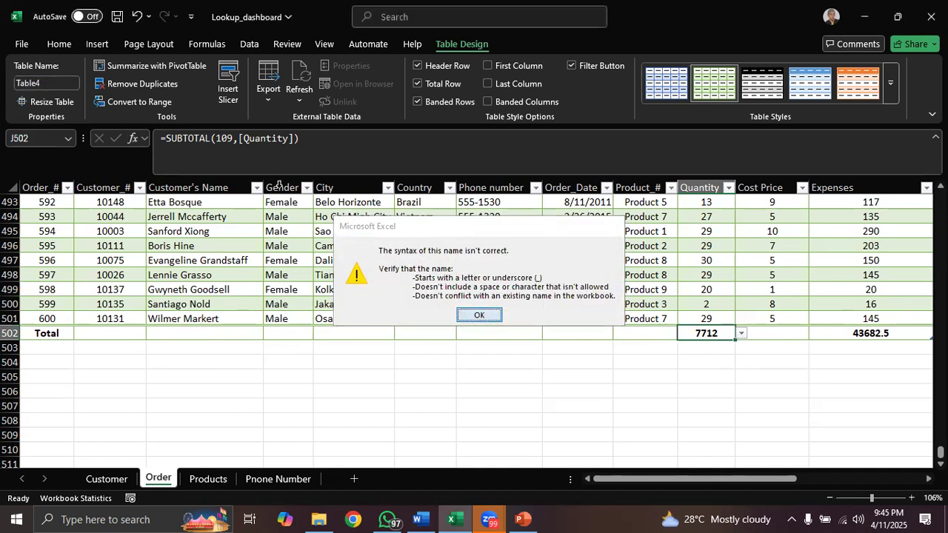
- Try to rename the Order table with the first name and "sales" separated by a comma, and dismiss the alert
{"action": "left_click", "coordinate": [46, 83]}
{"action": "type", "text": "Amany,"}
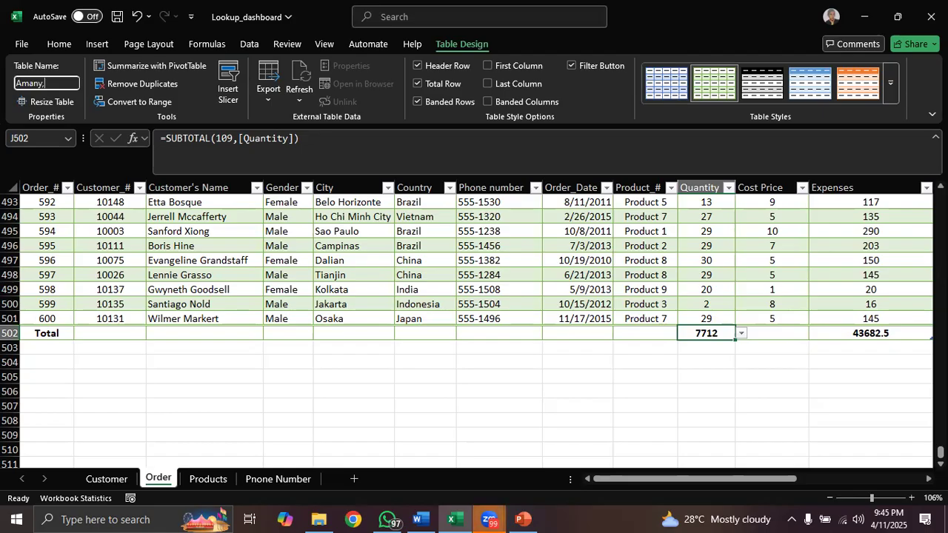
{"action": "type", "text": "_sales"}
{"action": "key", "text": "Return"}
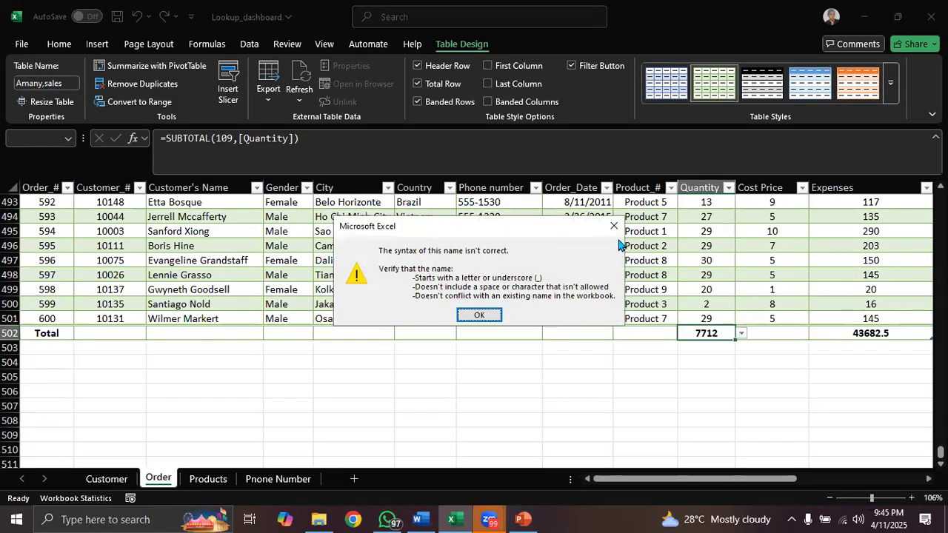
{"action": "left_click", "coordinate": [614, 226]}
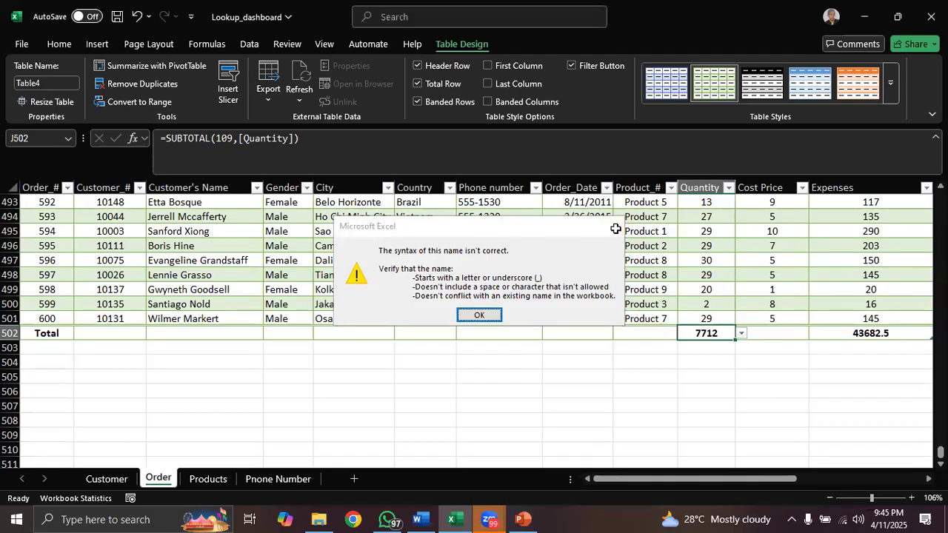
- Rename the Order table with the first name and "sales" joined by an underscore
{"action": "left_click", "coordinate": [49, 83]}
{"action": "type", "text": "Amany"}
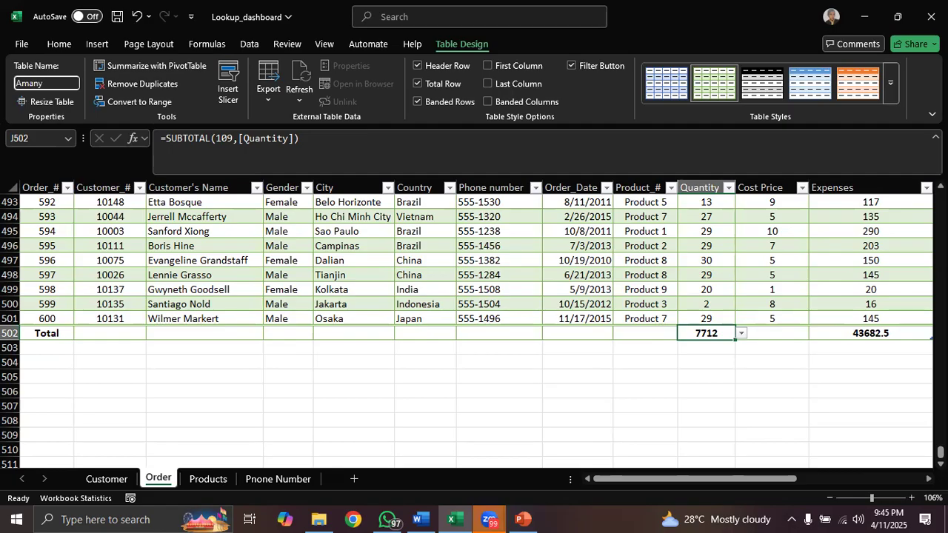
{"action": "type", "text": "_sales"}
{"action": "key", "text": "Return"}
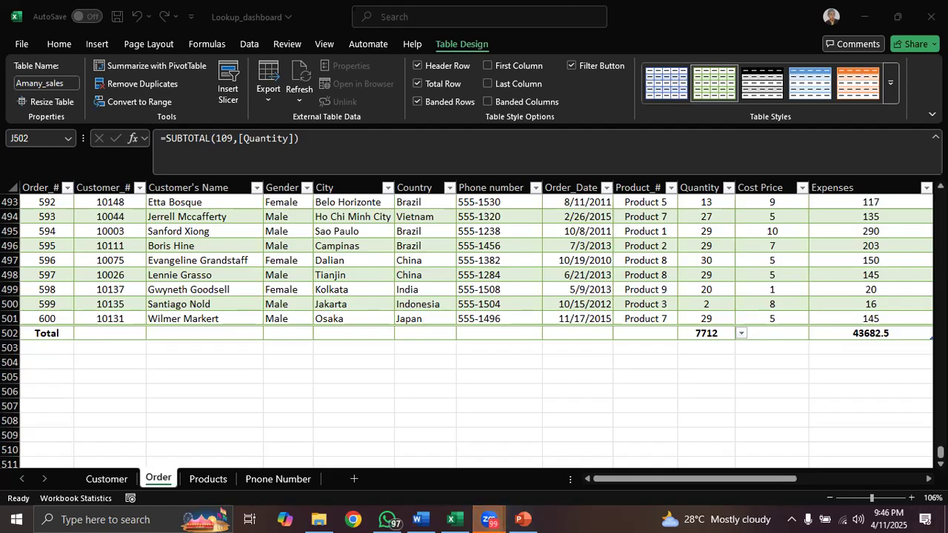
- Review the columns offered by Remove Duplicates for the Order table and close the dialog without removing anything
{"action": "left_click_drag", "start_coordinate": [940, 451], "coordinate": [940, 197]}
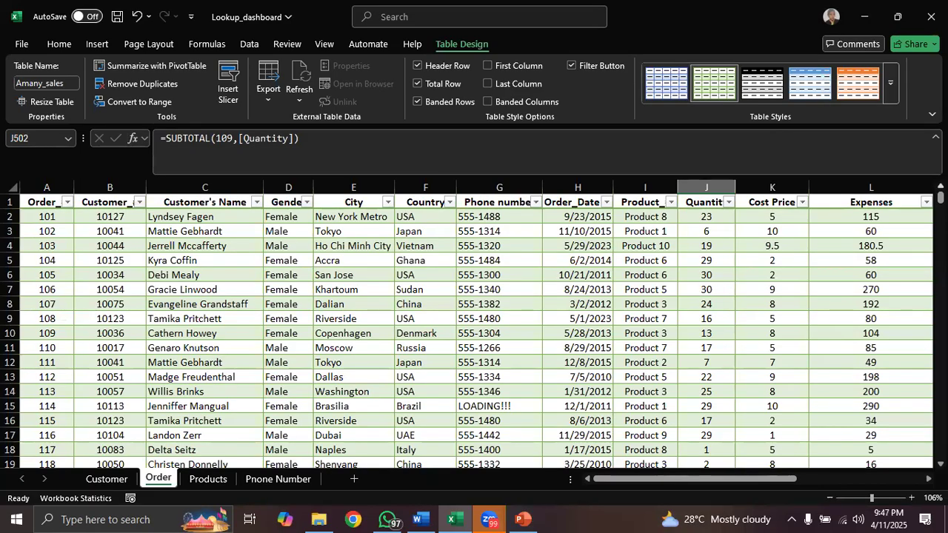
{"action": "left_click", "coordinate": [146, 88]}
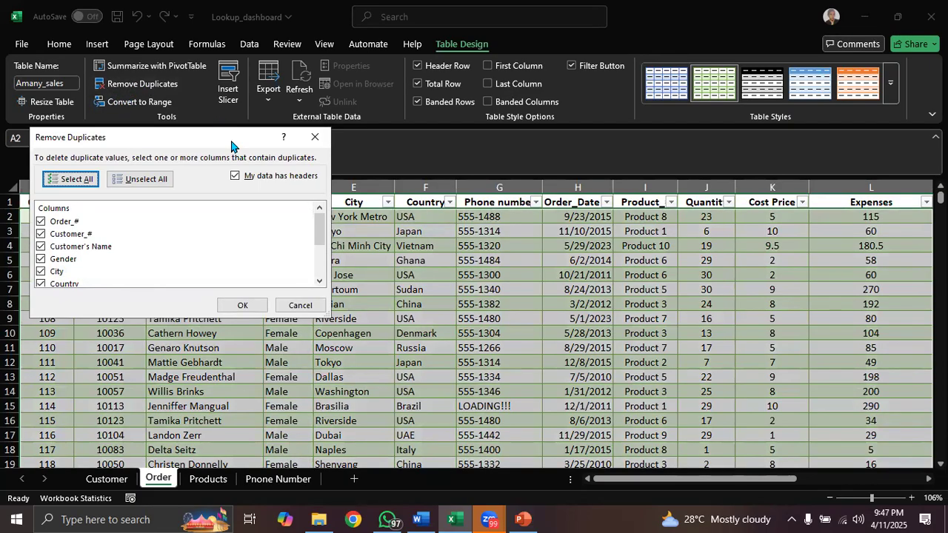
{"action": "left_click_drag", "start_coordinate": [232, 145], "coordinate": [507, 148]}
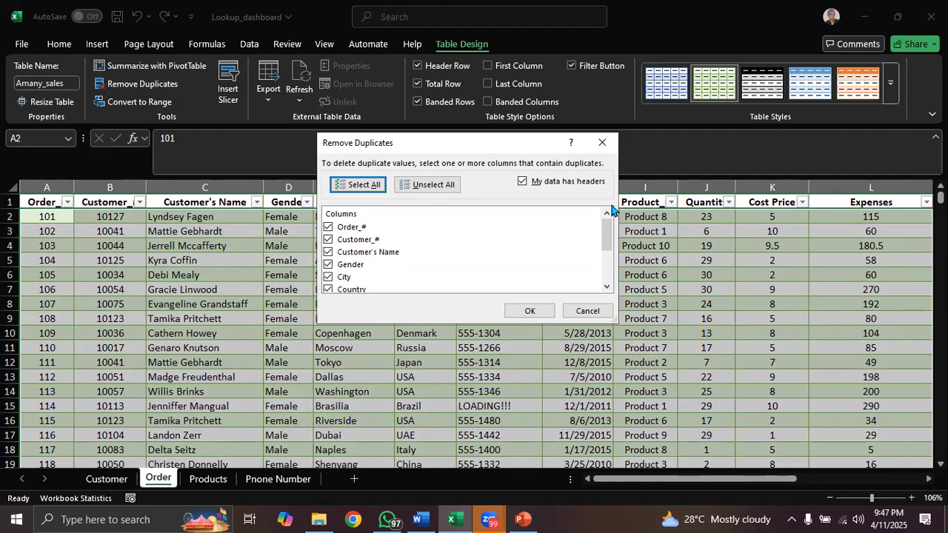
{"action": "left_click_drag", "start_coordinate": [606, 235], "coordinate": [606, 268]}
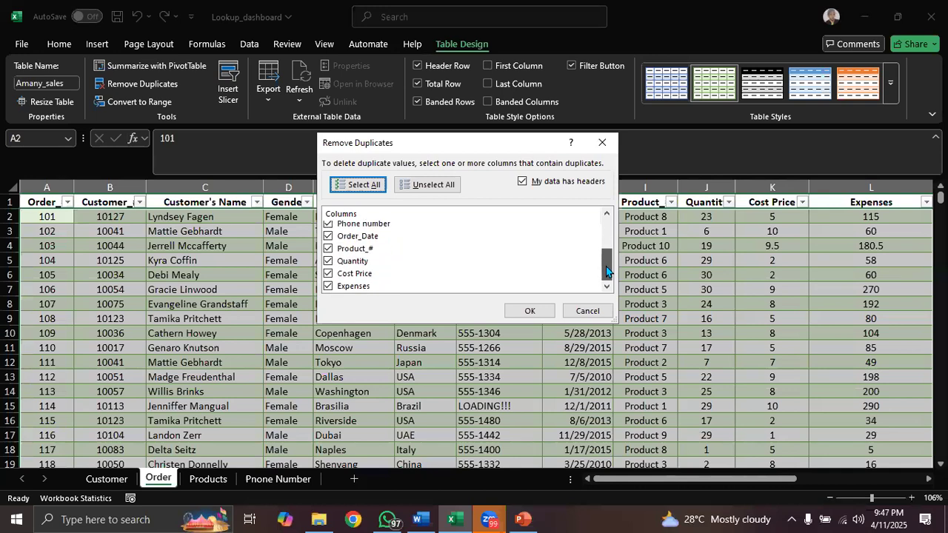
{"action": "left_click", "coordinate": [604, 143]}
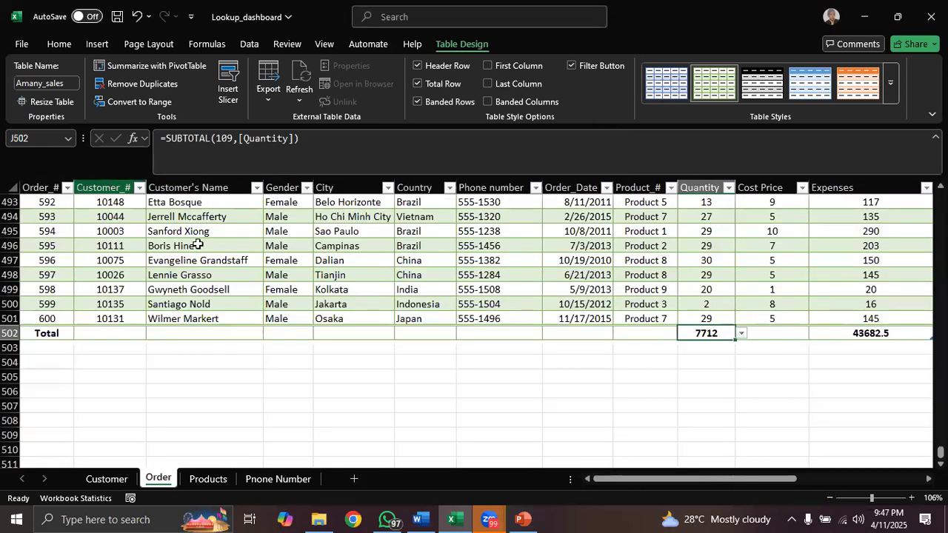
- Select the Customer_# column and the Order_# column in turn to inspect them for duplicates
{"action": "left_click_drag", "start_coordinate": [941, 453], "coordinate": [941, 199]}
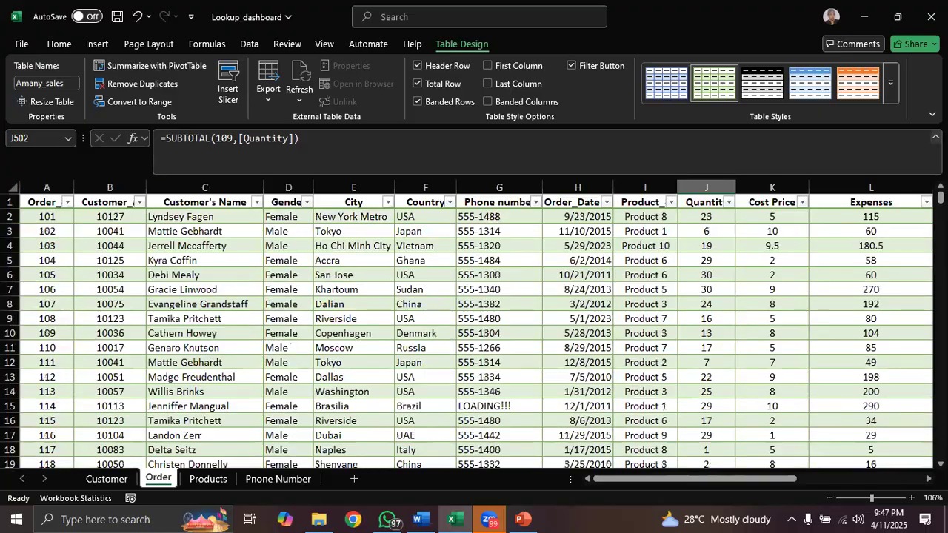
{"action": "left_click", "coordinate": [115, 194]}
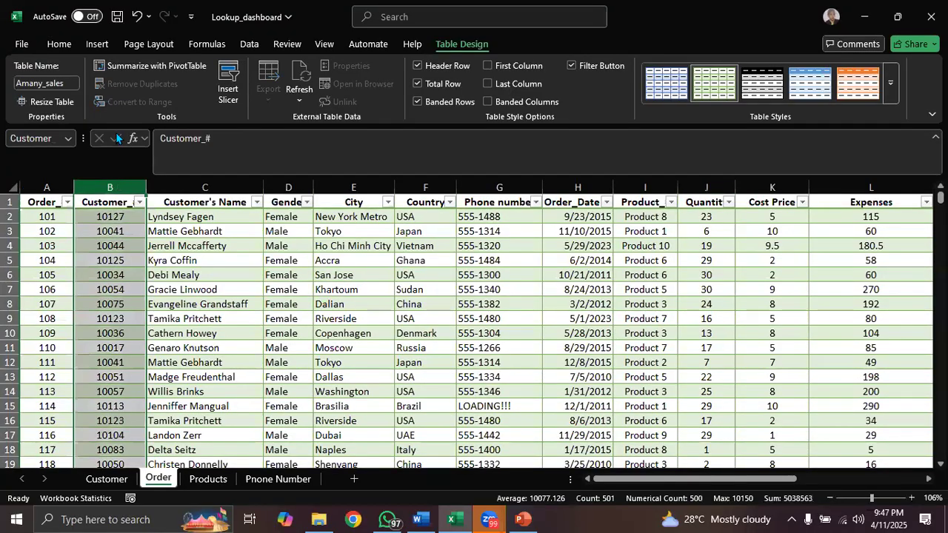
{"action": "left_click", "coordinate": [59, 45]}
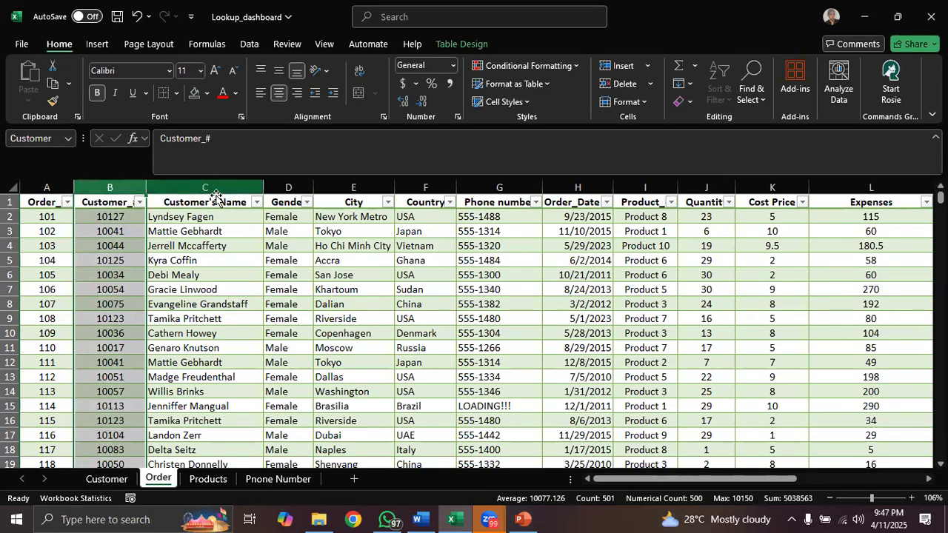
{"action": "left_click", "coordinate": [46, 184]}
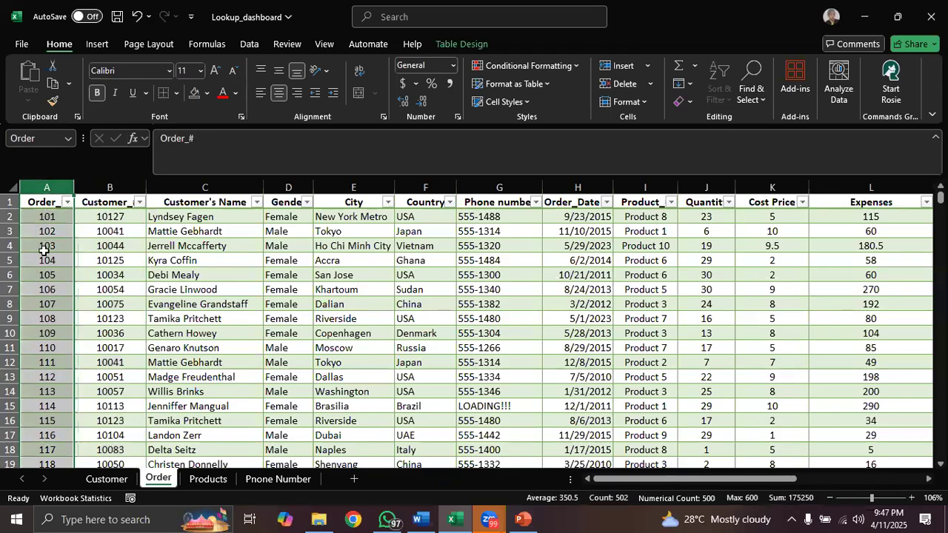
- Run Remove Duplicates on the Order table, checking only the Order_# column, and dismiss the result message
{"action": "left_click", "coordinate": [459, 45]}
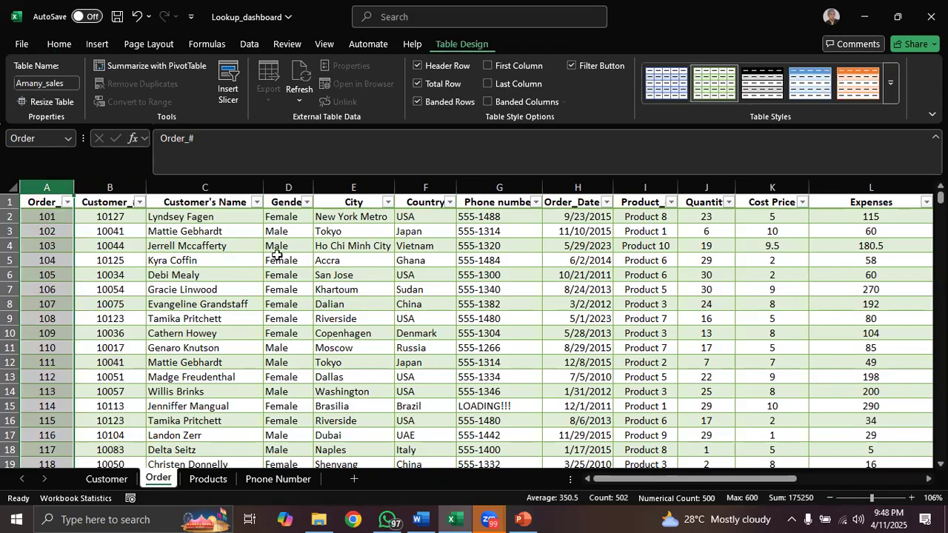
{"action": "left_click", "coordinate": [249, 261]}
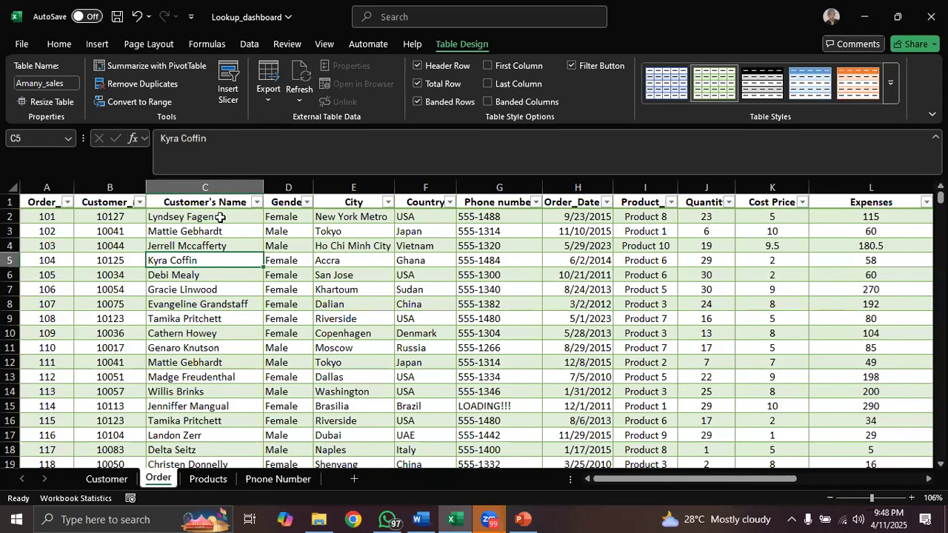
{"action": "left_click", "coordinate": [138, 82]}
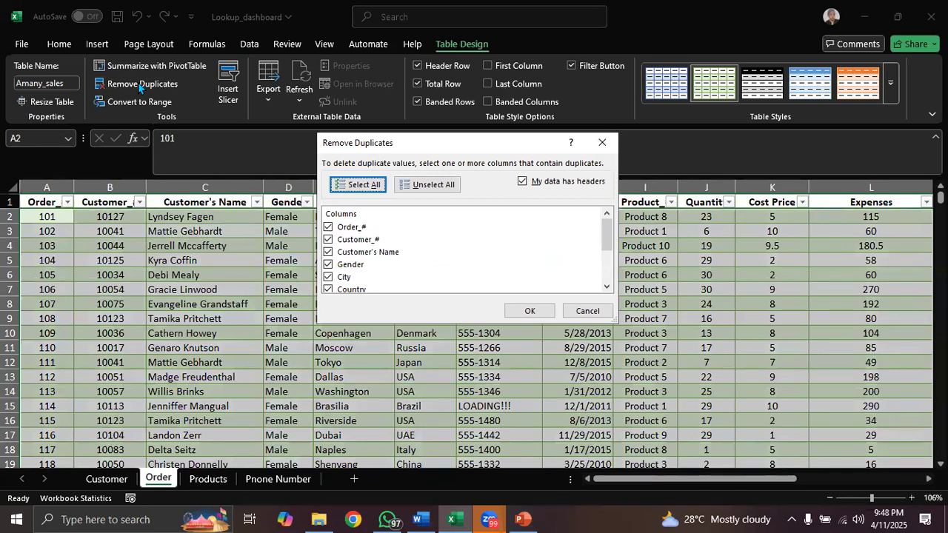
{"action": "left_click", "coordinate": [328, 227]}
{"action": "left_click", "coordinate": [328, 239]}
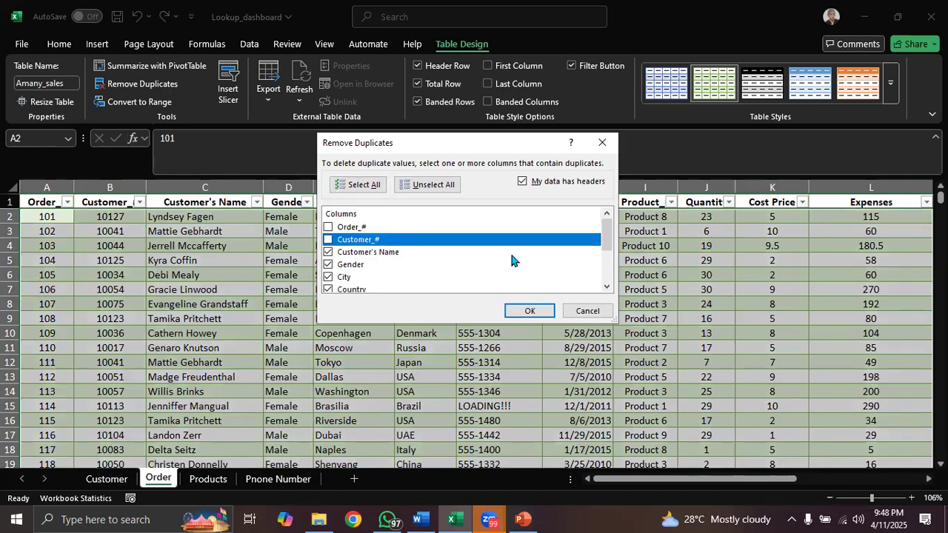
{"action": "left_click", "coordinate": [428, 188]}
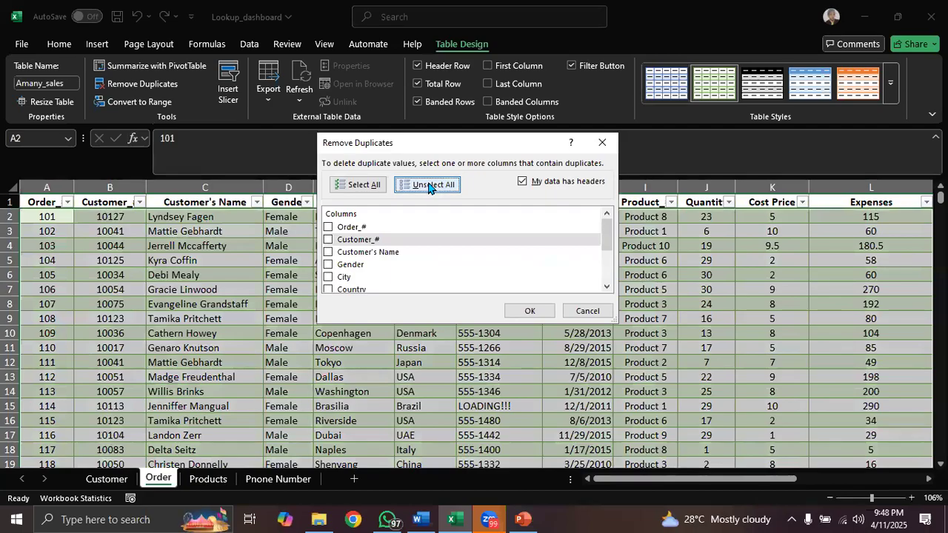
{"action": "left_click", "coordinate": [328, 227]}
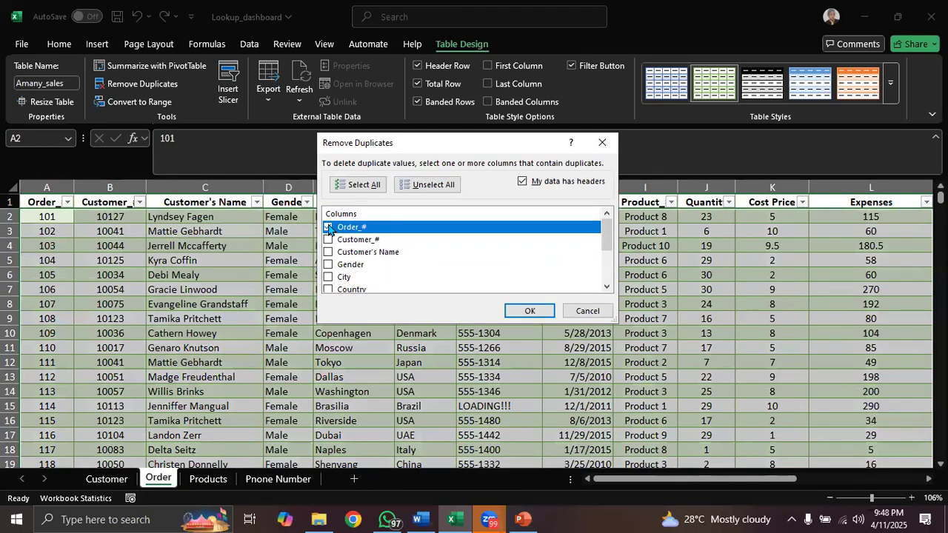
{"action": "left_click", "coordinate": [536, 312]}
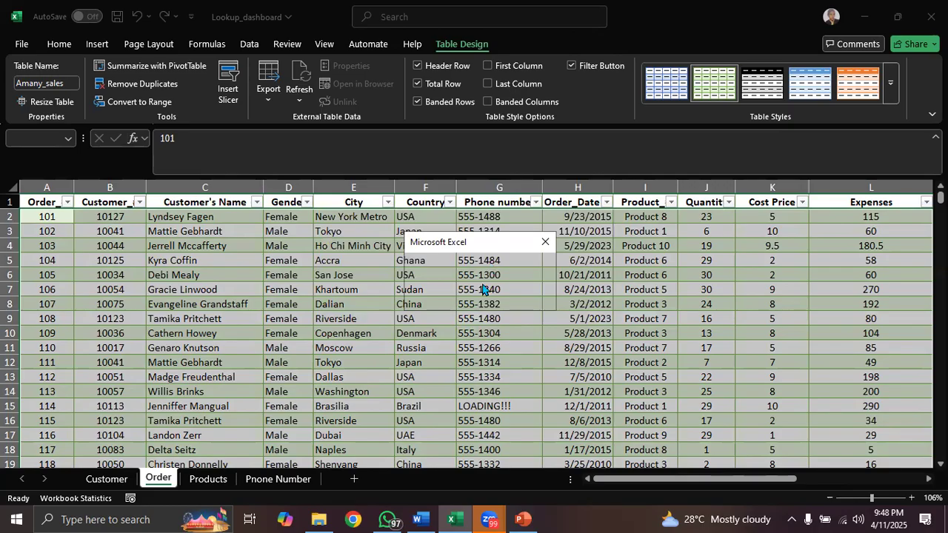
{"action": "left_click", "coordinate": [541, 238]}
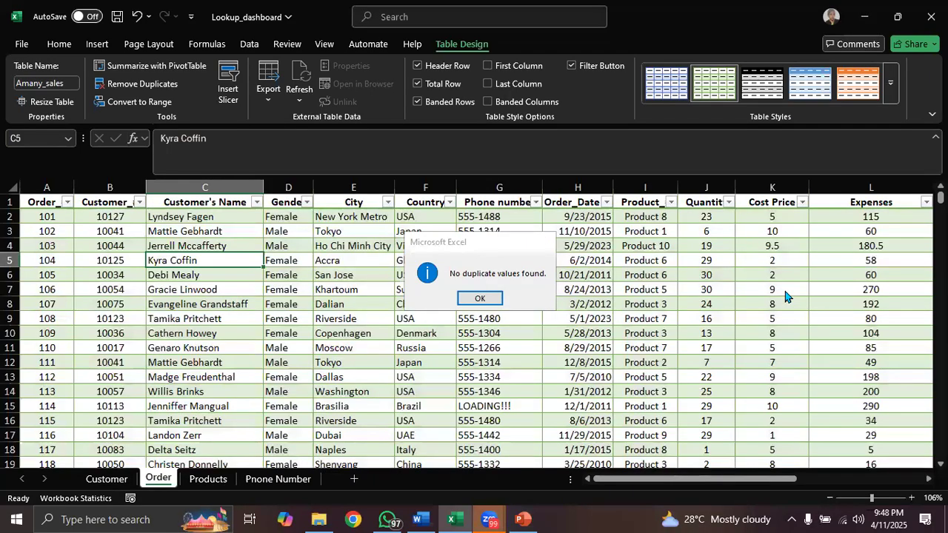
{"action": "key", "text": "Return"}
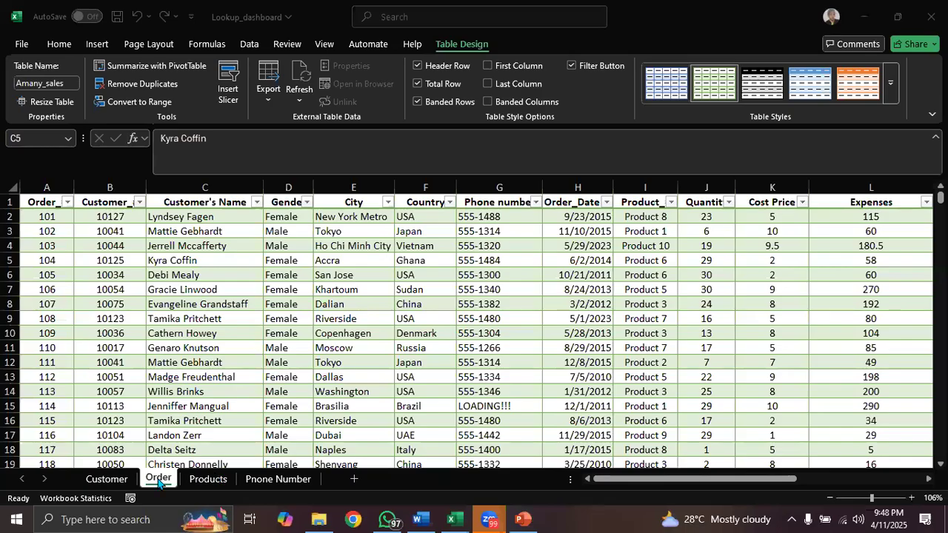
- Look through the Customer, Products and Phone Number sheets, and return to the Order sheet
{"action": "left_click", "coordinate": [114, 486]}
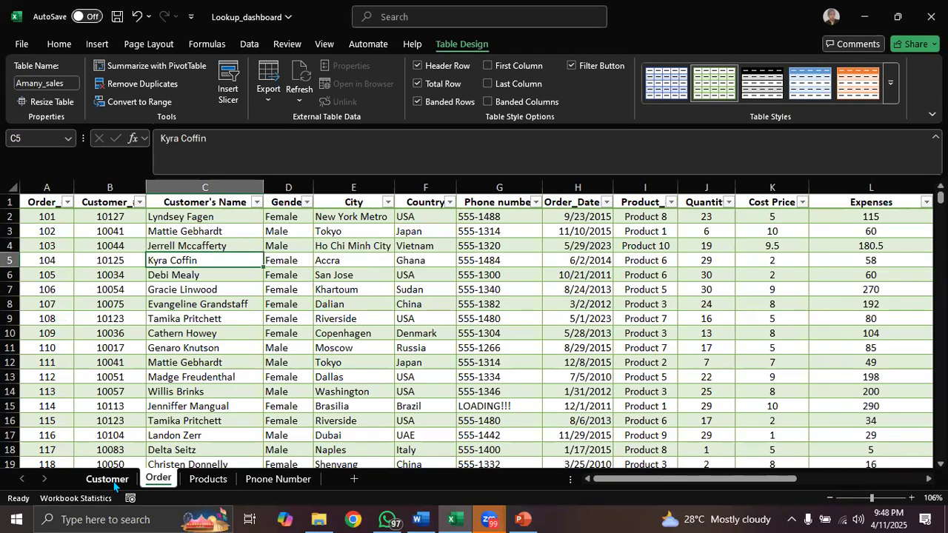
{"action": "left_click", "coordinate": [107, 479]}
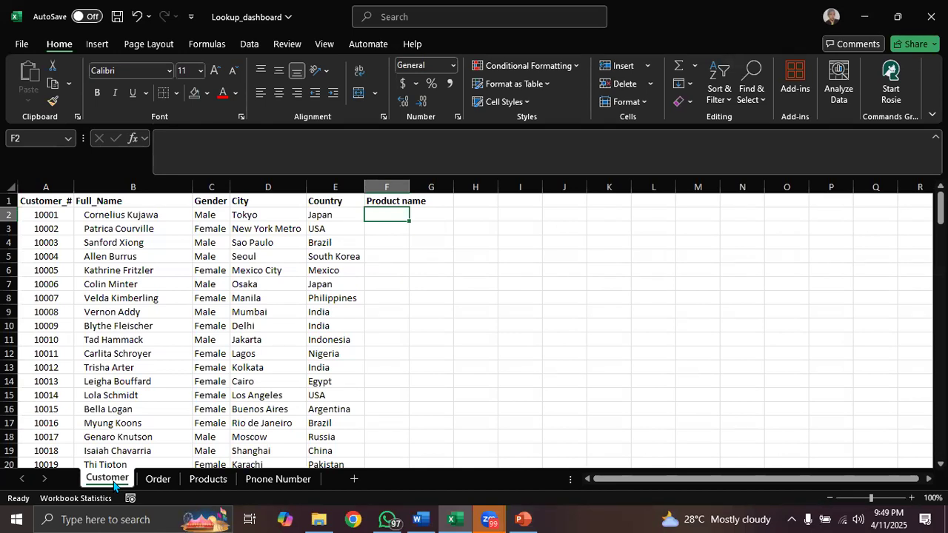
{"action": "left_click", "coordinate": [213, 480]}
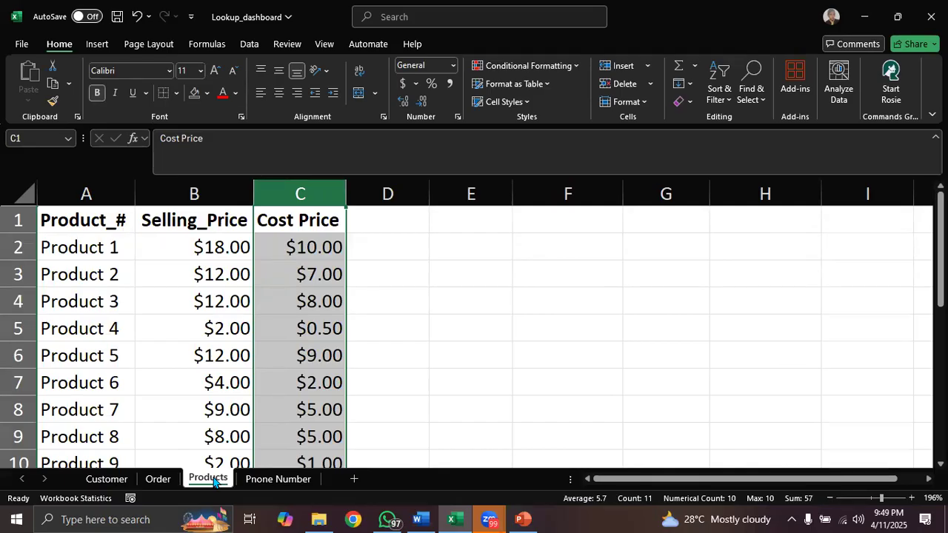
{"action": "left_click", "coordinate": [277, 479]}
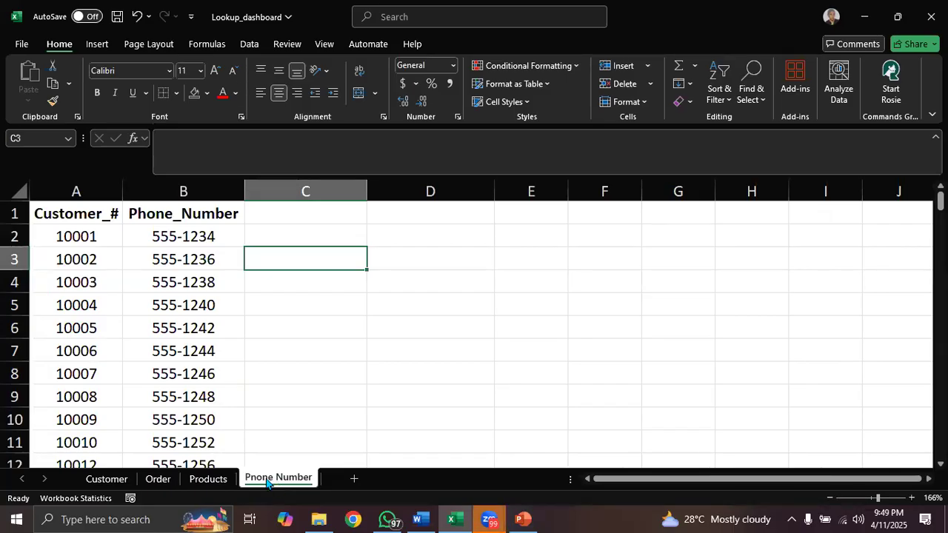
{"action": "left_click", "coordinate": [158, 479]}
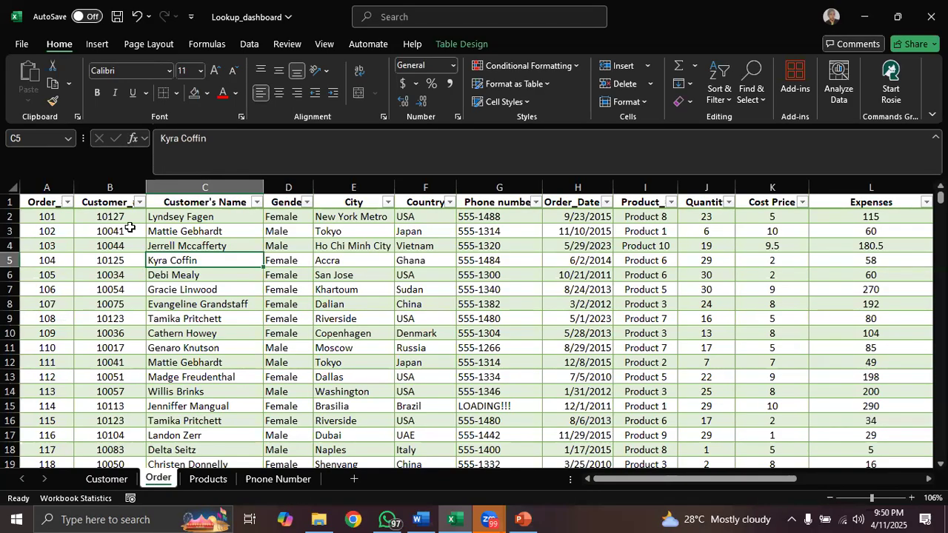
- Filter the Order table's Customer_# column to show only the customer number of the first order
{"action": "left_click", "coordinate": [127, 192]}
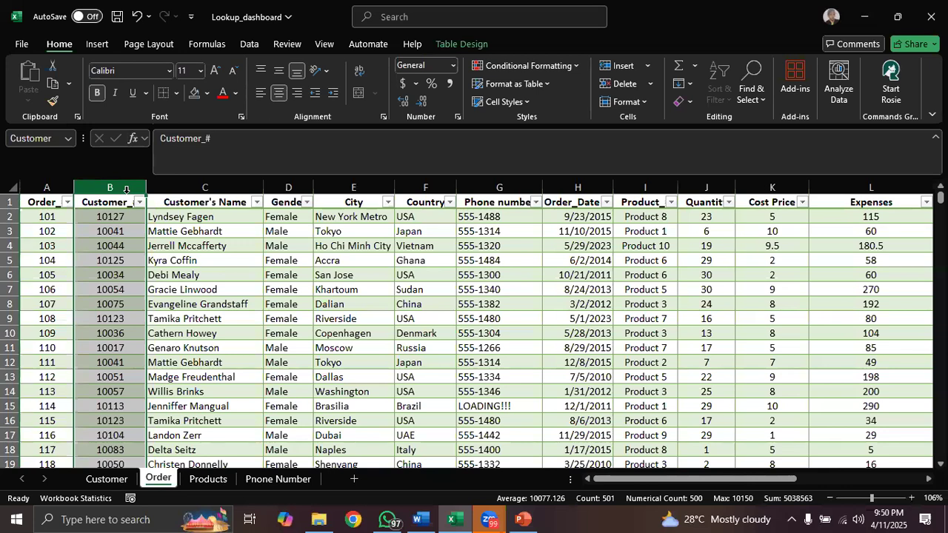
{"action": "left_click", "coordinate": [120, 218]}
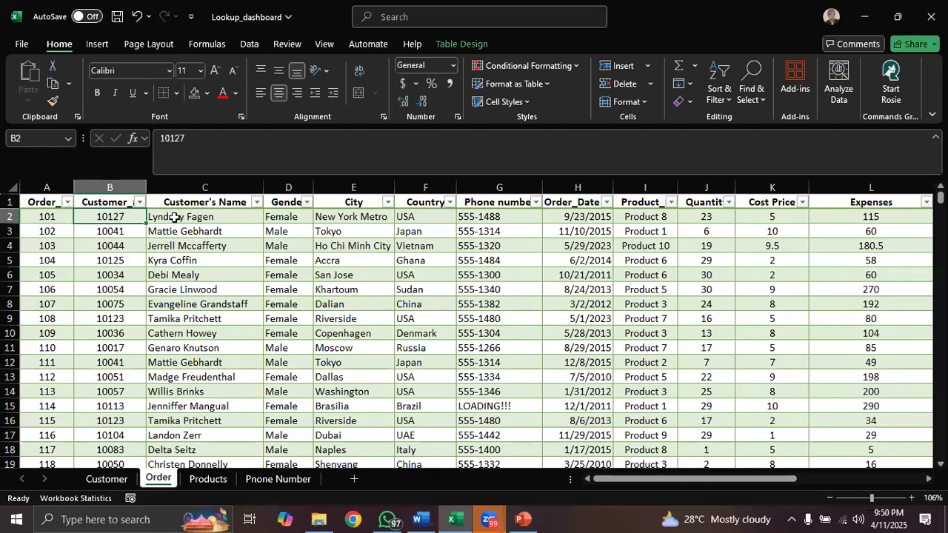
{"action": "left_click", "coordinate": [11, 216]}
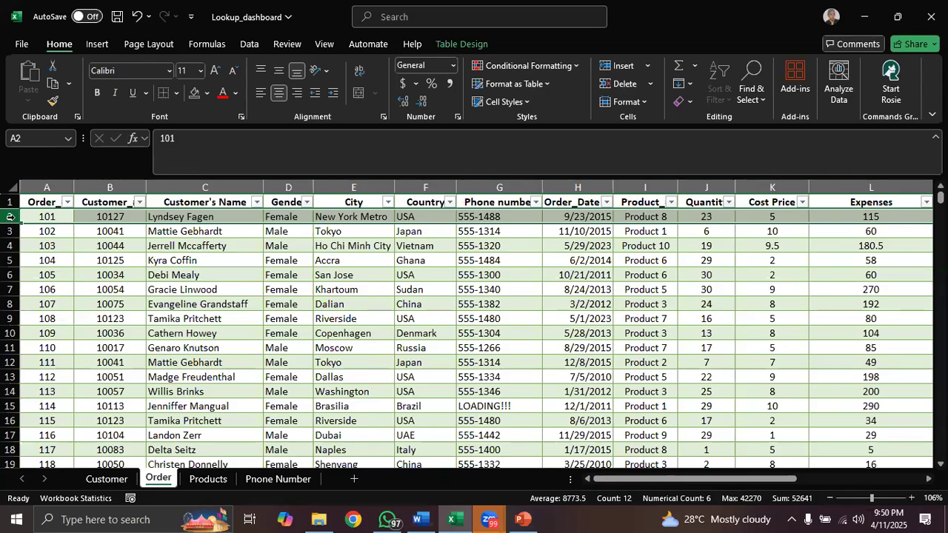
{"action": "left_click", "coordinate": [139, 202]}
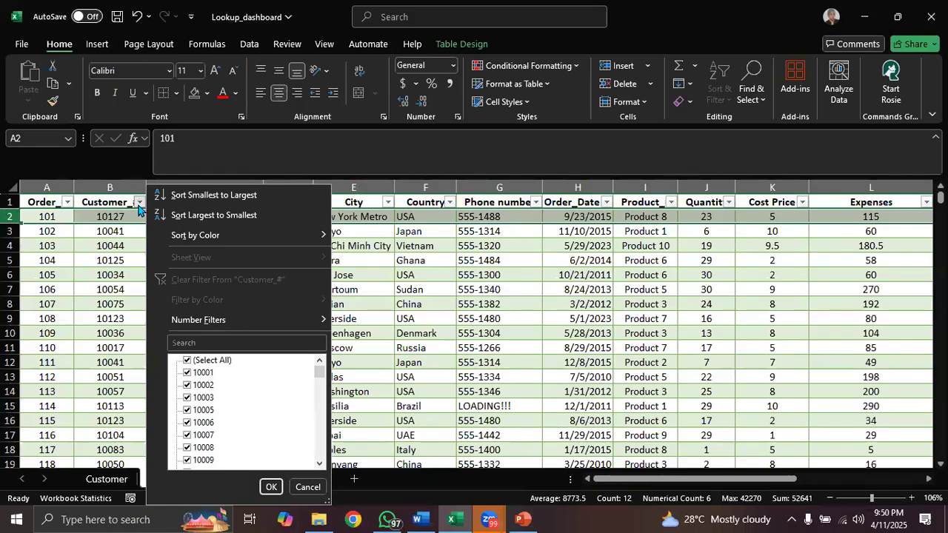
{"action": "left_click", "coordinate": [226, 342]}
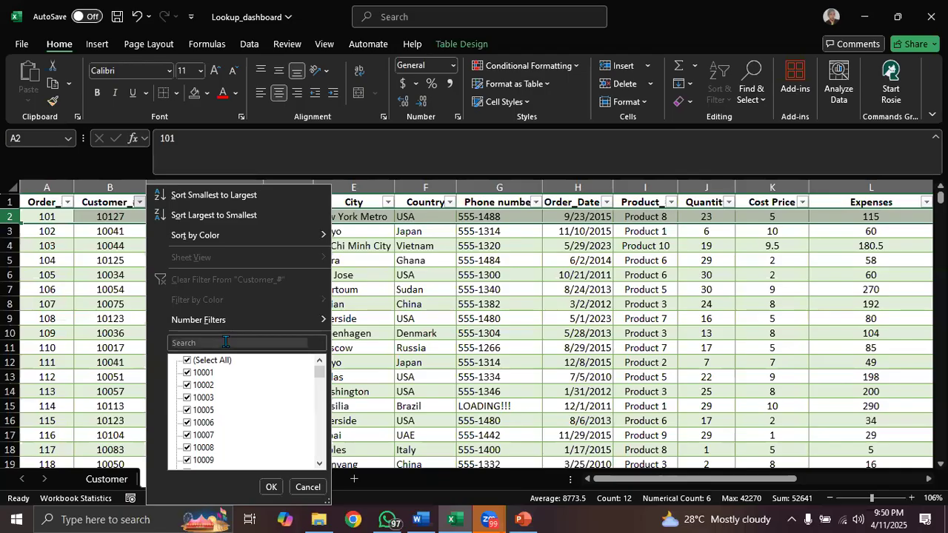
{"action": "type", "text": "10127"}
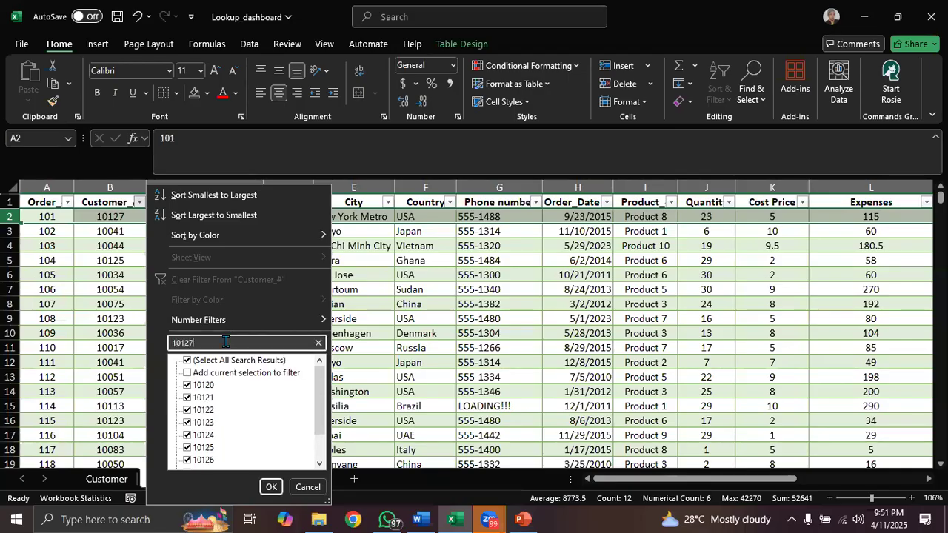
{"action": "left_click", "coordinate": [187, 361]}
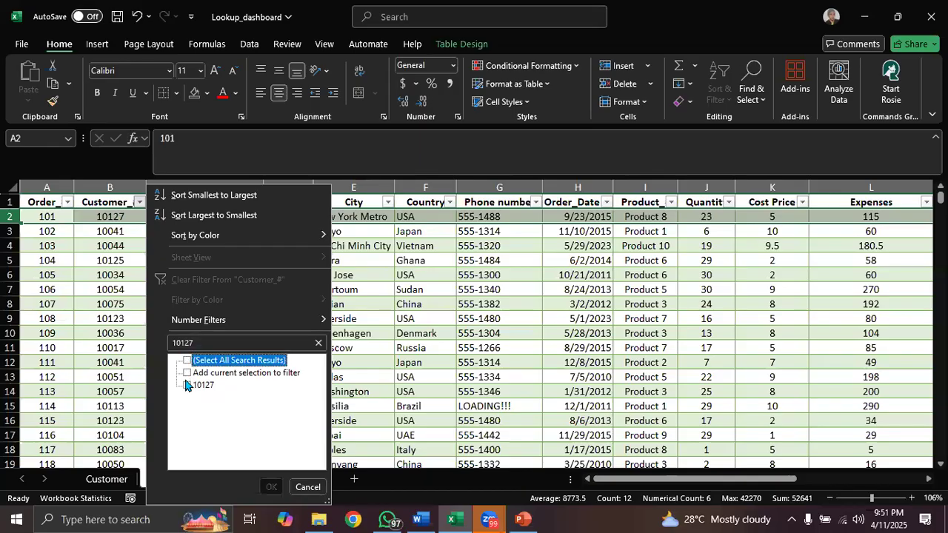
{"action": "left_click", "coordinate": [187, 385]}
{"action": "left_click", "coordinate": [272, 487]}
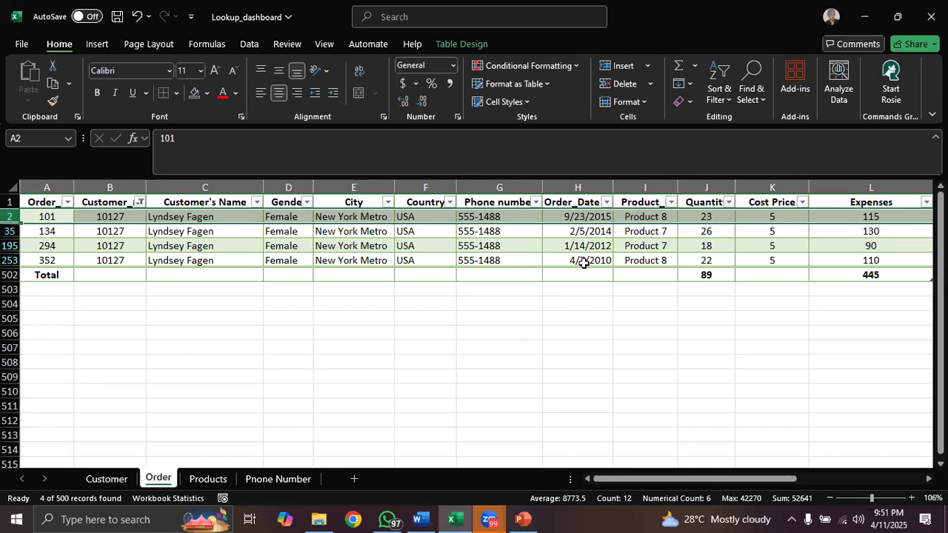
- Compare the filtered customer's orders by examining the Order_Date, Customer_# and Order_# columns and the first two order rows
{"action": "left_click", "coordinate": [579, 187]}
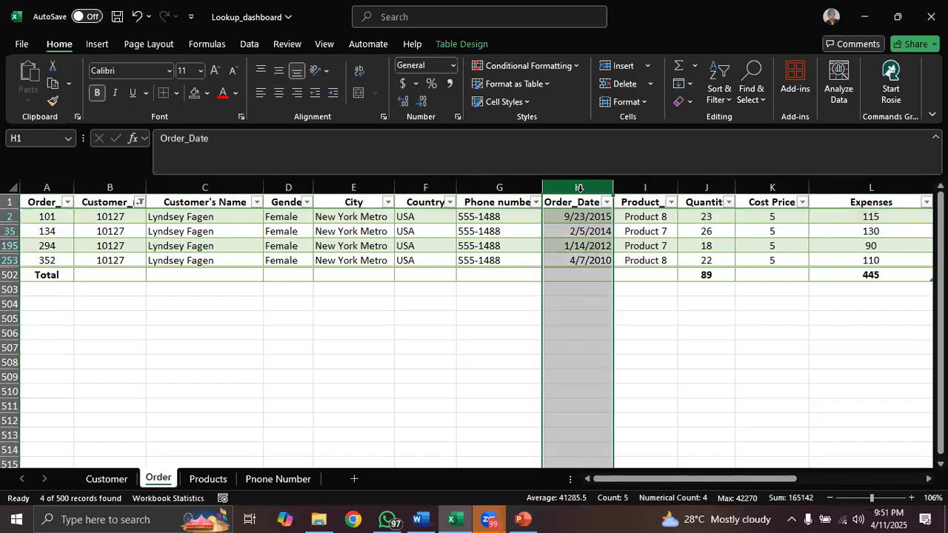
{"action": "left_click", "coordinate": [114, 186]}
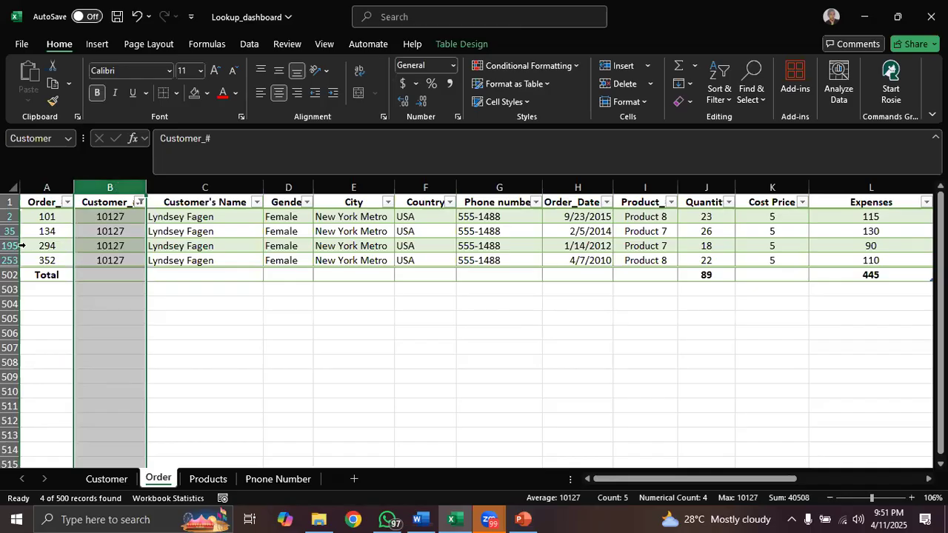
{"action": "left_click", "coordinate": [6, 215]}
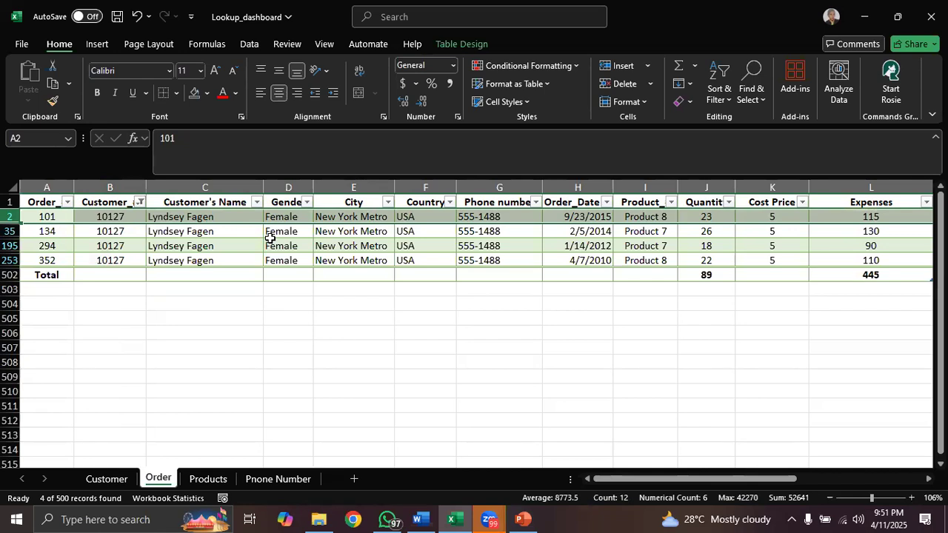
{"action": "left_click", "coordinate": [52, 187]}
{"action": "left_click", "coordinate": [11, 216]}
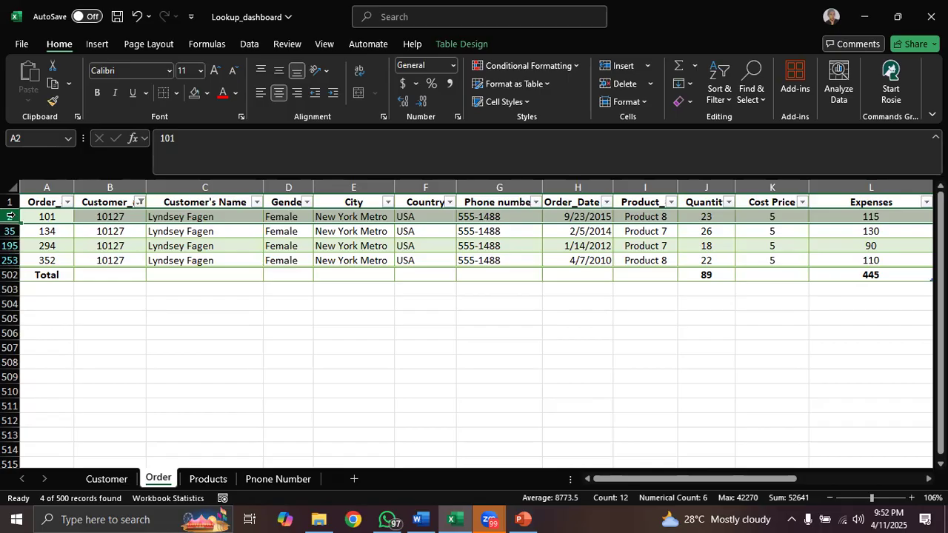
{"action": "left_click", "coordinate": [55, 218]}
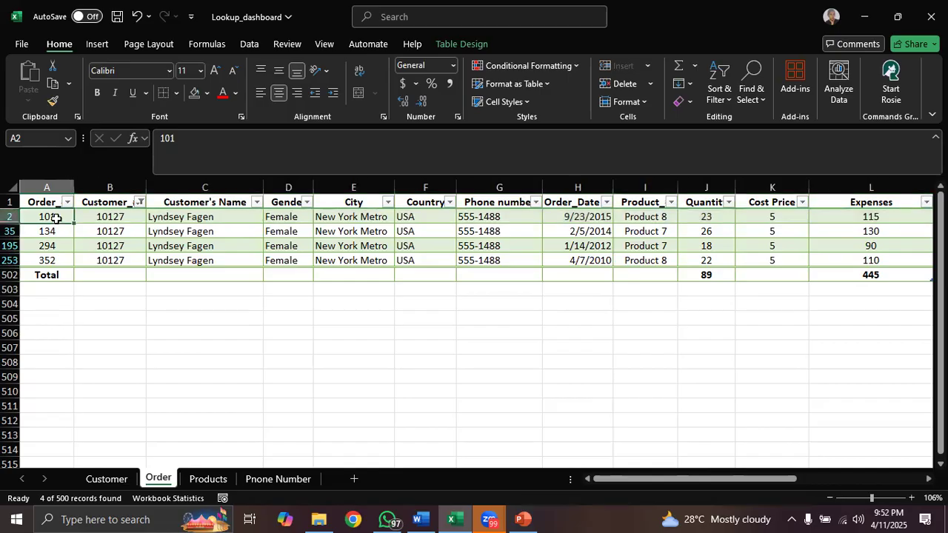
{"action": "left_click", "coordinate": [117, 217]}
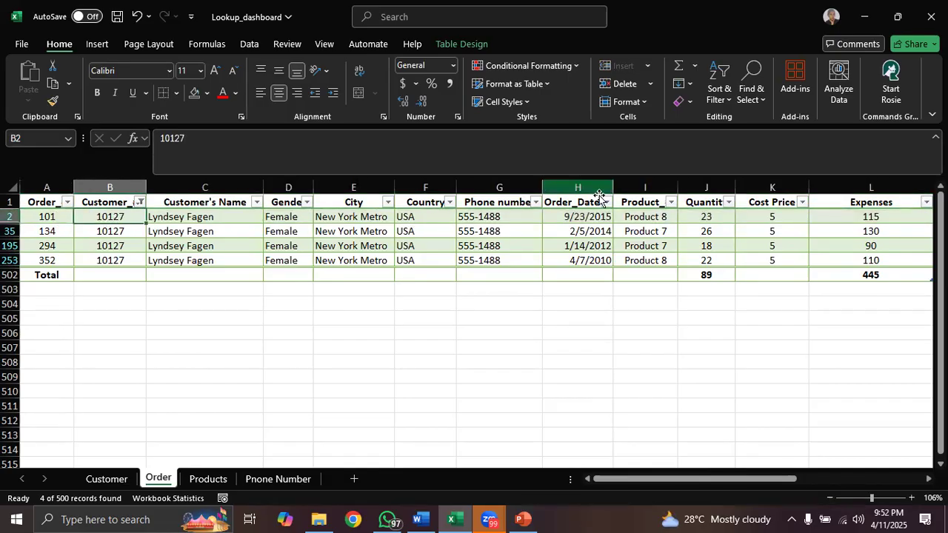
{"action": "left_click", "coordinate": [585, 217]}
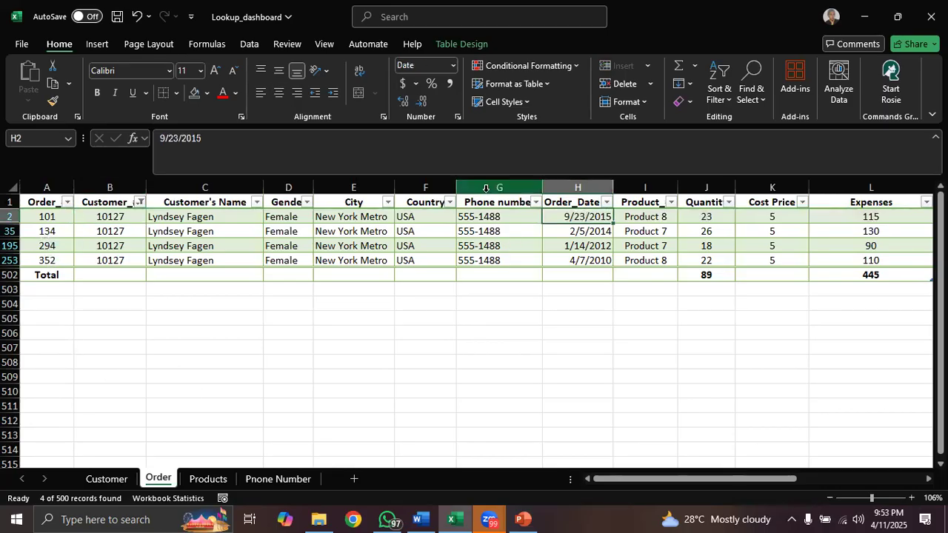
{"action": "left_click", "coordinate": [46, 232]}
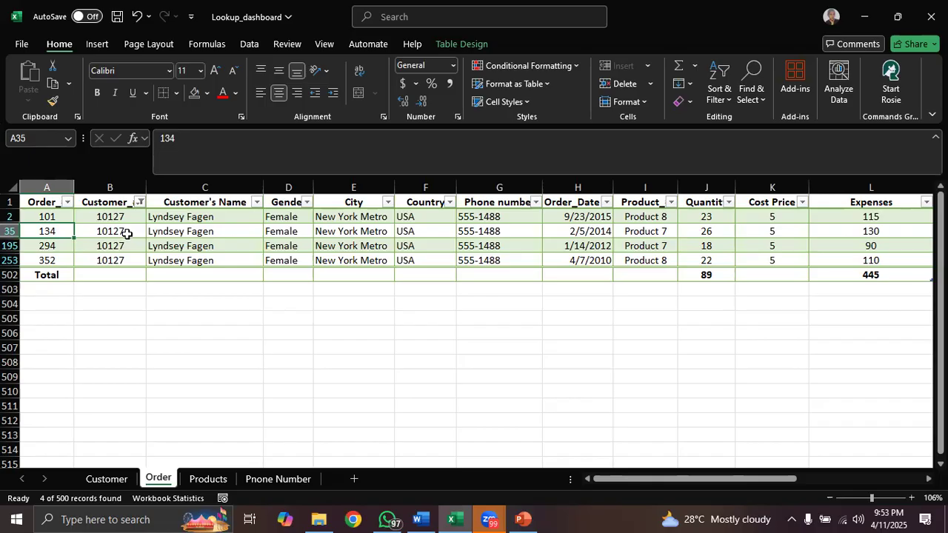
- Undo the Customer_# filter and select the Order_# column of the full Order table for inspection
{"action": "key", "text": "ctrl+z"}
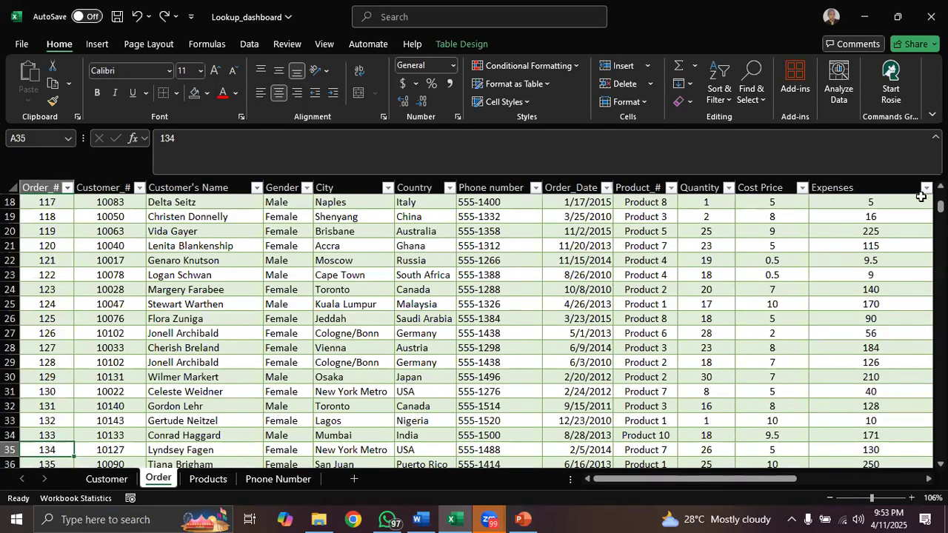
{"action": "left_click_drag", "start_coordinate": [941, 208], "coordinate": [941, 192]}
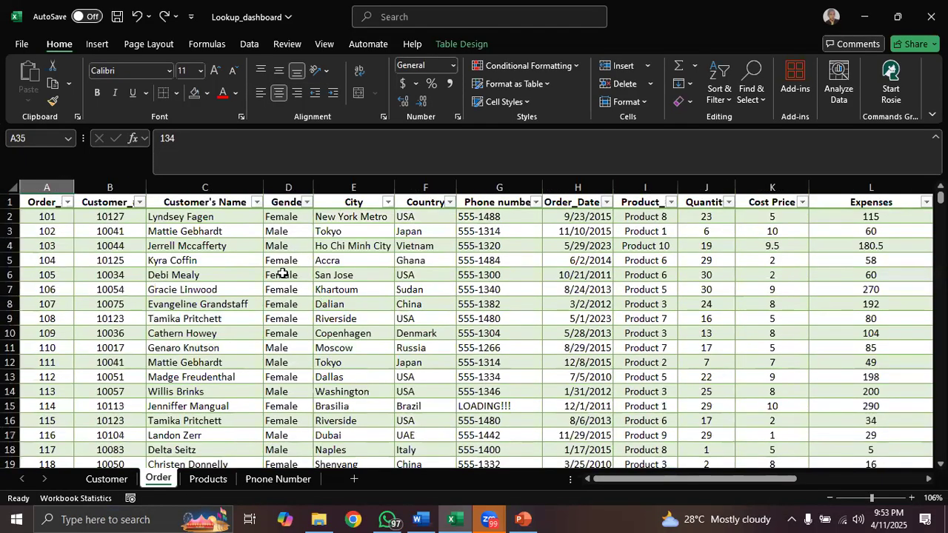
{"action": "left_click", "coordinate": [48, 187]}
{"action": "left_click", "coordinate": [192, 260]}
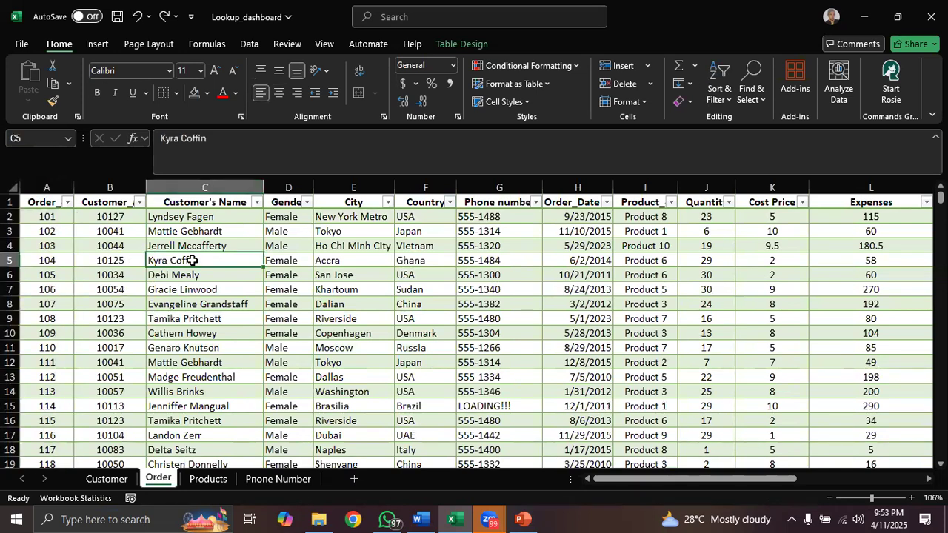
- Repeat Remove Duplicates on the Order table with Order_# as the only column compared, and close the result message
{"action": "left_click", "coordinate": [53, 214]}
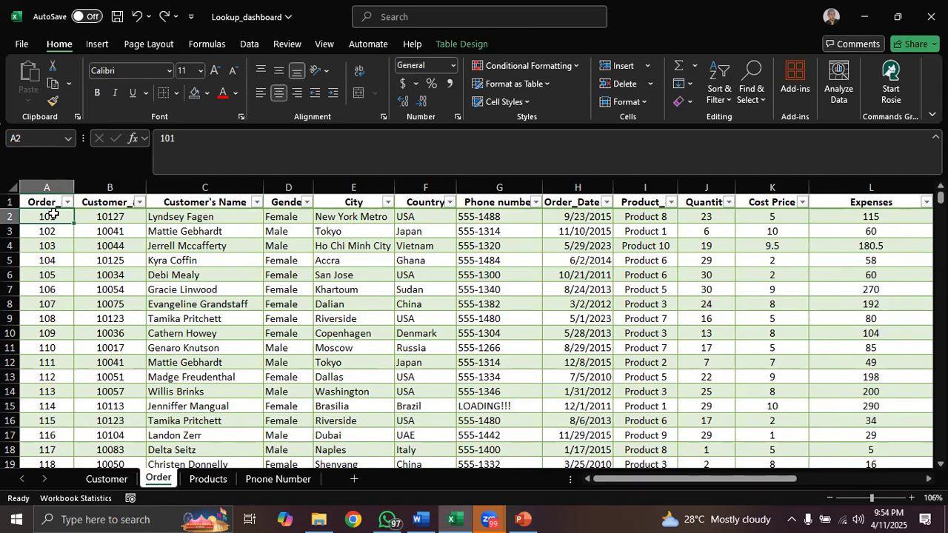
{"action": "left_click", "coordinate": [476, 46]}
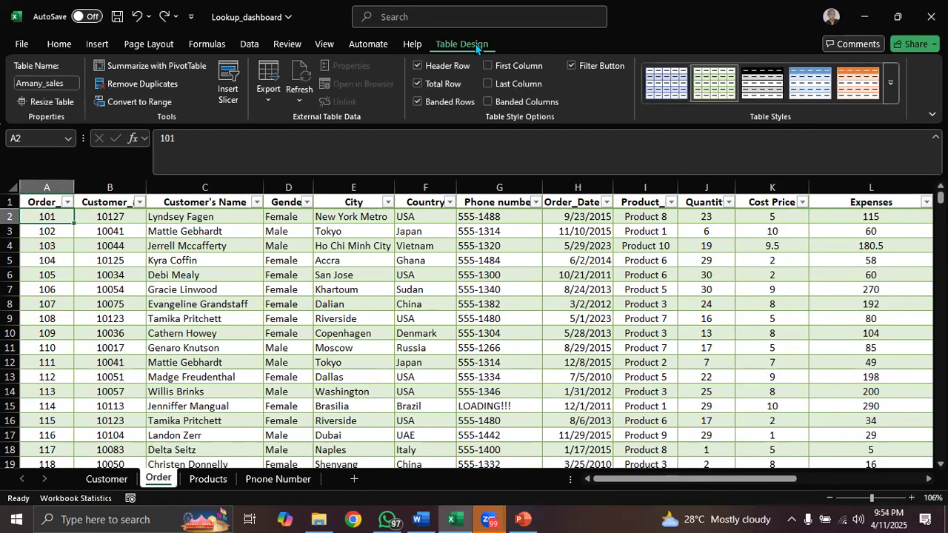
{"action": "left_click", "coordinate": [139, 84]}
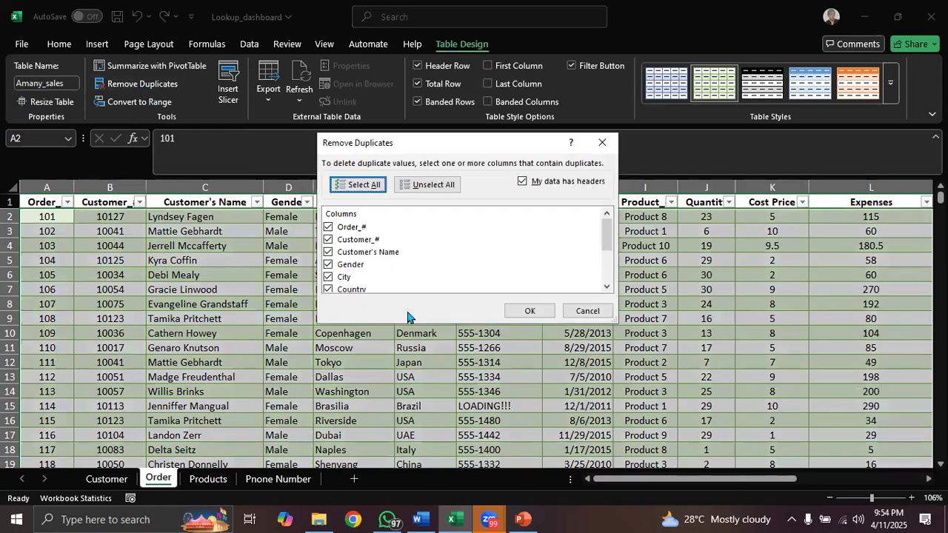
{"action": "left_click", "coordinate": [328, 228]}
{"action": "left_click", "coordinate": [422, 189]}
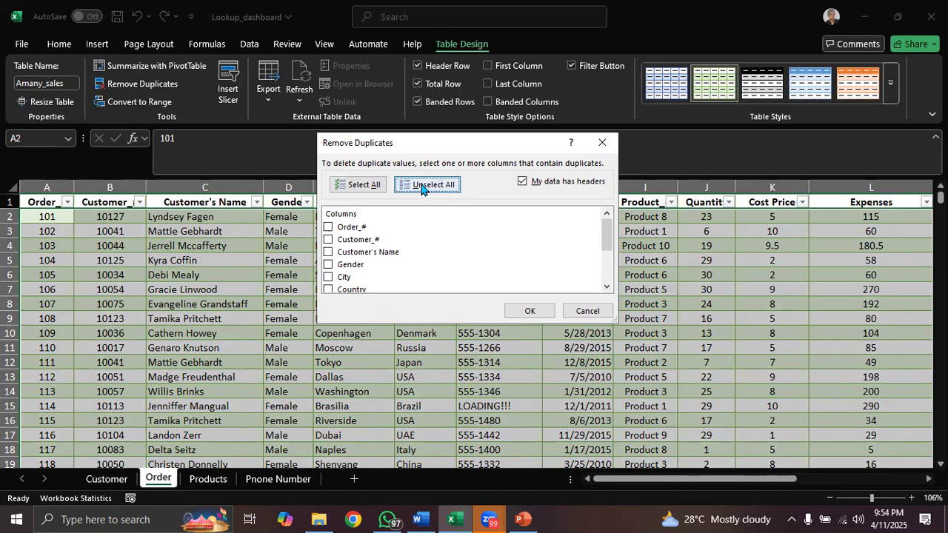
{"action": "left_click", "coordinate": [328, 229]}
{"action": "left_click", "coordinate": [533, 315]}
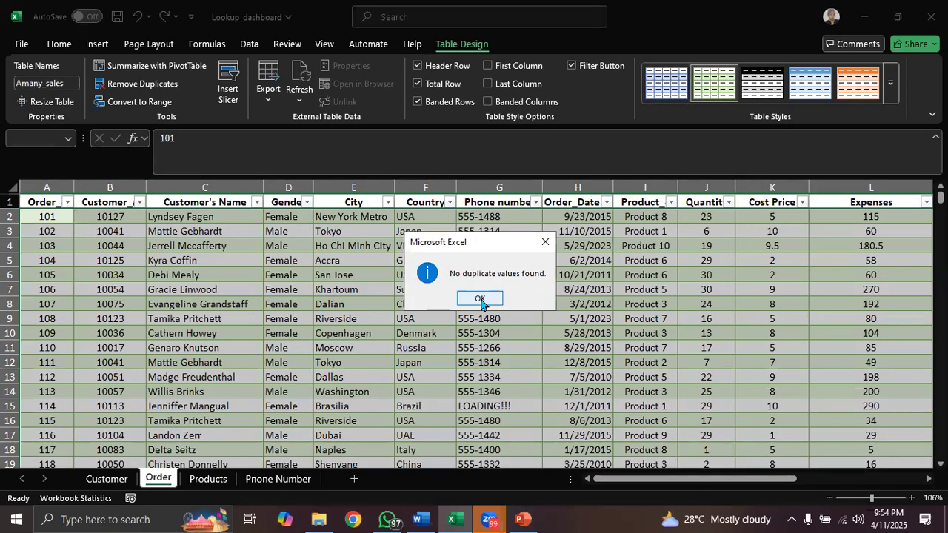
{"action": "left_click", "coordinate": [481, 300]}
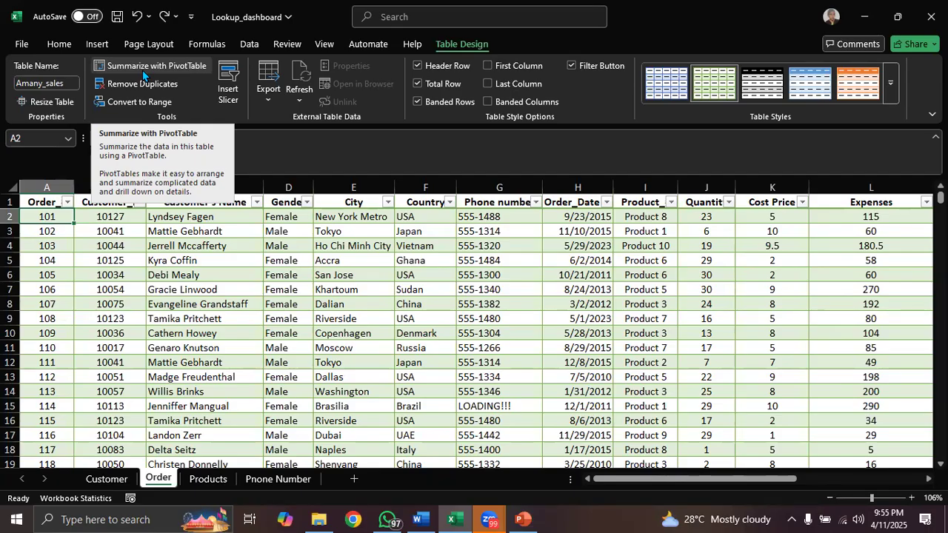
{"action": "left_click", "coordinate": [365, 304]}
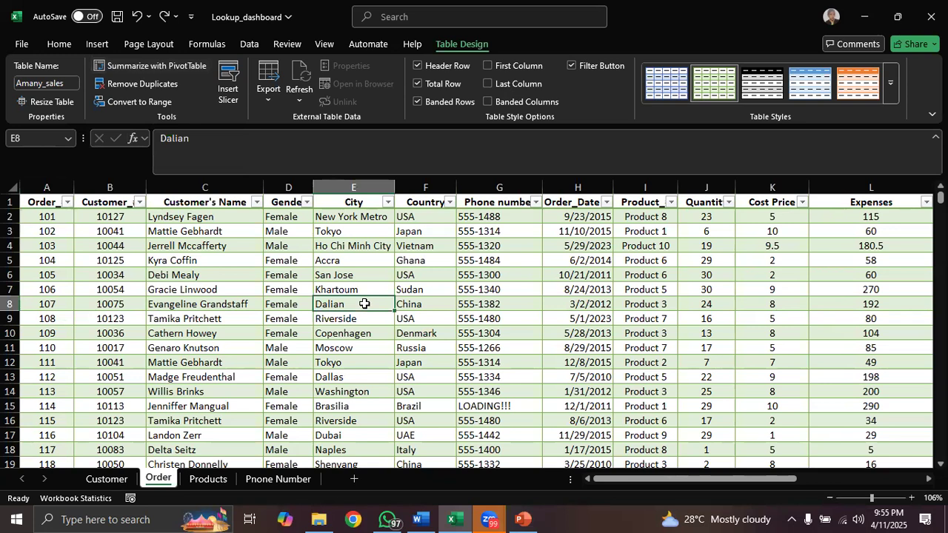